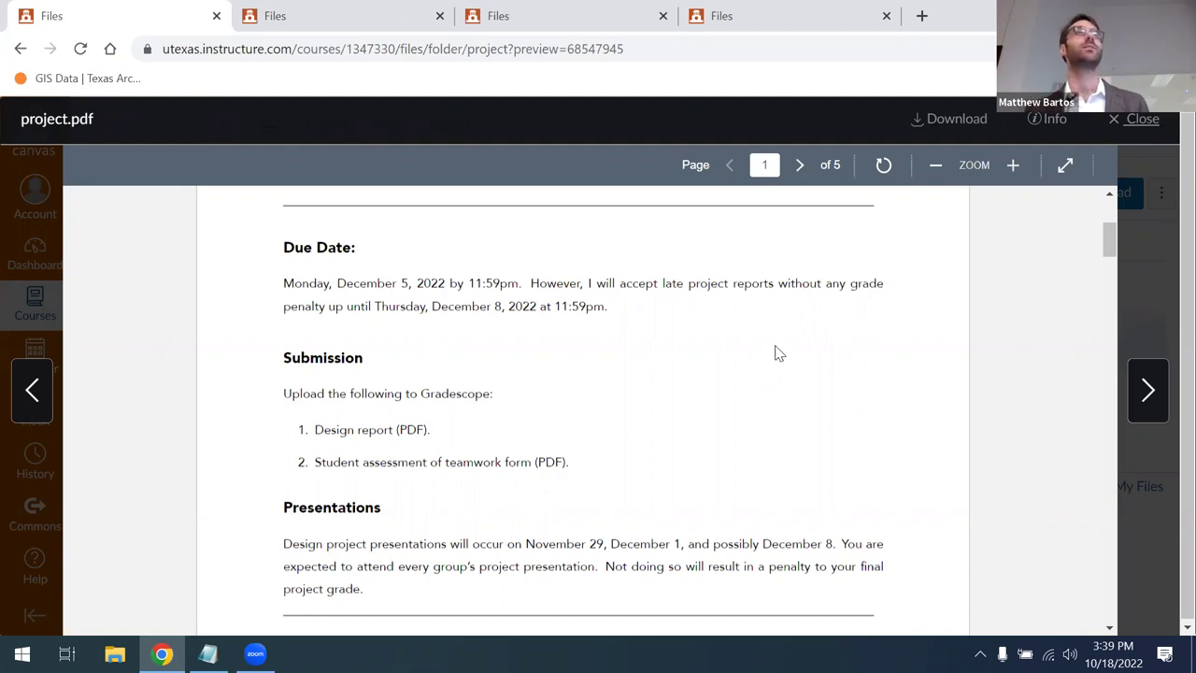
Scroll project.pdf past the due date and submission details to page 2's Project requirements heading.
scroll(574, 292, "down", 3)
scroll(708, 304, "down", 6)
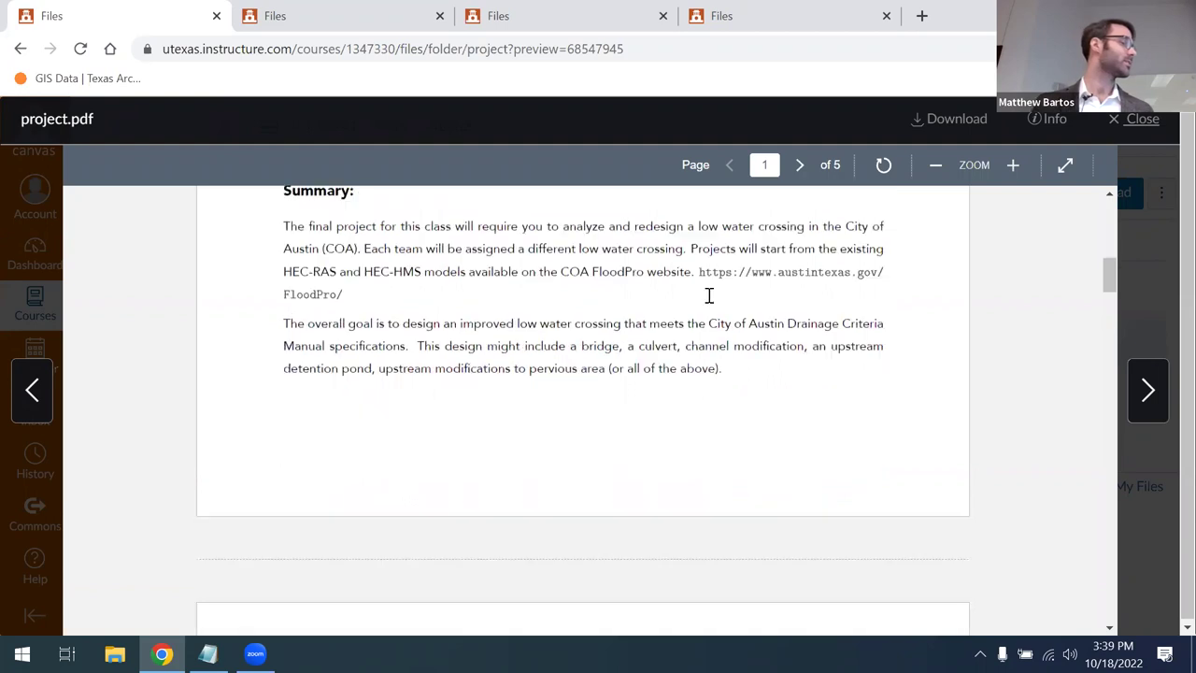
scroll(701, 339, "down", 1)
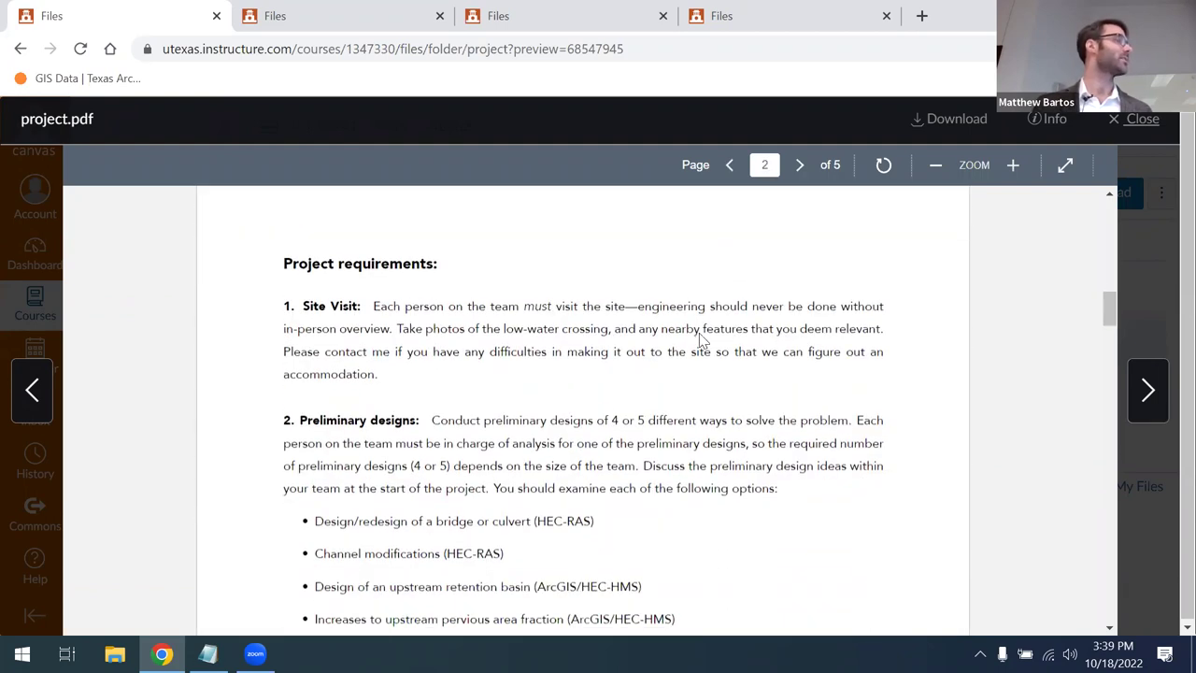
scroll(614, 369, "down", 5)
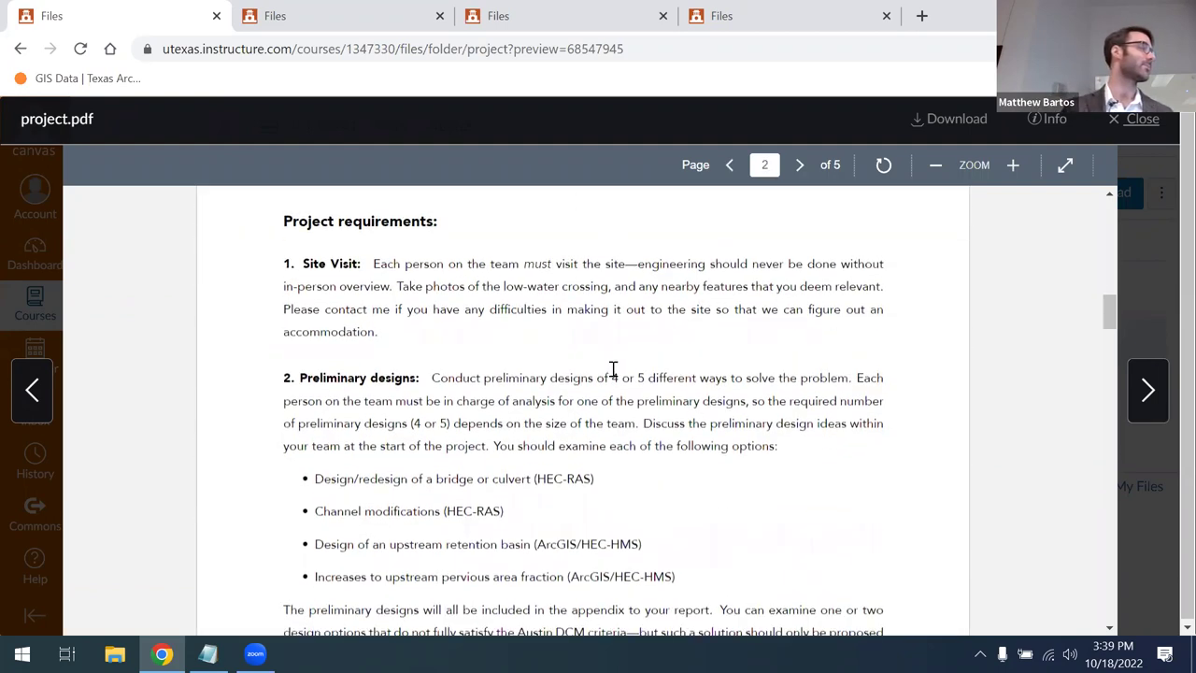
scroll(696, 430, "up", 3)
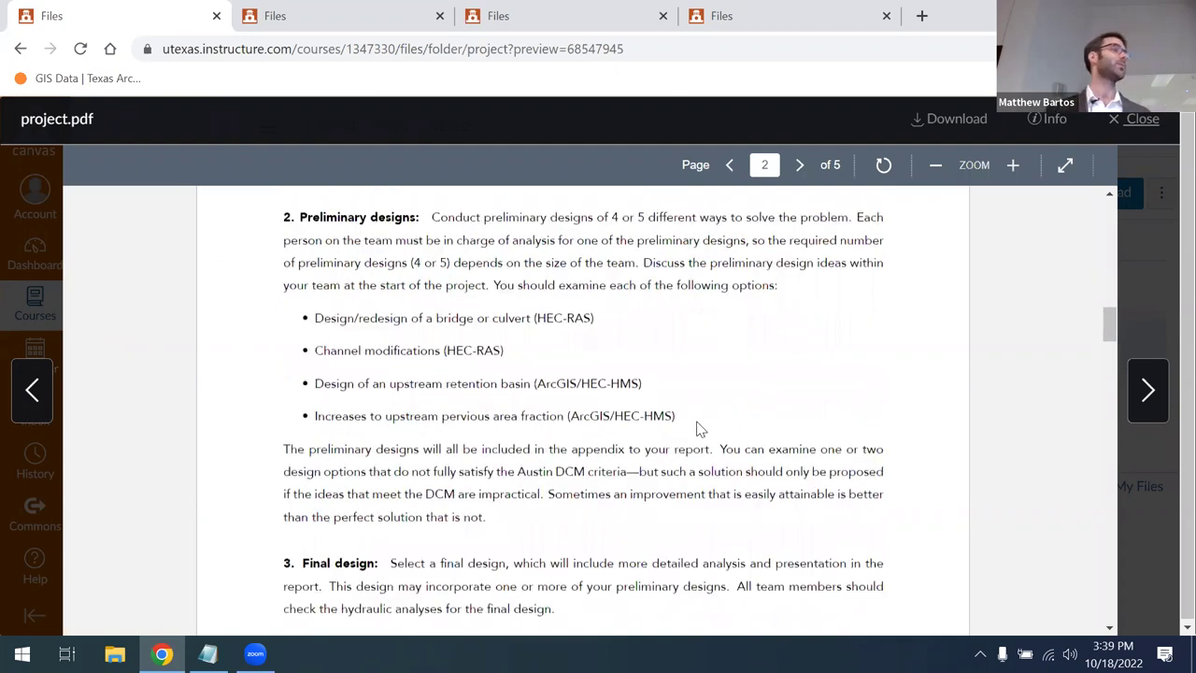
scroll(701, 429, "up", 2)
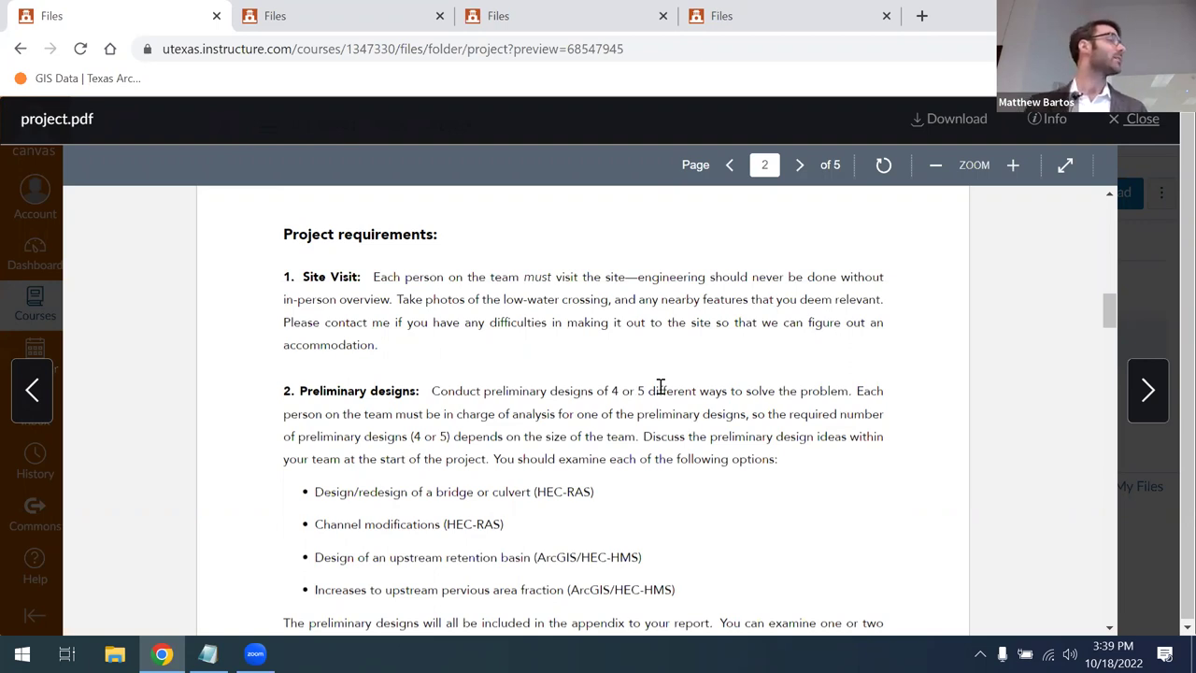
Scroll page 2 of project.pdf to the four Preliminary designs options and the Final design section.
scroll(664, 390, "down", 1)
scroll(787, 333, "down", 1)
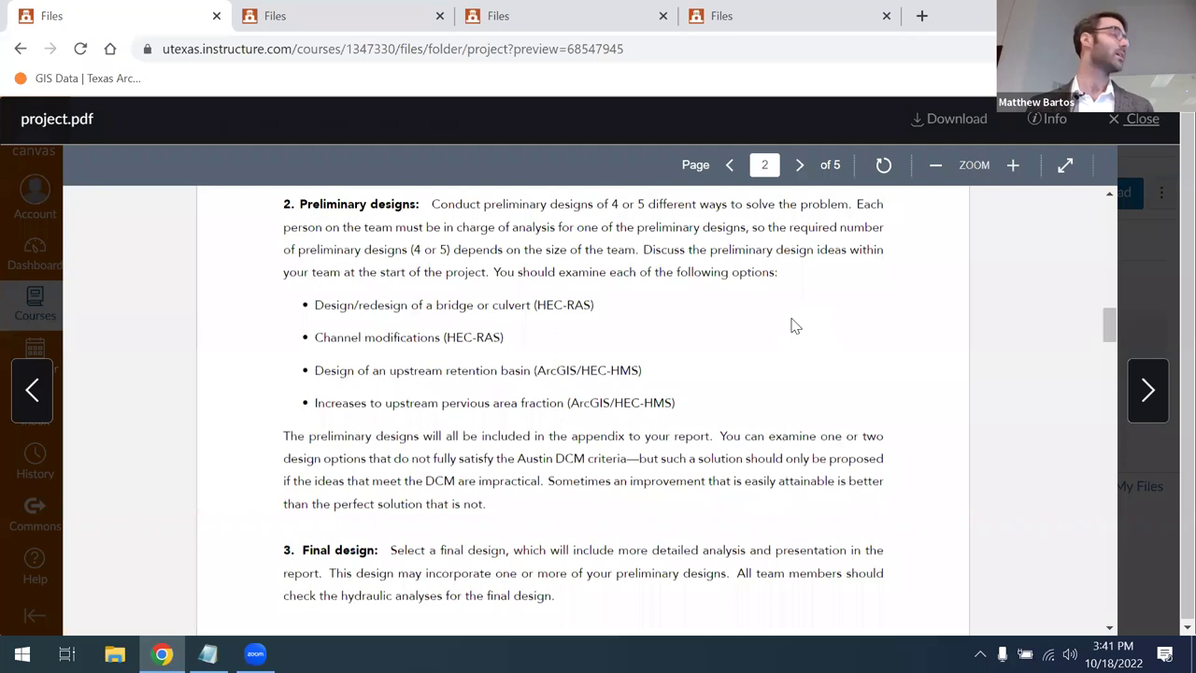
Read down past Design report to the Organization of the final report heading at page 2's end.
scroll(752, 328, "down", 2)
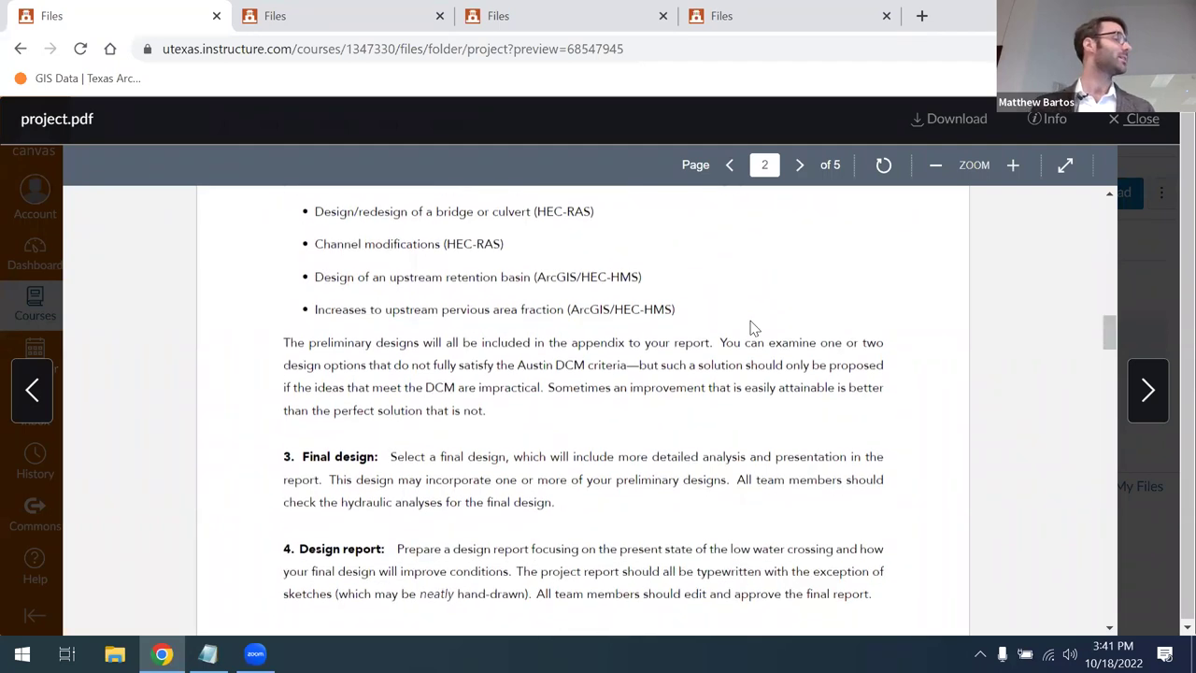
scroll(754, 328, "down", 2)
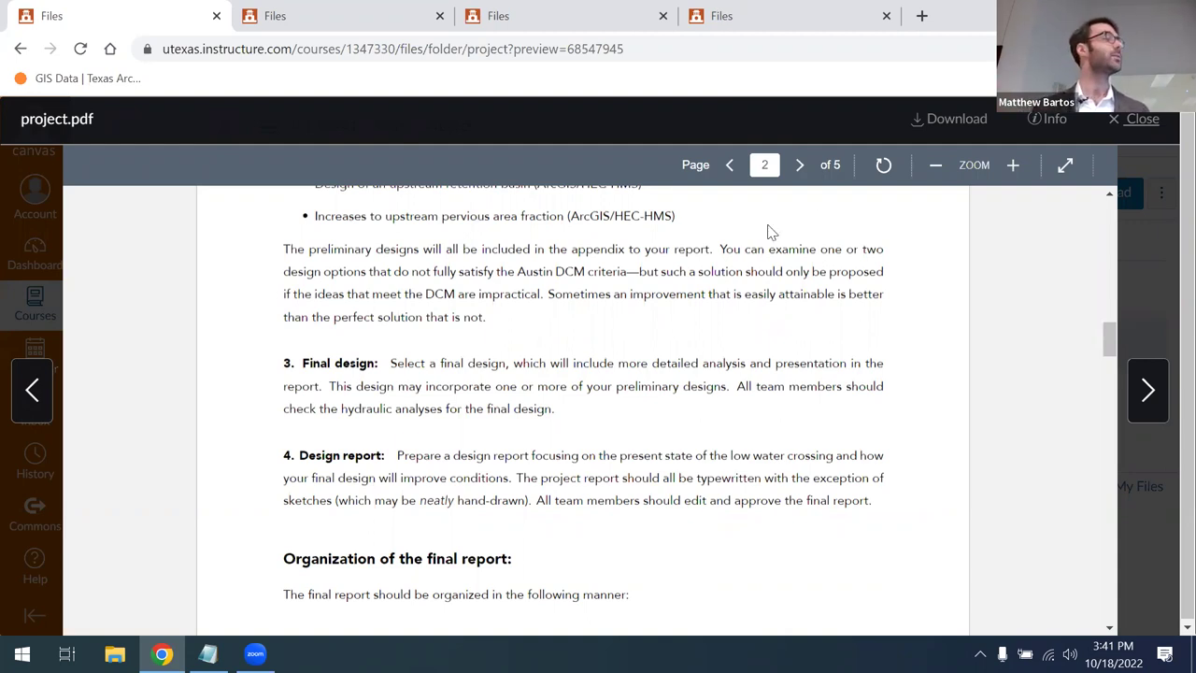
scroll(769, 230, "up", 3)
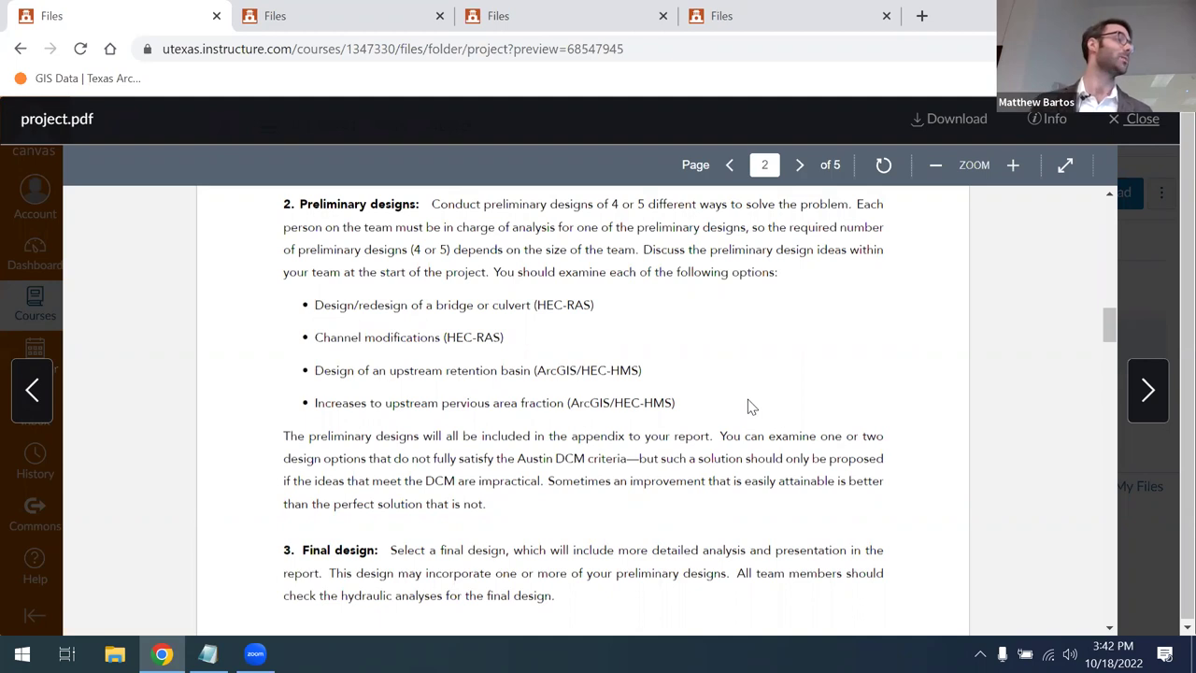
scroll(729, 391, "down", 2)
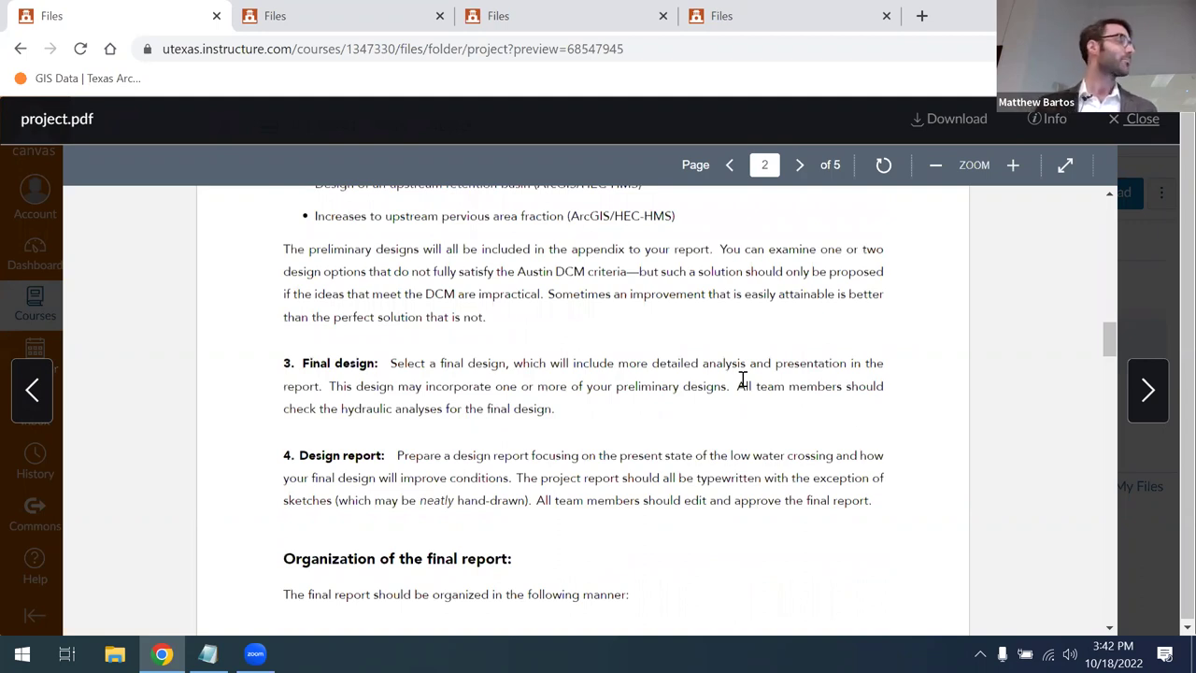
scroll(818, 336, "down", 1)
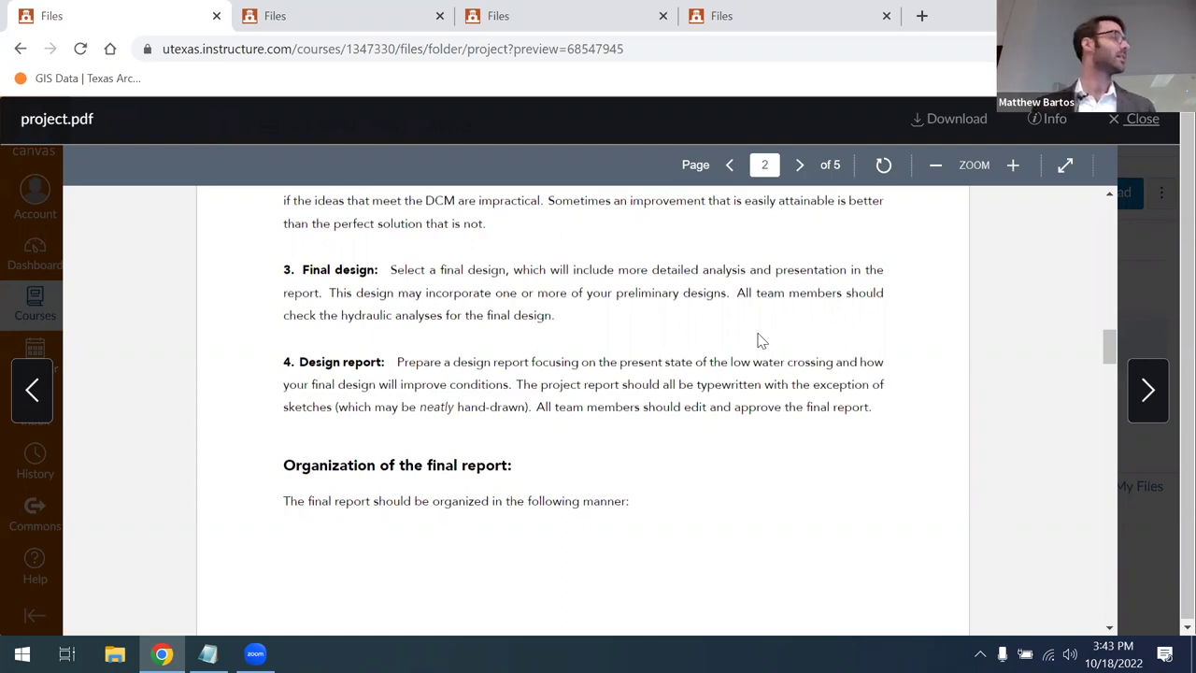
scroll(765, 355, "up", 4)
scroll(765, 361, "up", 1)
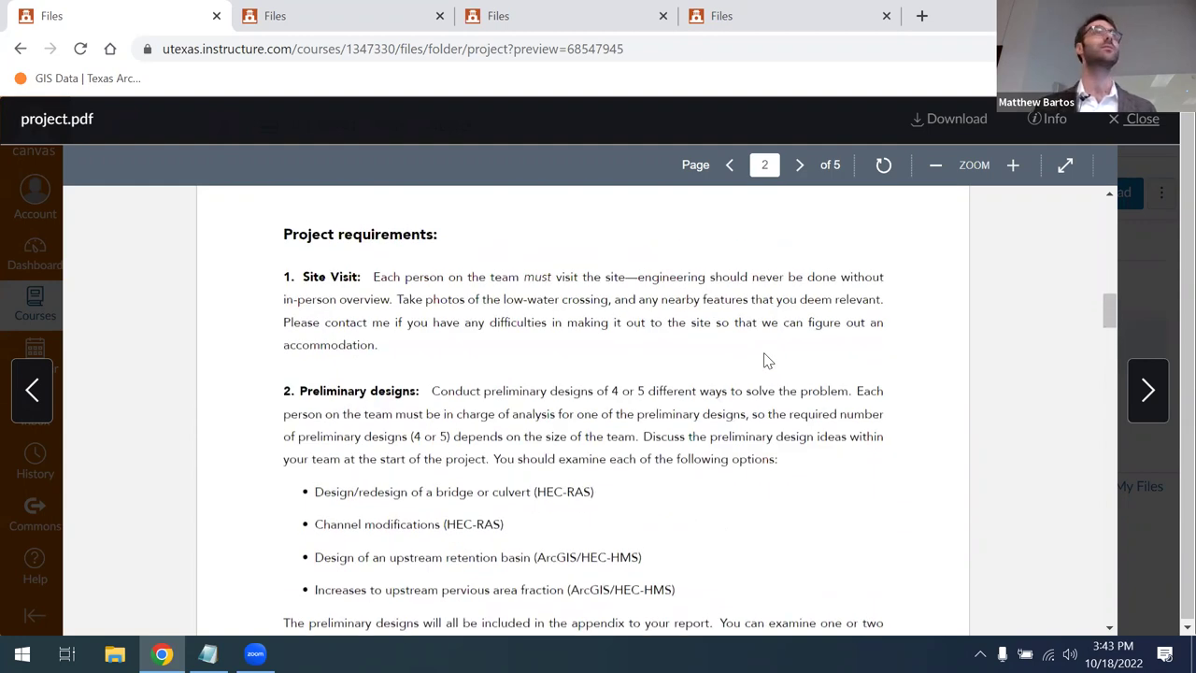
scroll(764, 360, "down", 2)
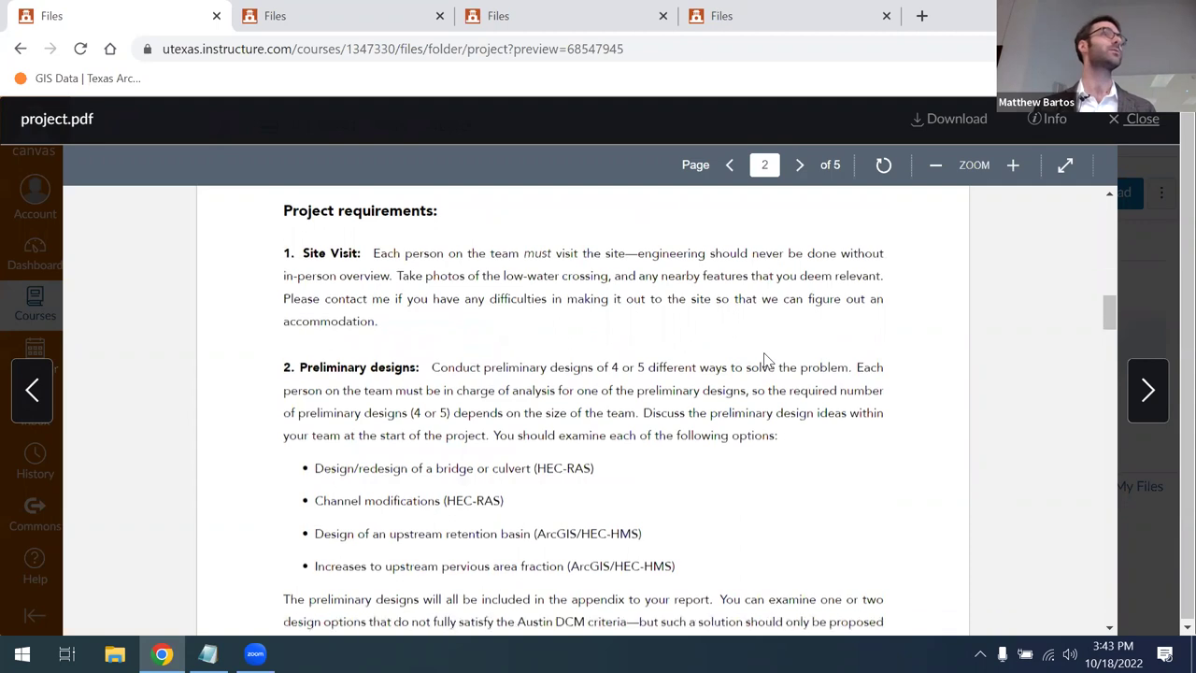
scroll(764, 361, "down", 5)
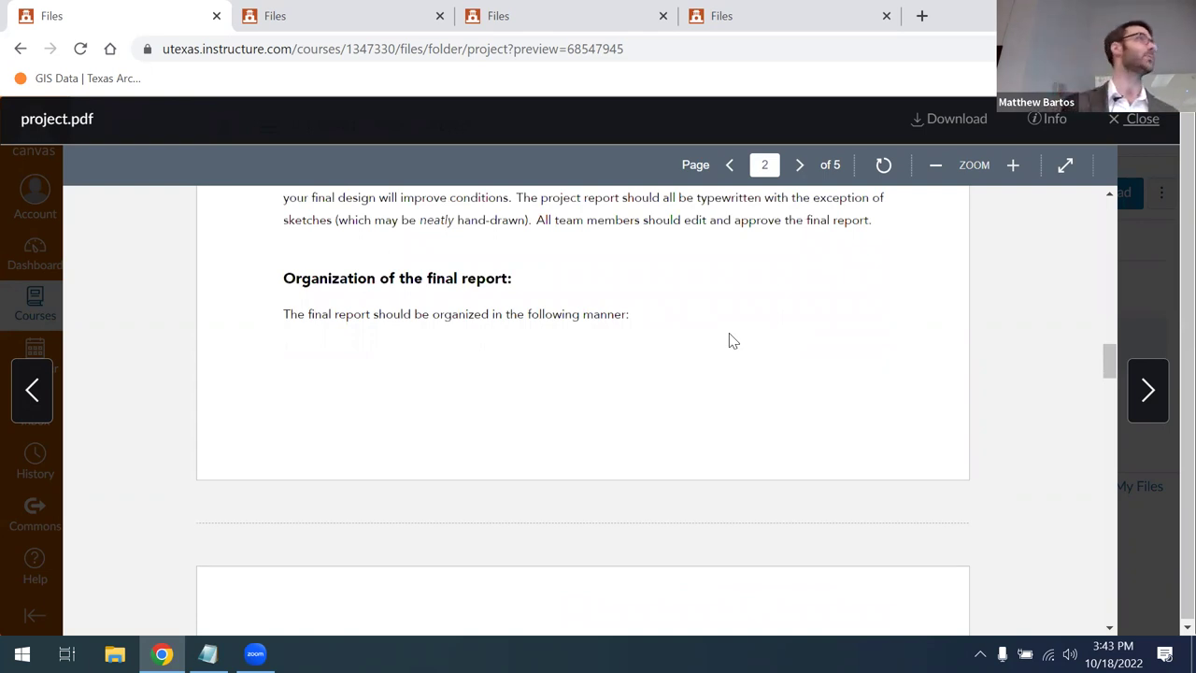
scroll(762, 328, "down", 1)
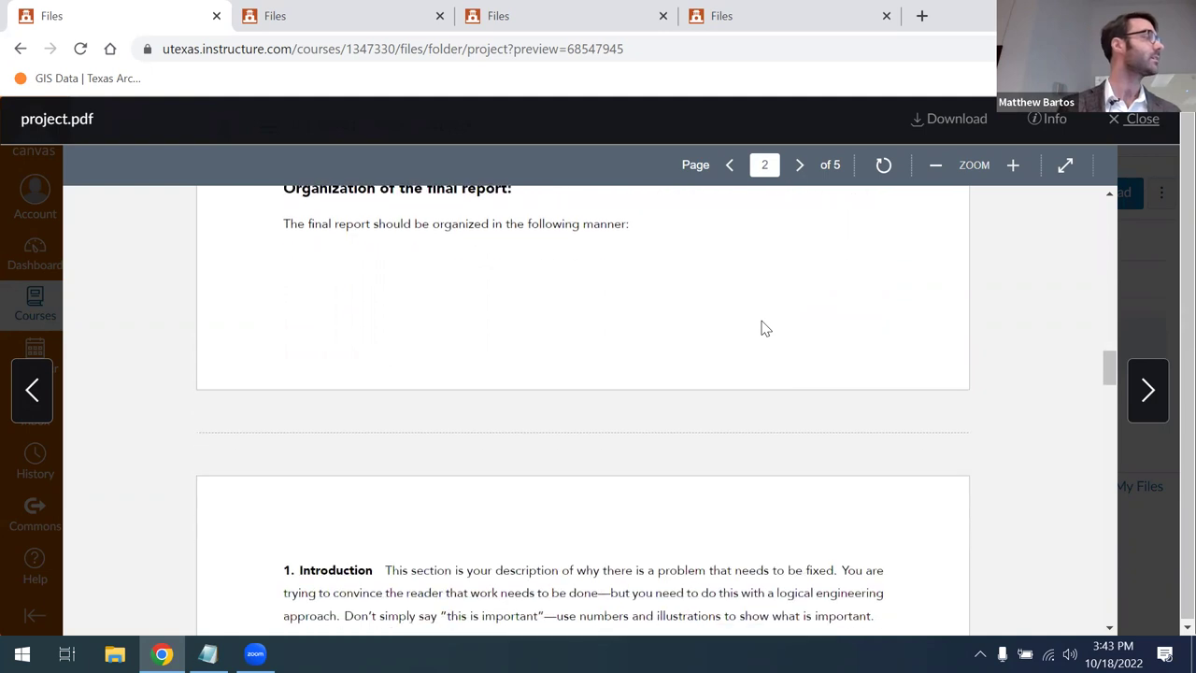
scroll(761, 328, "down", 1)
scroll(763, 334, "up", 3)
Scroll onto page 3 of project.pdf to the Introduction and 2. New Design requirements.
scroll(766, 342, "down", 4)
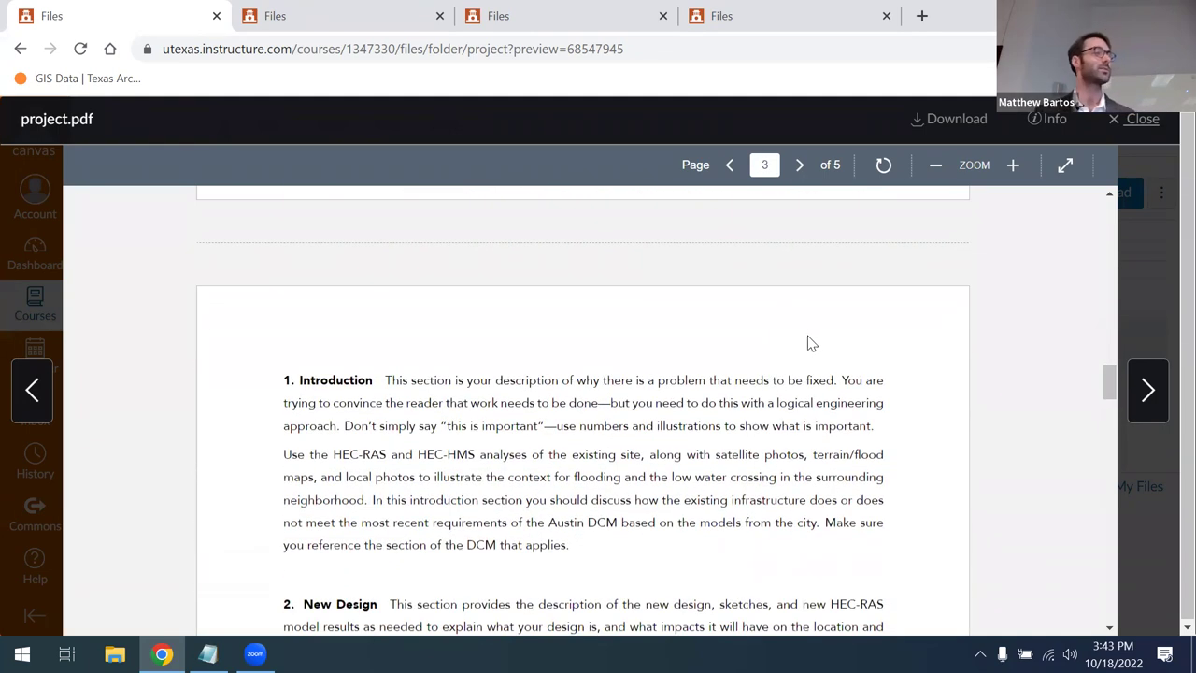
scroll(811, 344, "down", 1)
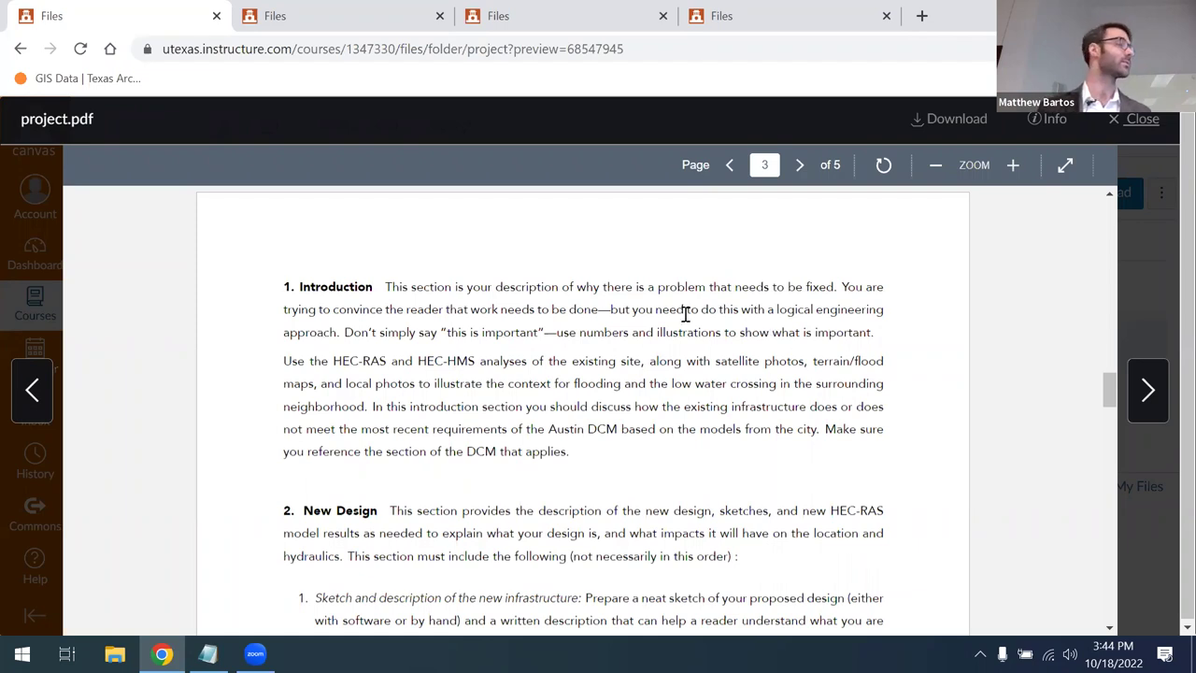
scroll(683, 318, "down", 3)
Scroll through New Design items 2–4, down to item 4, Comparison to other options.
scroll(715, 313, "down", 1)
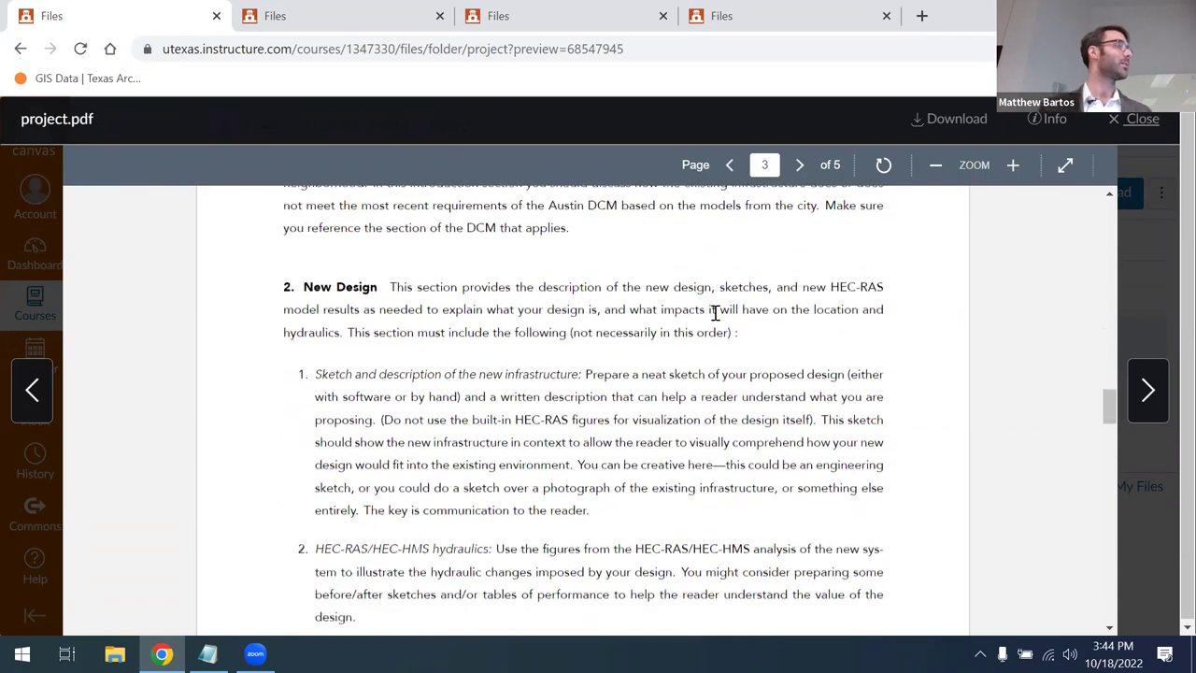
scroll(715, 313, "down", 1)
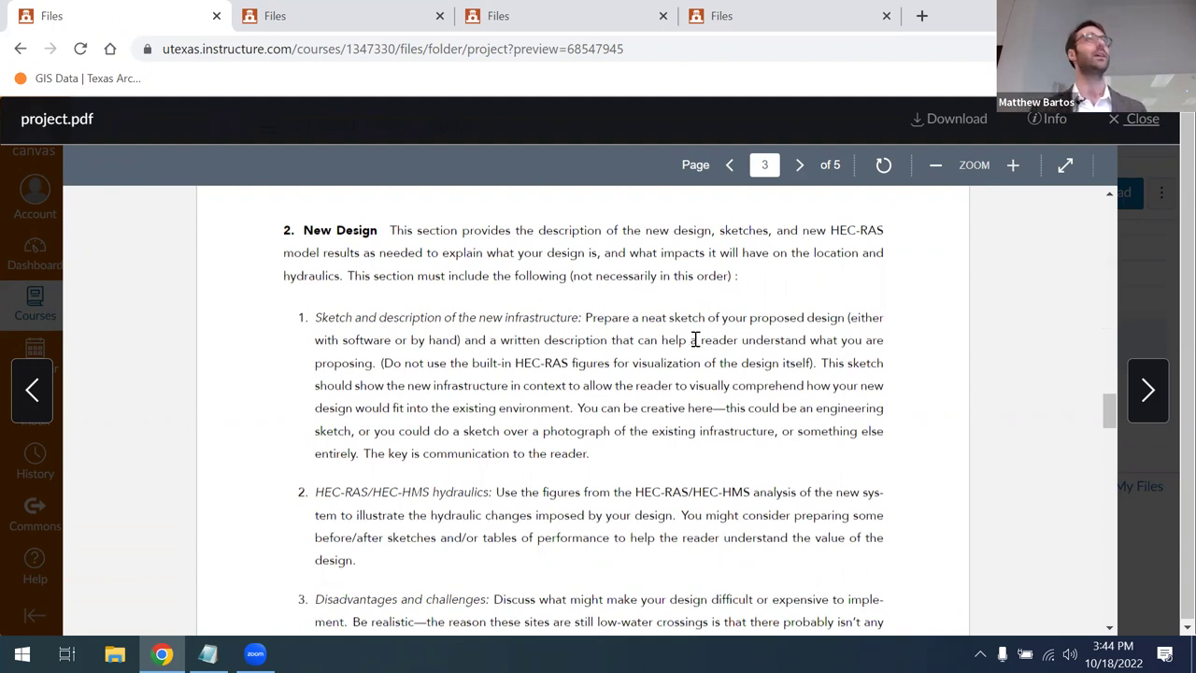
scroll(666, 336, "down", 2)
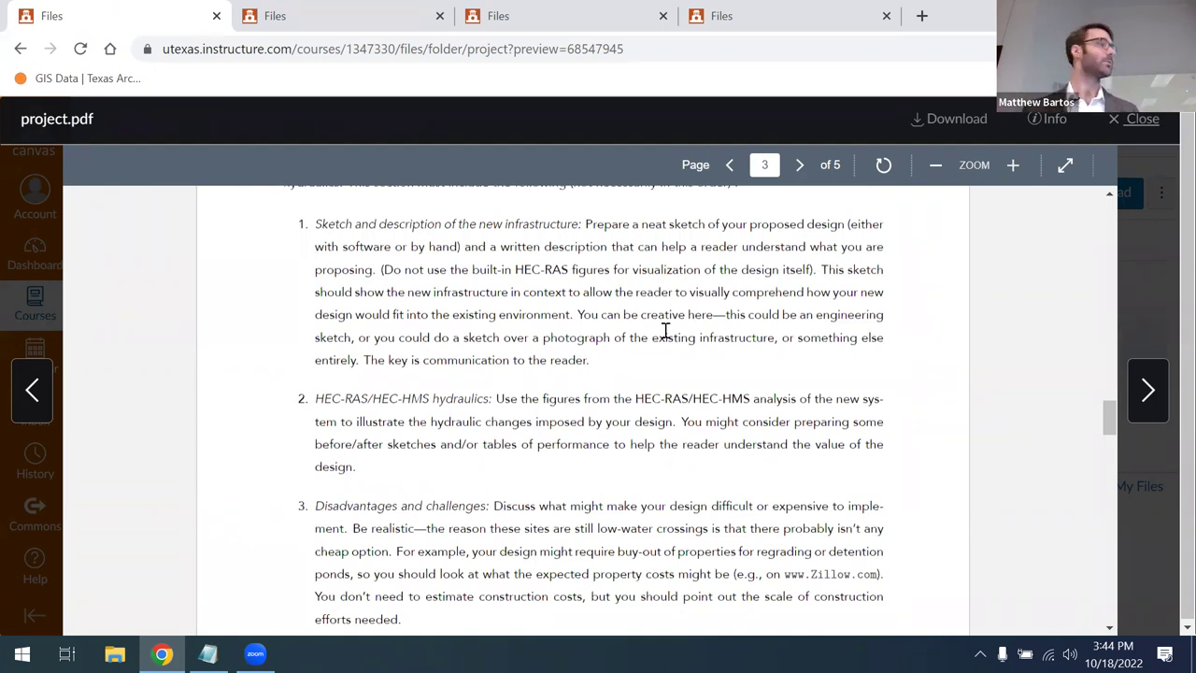
scroll(673, 330, "down", 2)
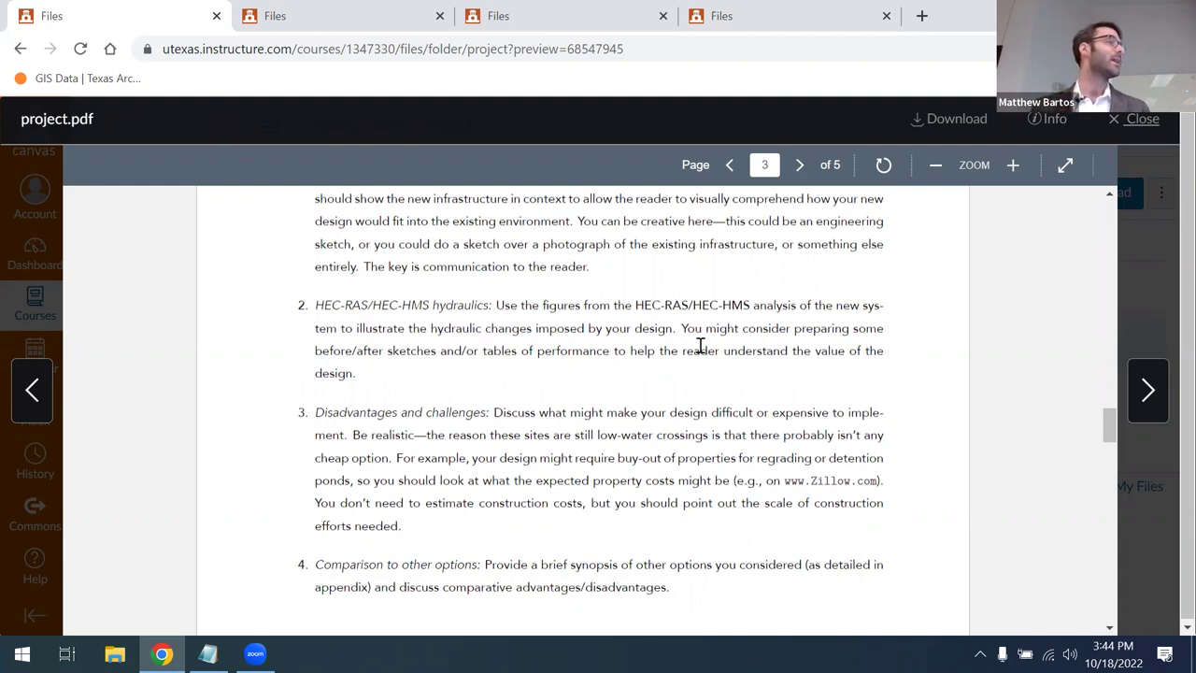
Scroll past page 3 onto page 4's Summary, References and Appendix sections.
scroll(707, 346, "down", 1)
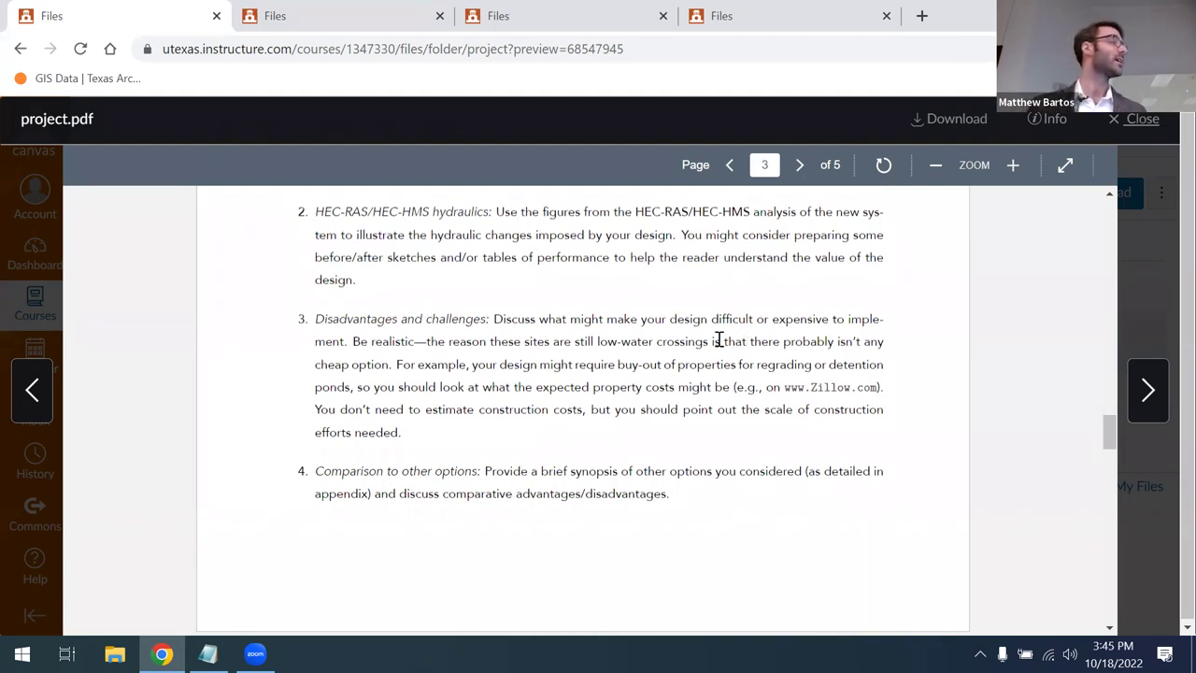
scroll(710, 336, "down", 1)
scroll(739, 333, "down", 1)
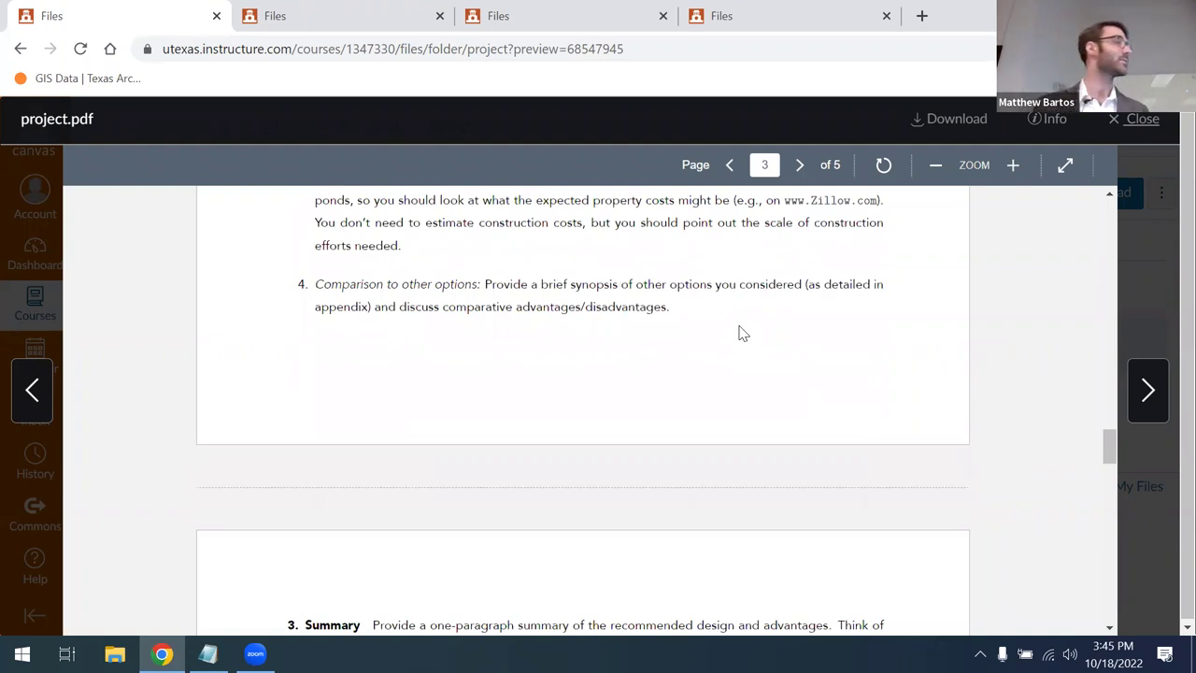
scroll(743, 333, "down", 3)
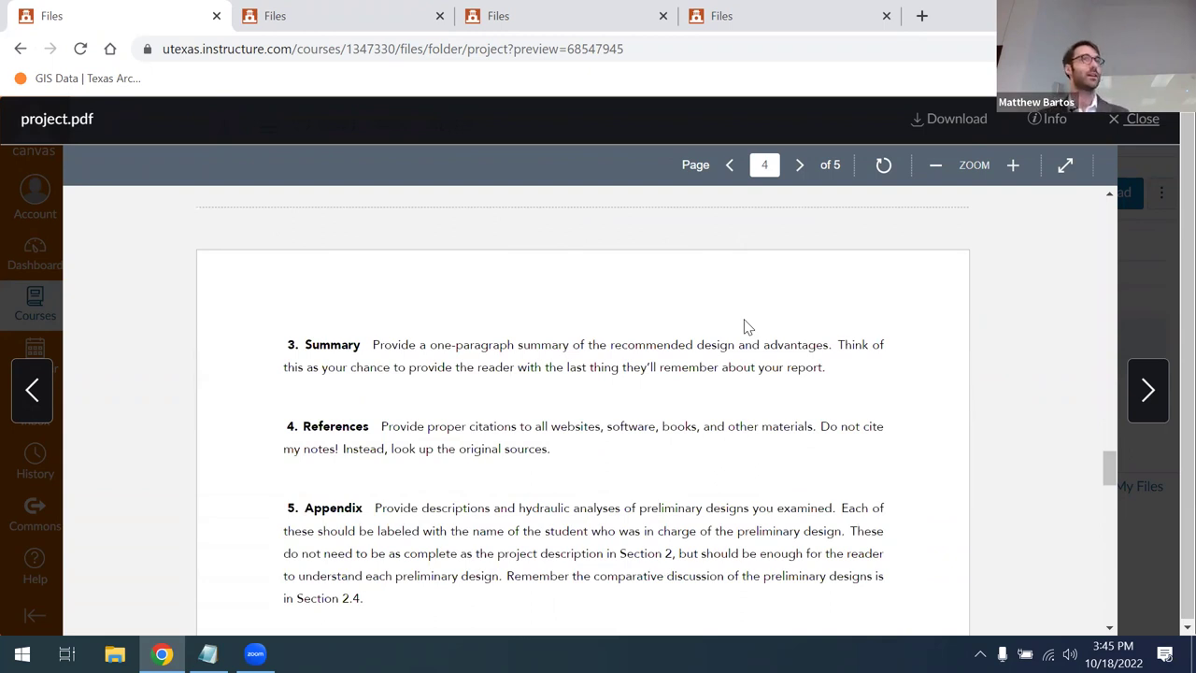
scroll(727, 323, "down", 1)
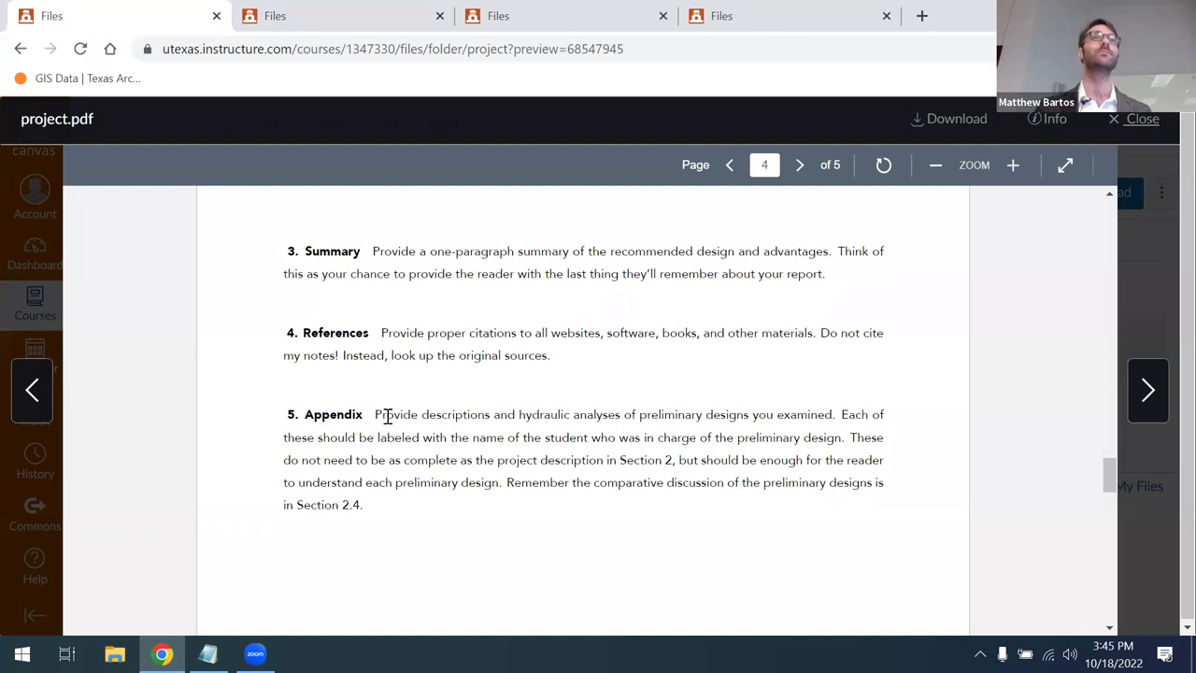
scroll(387, 416, "down", 10)
scroll(411, 402, "up", 10)
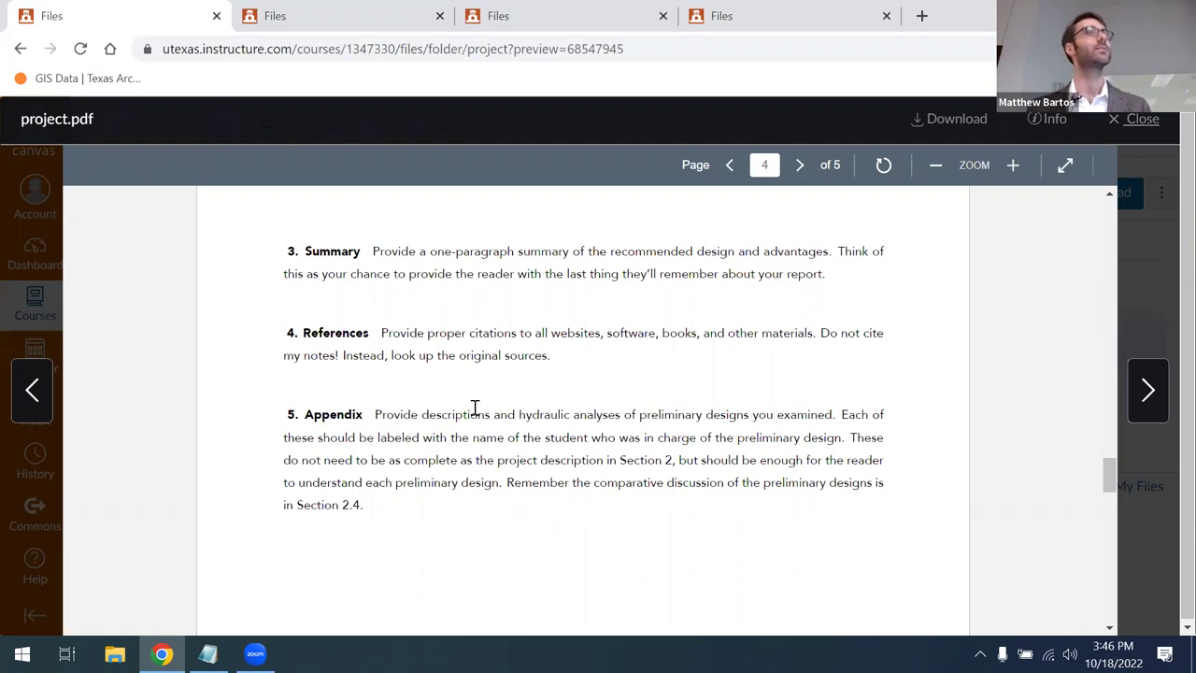
scroll(458, 472, "up", 20)
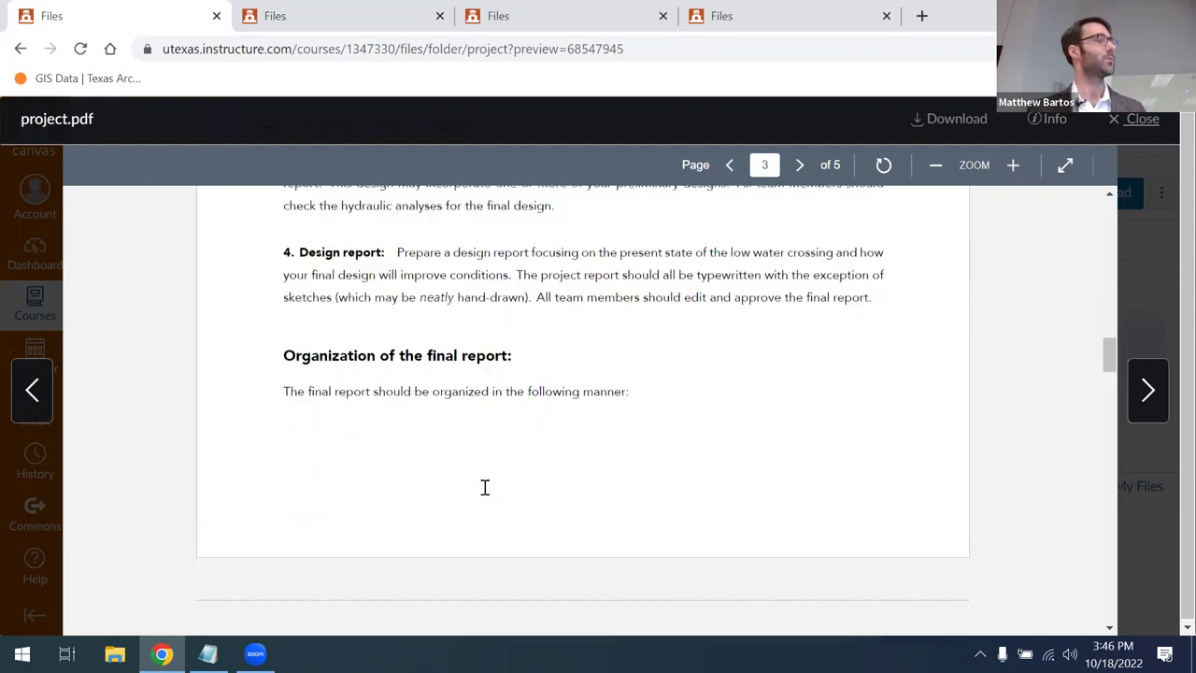
scroll(467, 451, "down", 20)
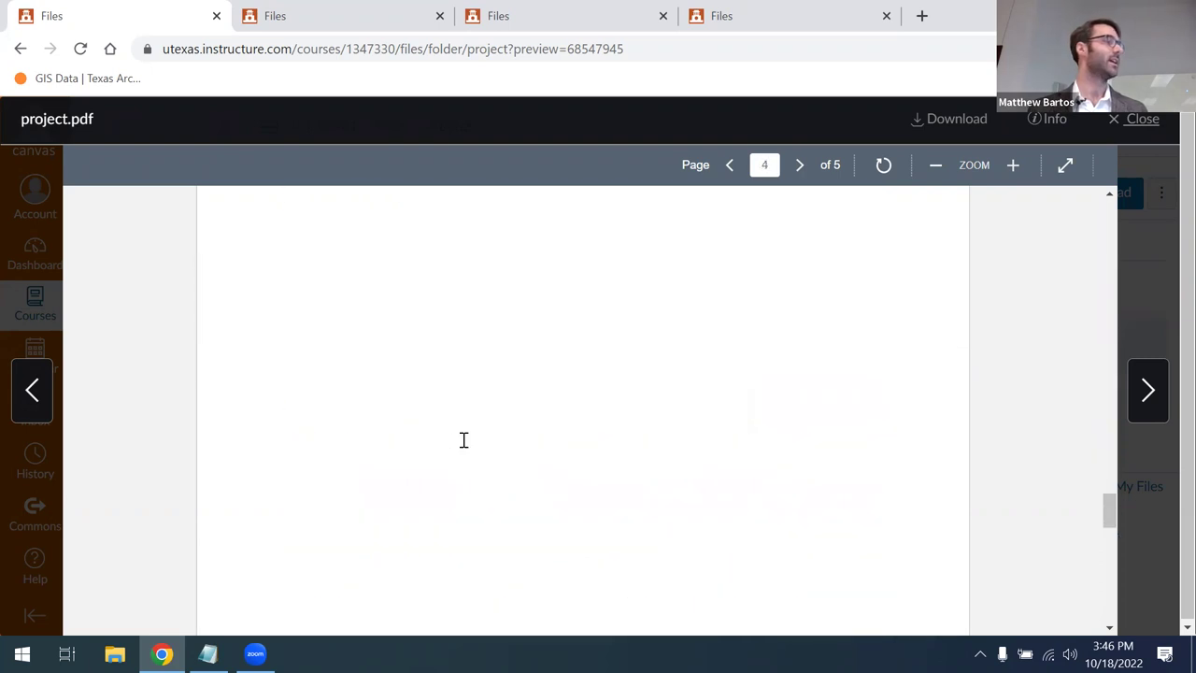
scroll(472, 451, "up", 3)
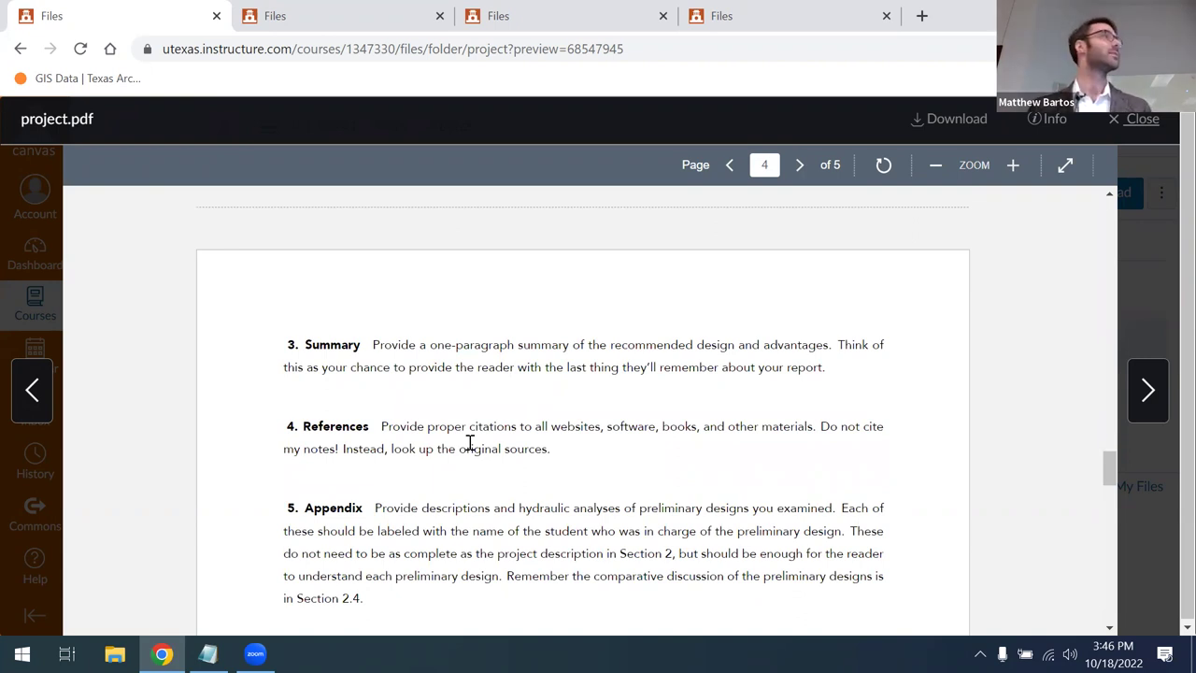
scroll(452, 361, "down", 1)
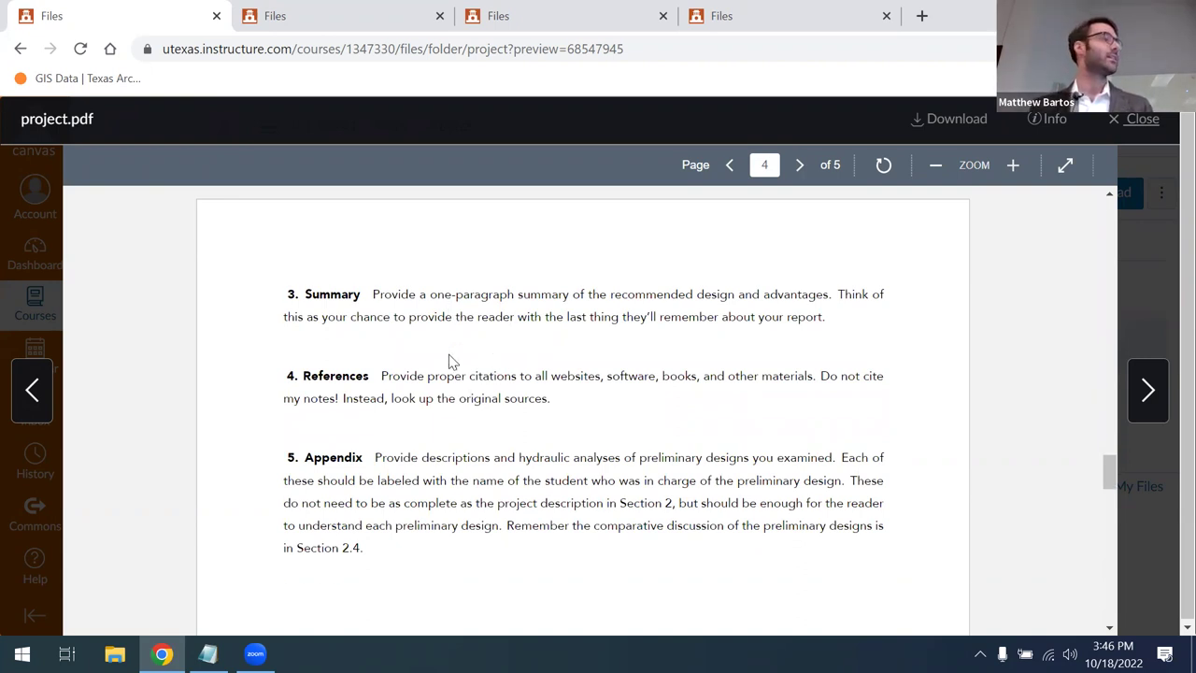
scroll(542, 323, "down", 4)
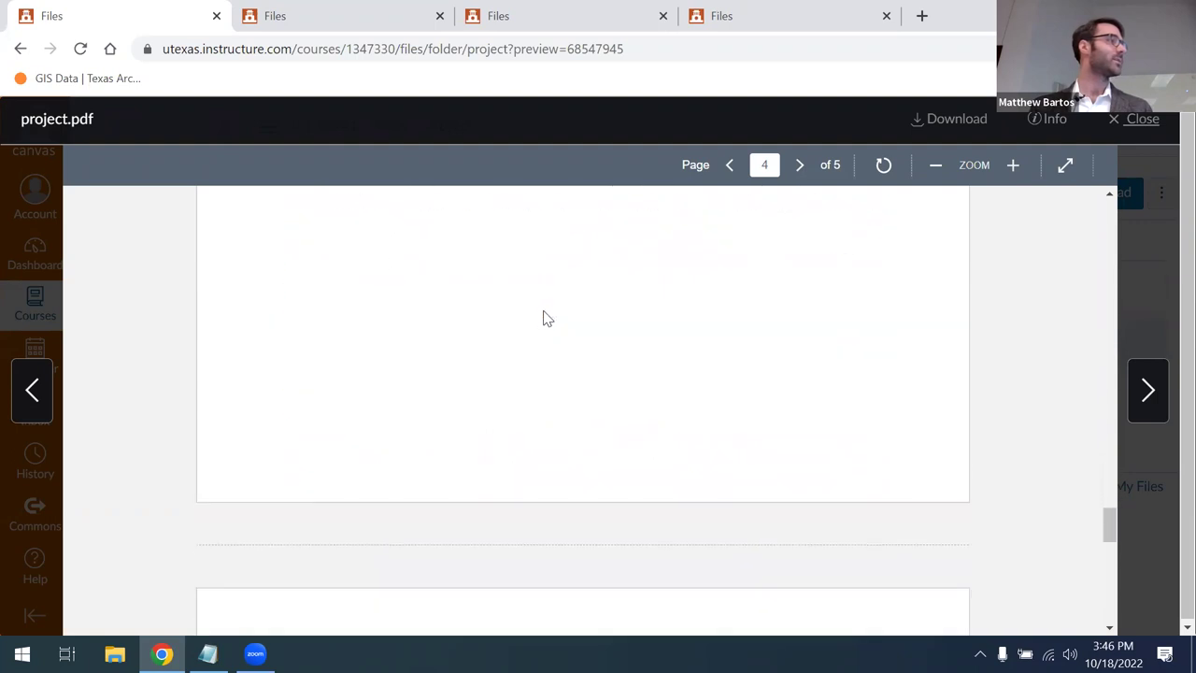
Zoom out to review page 5's Team Assignments table, then close the project.pdf preview.
scroll(548, 318, "down", 5)
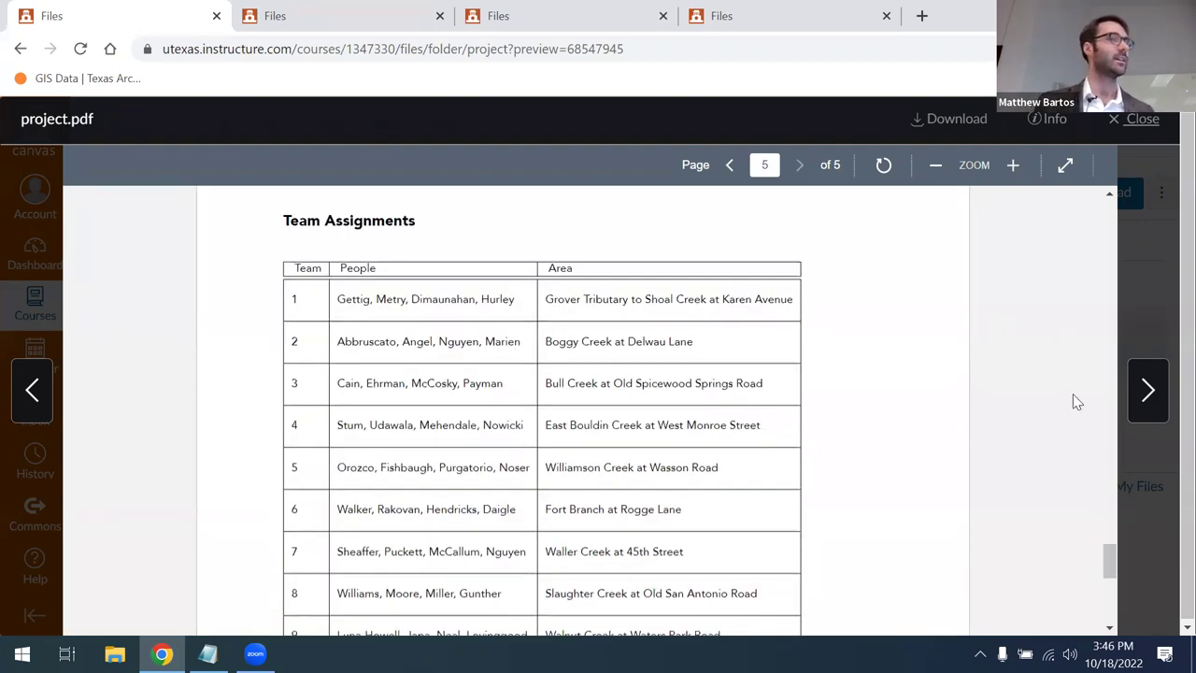
left_click(935, 166)
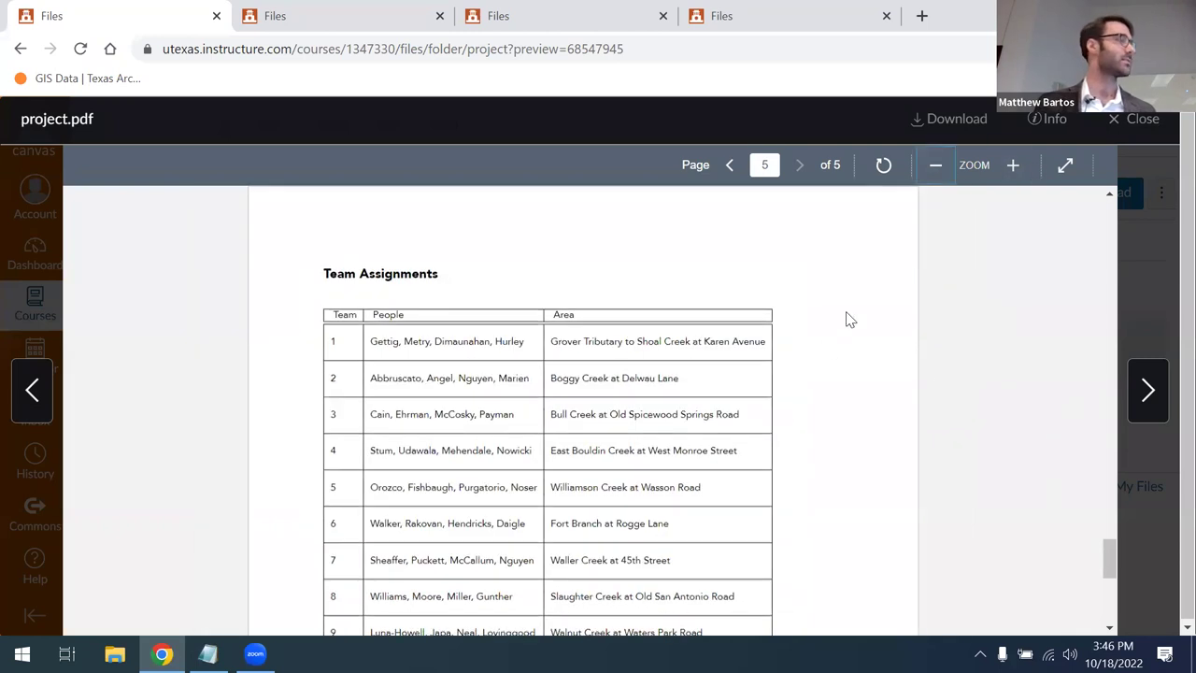
scroll(847, 318, "down", 1)
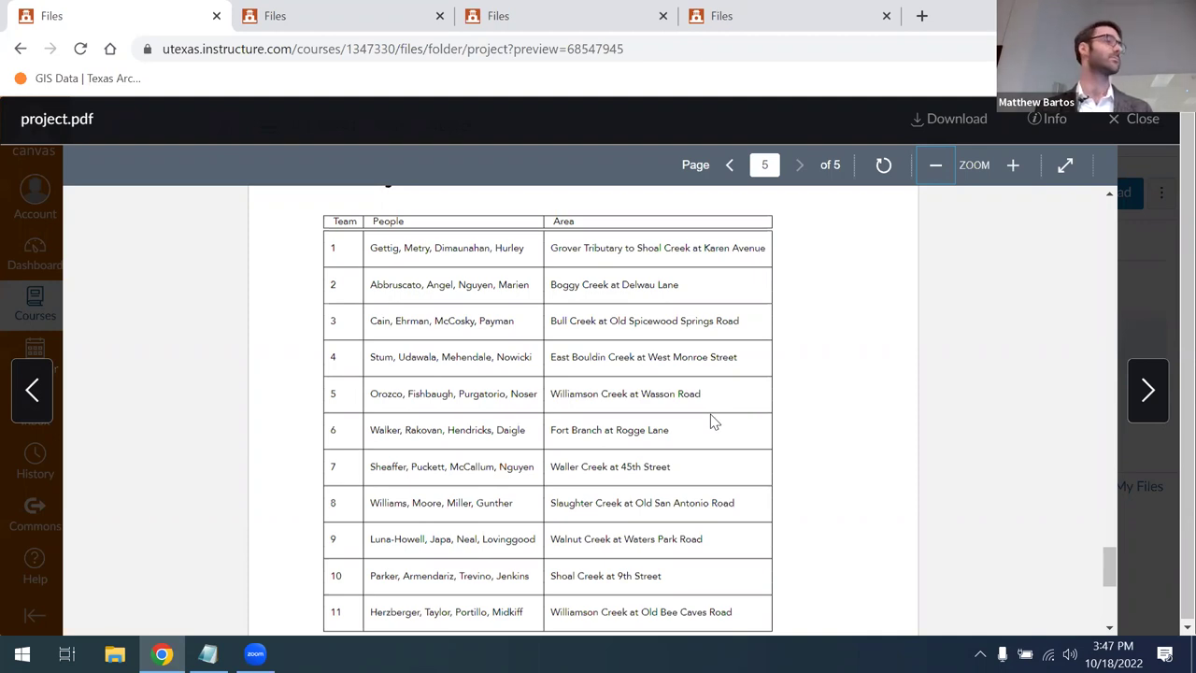
scroll(820, 382, "down", 1)
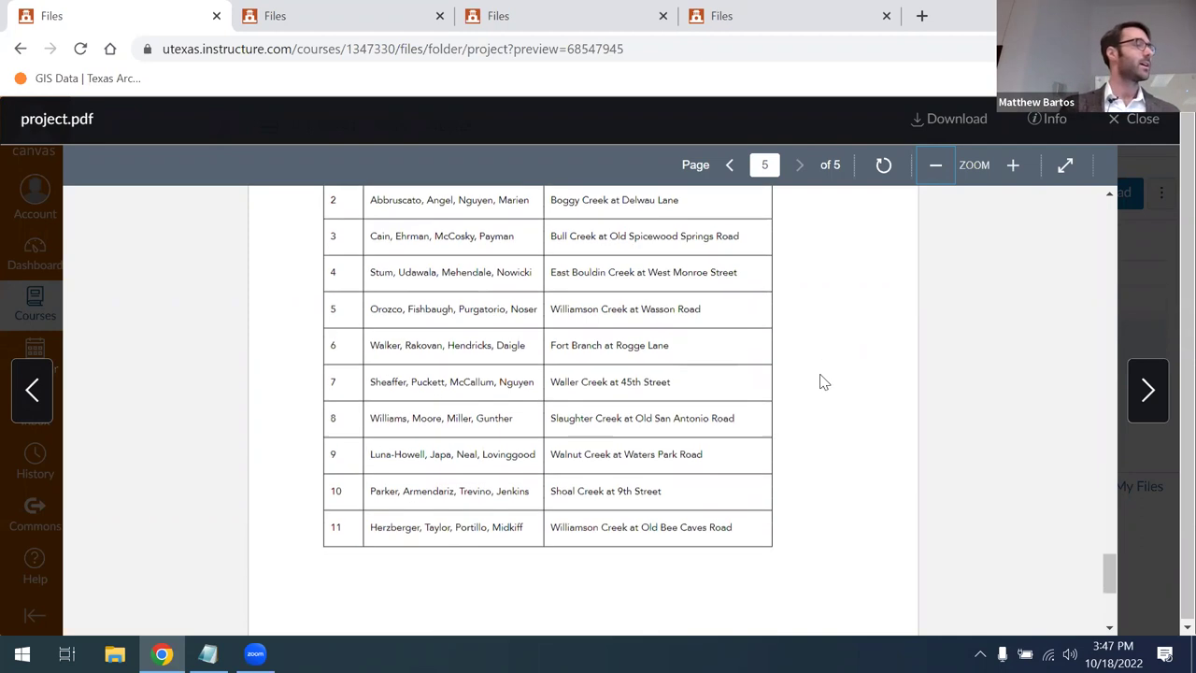
scroll(836, 430, "up", 1)
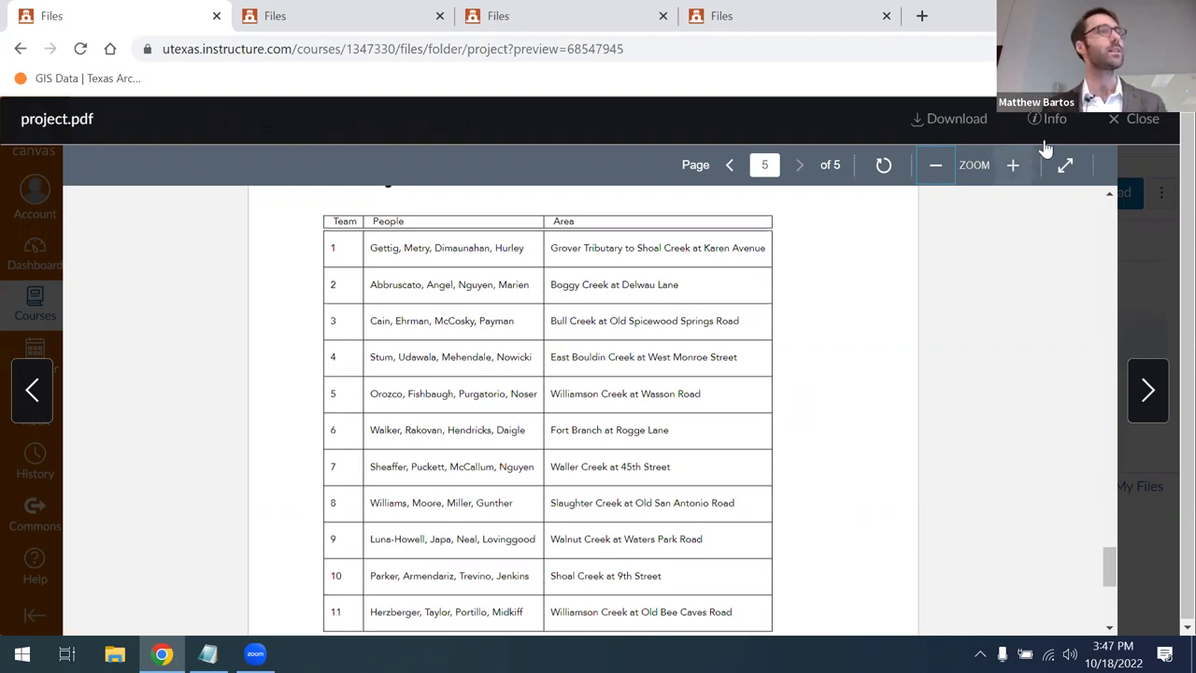
left_click(1136, 121)
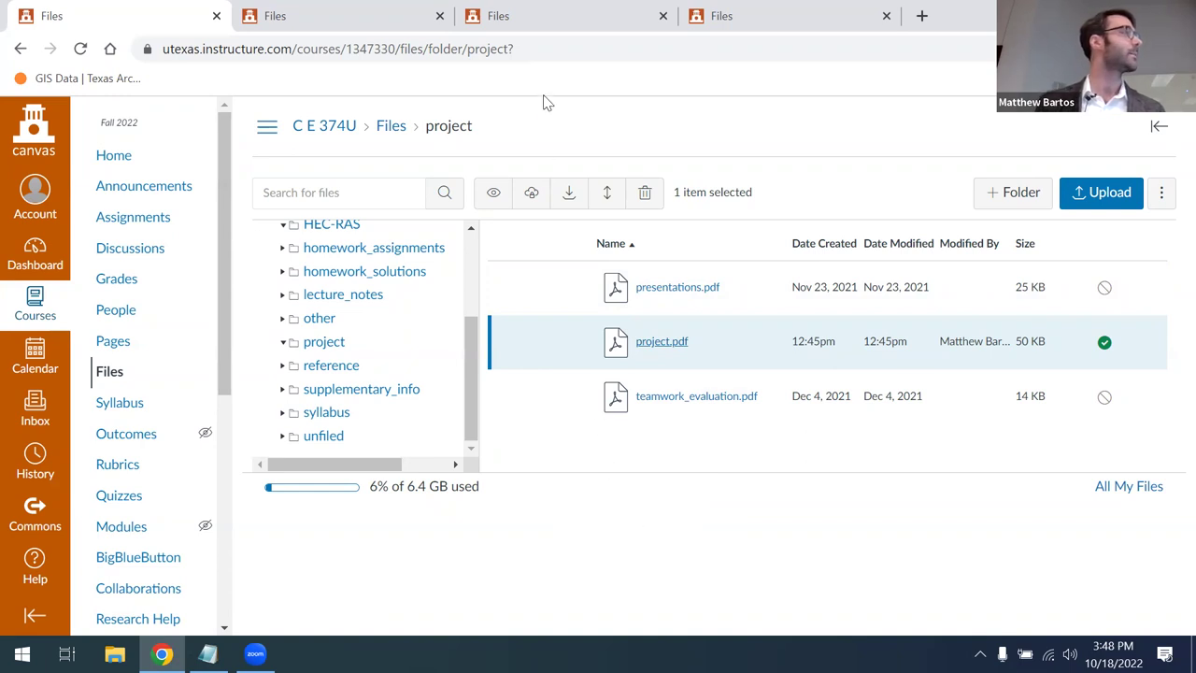
Open hec-ras-tutorial.pdf from the HEC-RAS files folder and skim down through it.
left_click(357, 15)
left_click(526, 28)
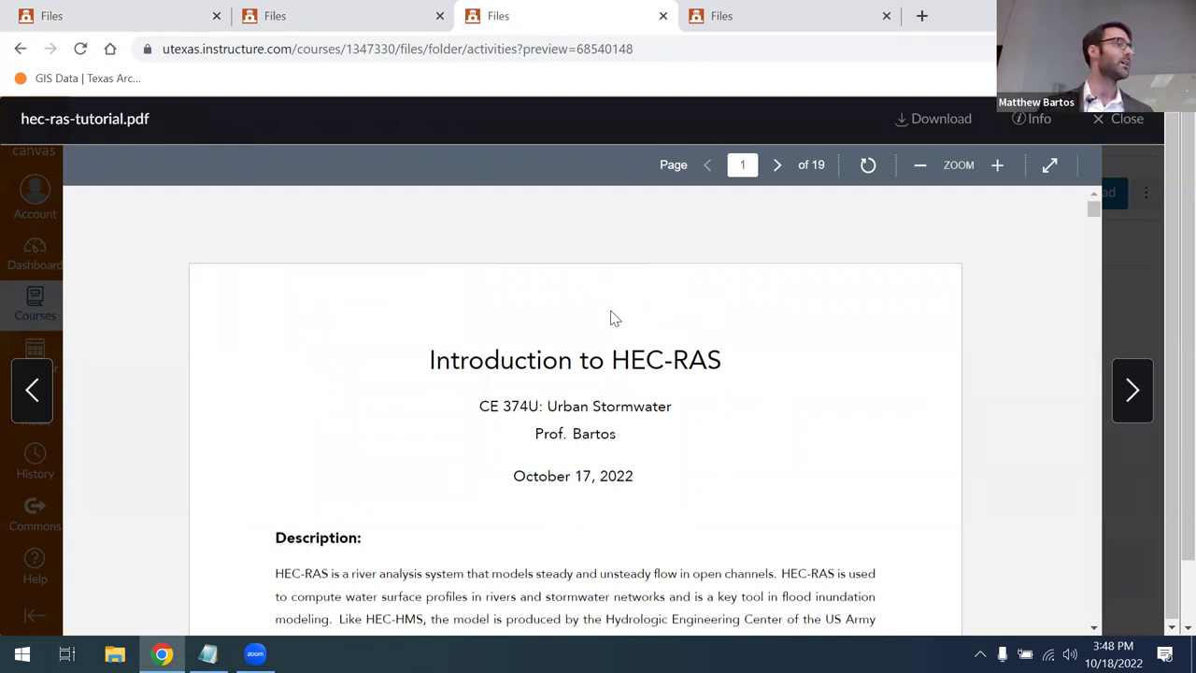
scroll(618, 309, "down", 9)
scroll(625, 319, "down", 15)
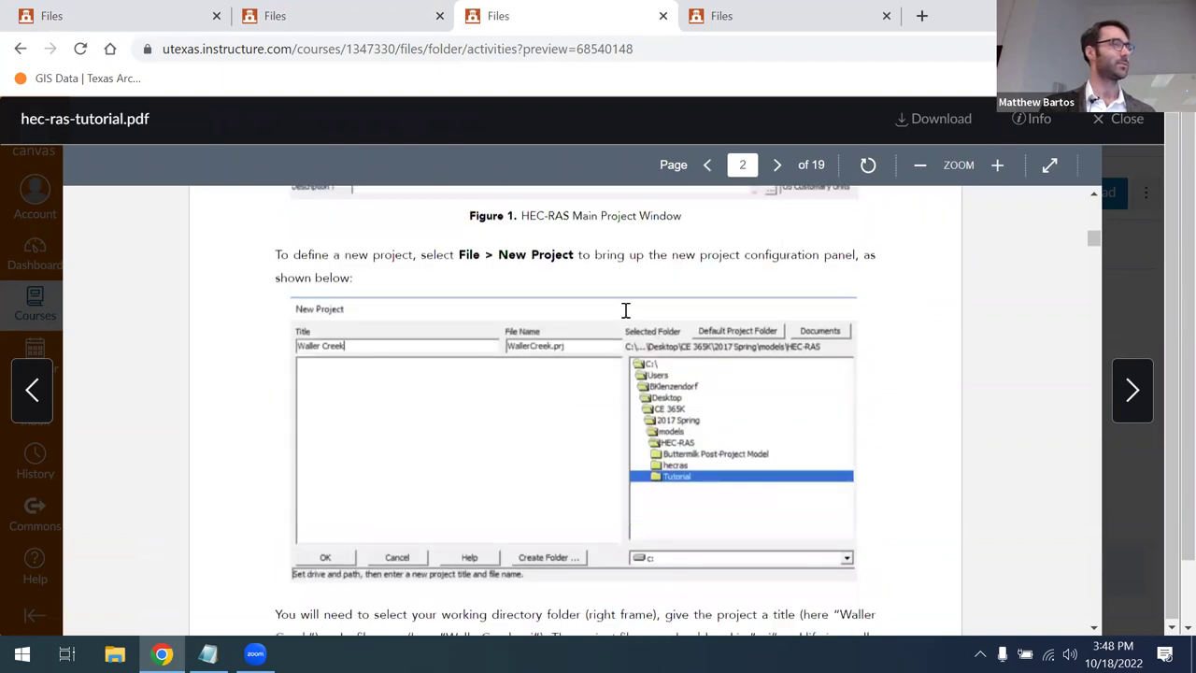
scroll(632, 305, "down", 18)
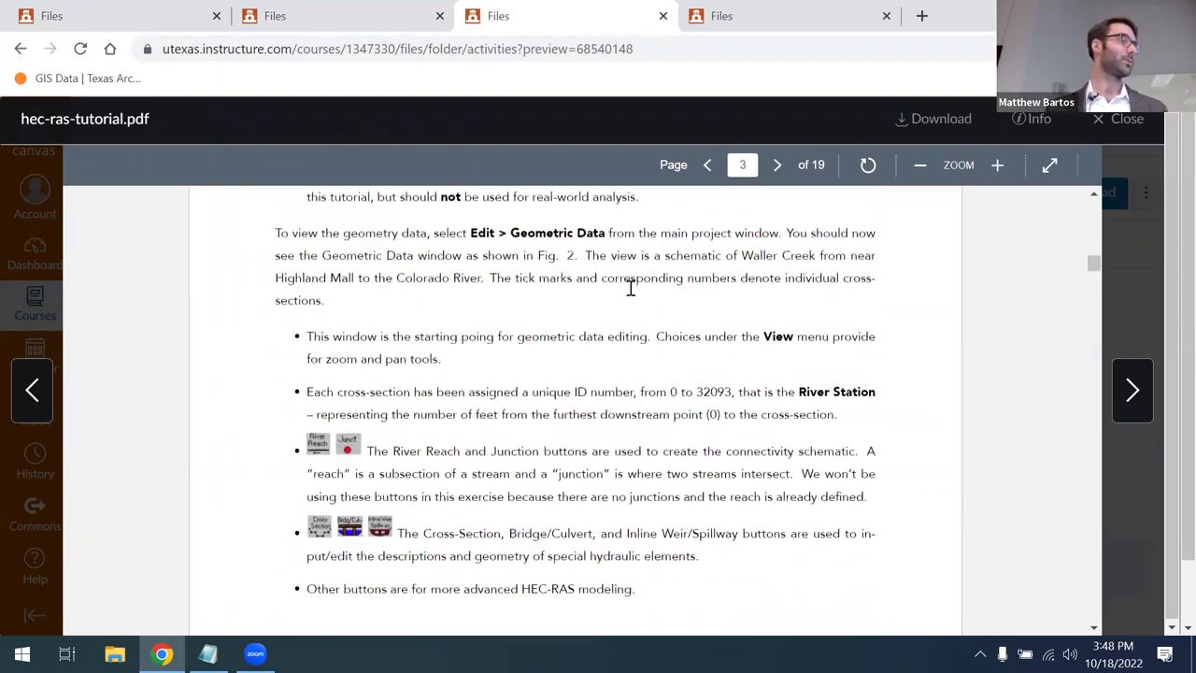
scroll(632, 295, "down", 20)
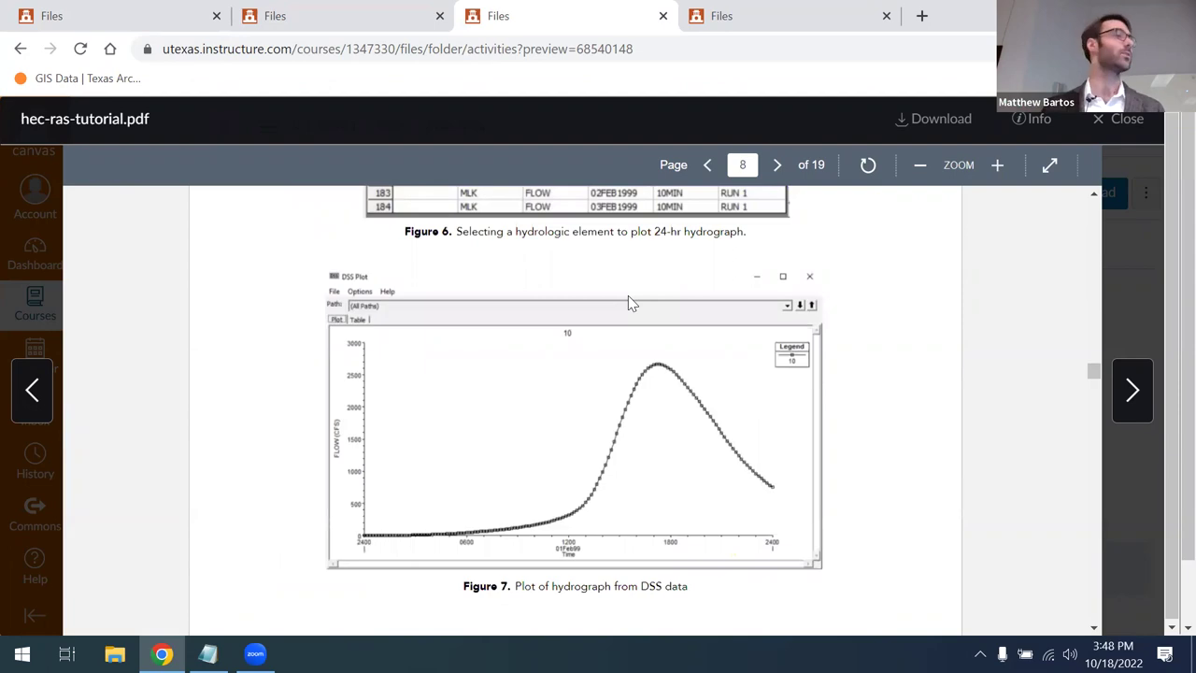
Return to the tutorial's top and switch to the hec_ras_in_class_activity_1.pdf handout.
scroll(762, 378, "up", 6)
scroll(753, 391, "up", 20)
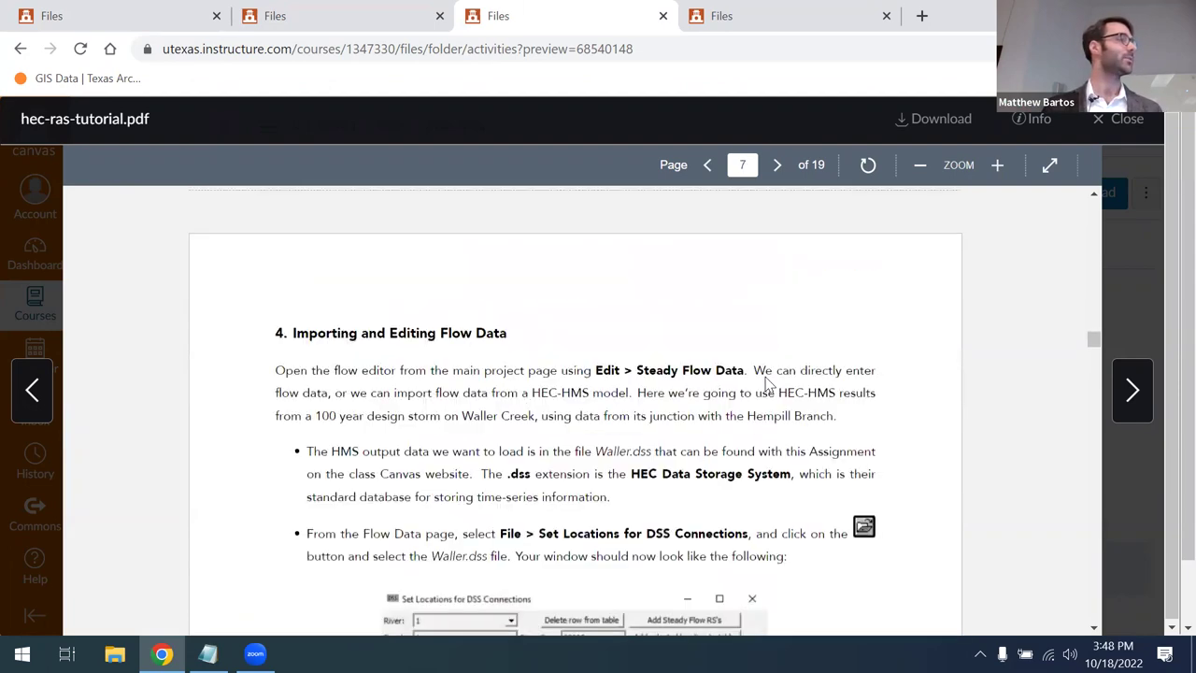
scroll(783, 393, "up", 12)
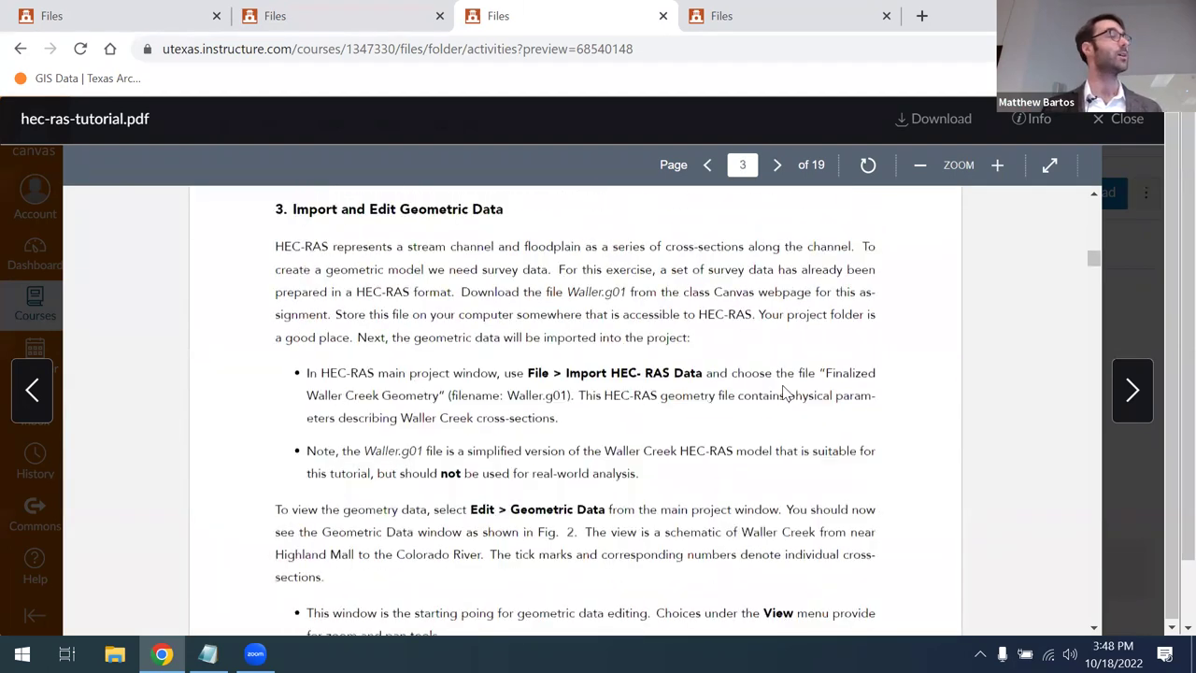
scroll(770, 406, "up", 6)
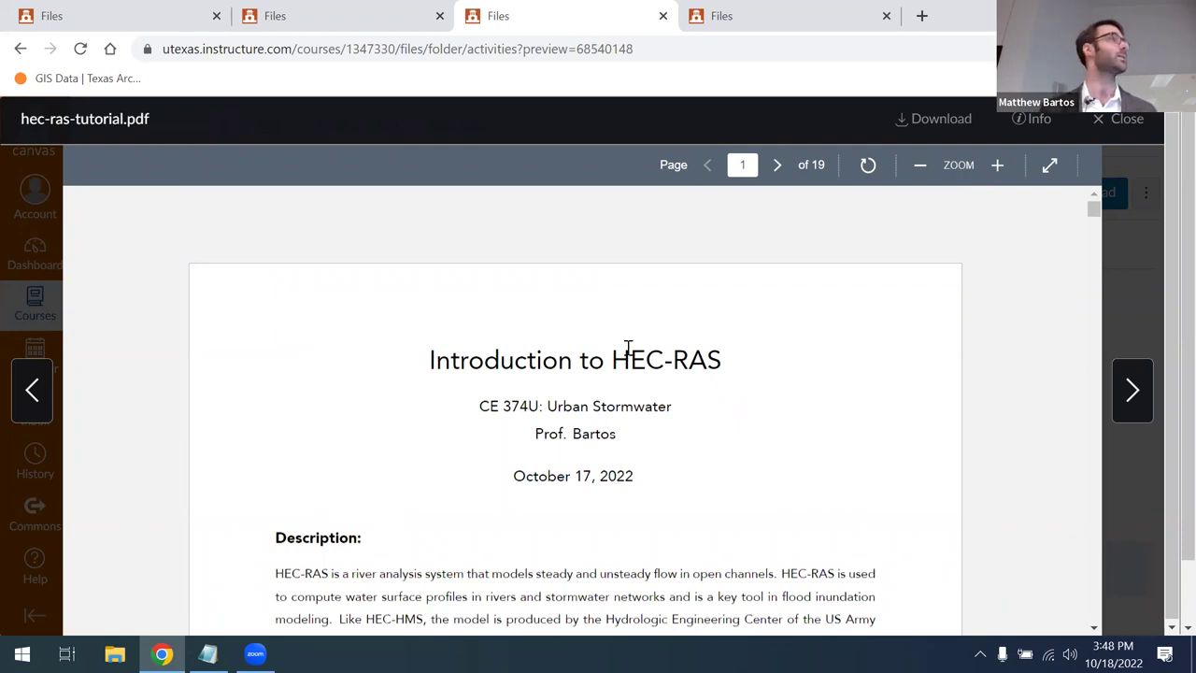
left_click(743, 19)
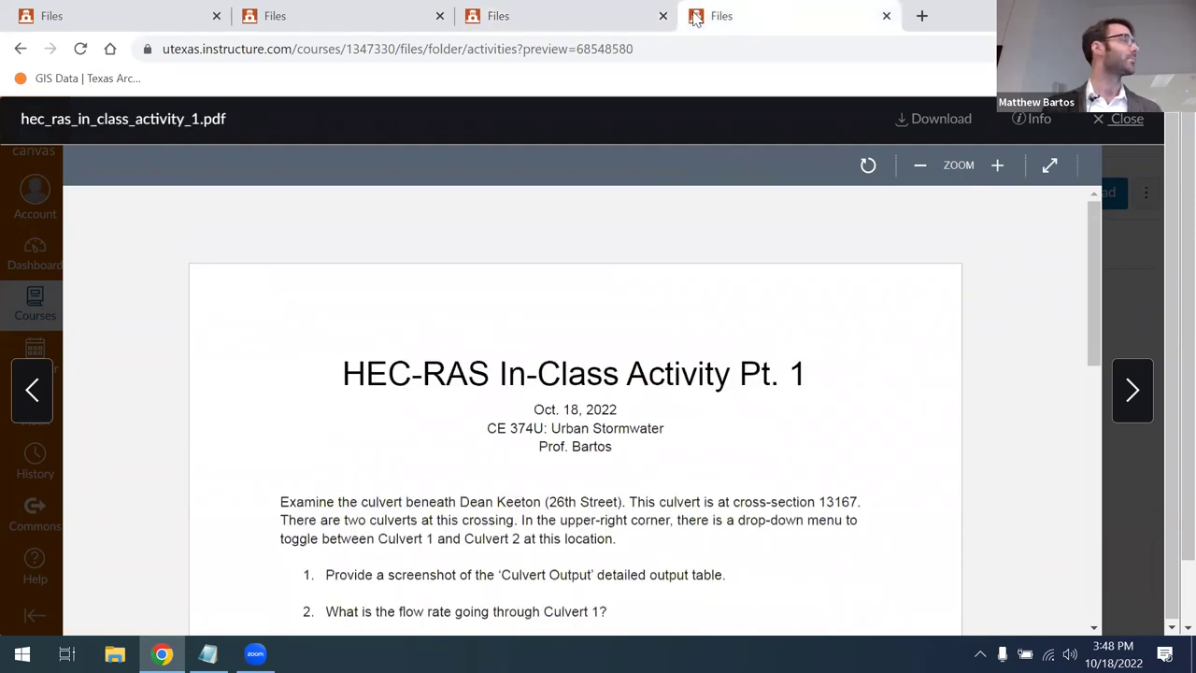
Read through the In-Class Activity Pt. 1 culvert questions, then go back to hec-ras-tutorial.pdf.
scroll(644, 301, "down", 1)
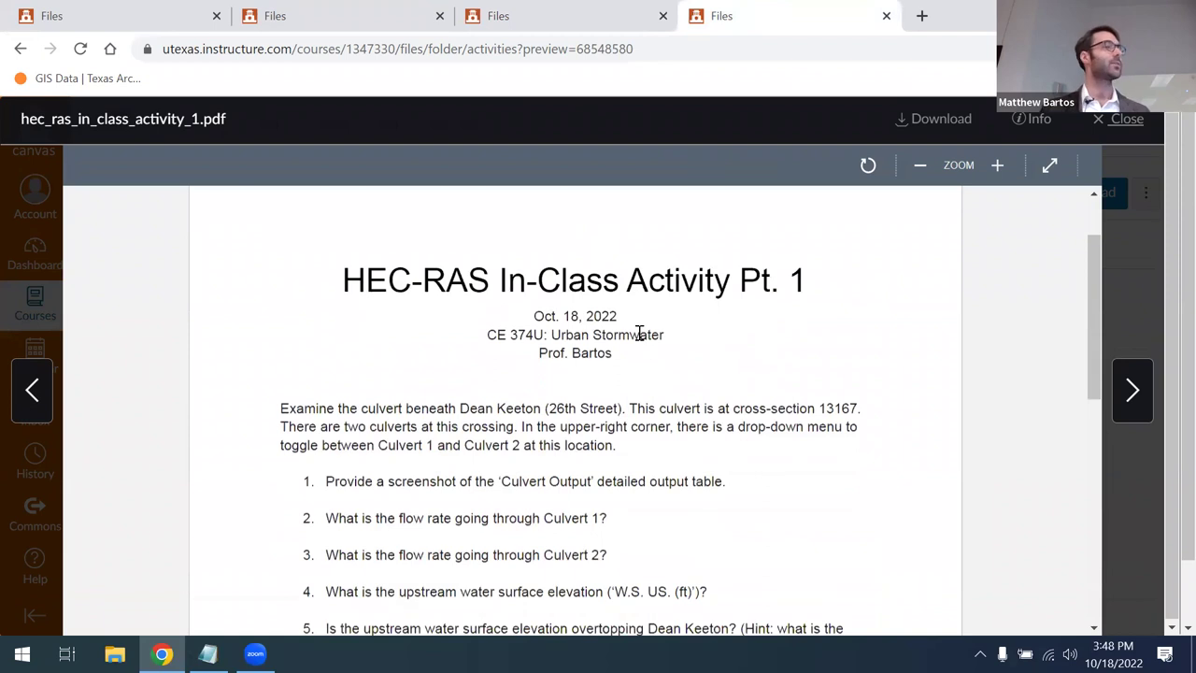
scroll(641, 332, "down", 1)
scroll(644, 329, "up", 1)
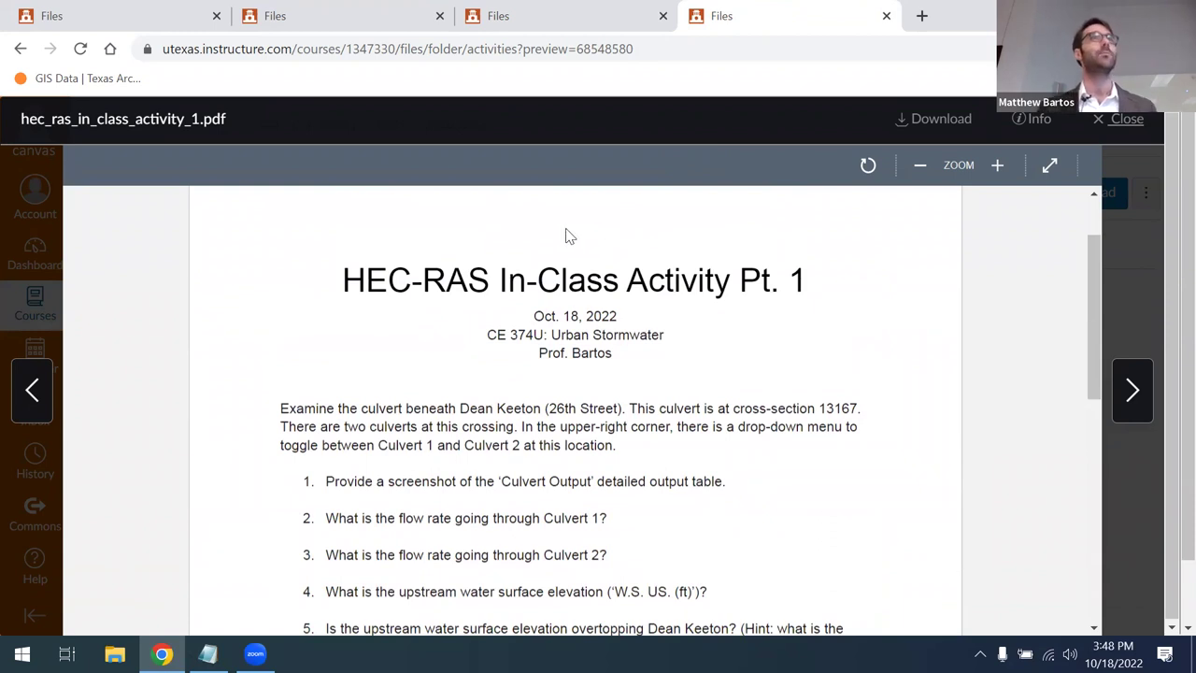
scroll(538, 254, "down", 1)
scroll(540, 255, "down", 1)
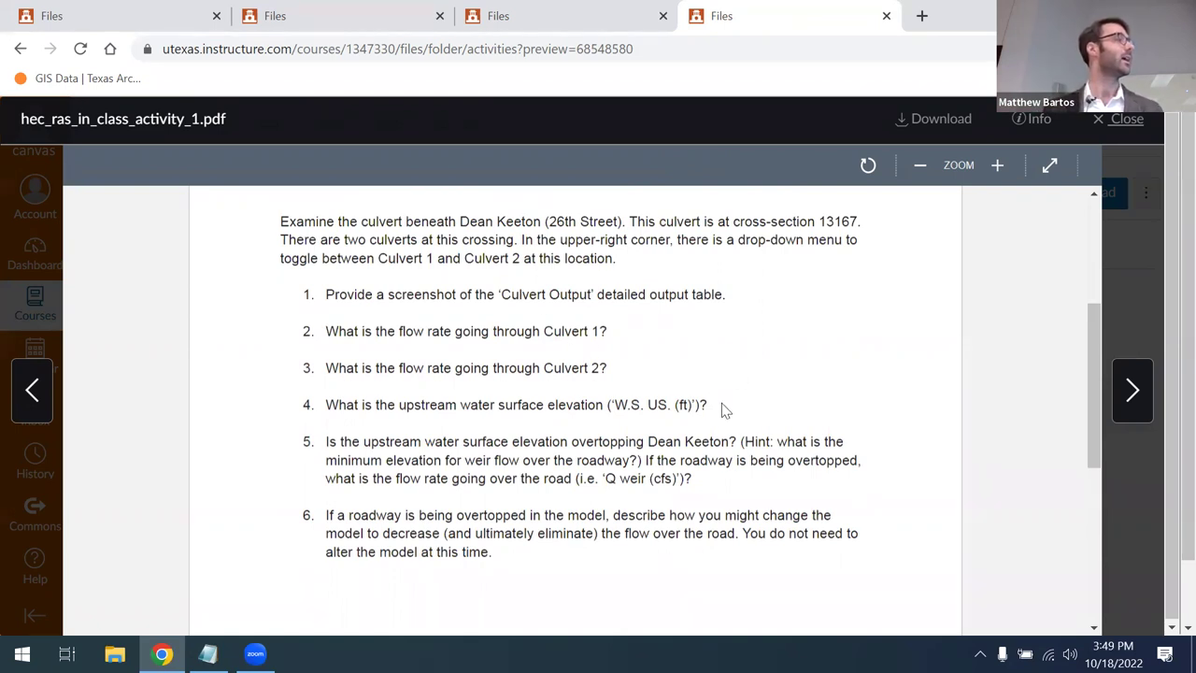
scroll(819, 438, "up", 3)
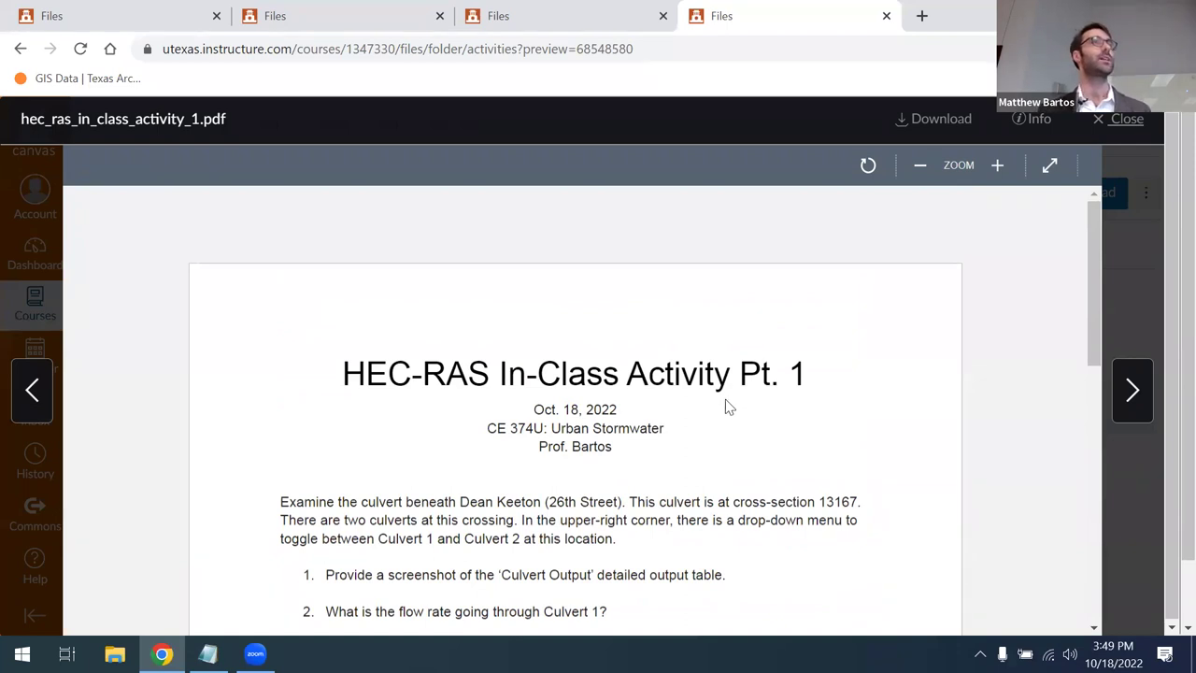
left_click(523, 12)
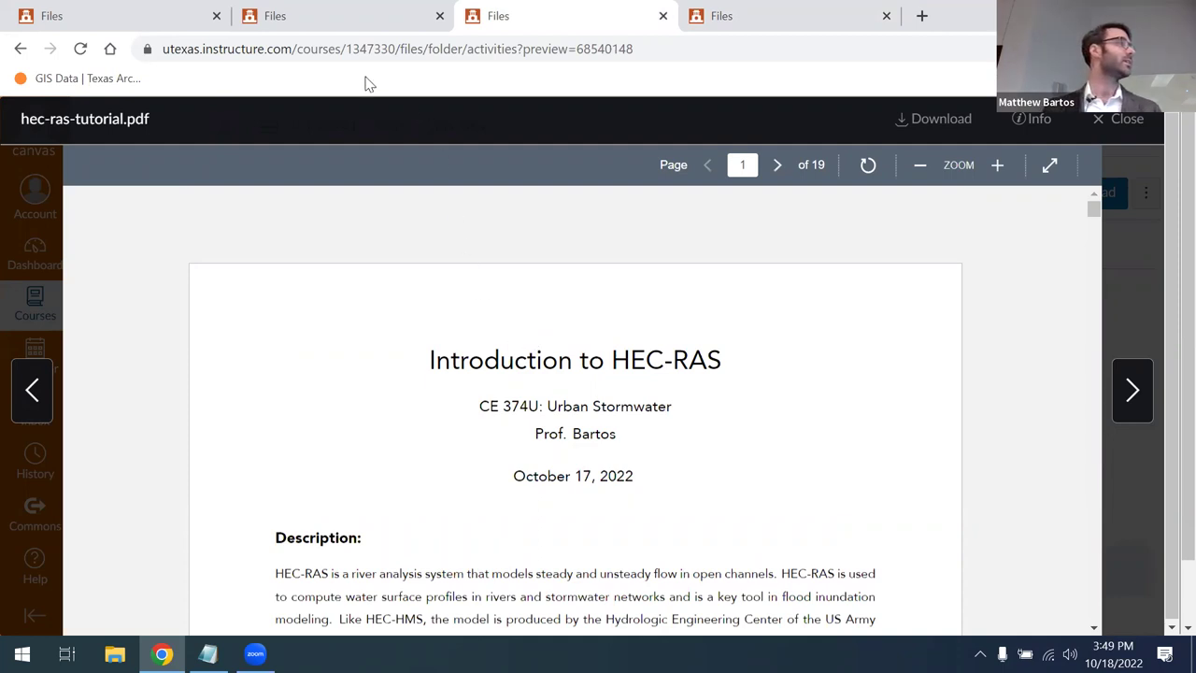
left_click(316, 24)
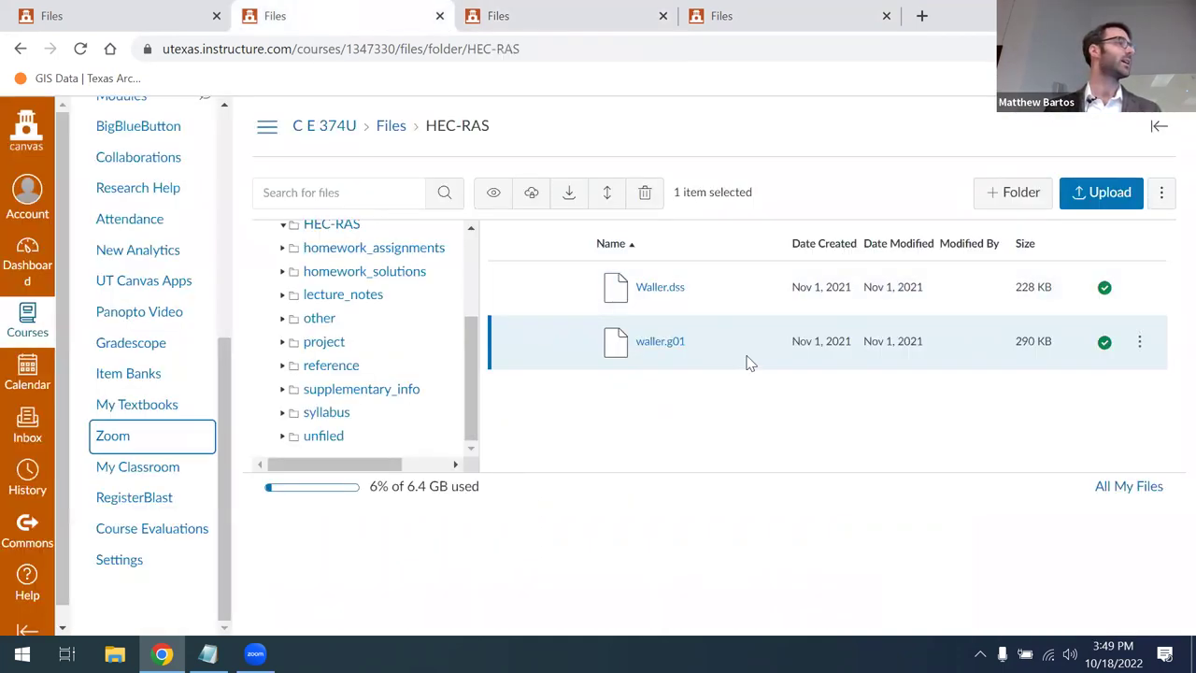
scroll(420, 332, "up", 2)
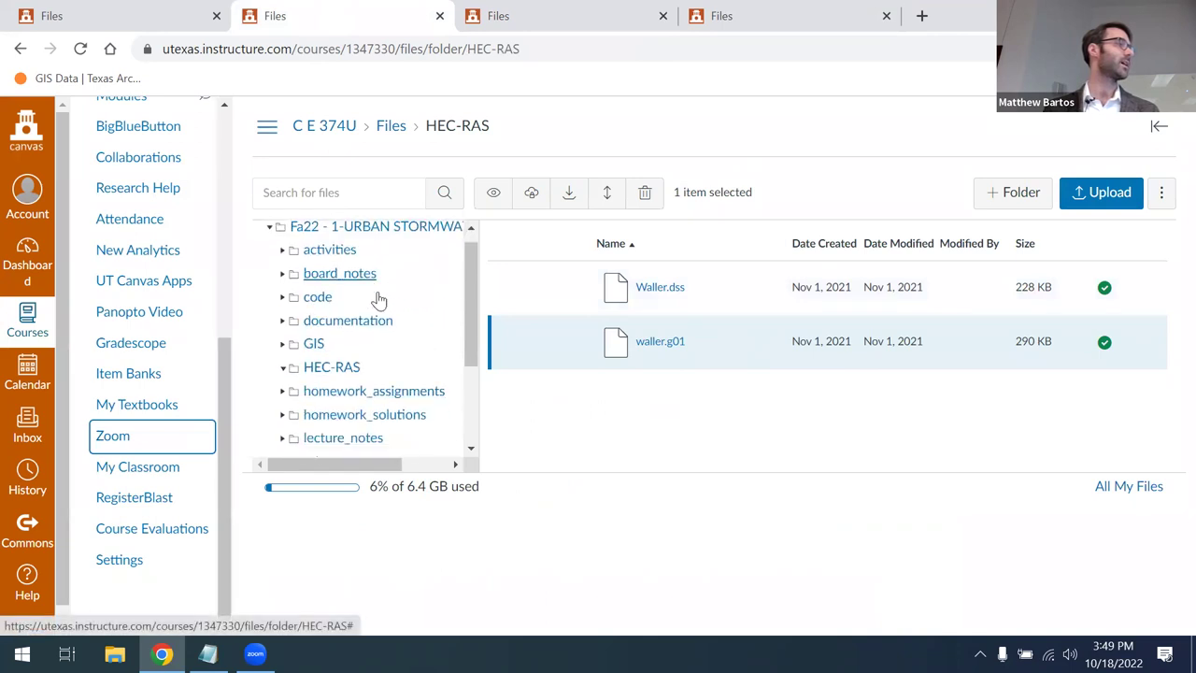
scroll(355, 292, "down", 1)
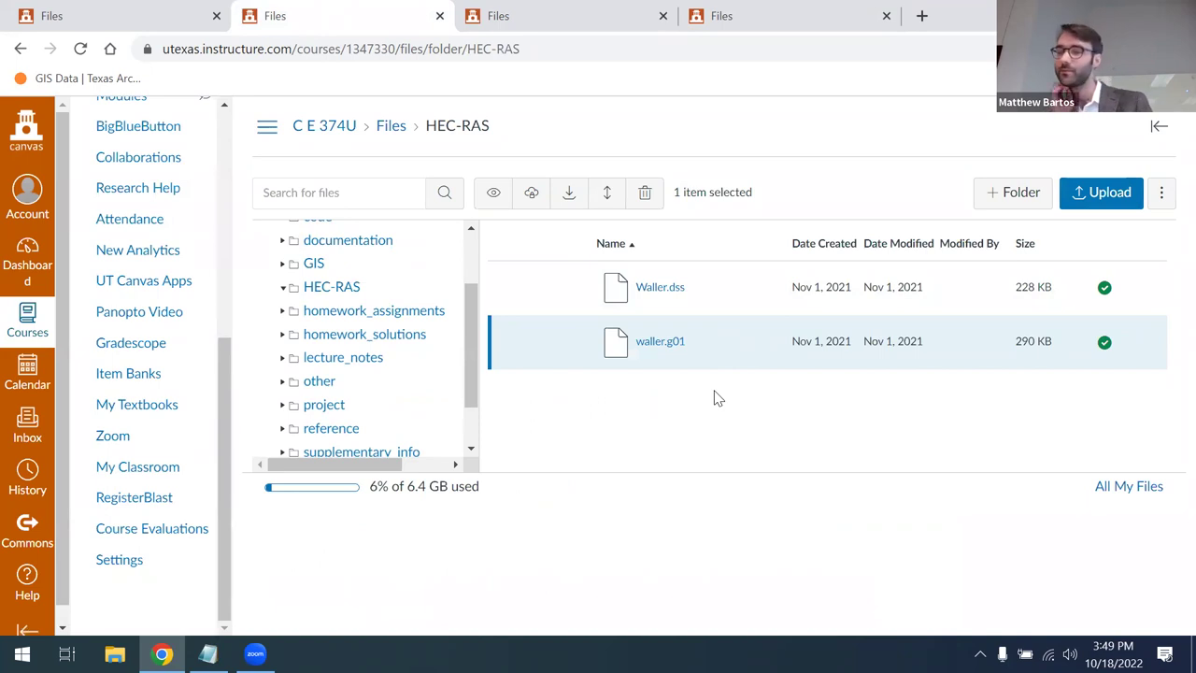
left_click(115, 655)
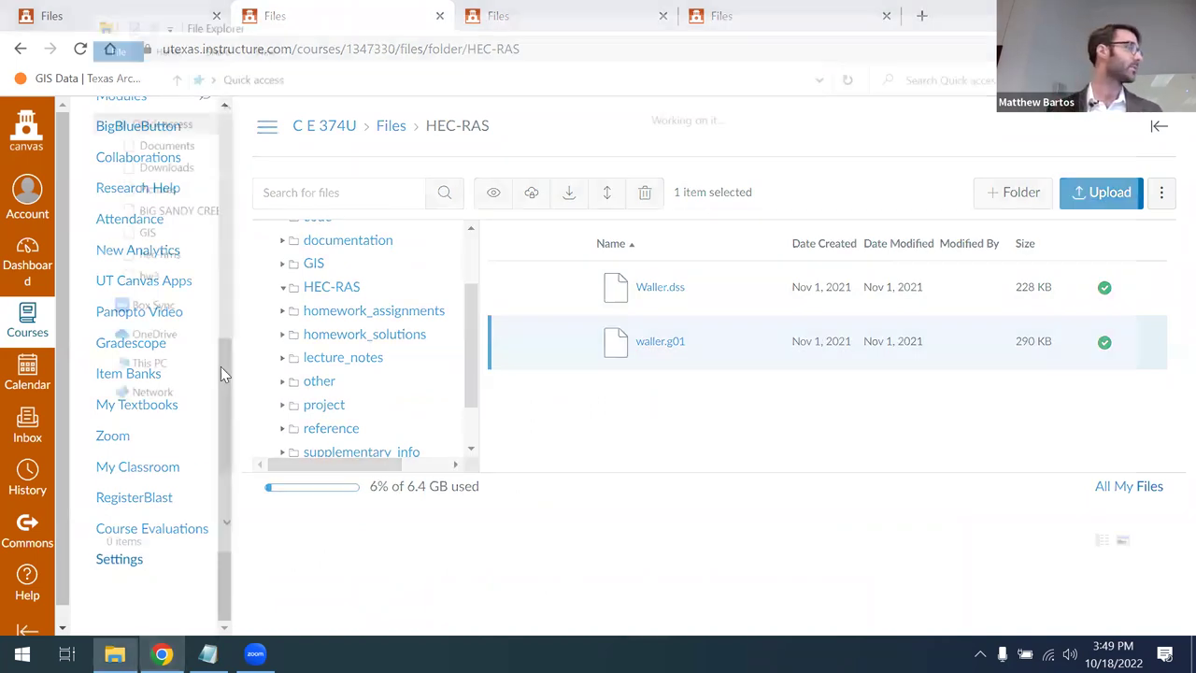
left_click(153, 163)
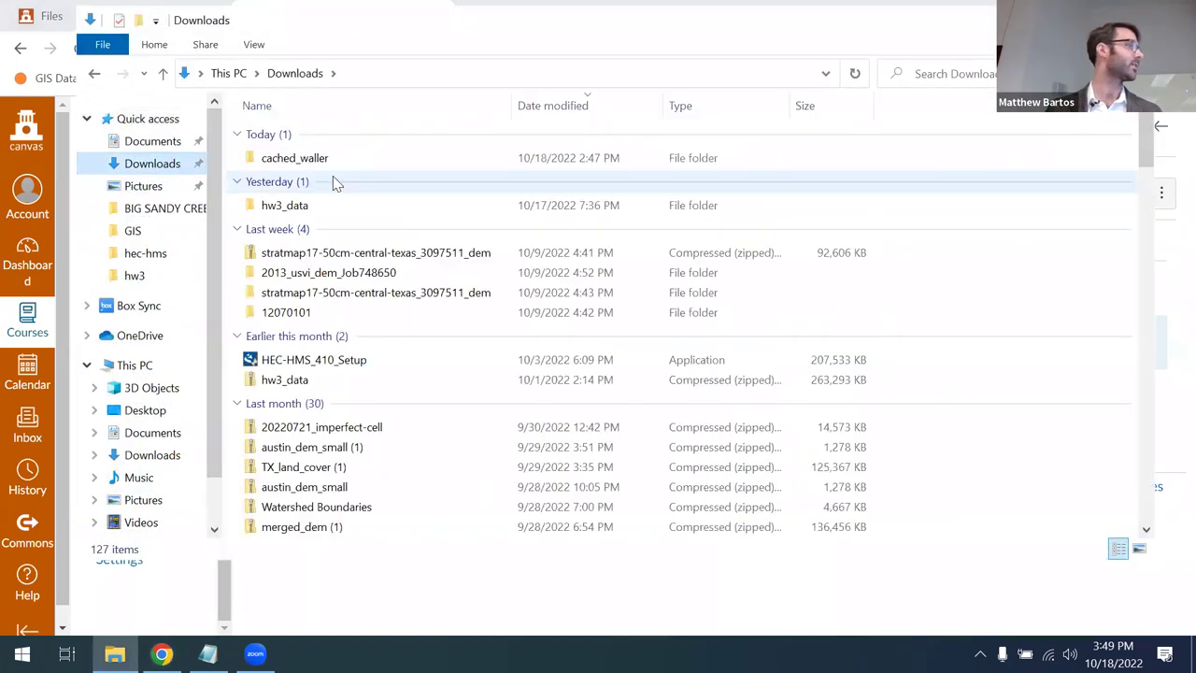
key("alt+Tab")
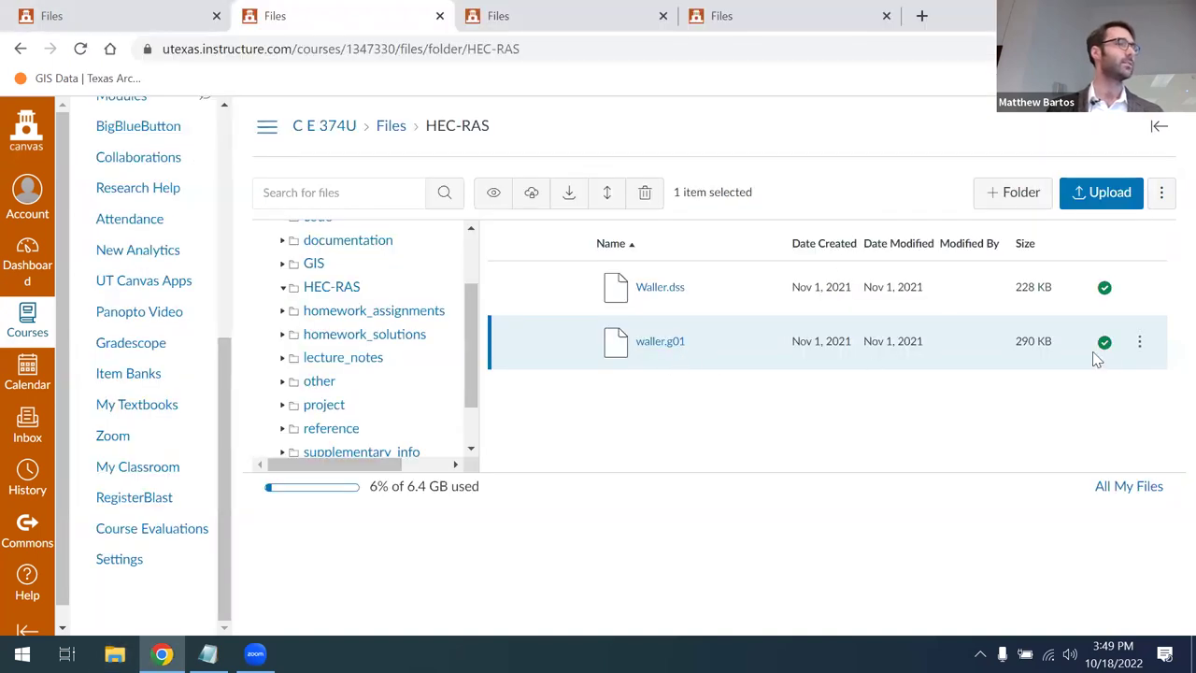
Download waller.g01 and Waller.dss from the HEC-RAS folder's file actions menus.
left_click(1140, 342)
left_click(1066, 401)
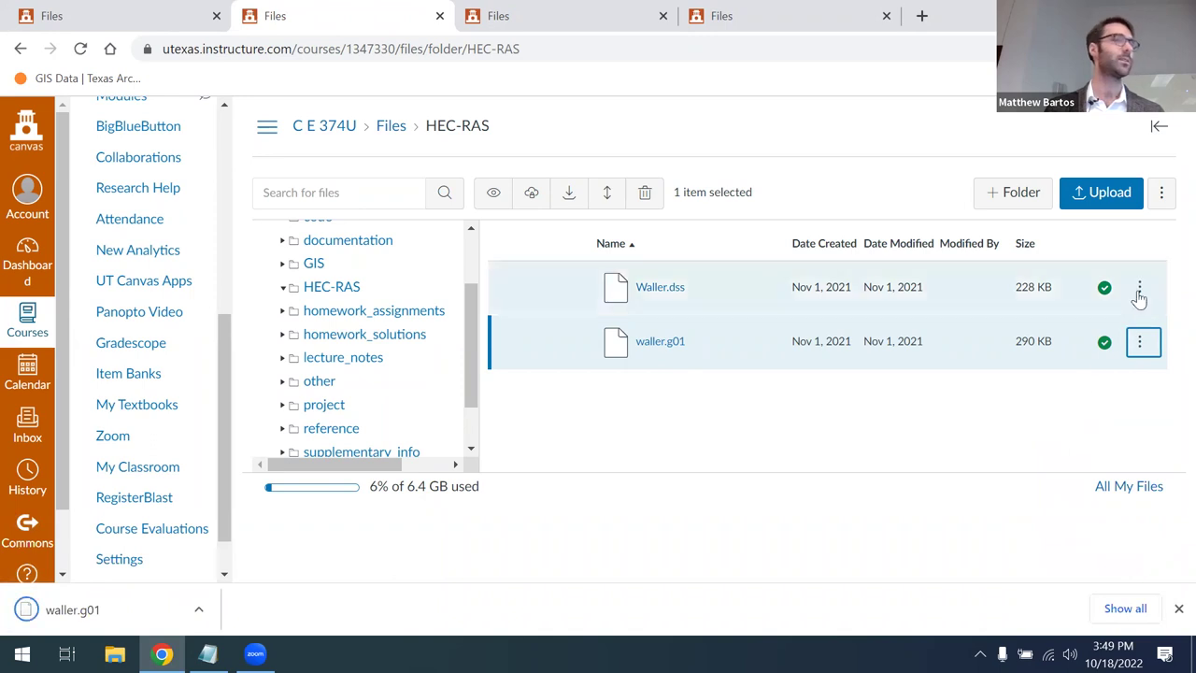
left_click(1139, 288)
left_click(1087, 347)
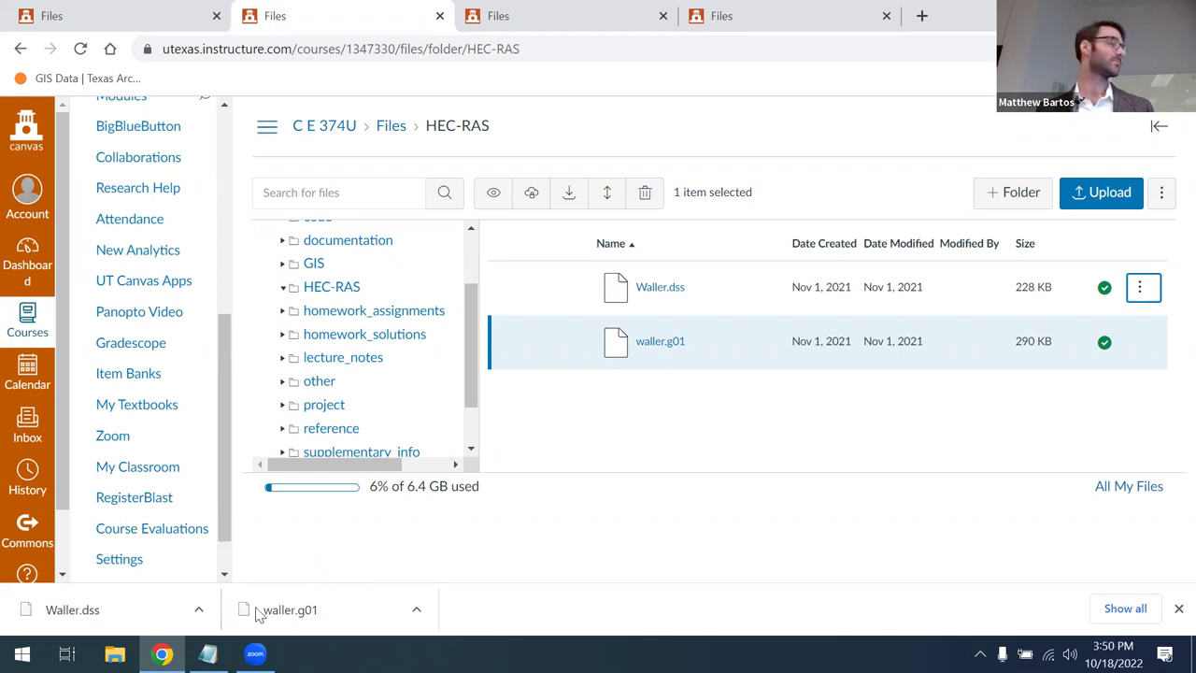
Glance at the class announcements notes in Notepad, then return to the Canvas files page.
left_click(208, 654)
left_click(162, 654)
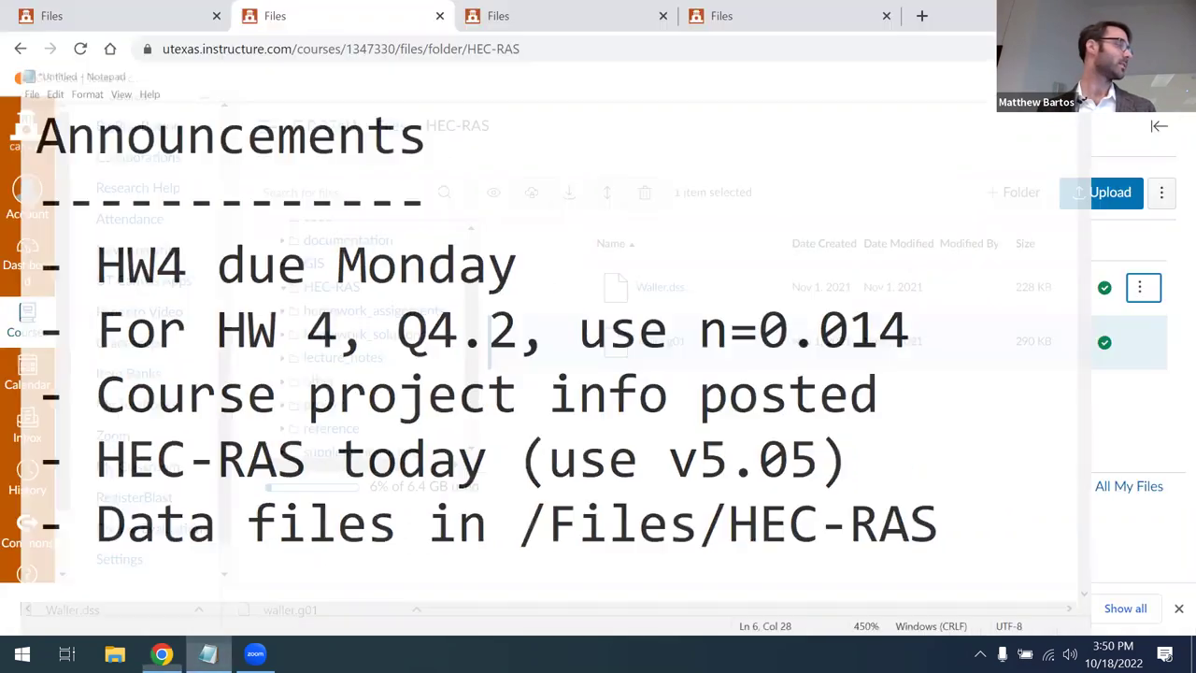
mouse_move(163, 654)
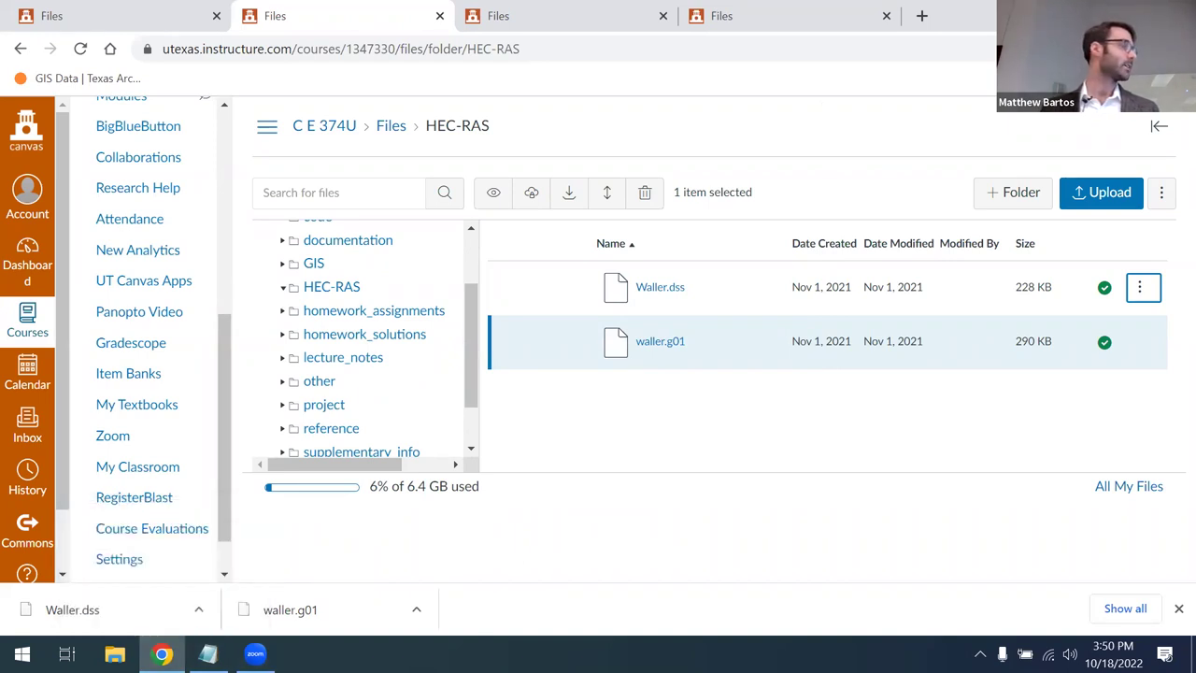
Launch HEC-RAS 5.0.5 from the Windows search.
key("super")
type("hec")
key("Down")
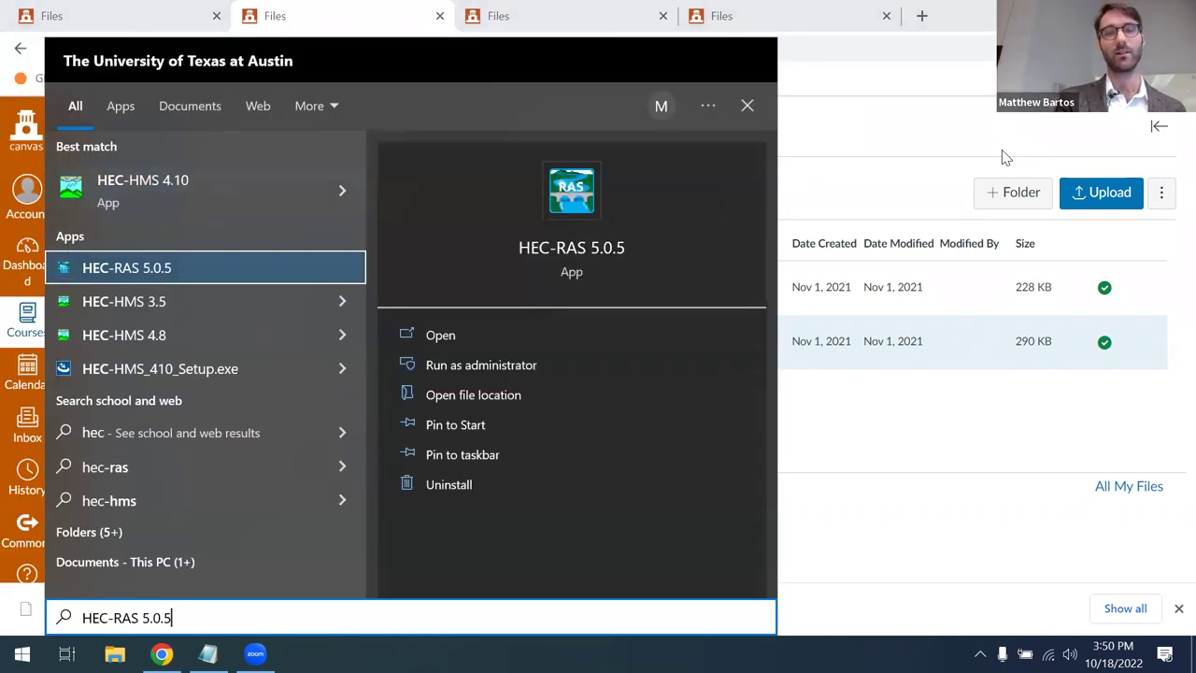
key("Return")
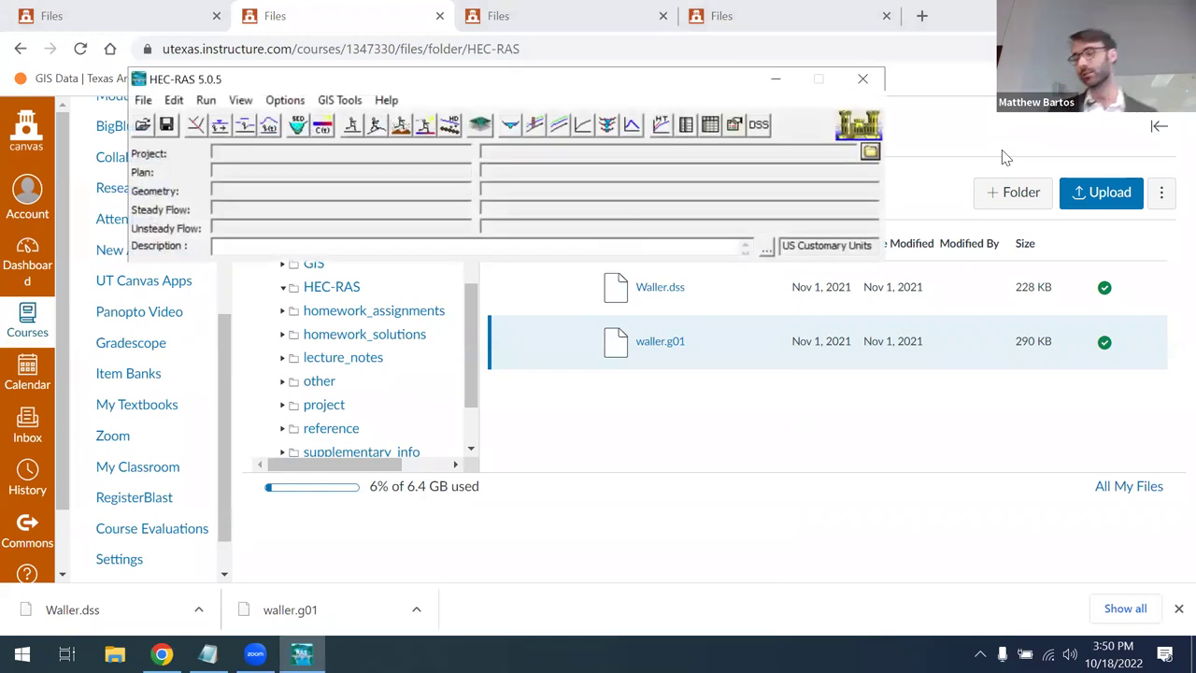
Minimize Chrome and position the empty HEC-RAS main window on the desktop.
left_click(1005, 157)
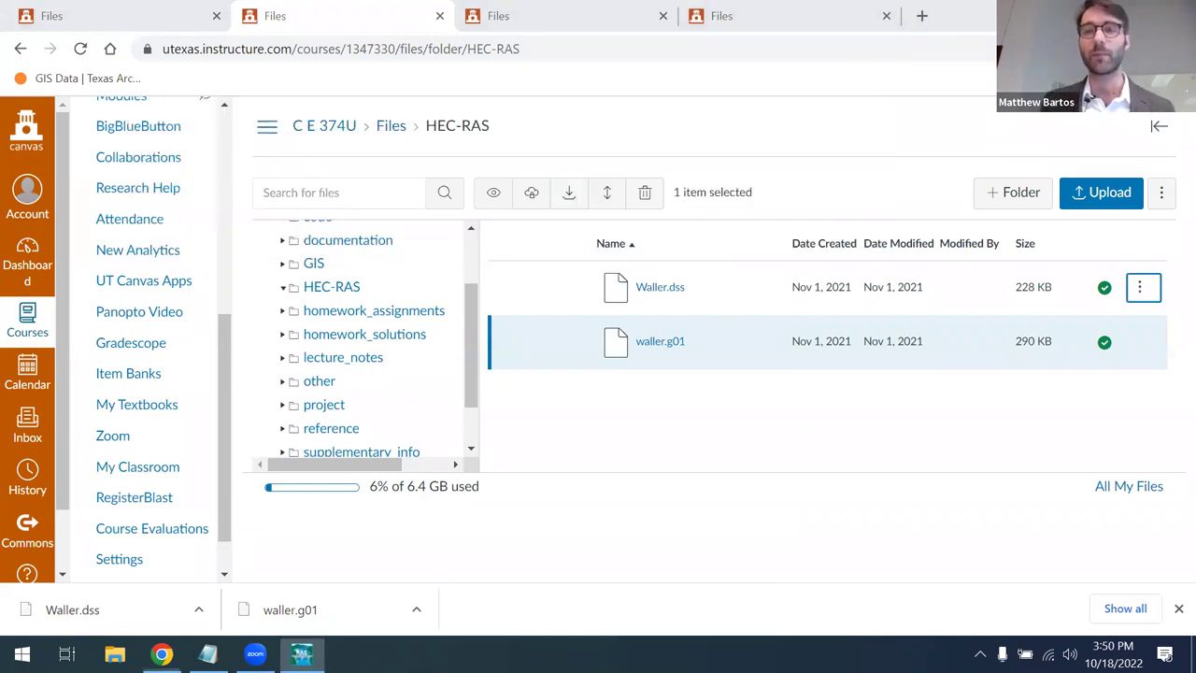
left_click(1066, 15)
left_click_drag(676, 90, 709, 119)
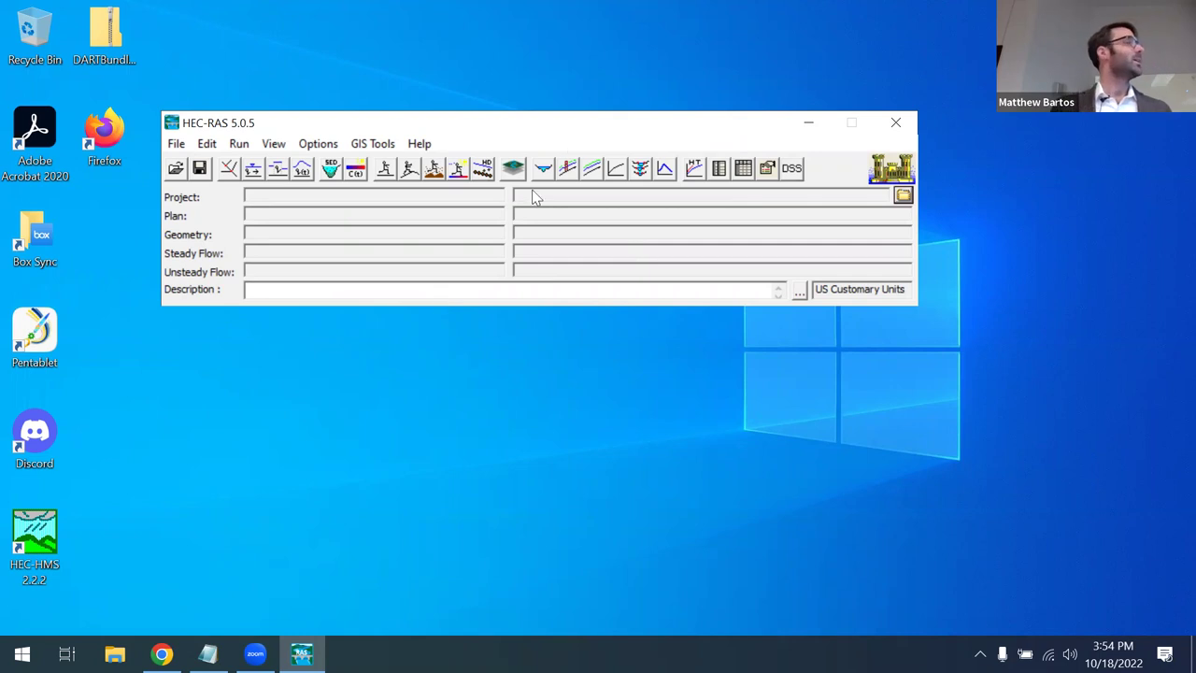
left_click_drag(557, 126, 542, 41)
Read the setup steps on pages 1–2 of hec-ras-tutorial.pdf in Canvas.
left_click(163, 654)
left_click(564, 25)
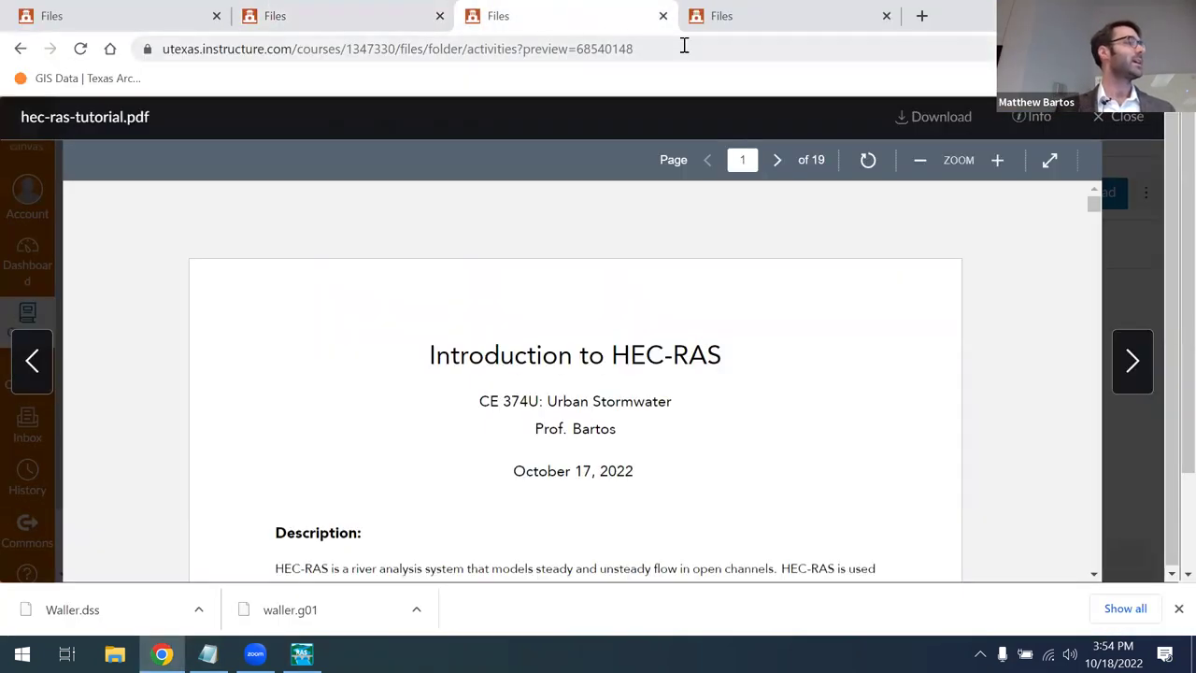
scroll(739, 374, "down", 5)
scroll(747, 324, "down", 10)
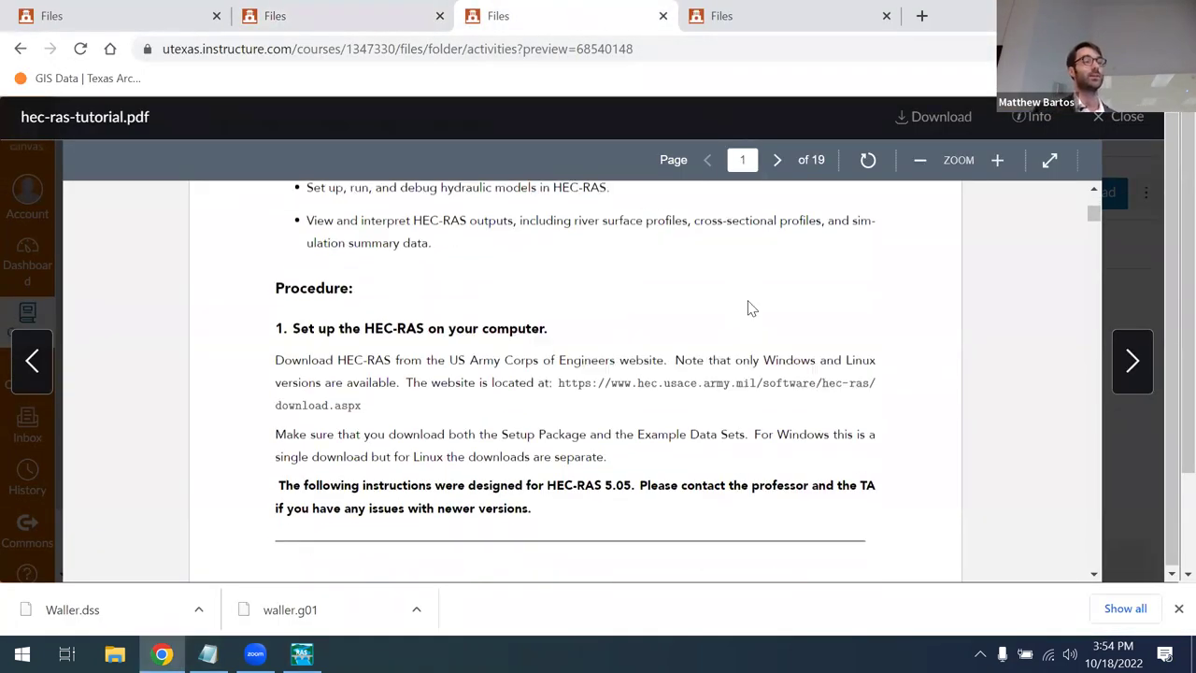
scroll(746, 377, "down", 3)
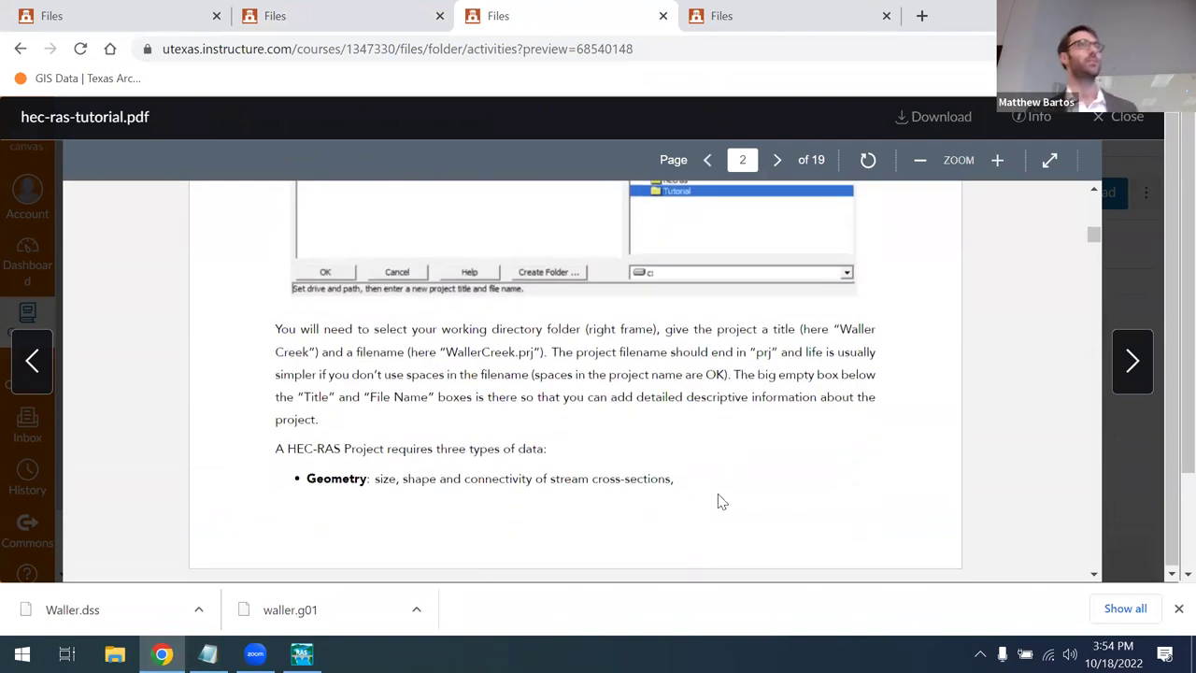
scroll(692, 551, "up", 5)
scroll(705, 560, "up", 10)
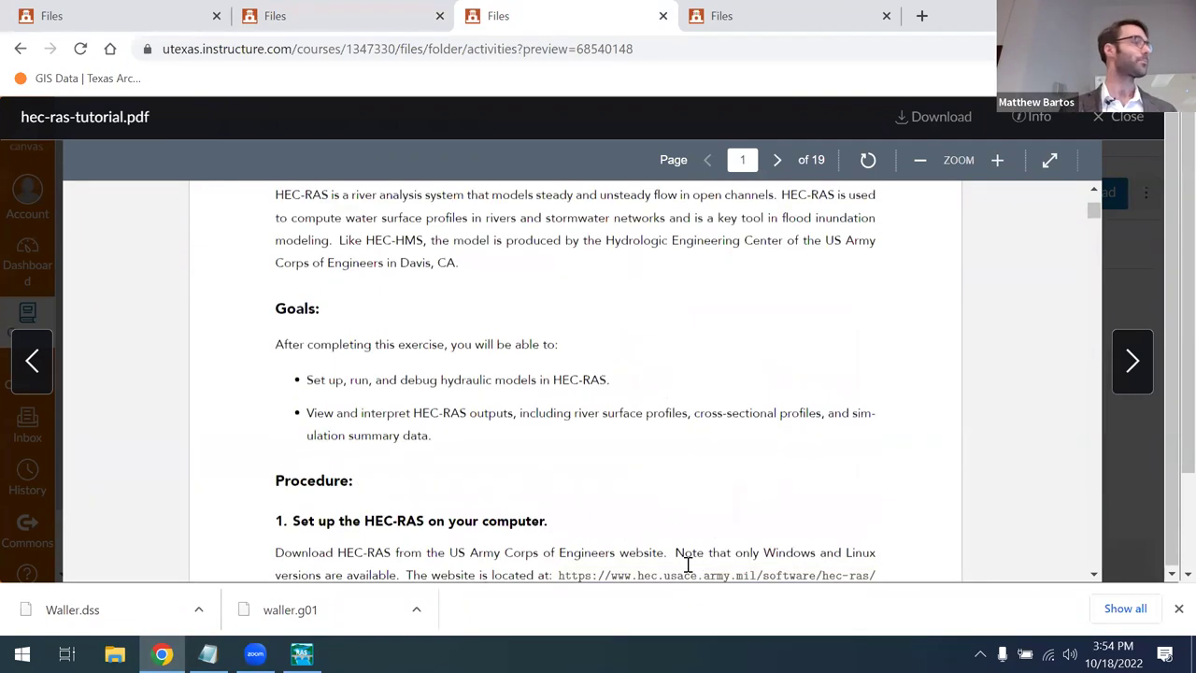
scroll(654, 355, "down", 4)
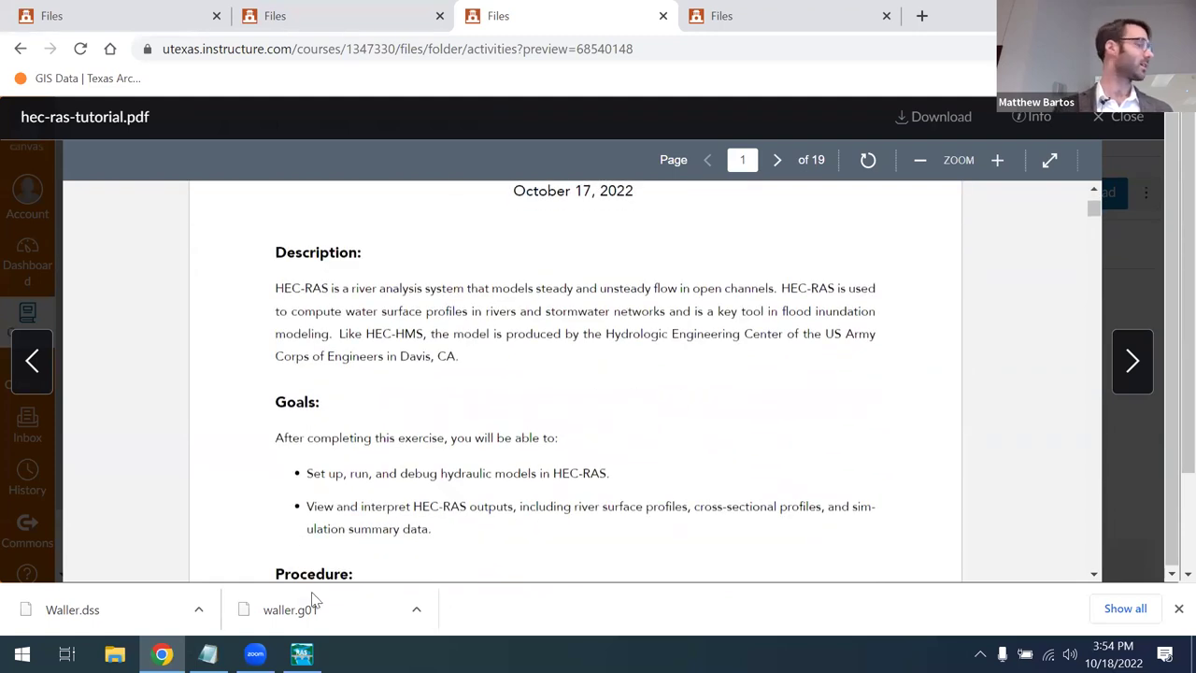
mouse_move(301, 654)
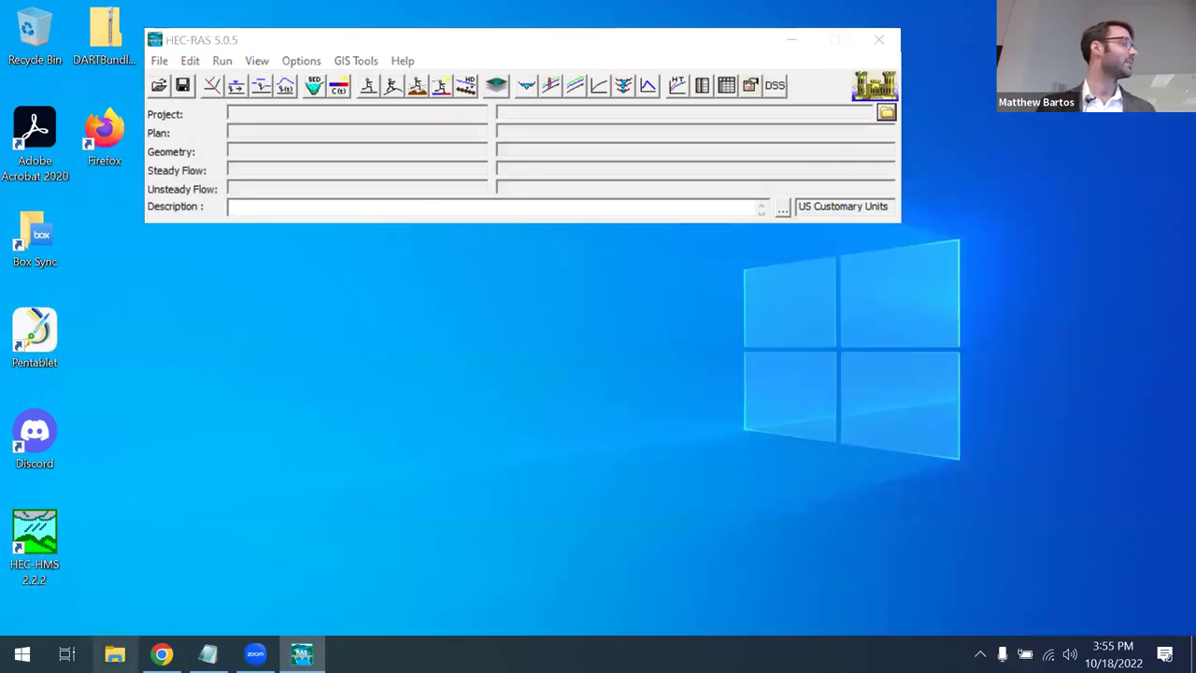
key("super+e")
Select Waller.dss and waller.g01 in Downloads and create a Documents folder named hec_ras_in_class.
left_click(154, 164)
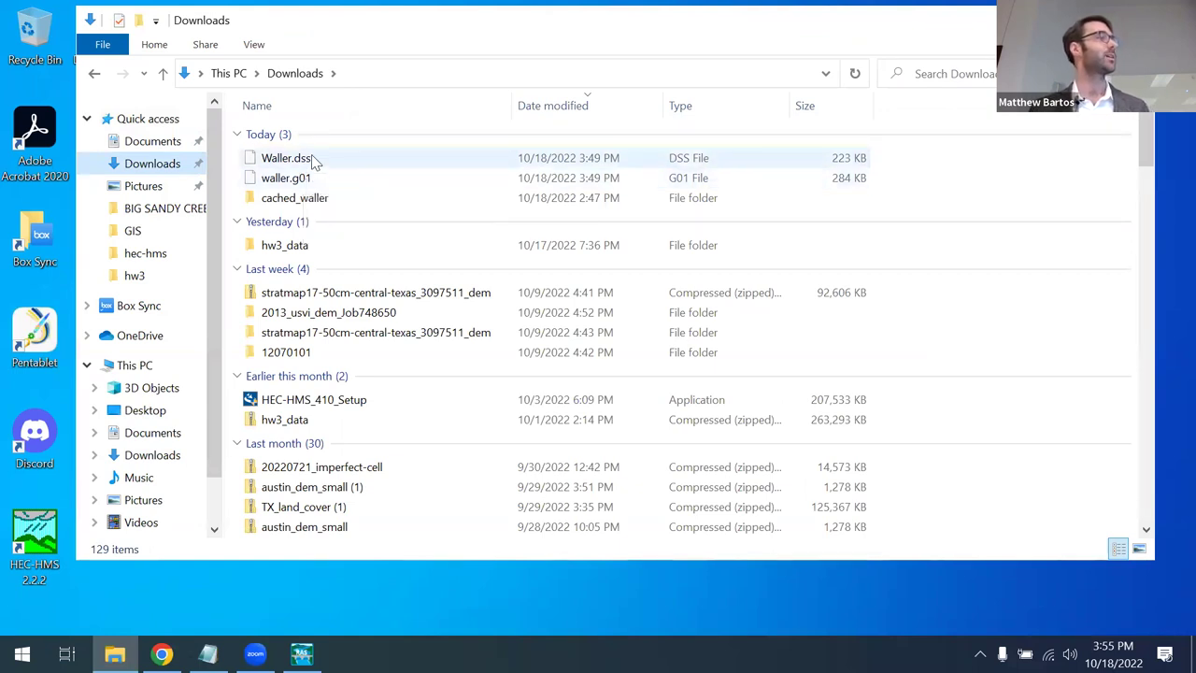
left_click_drag(914, 155, 790, 183)
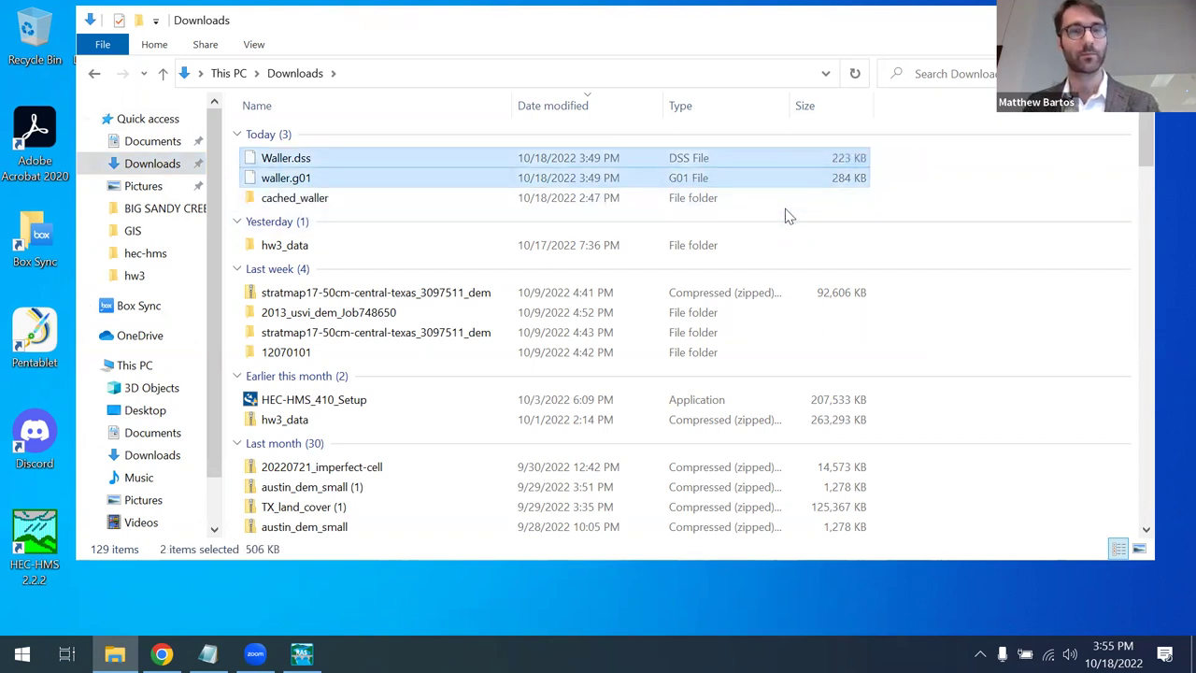
left_click(141, 140)
right_click(946, 233)
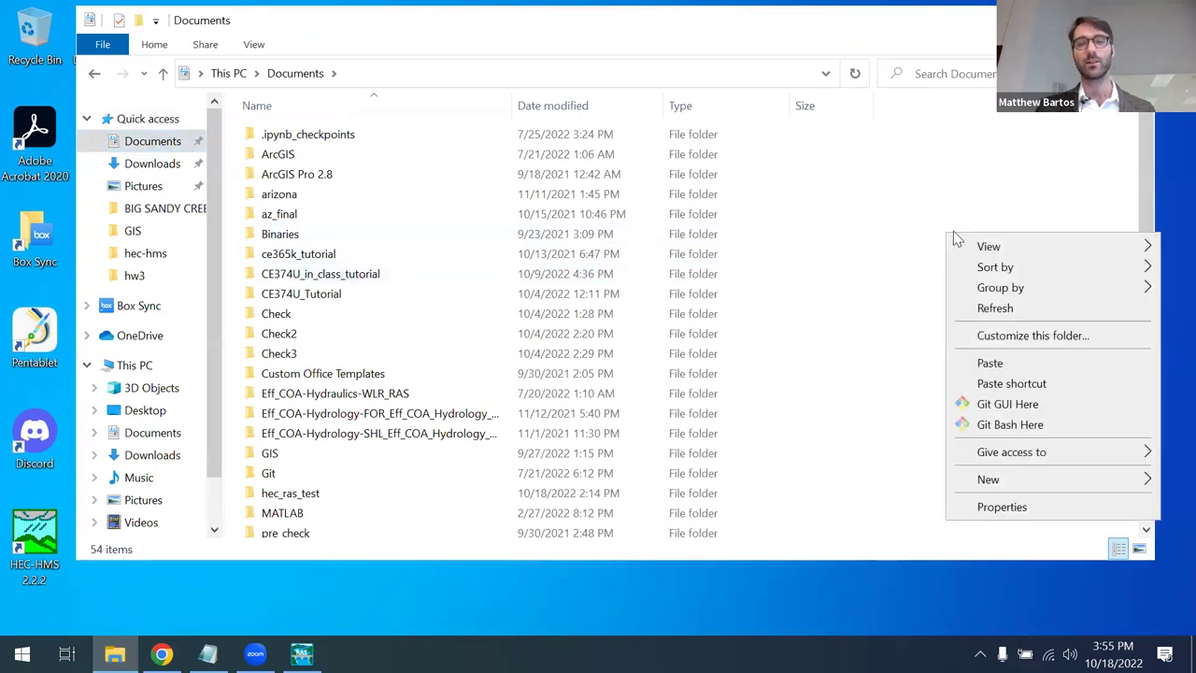
mouse_move(1018, 480)
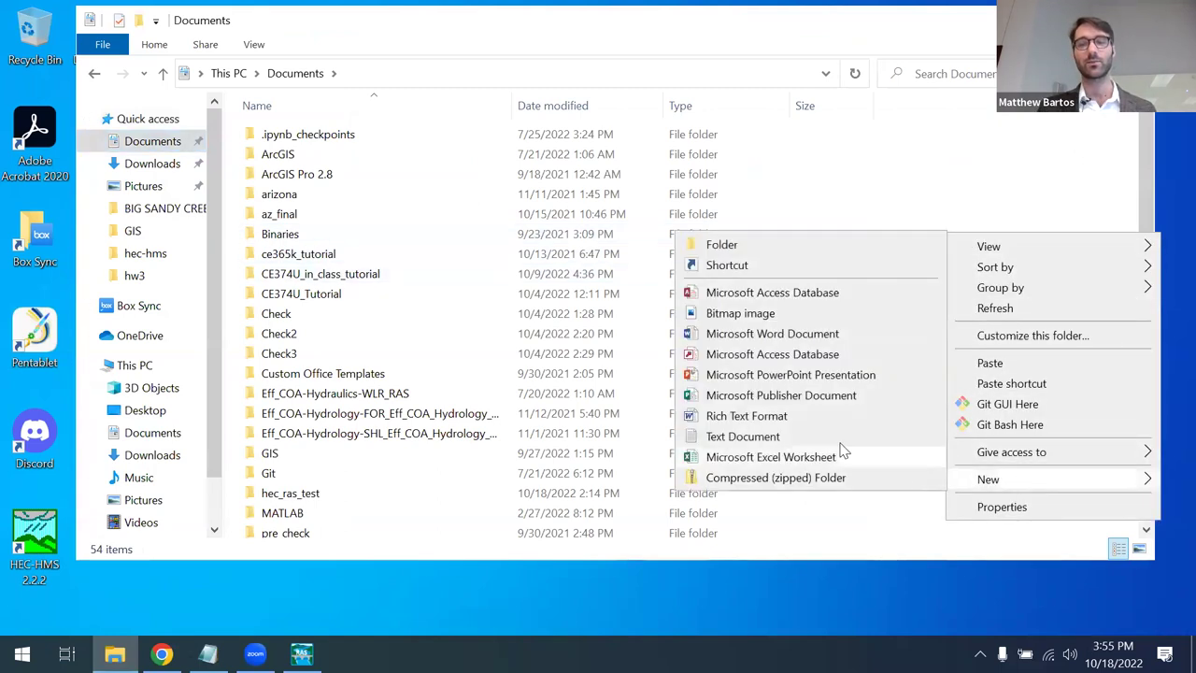
left_click(726, 245)
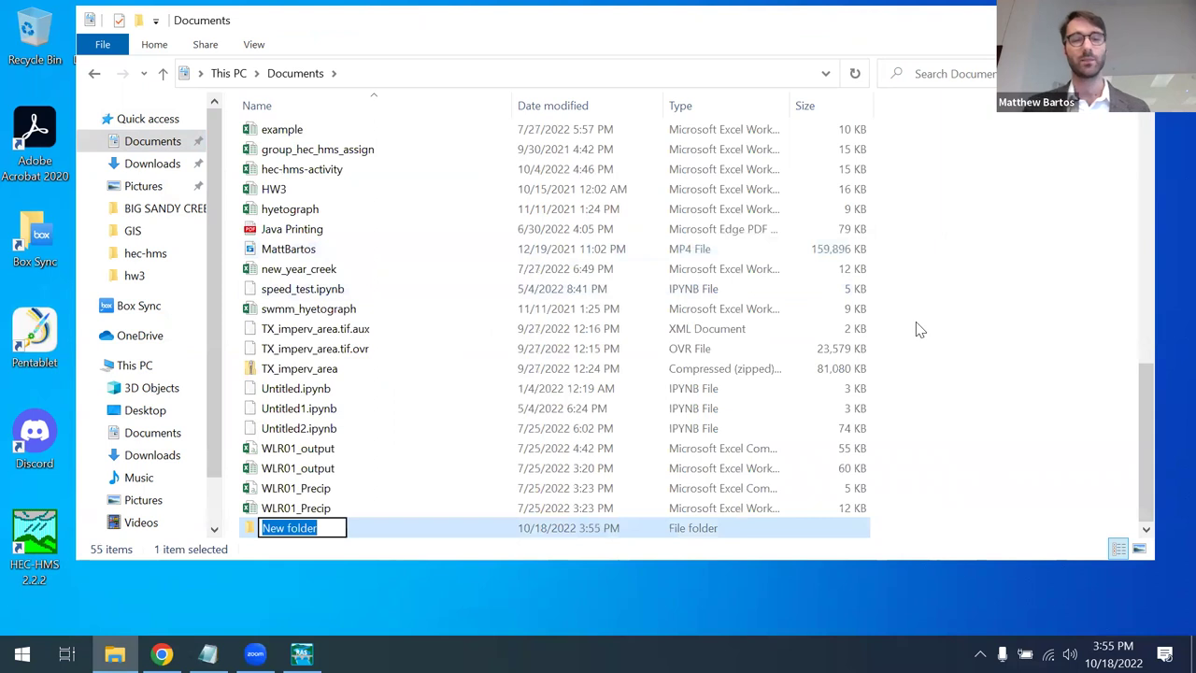
type("hec_ra")
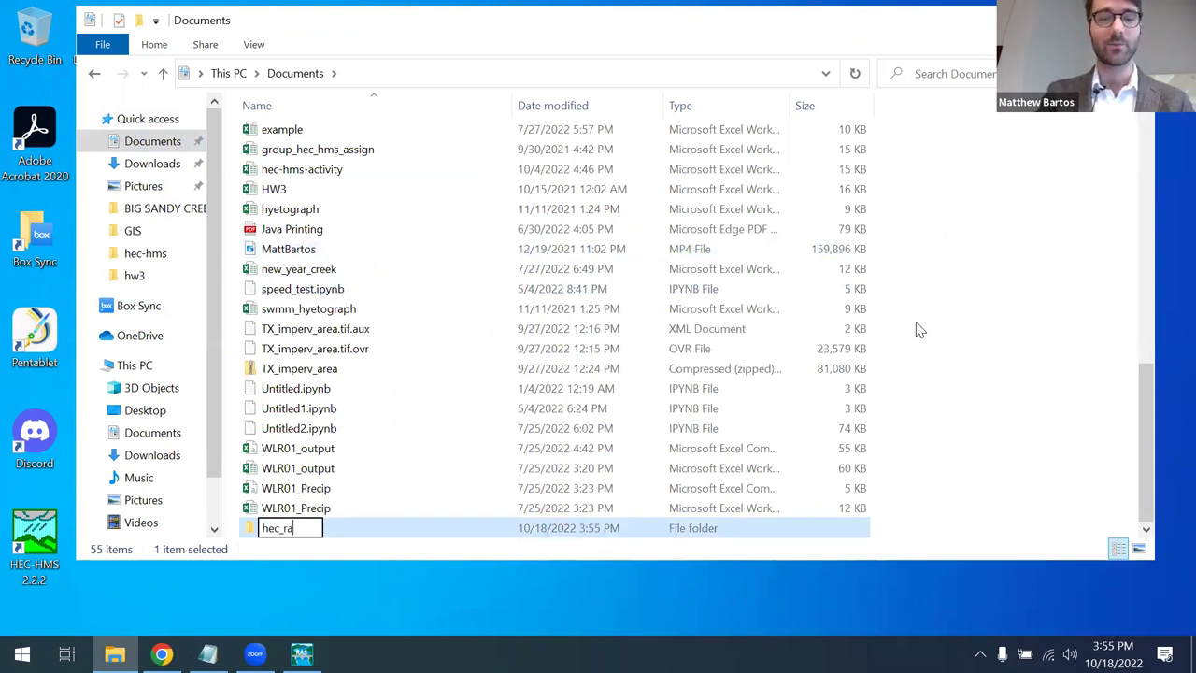
type("s_in_class")
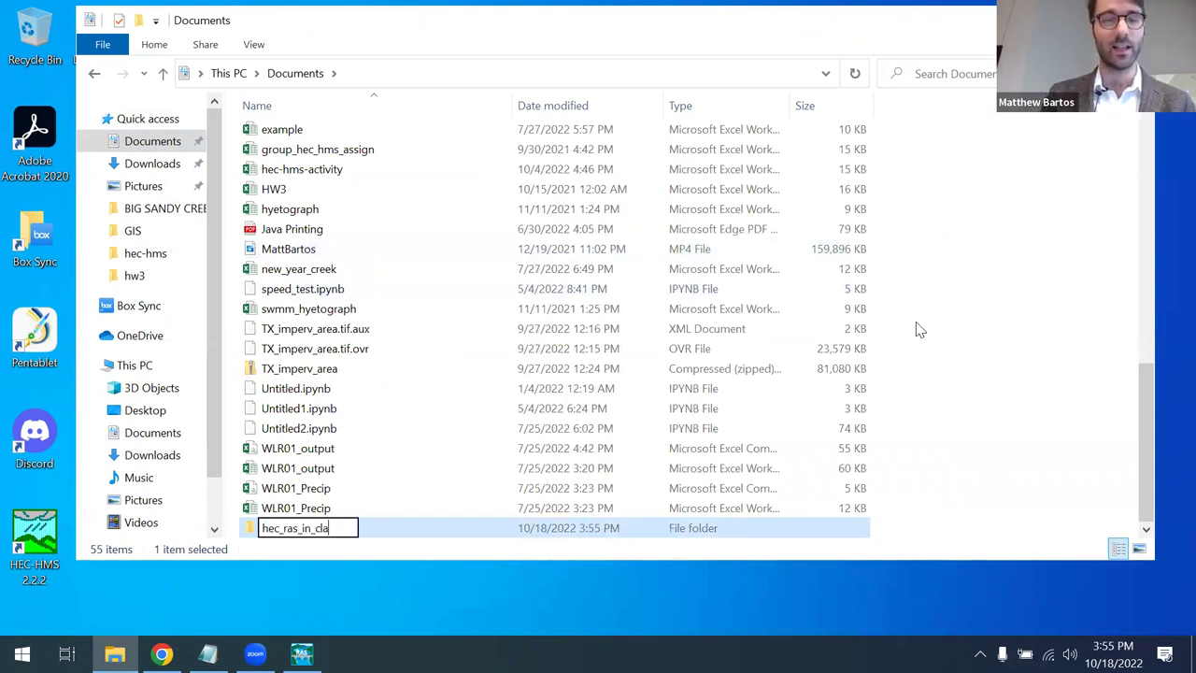
left_click(1010, 456)
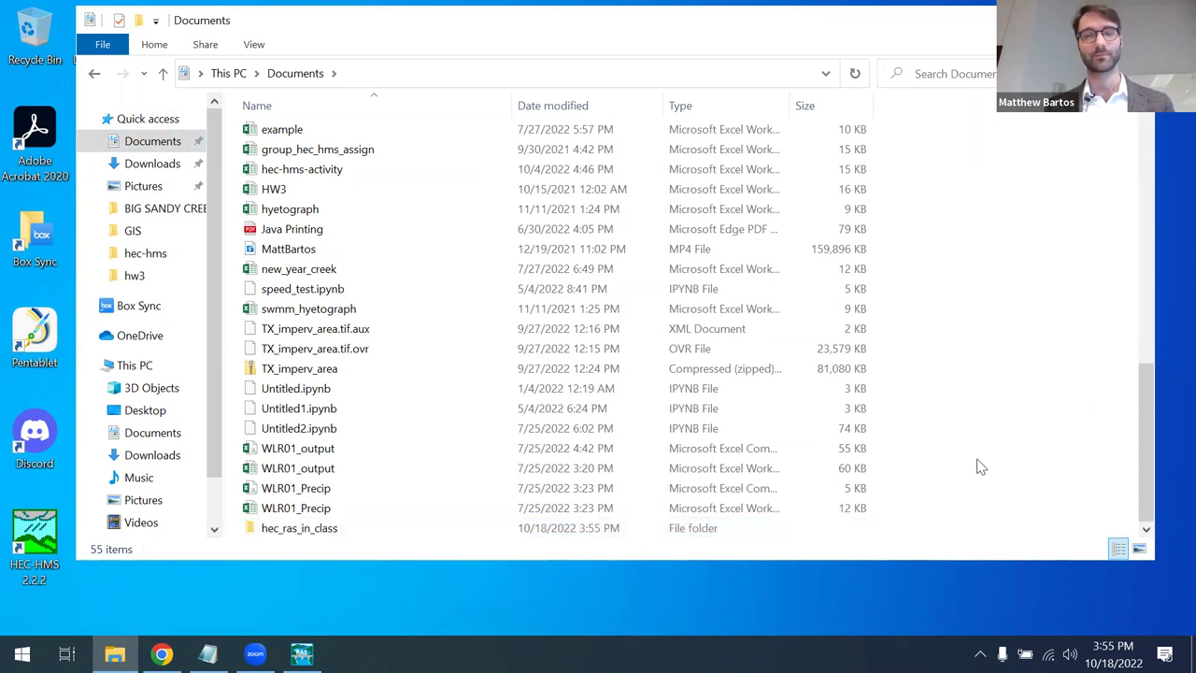
Paste Waller.dss and waller.g01 into hec_ras_in_class and return to HEC-RAS.
double_click(318, 530)
key("ctrl+v")
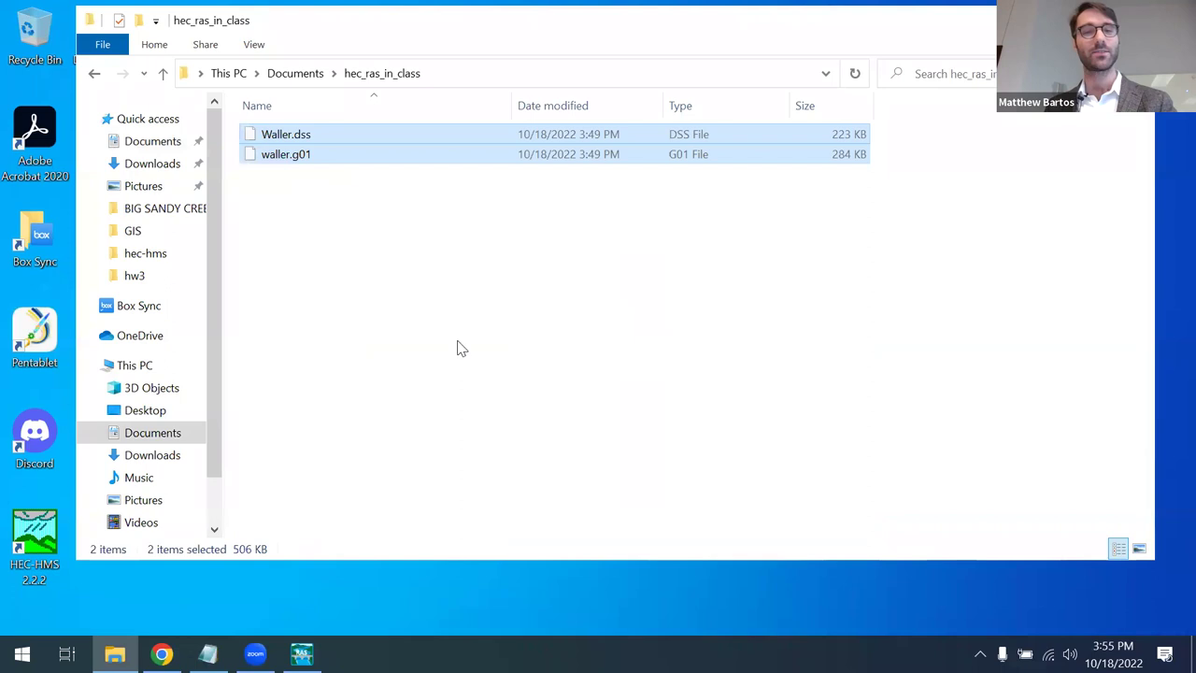
left_click(430, 326)
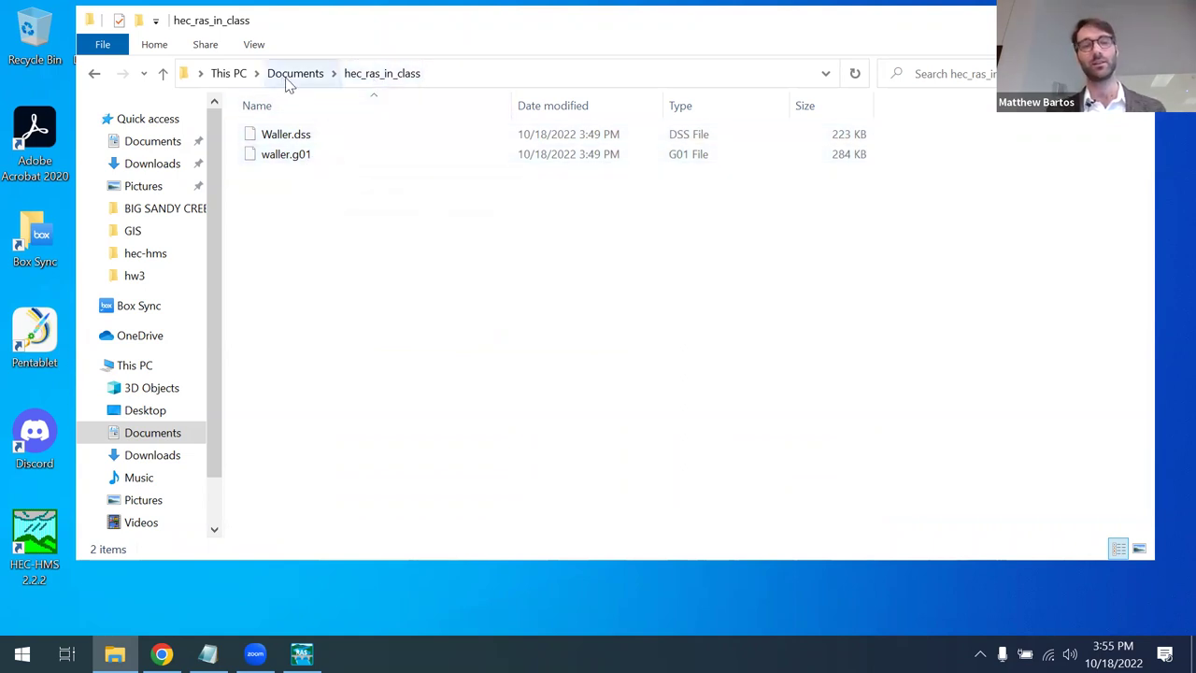
key("ctrl")
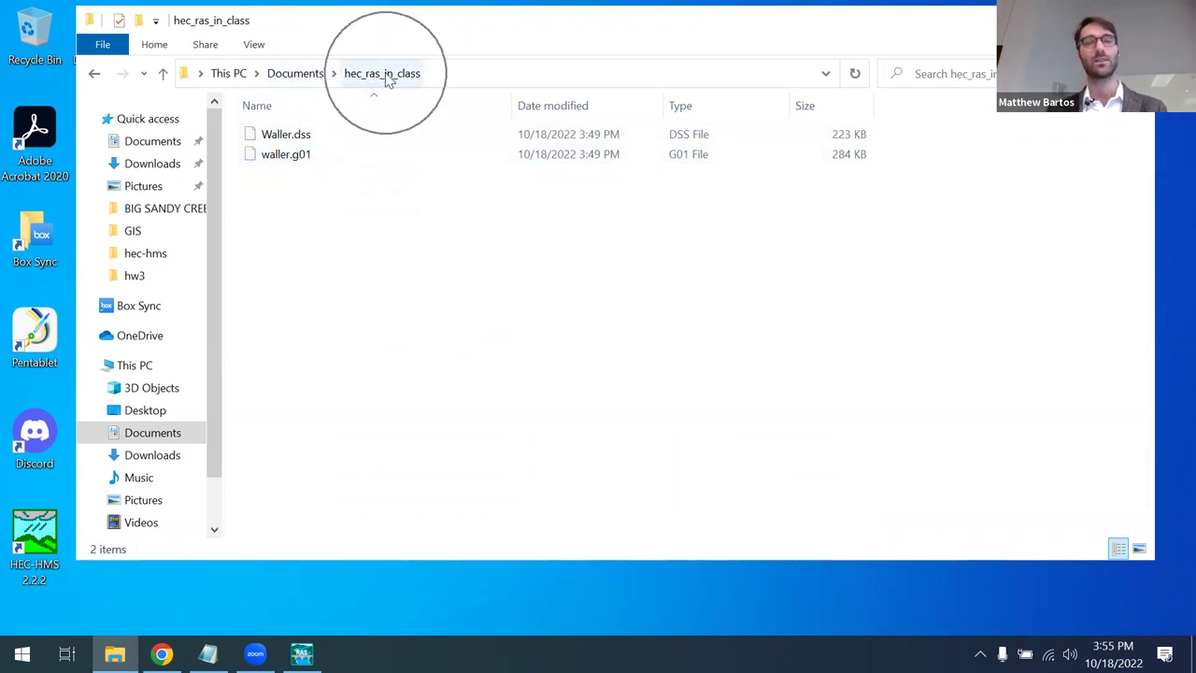
left_click(296, 134)
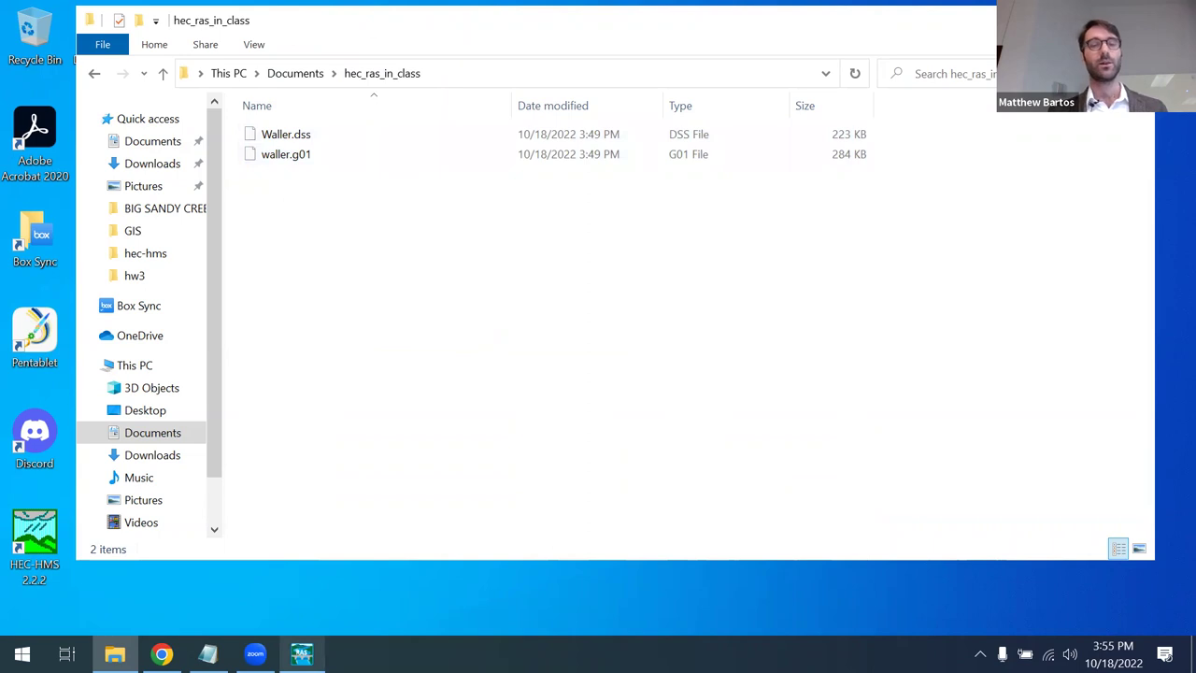
left_click(301, 654)
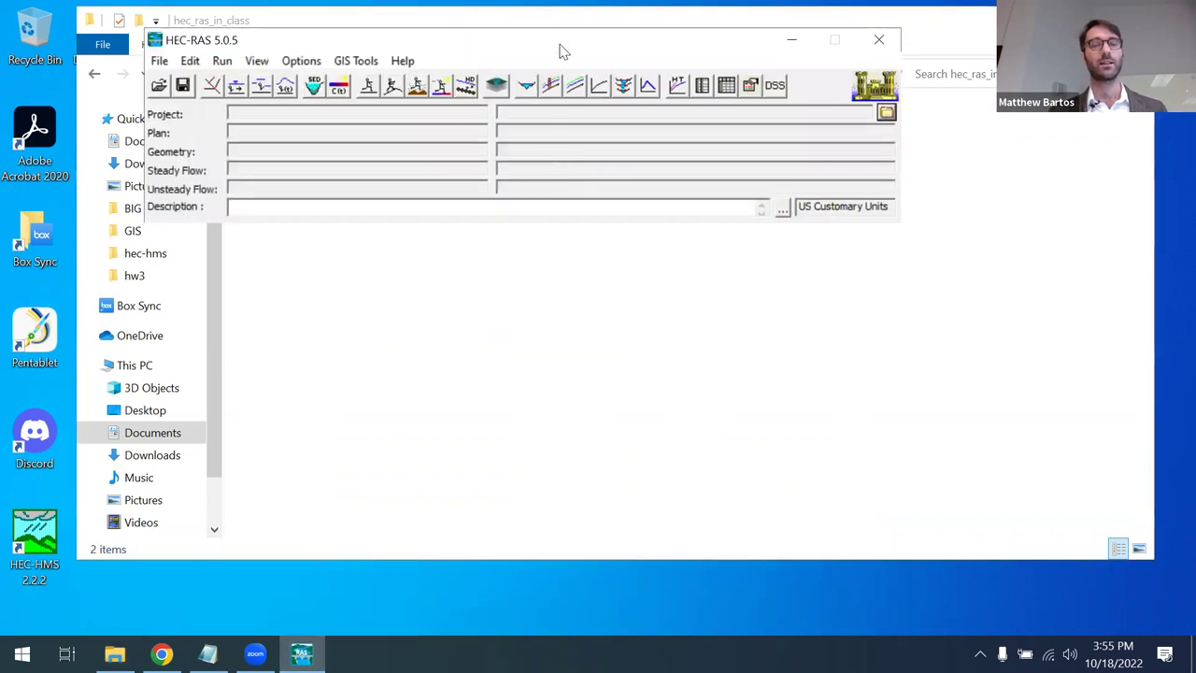
Begin a new HEC-RAS project from the File menu.
left_click_drag(563, 53, 657, 206)
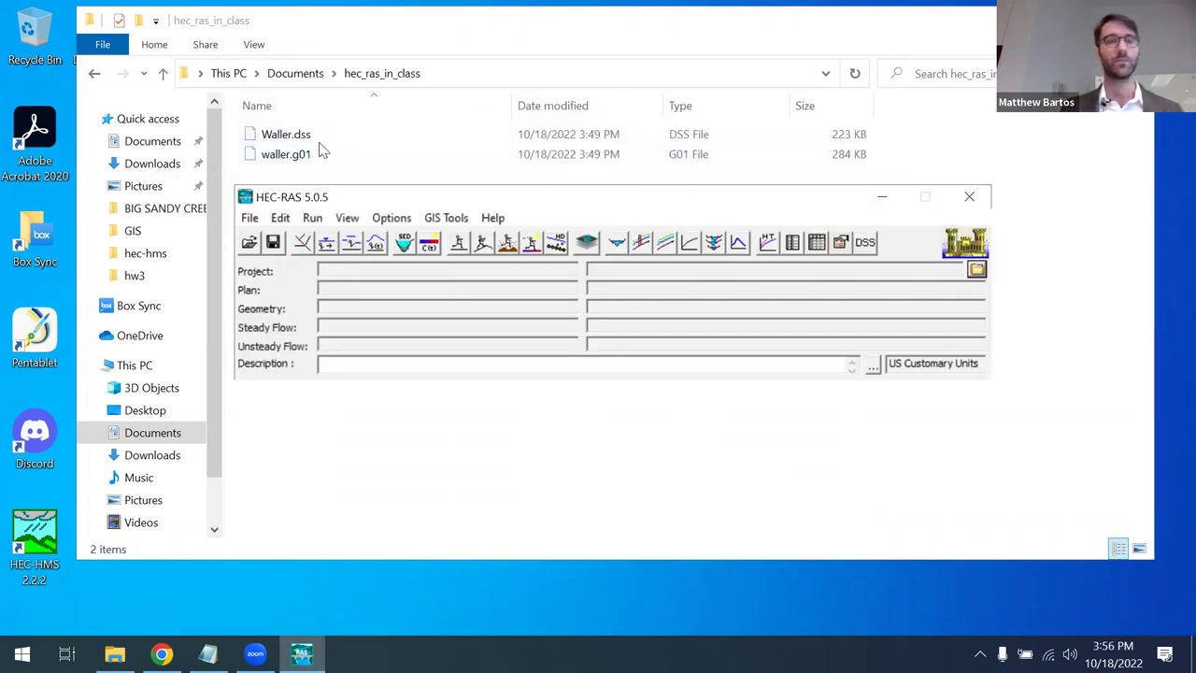
left_click(248, 218)
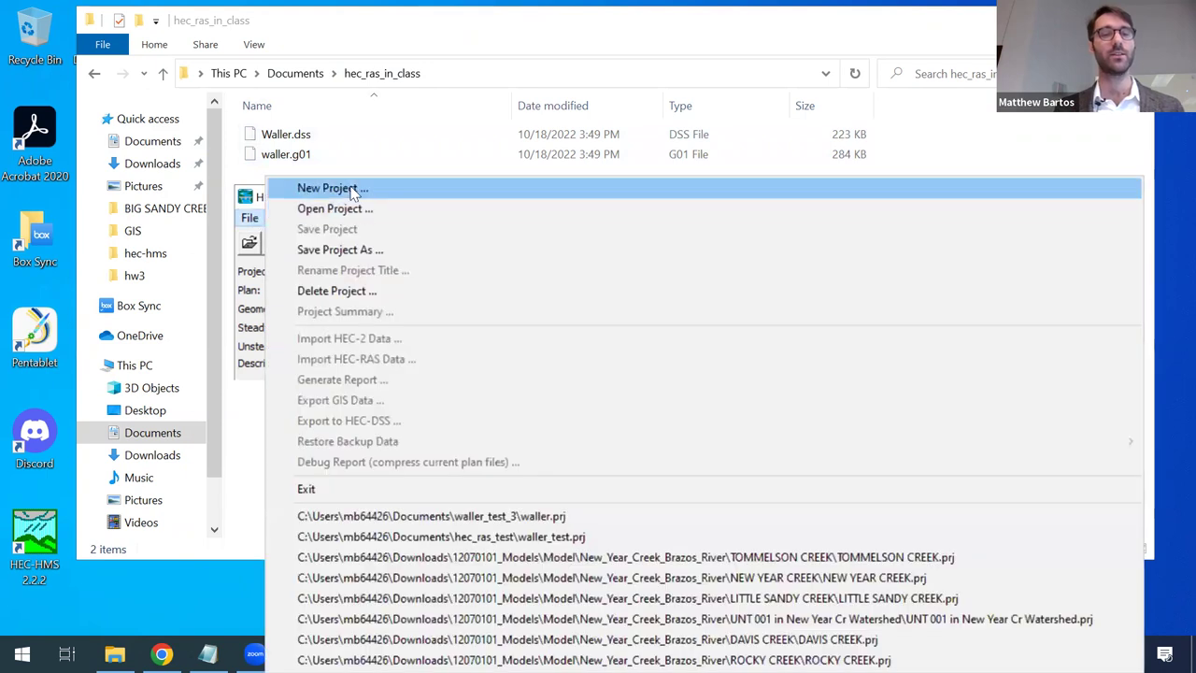
left_click(251, 218)
left_click(251, 218)
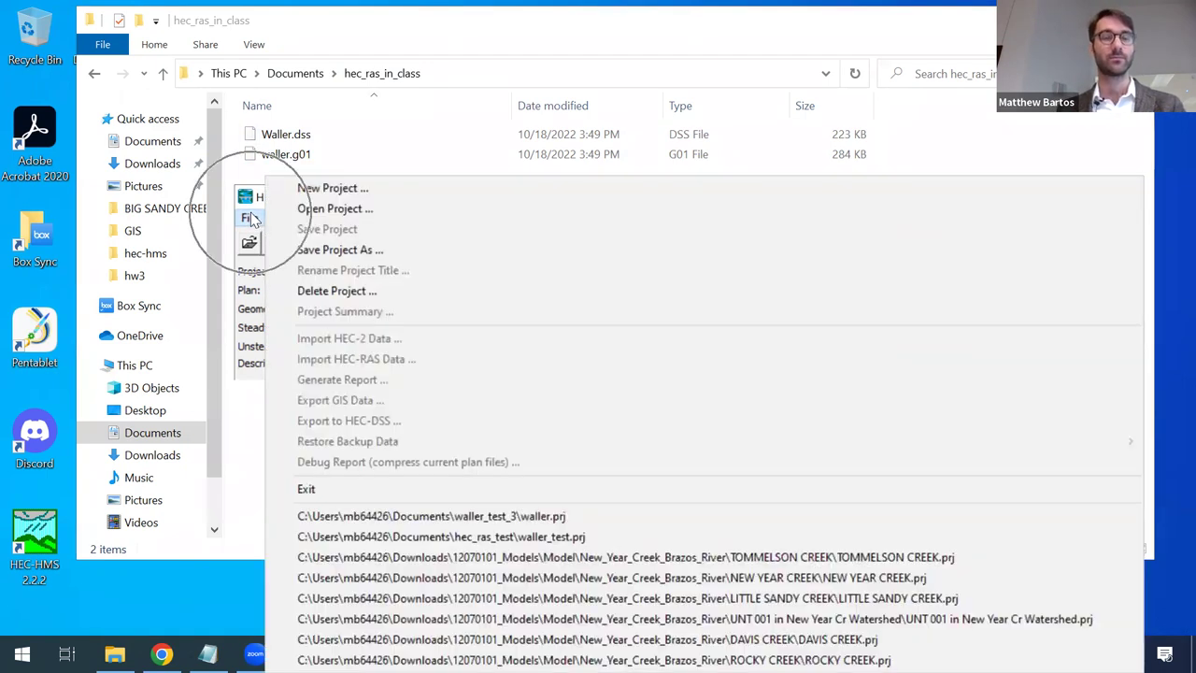
left_click(364, 188)
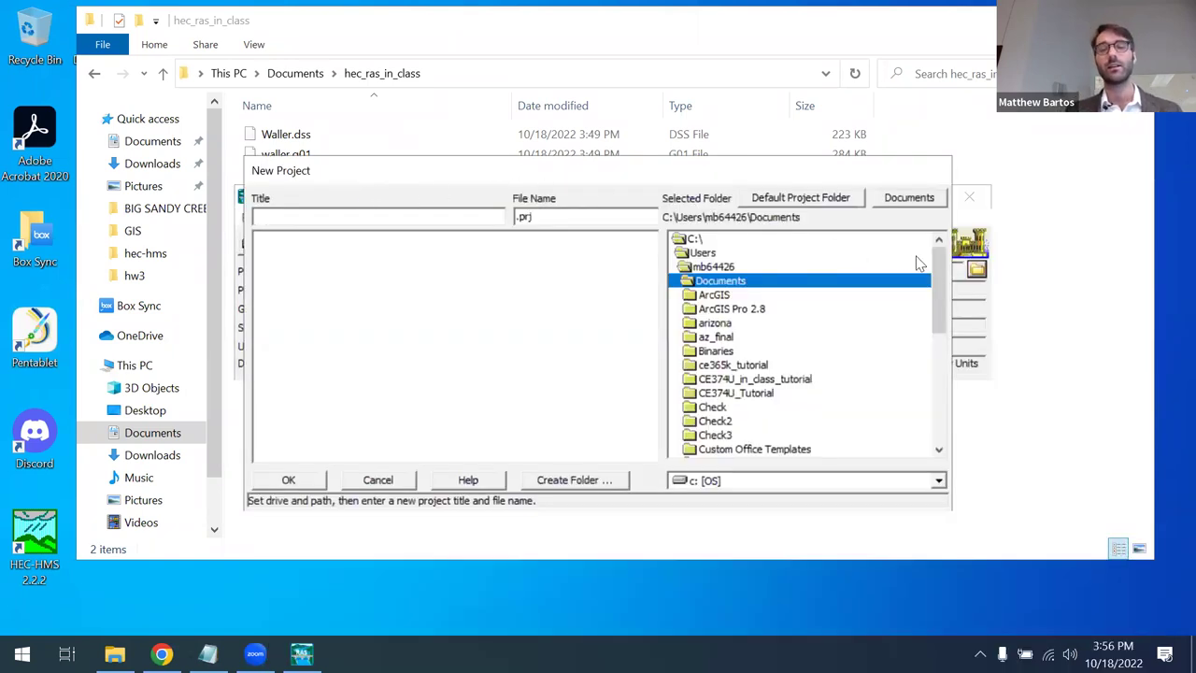
Place the project in hec_ras_in_class with the title waller, as waller.prj.
left_click_drag(939, 281, 949, 316)
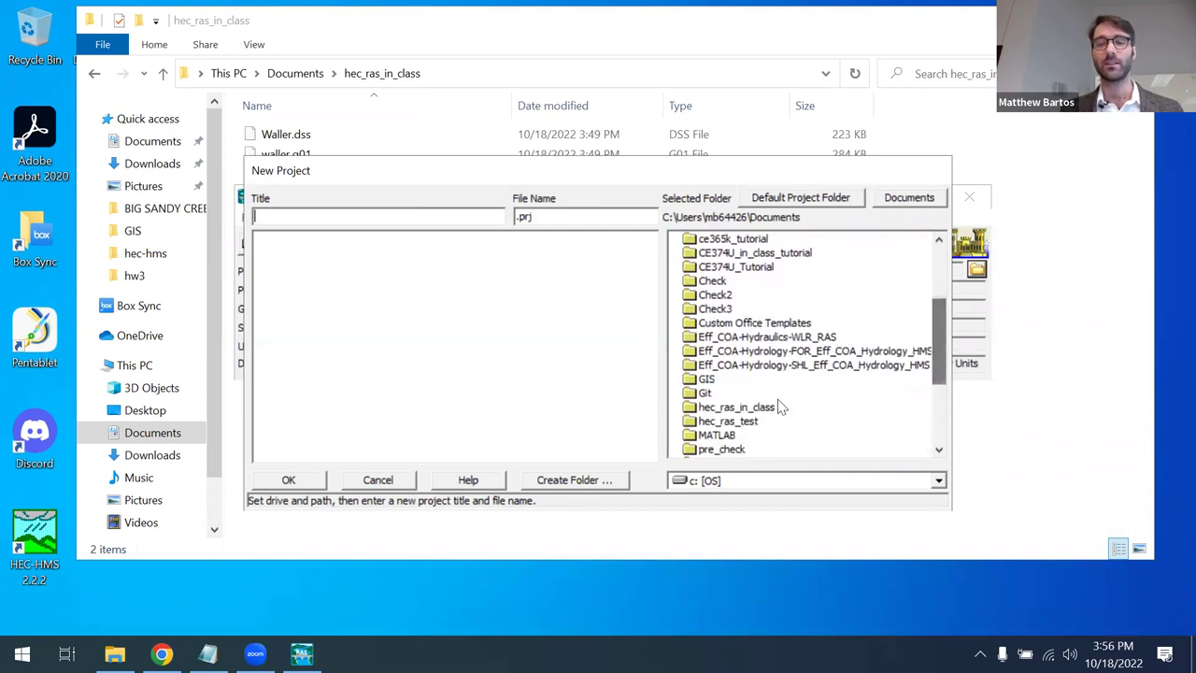
left_click(743, 408)
double_click(735, 407)
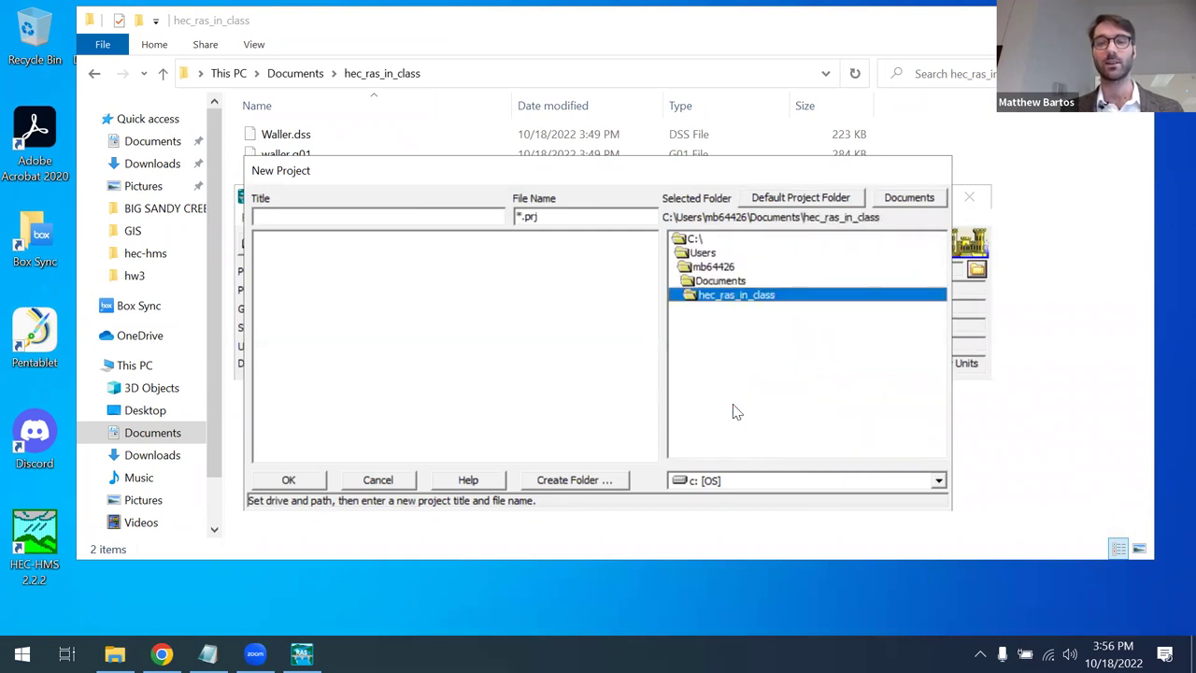
left_click(305, 220)
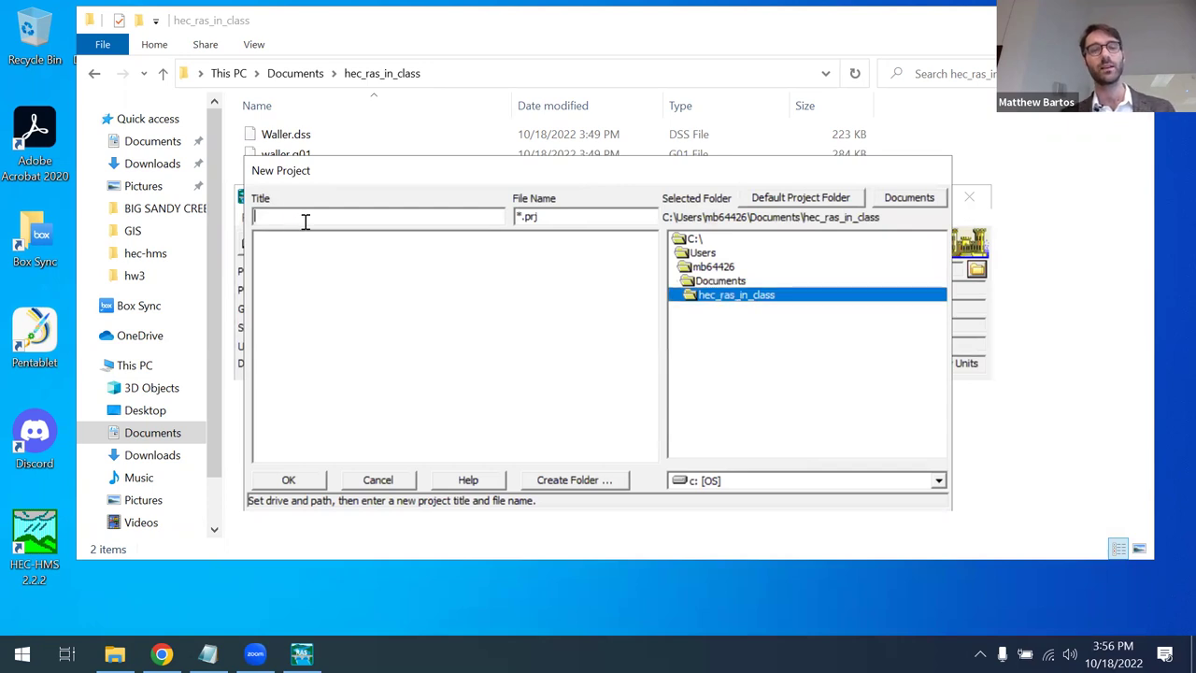
type("waller")
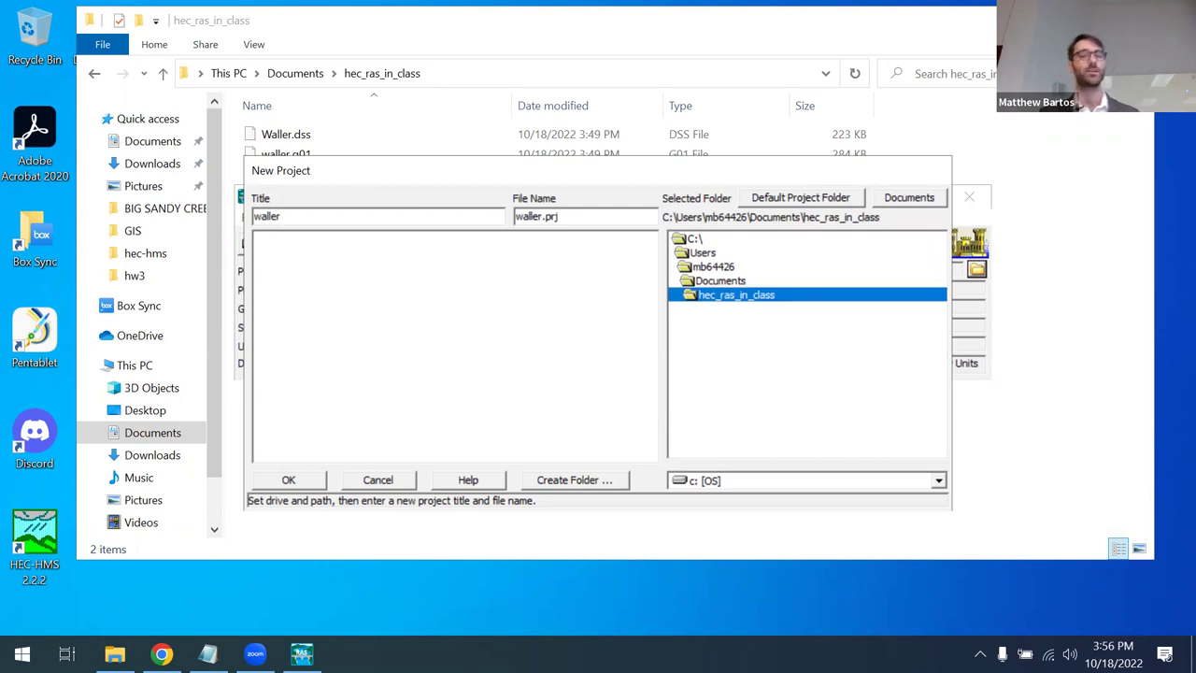
left_click(288, 215)
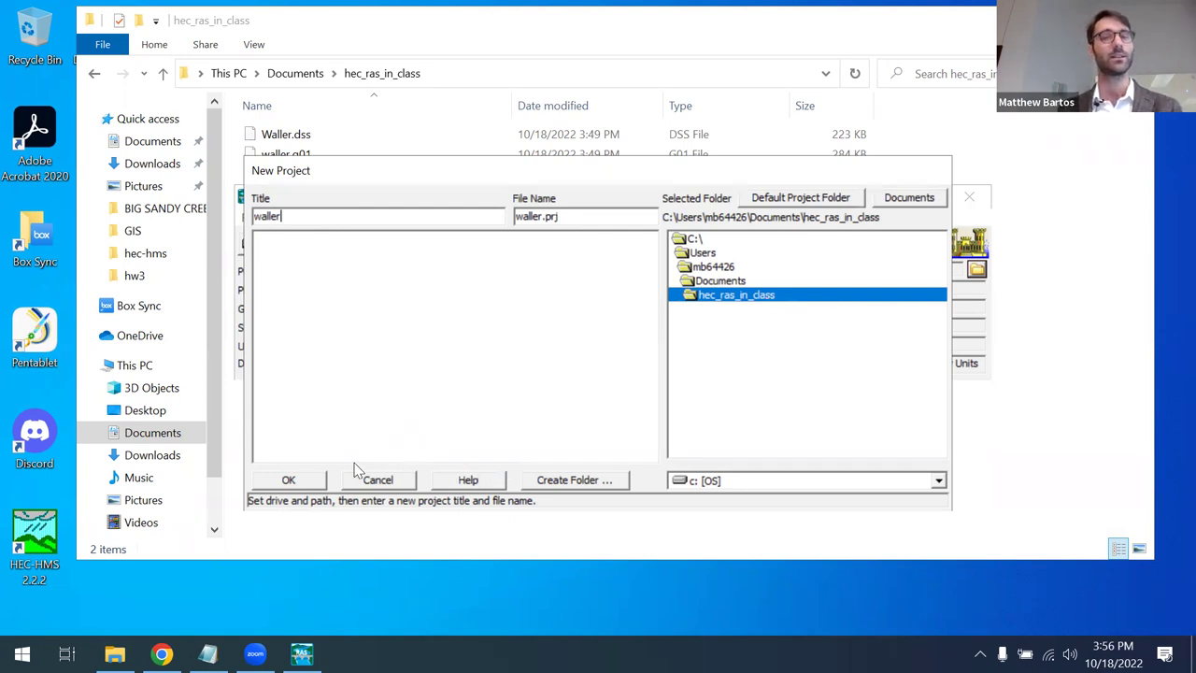
left_click(289, 481)
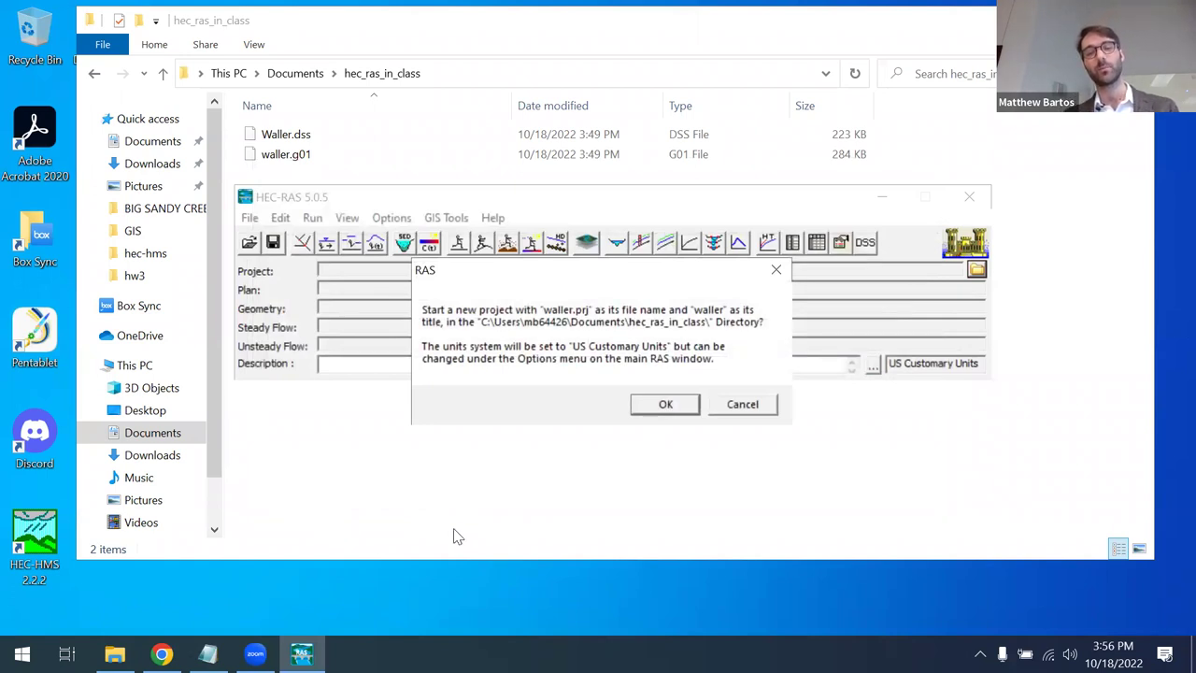
Confirm creation of the waller project and move the main window higher.
left_click(664, 406)
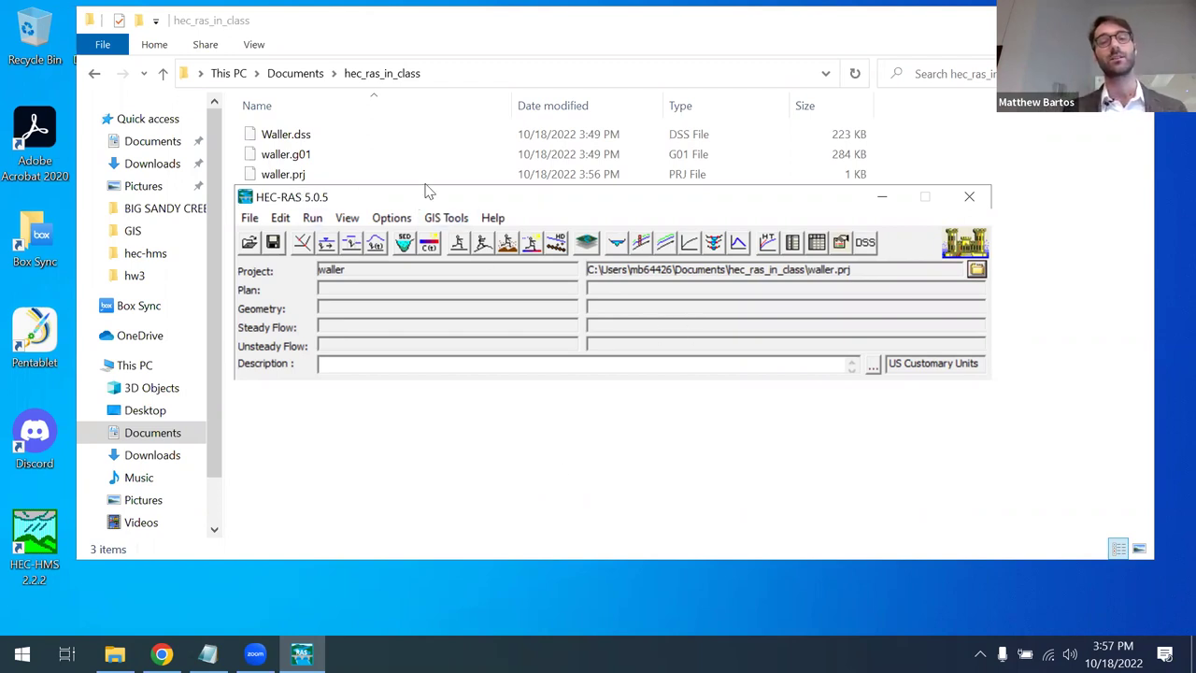
left_click_drag(428, 192, 422, 146)
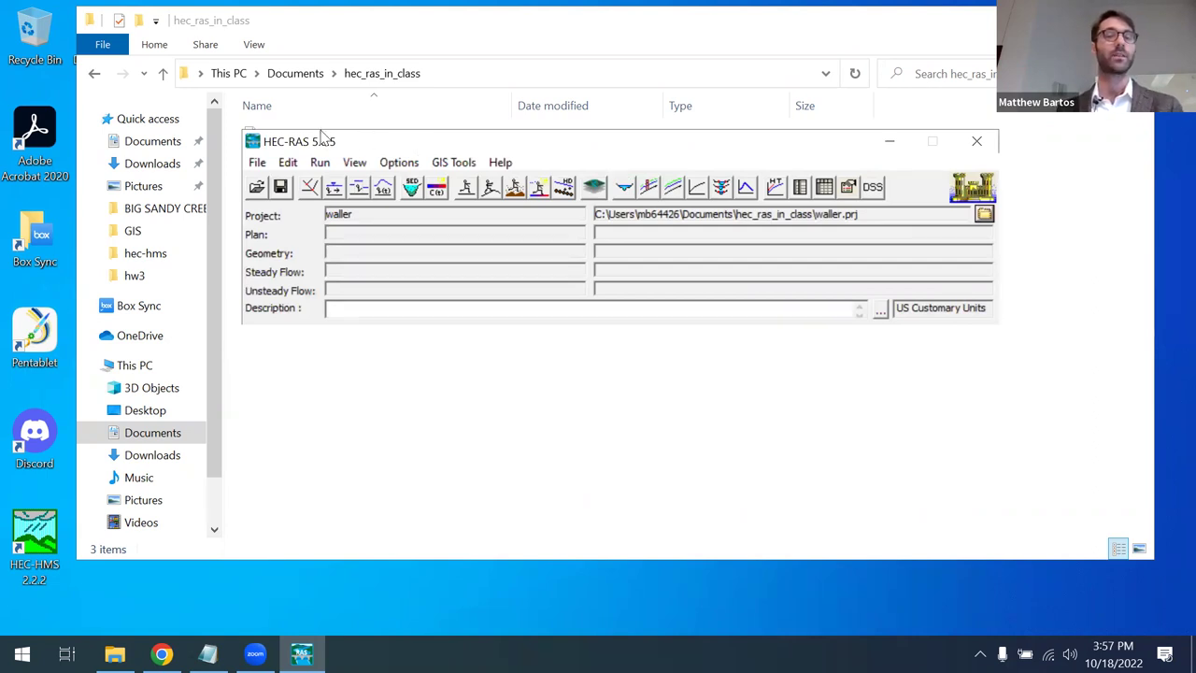
Import Finalized Waller Creek Geometry from waller.g01 via Import HEC-RAS Data.
left_click(258, 164)
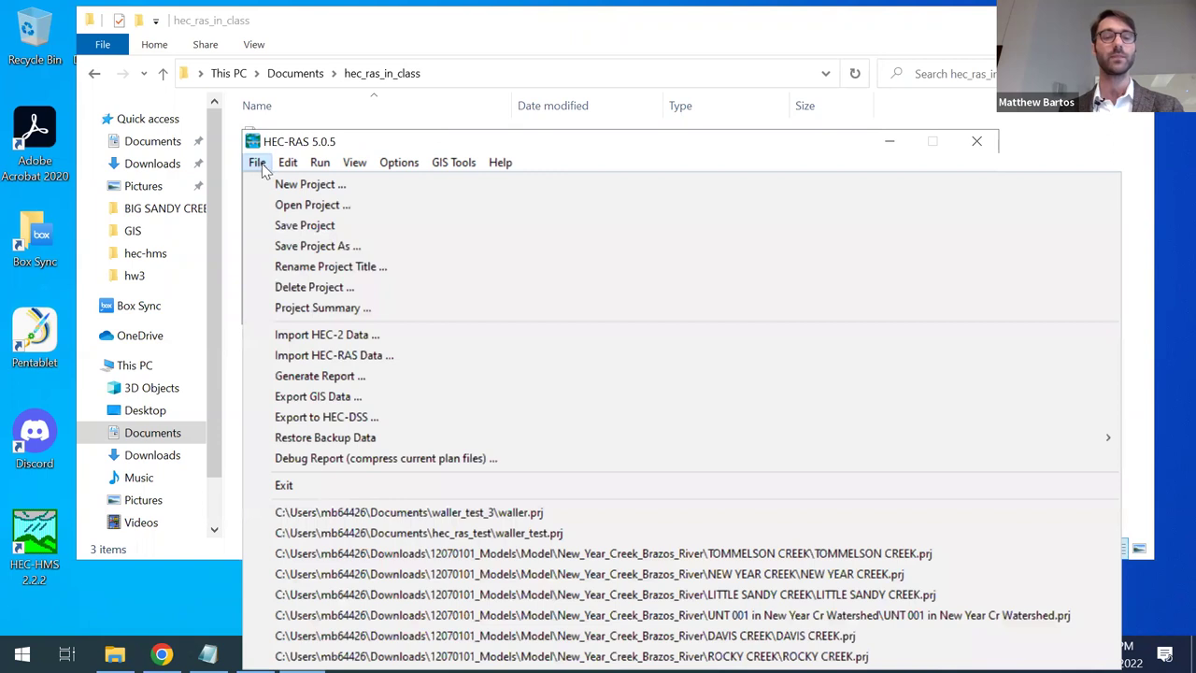
left_click(366, 363)
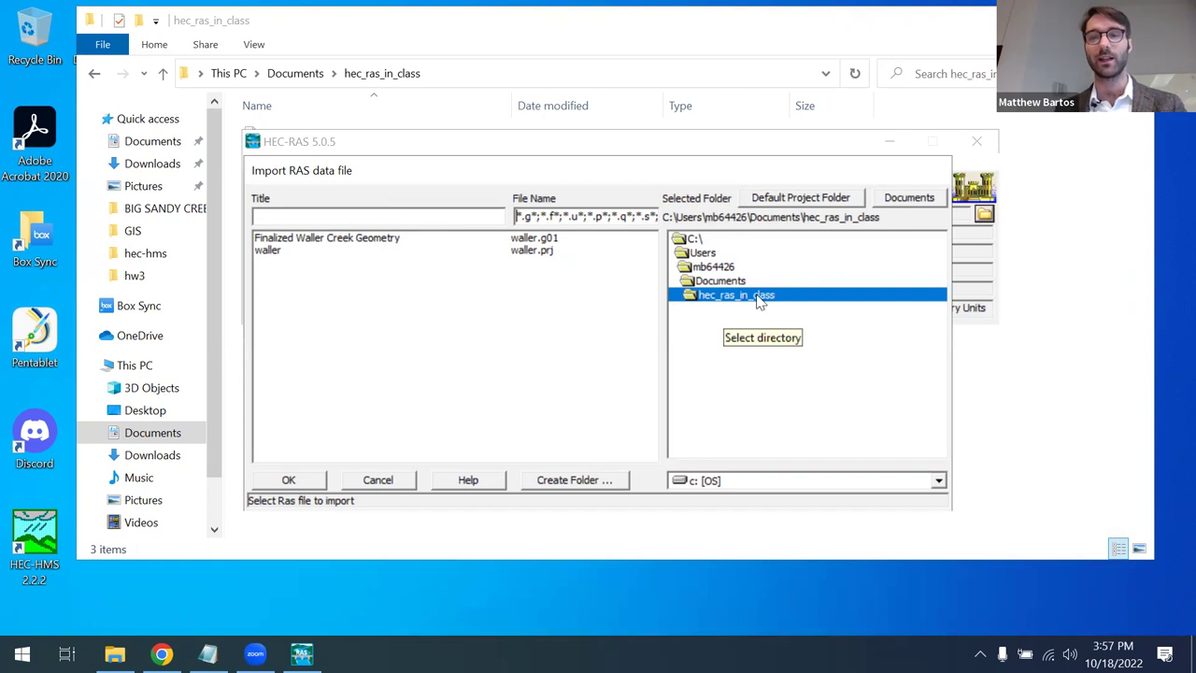
left_click(325, 239)
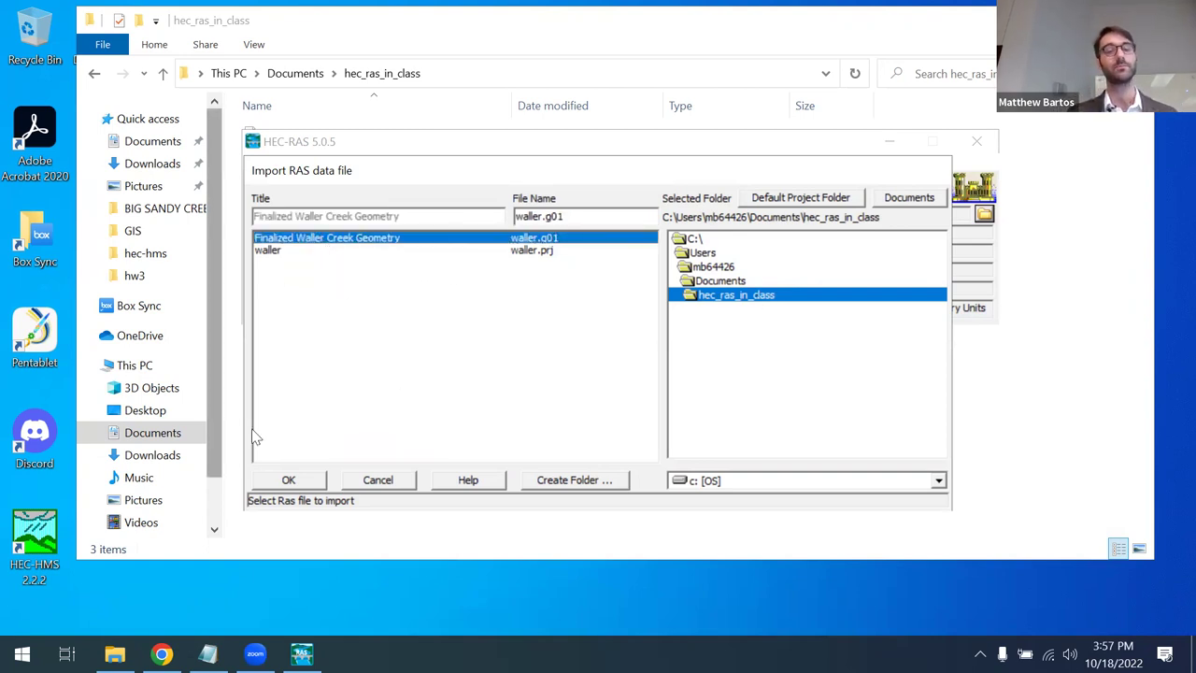
left_click(288, 481)
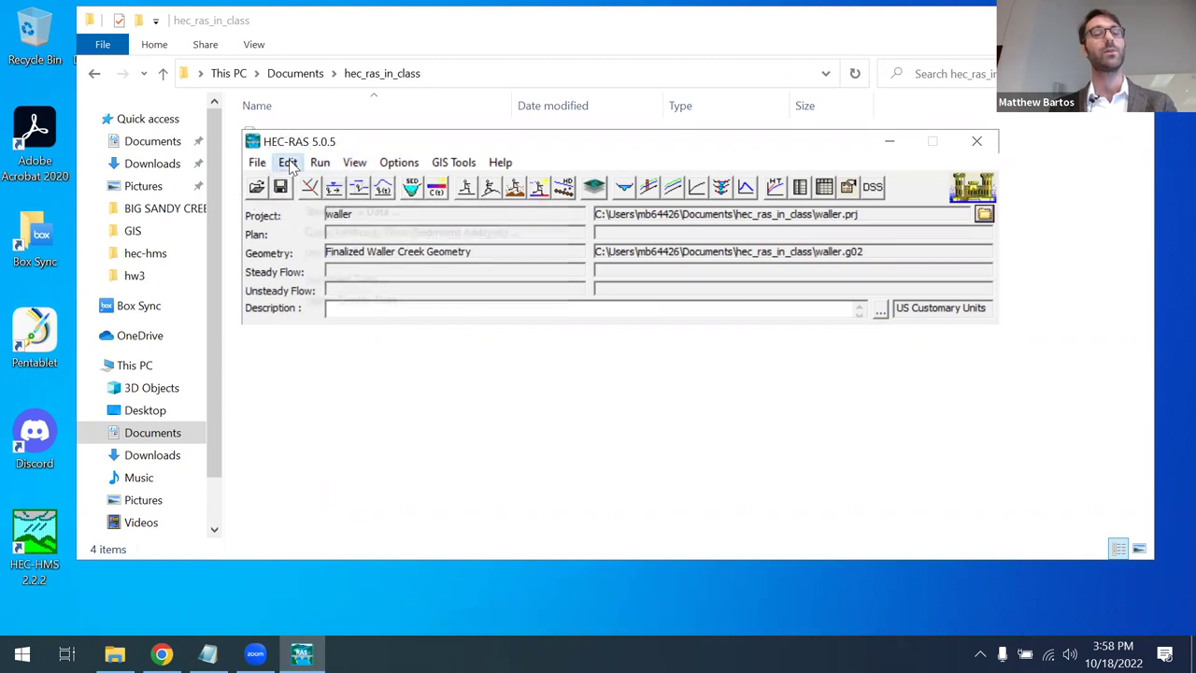
Show the Edit menu's data editors after briefly checking the Options menu.
left_click(289, 165)
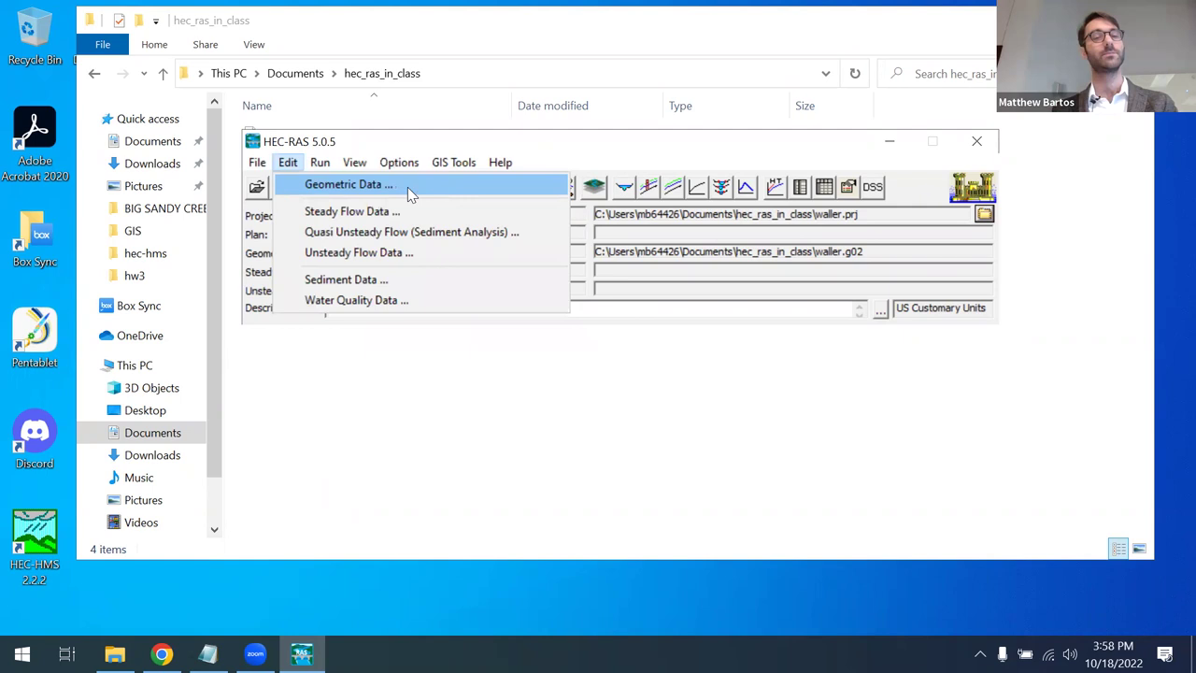
mouse_move(400, 164)
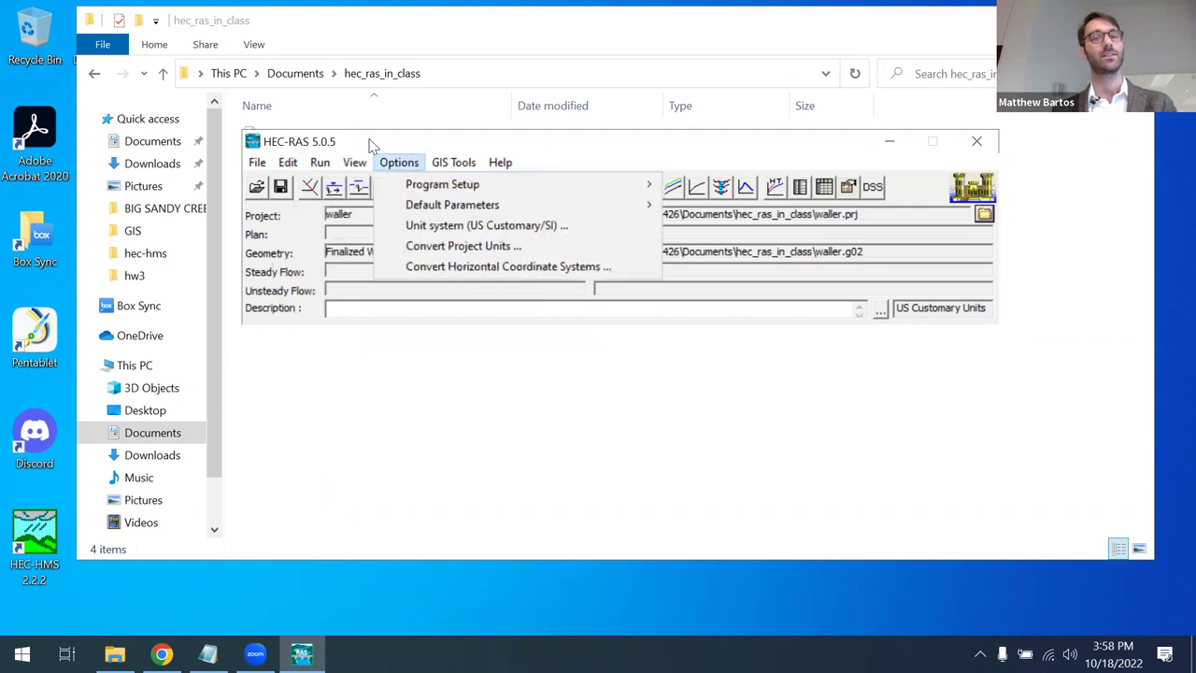
left_click(631, 155)
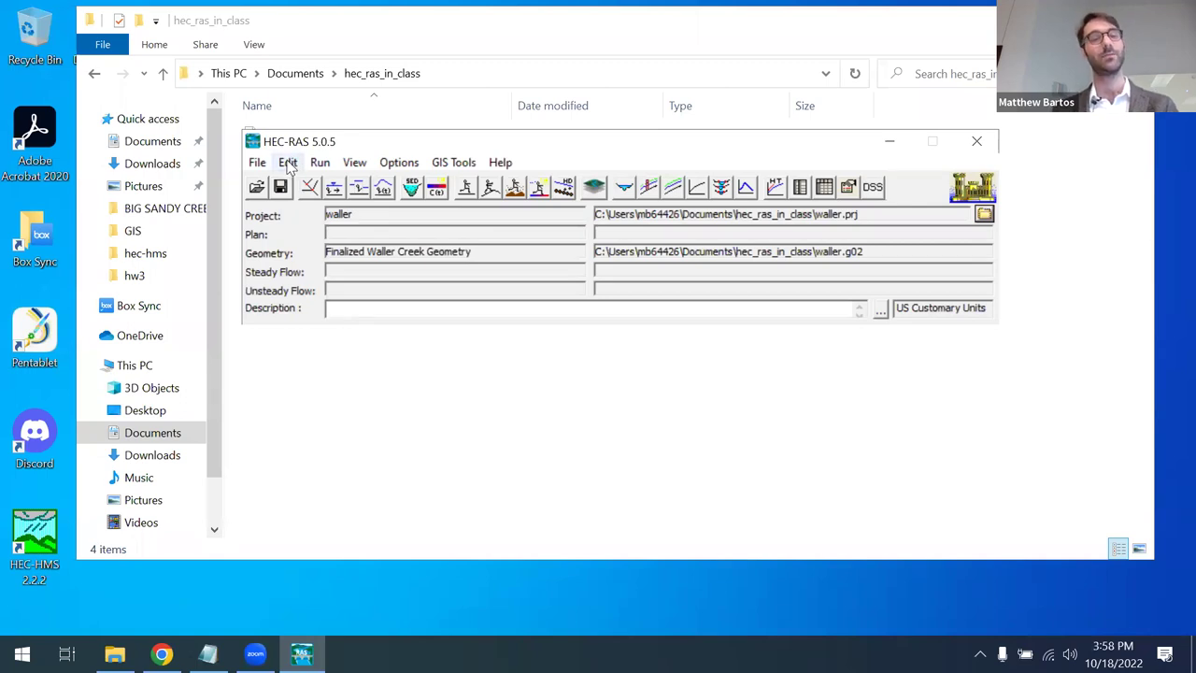
left_click(289, 164)
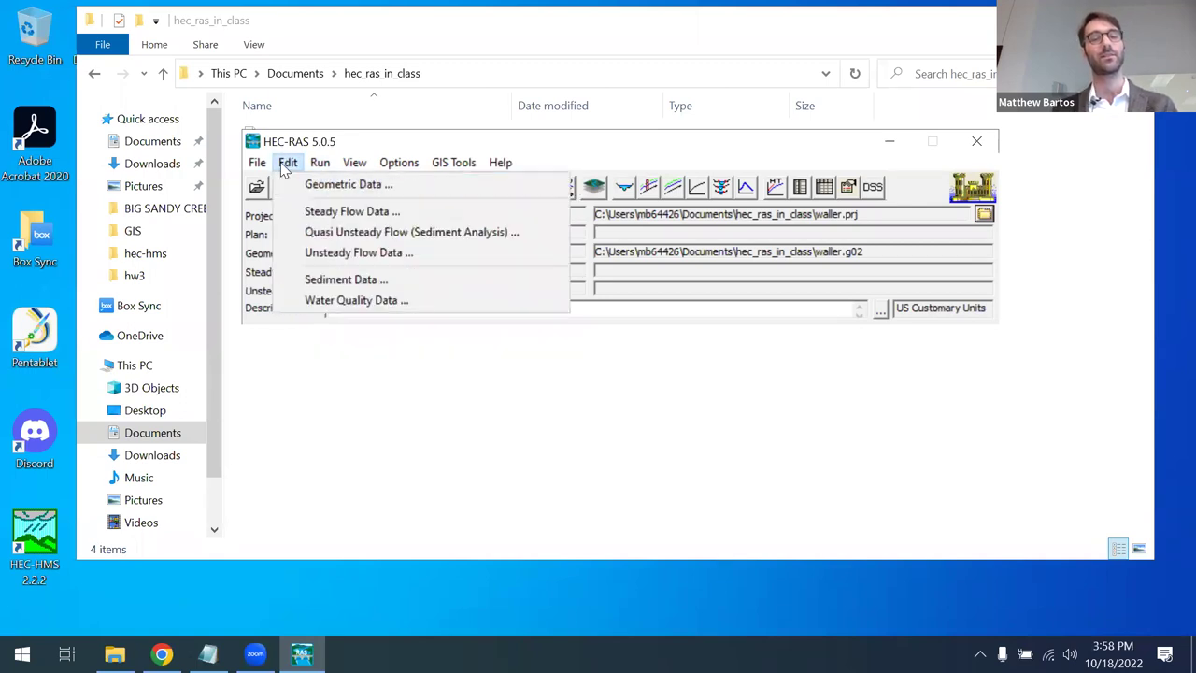
Open Geometric Data and zoom to the upstream cross sections starting at station 32093.
left_click(390, 187)
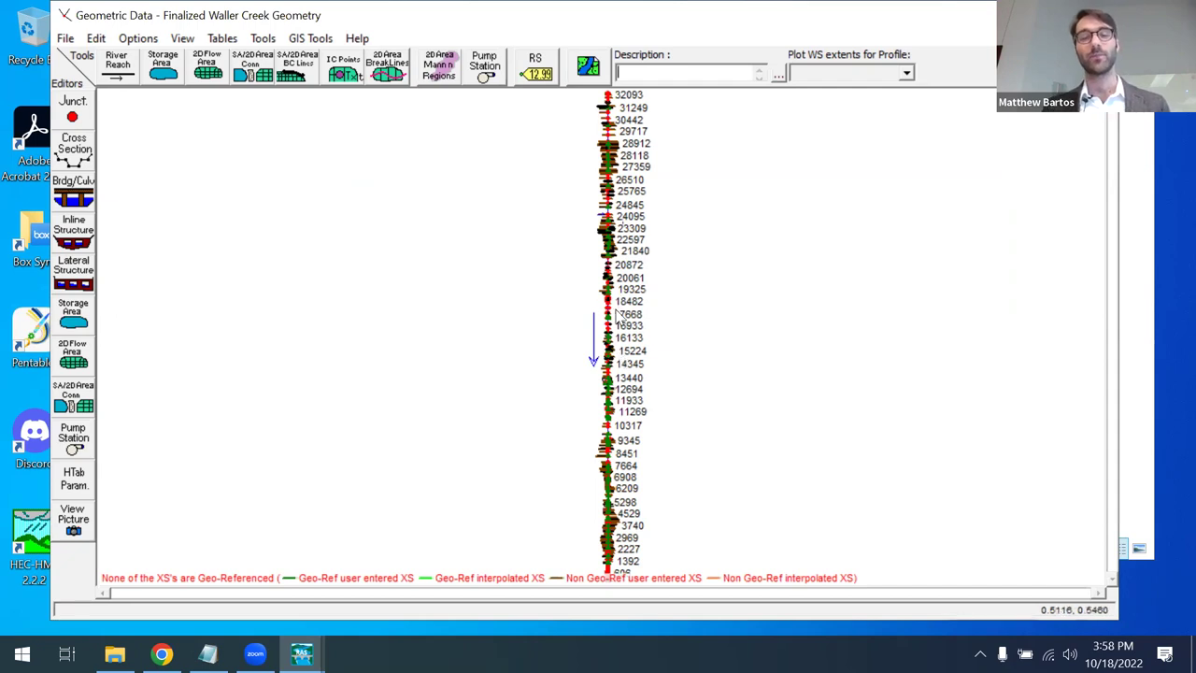
scroll(619, 318, "up", 2)
scroll(606, 317, "down", 1)
scroll(608, 317, "up", 2)
scroll(613, 318, "down", 1)
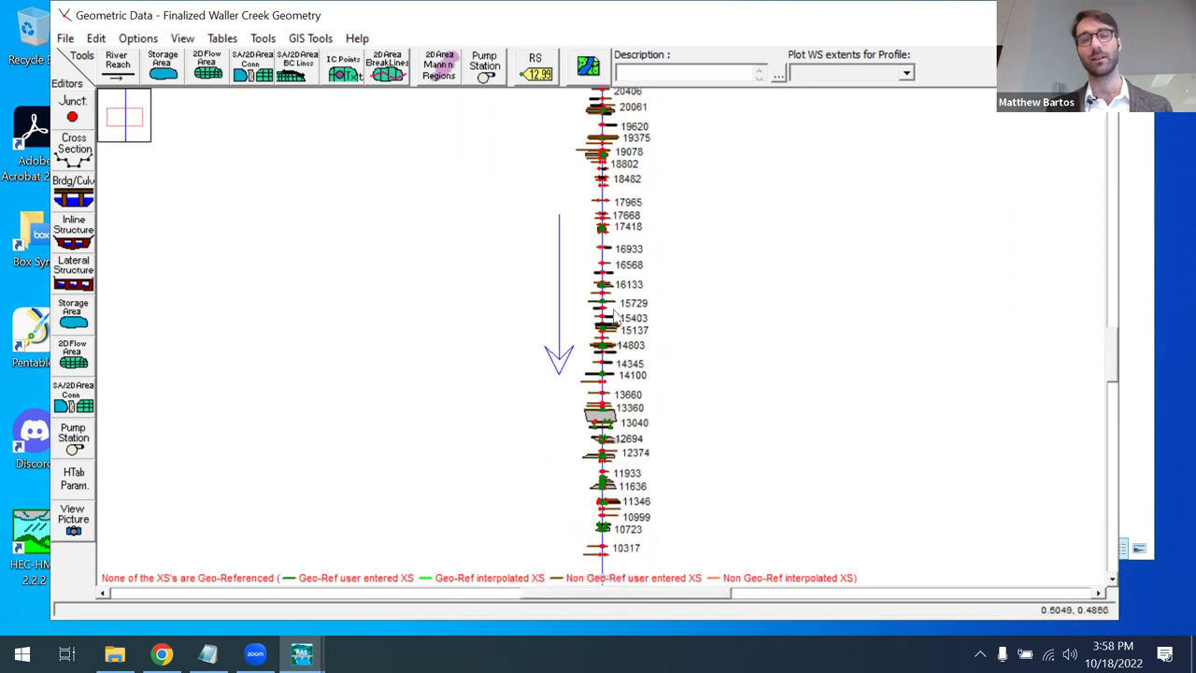
scroll(616, 316, "down", 1)
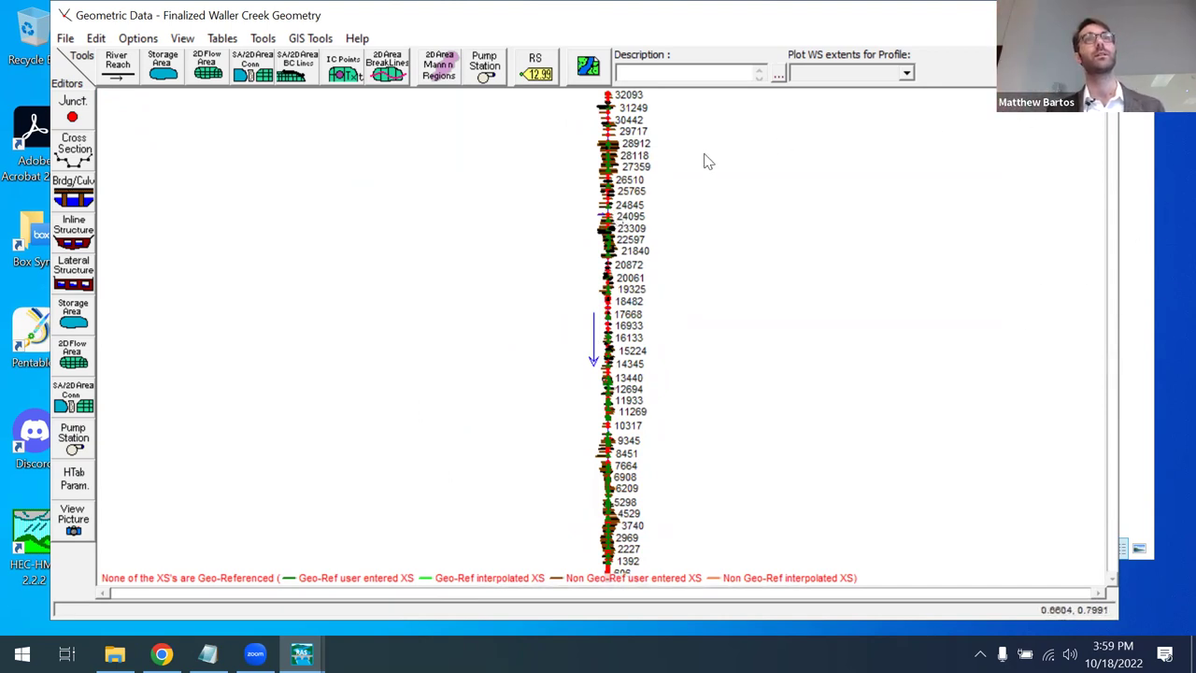
scroll(610, 298, "up", 6)
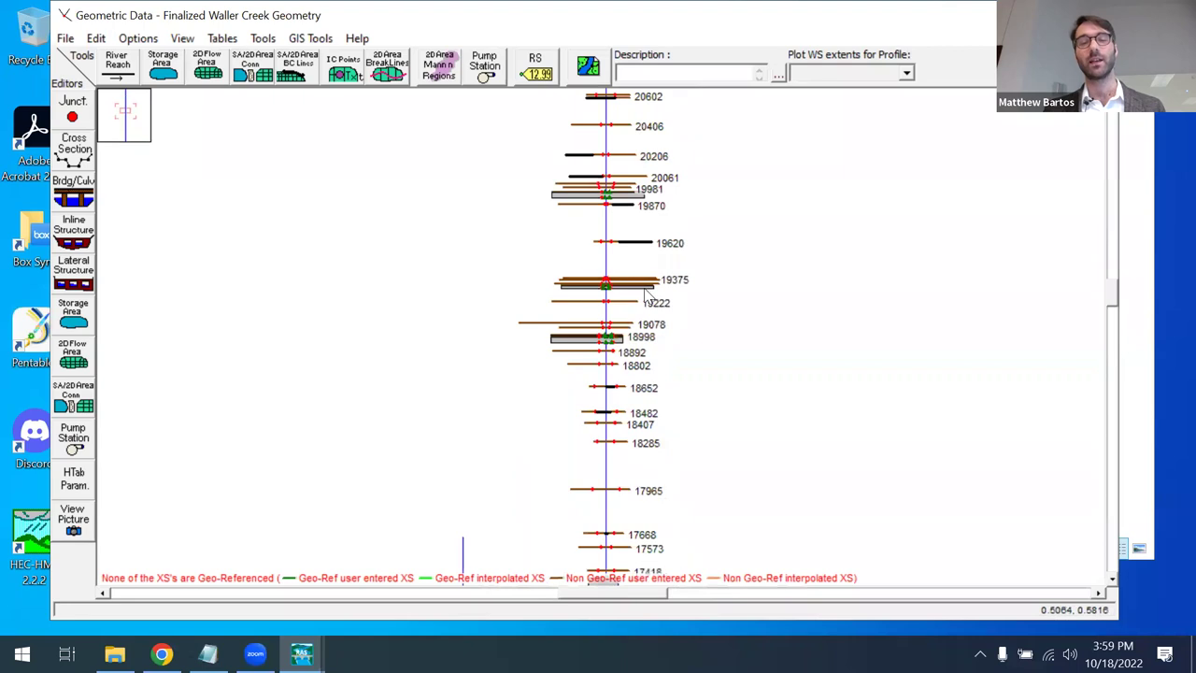
scroll(647, 295, "up", 2)
left_click_drag(1105, 233, 1103, 140)
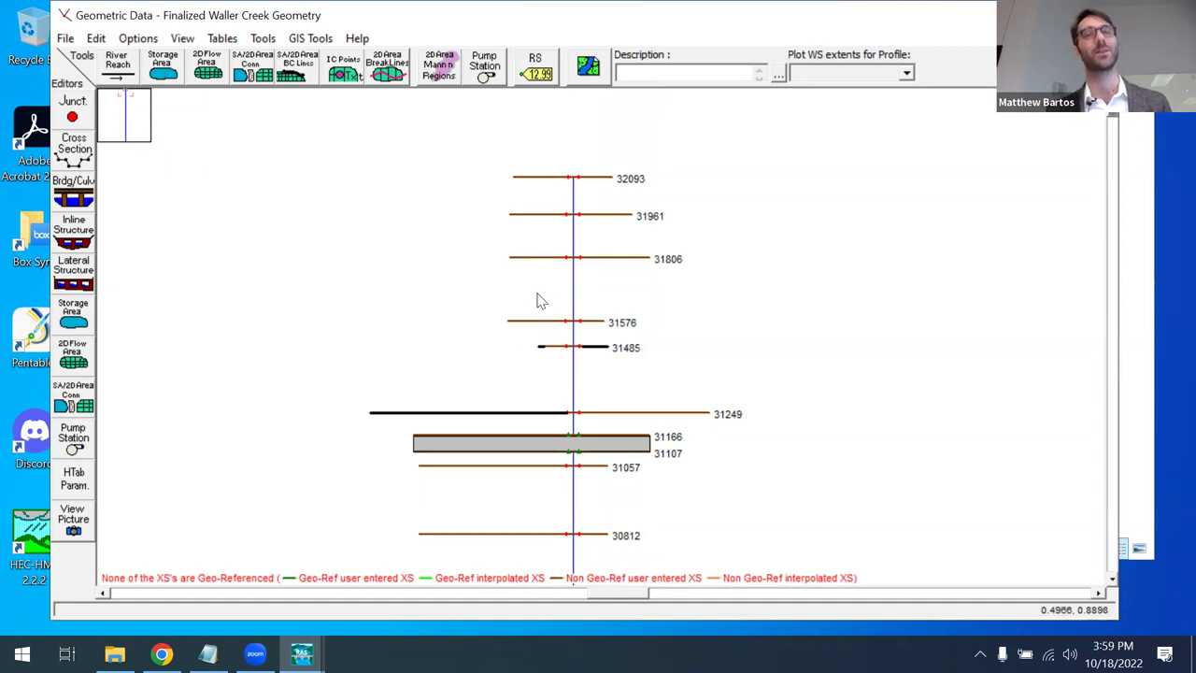
right_click(608, 258)
left_click(420, 237)
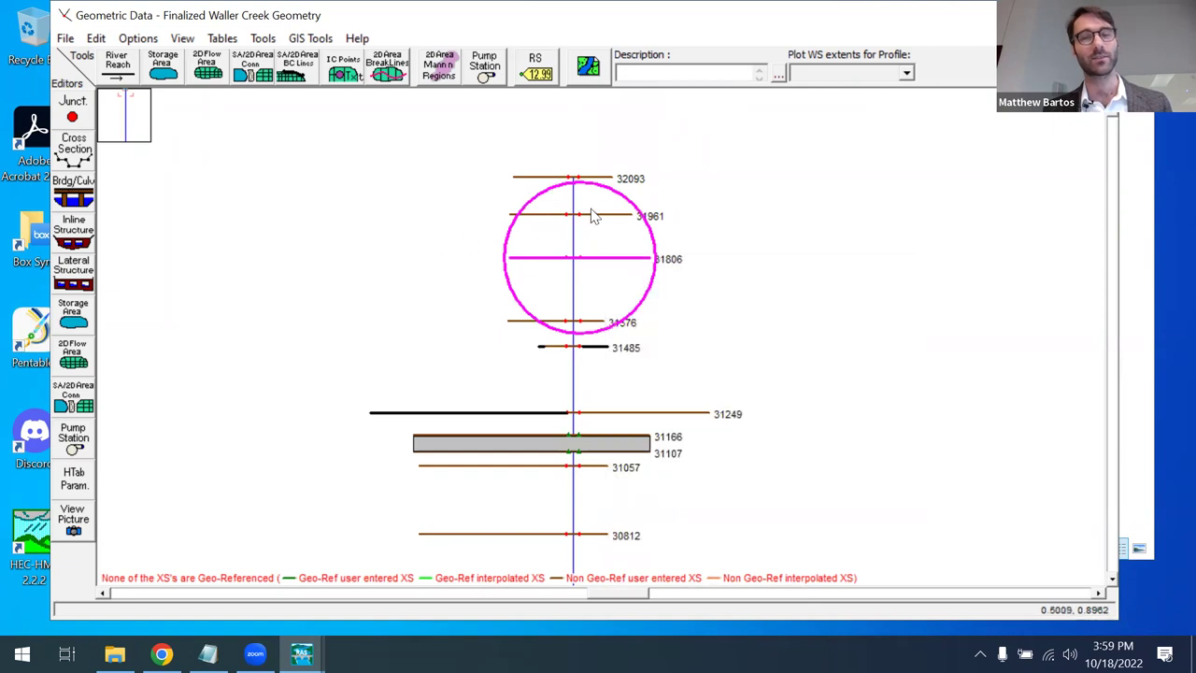
right_click(609, 183)
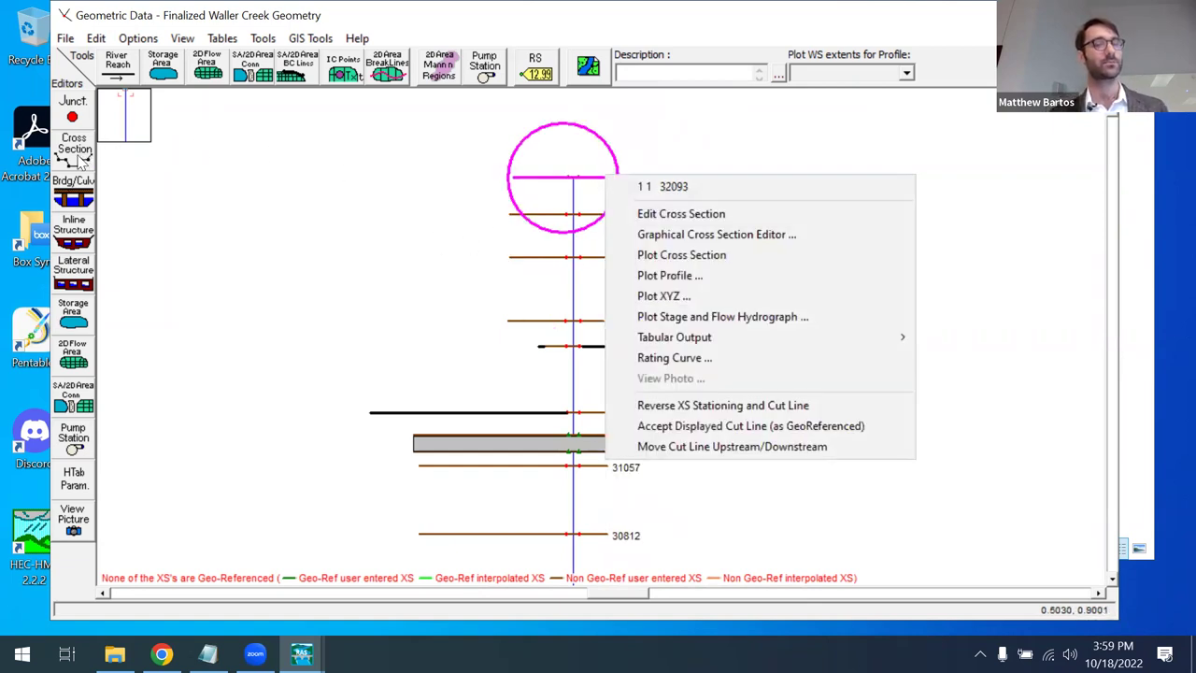
left_click(455, 262)
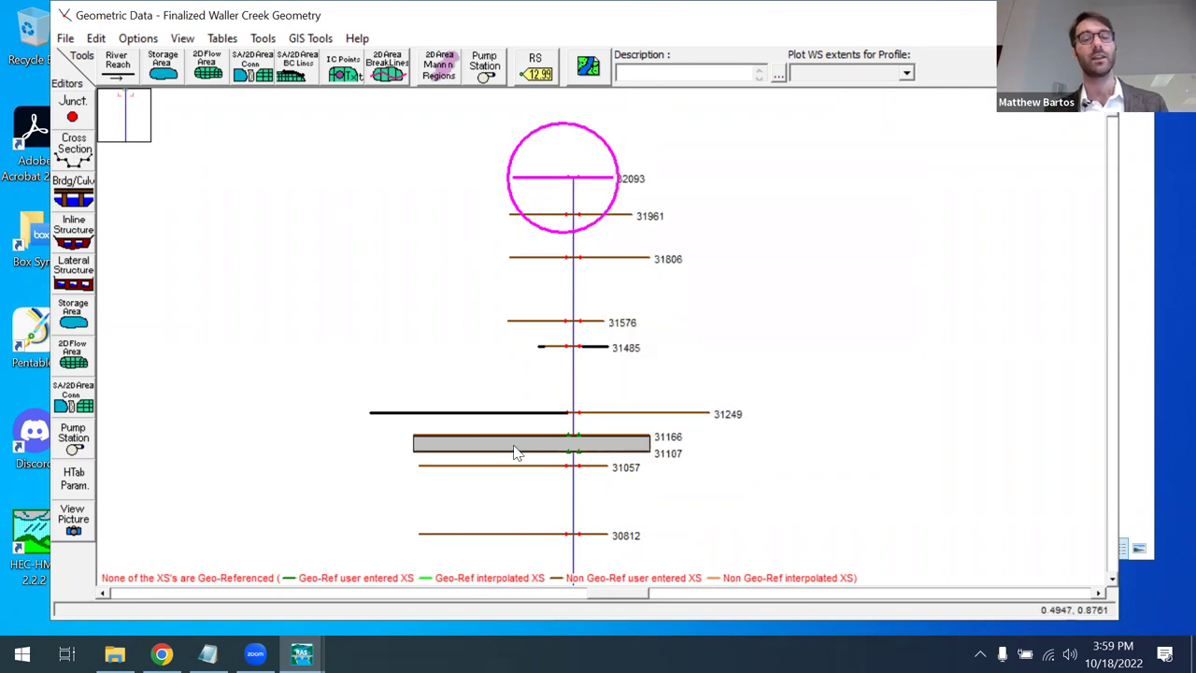
right_click(482, 452)
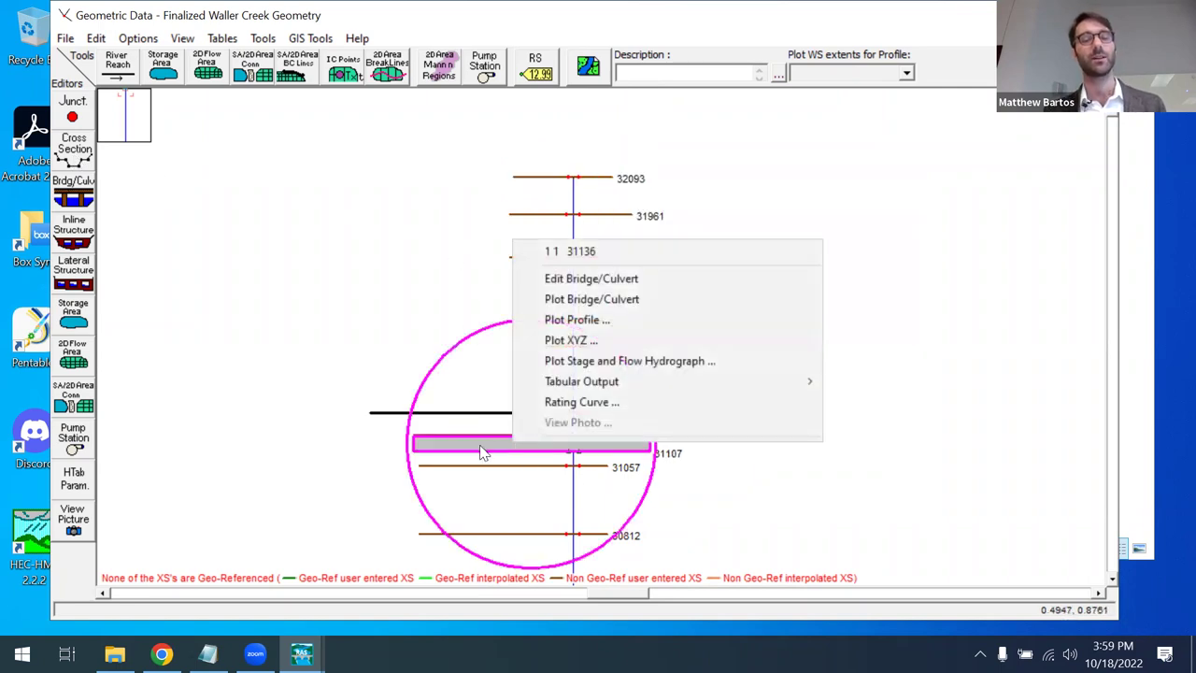
left_click(300, 343)
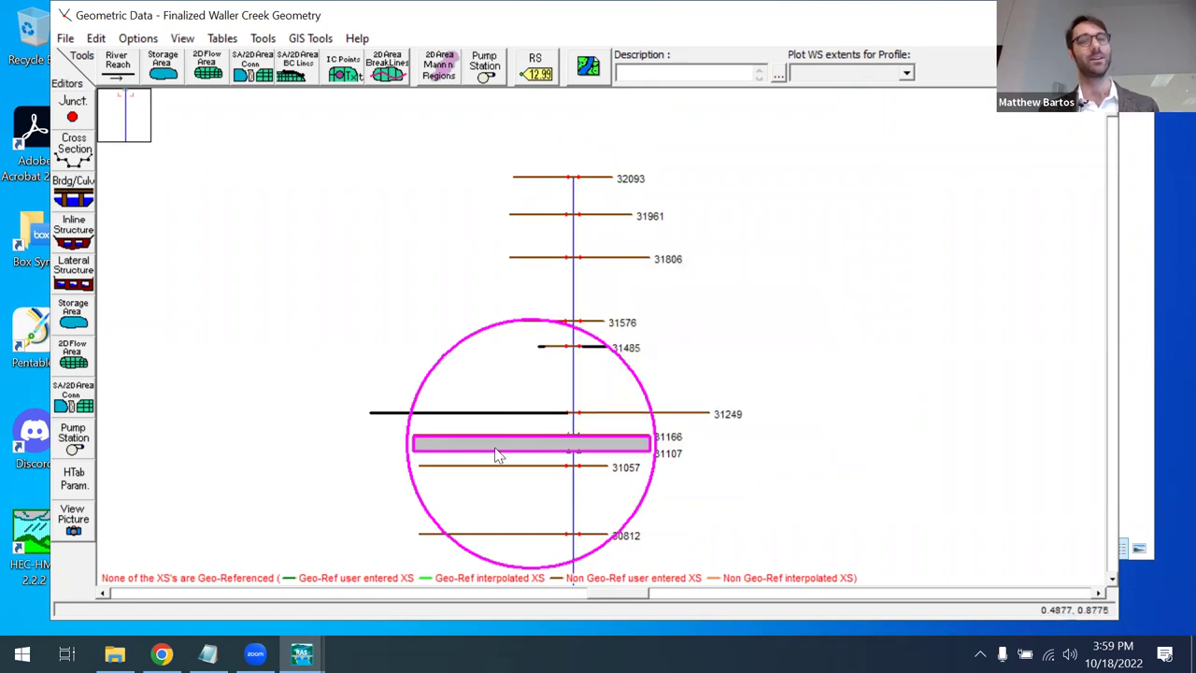
right_click(535, 453)
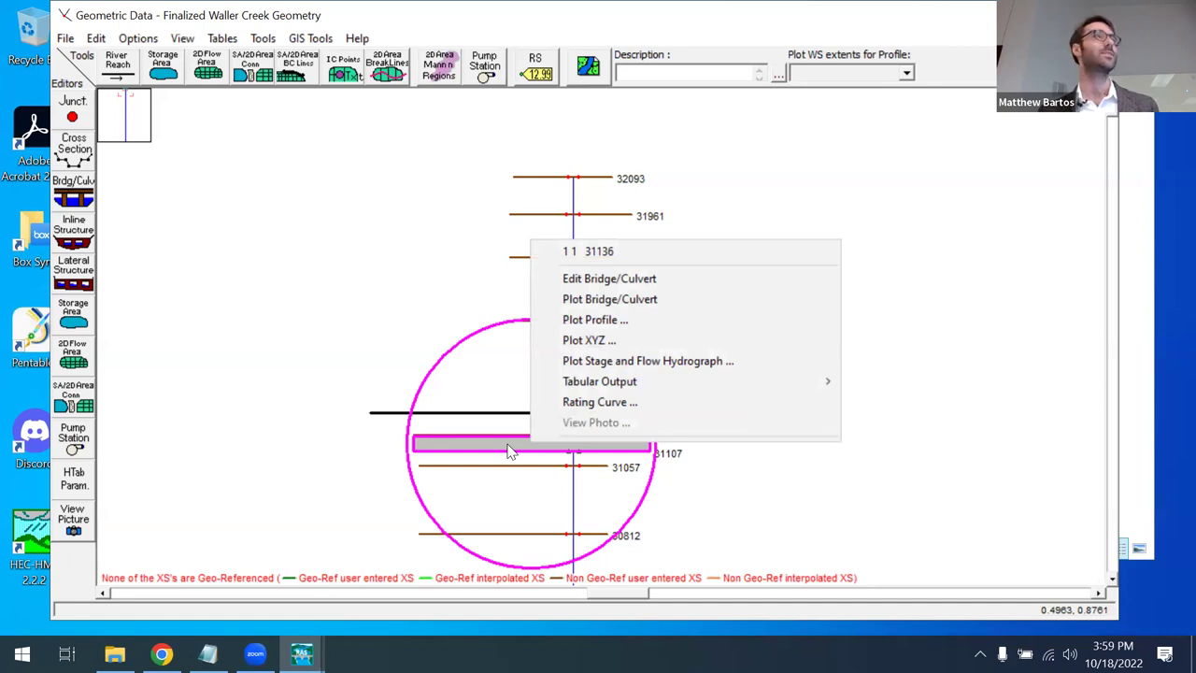
left_click(290, 263)
scroll(608, 295, "down", 2)
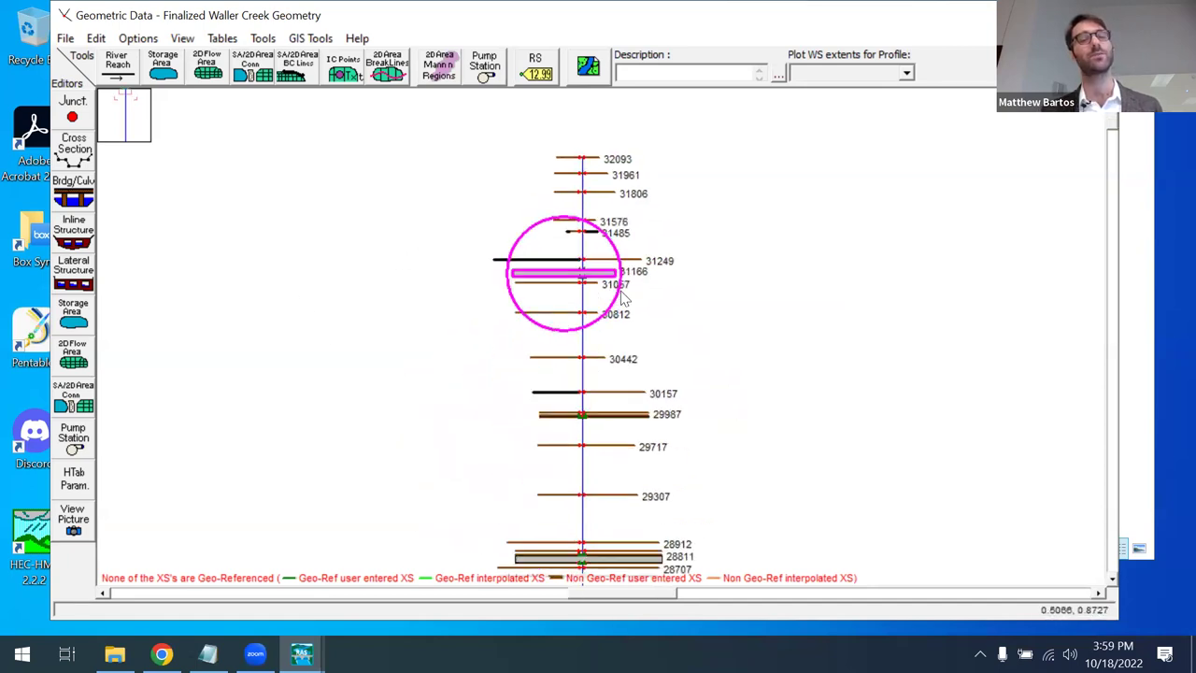
scroll(625, 297, "down", 1)
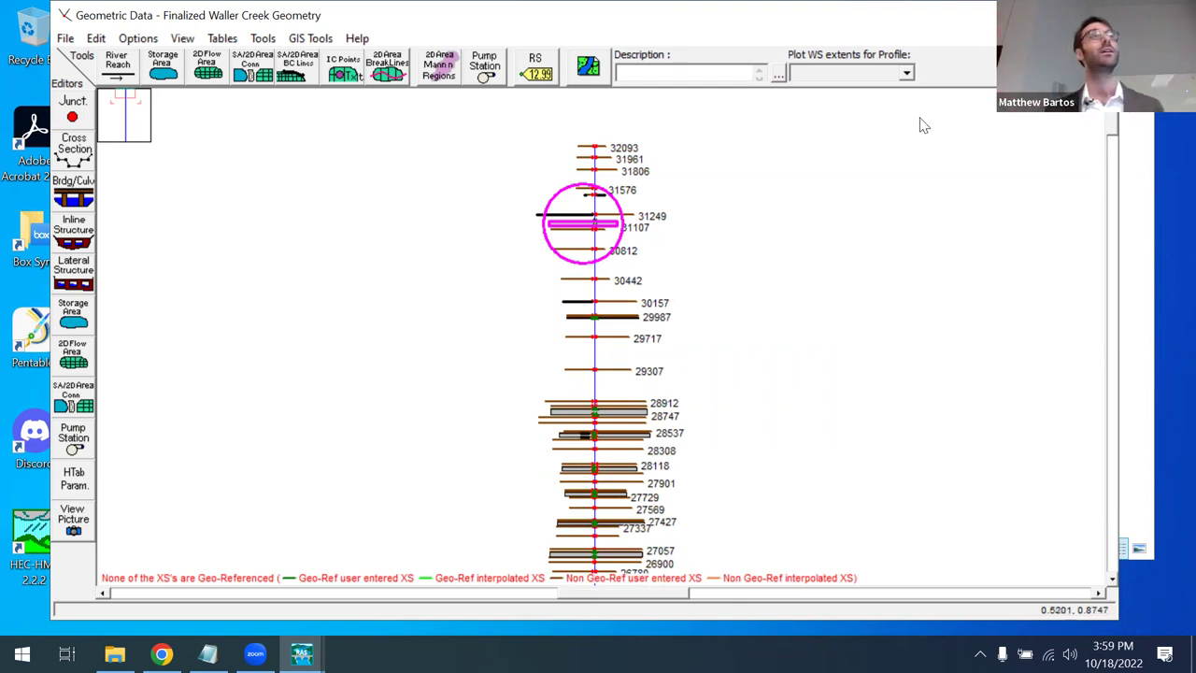
scroll(621, 417, "up", 5)
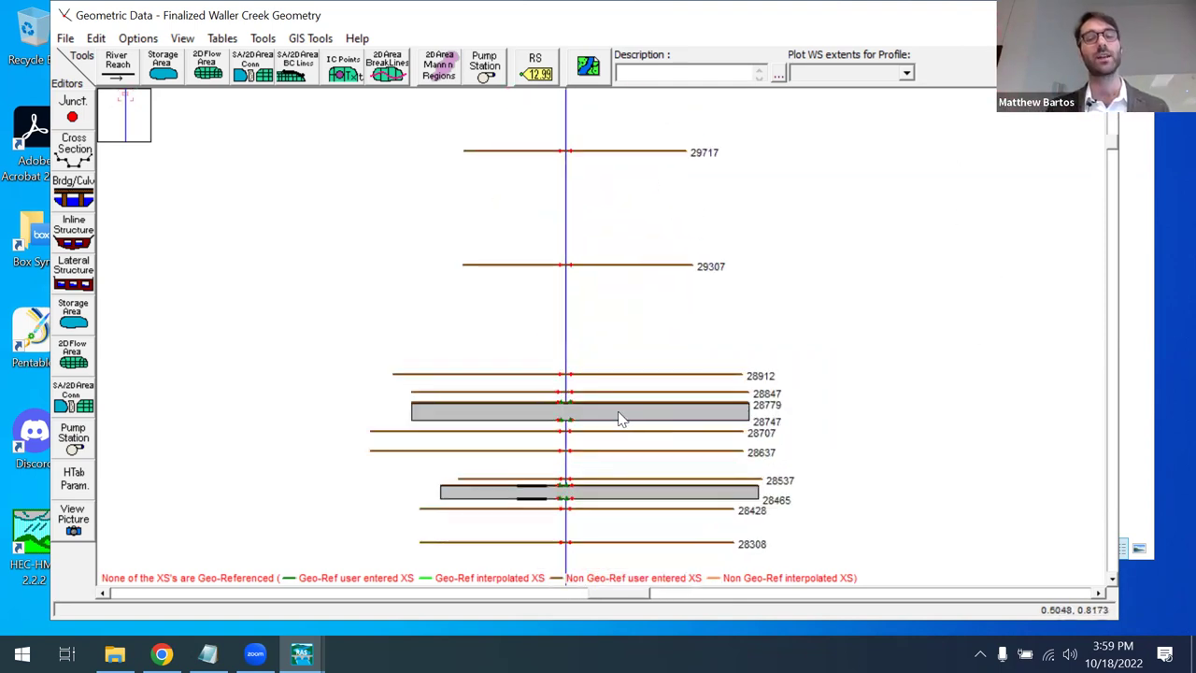
right_click(621, 418)
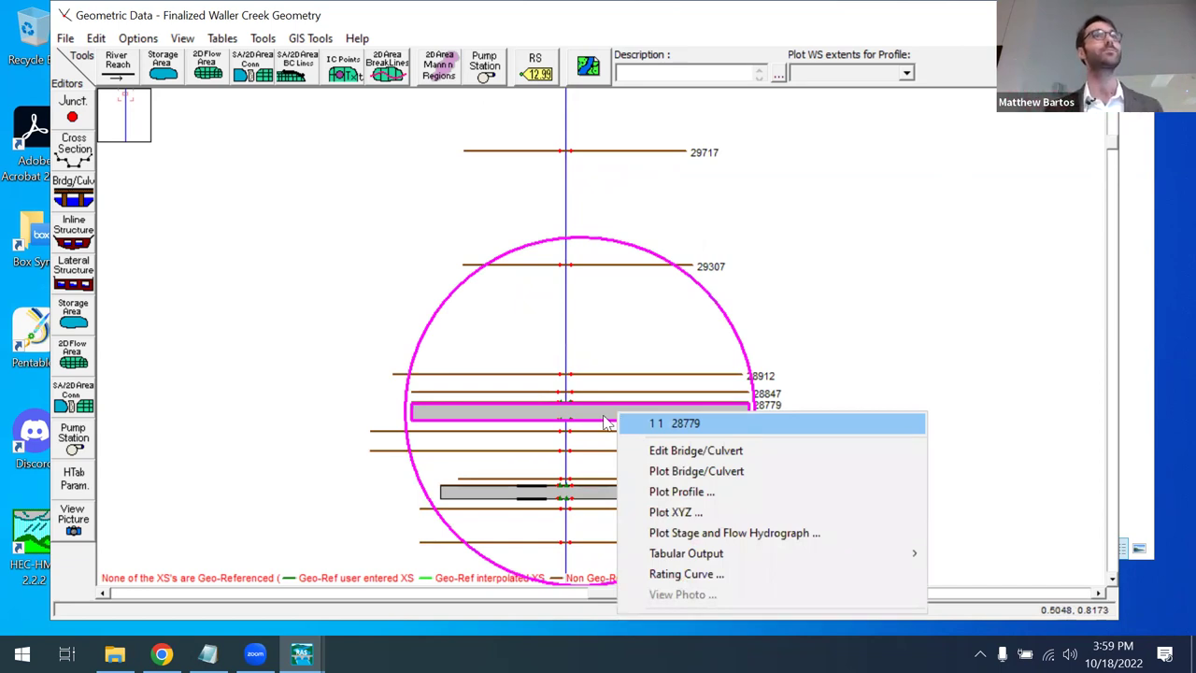
left_click(367, 247)
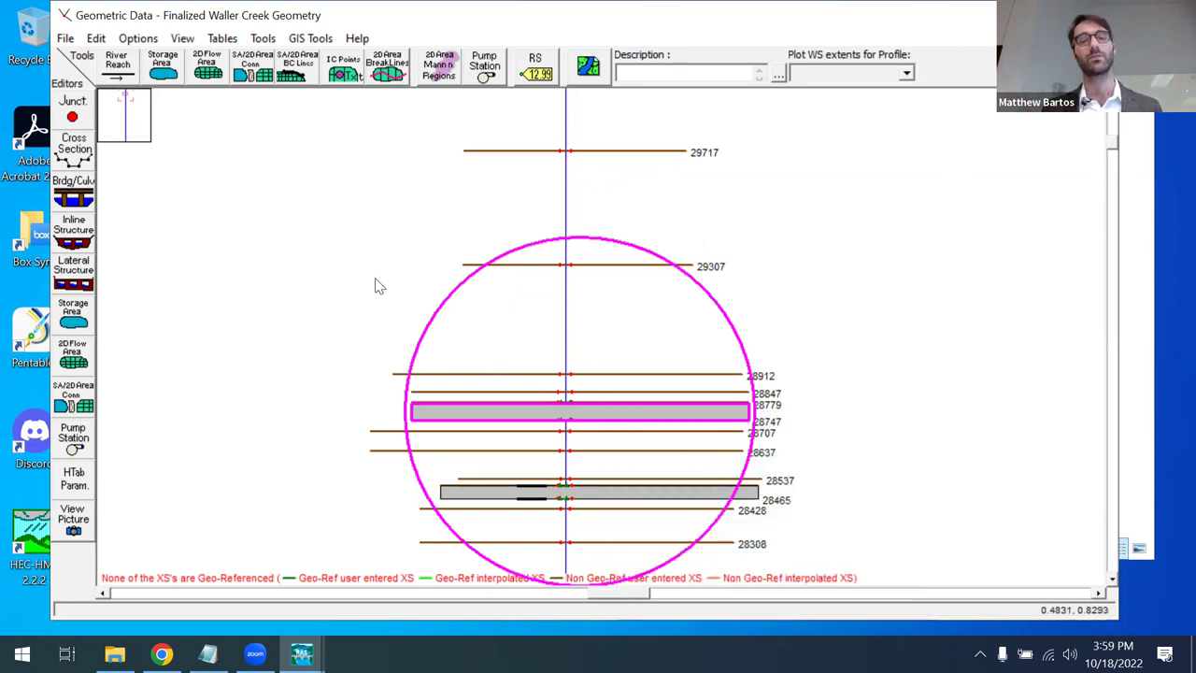
scroll(369, 275, "down", 5)
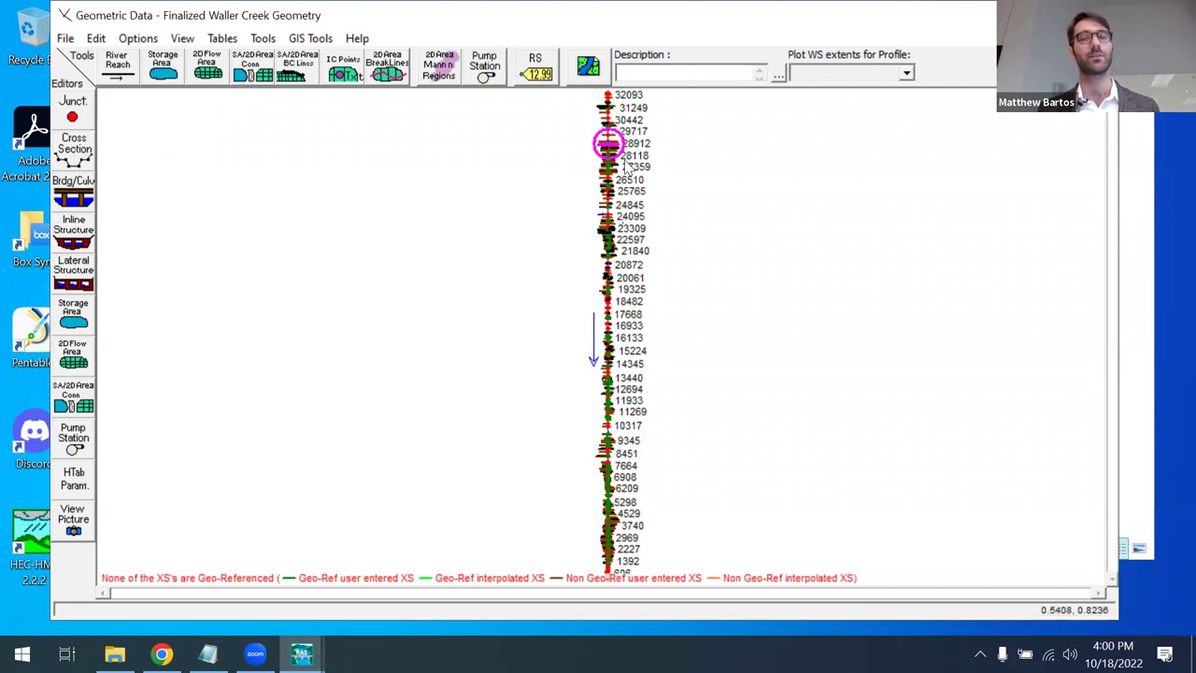
scroll(626, 168, "up", 2)
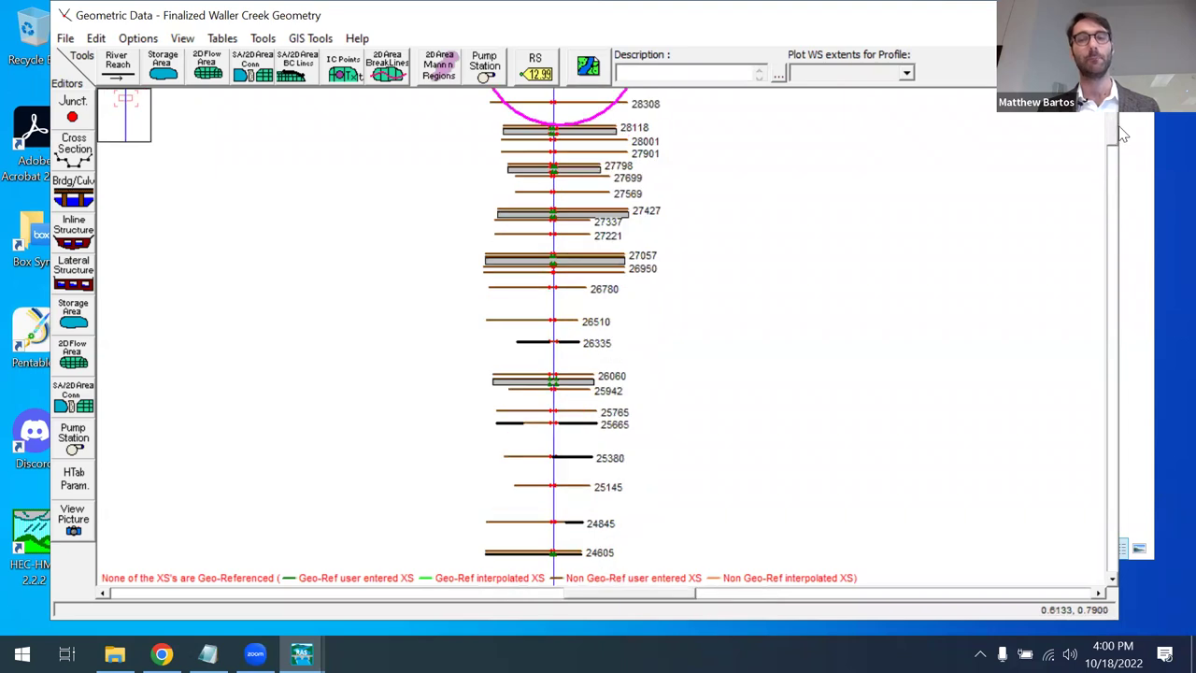
left_click(1114, 157)
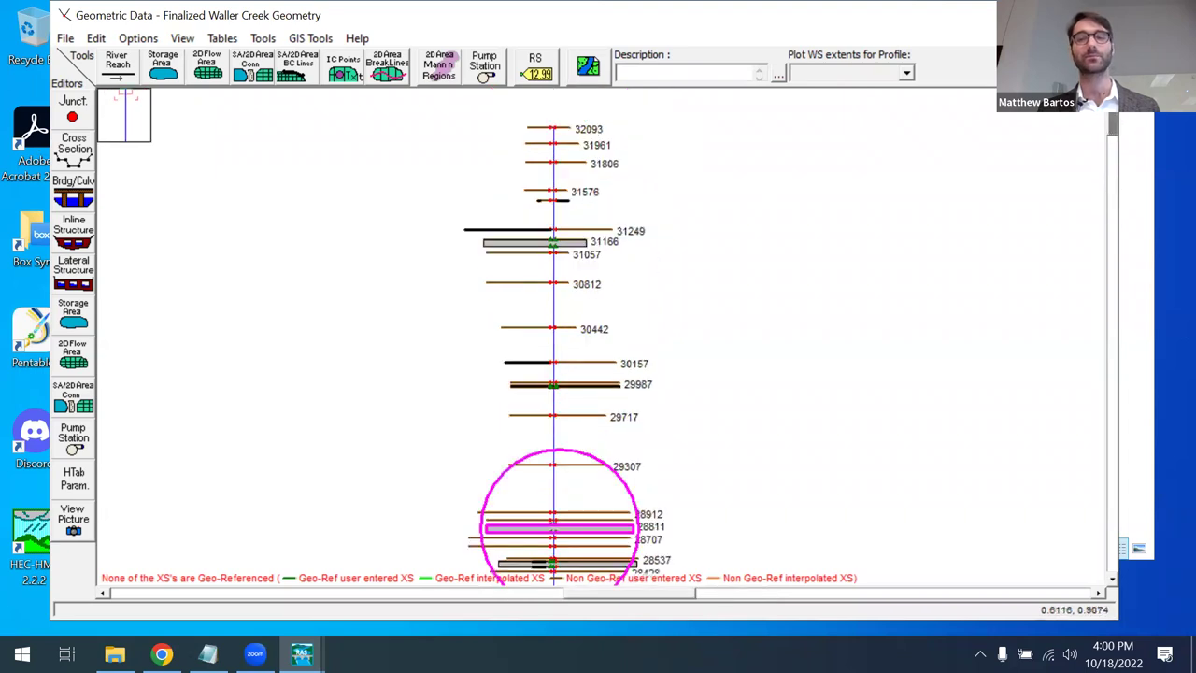
right_click(537, 134)
left_click(447, 129)
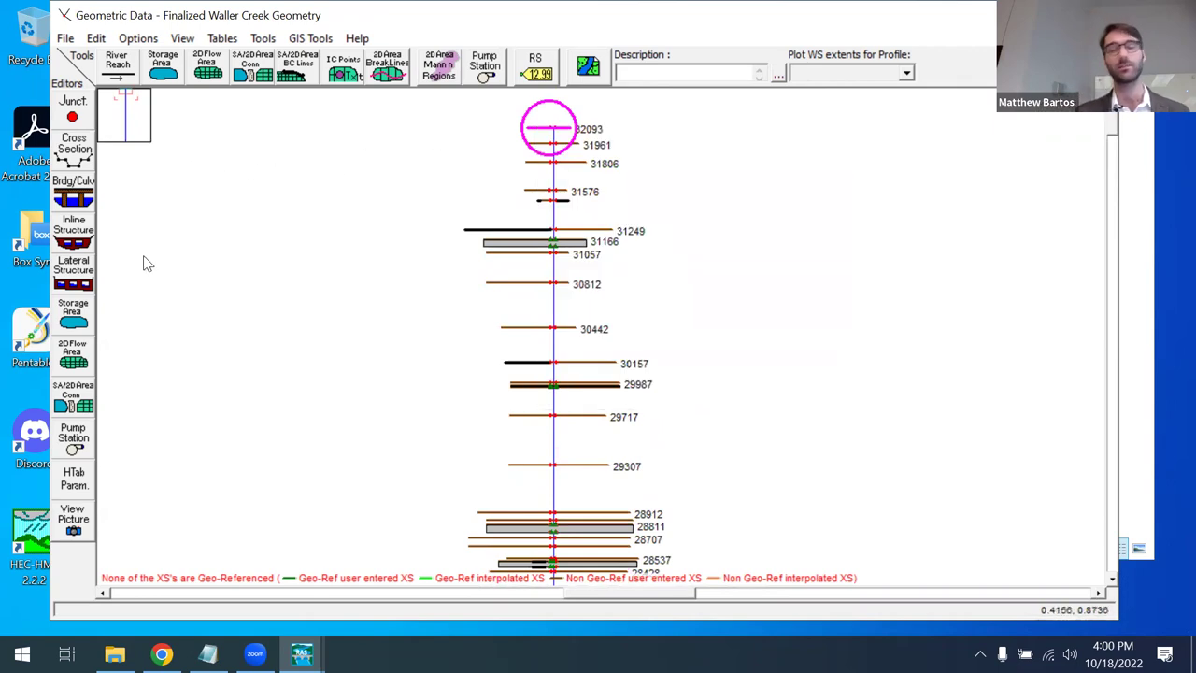
Open the Cross Section Data editor on river station 32093 with banks at 1166 and 1204.4.
left_click(74, 152)
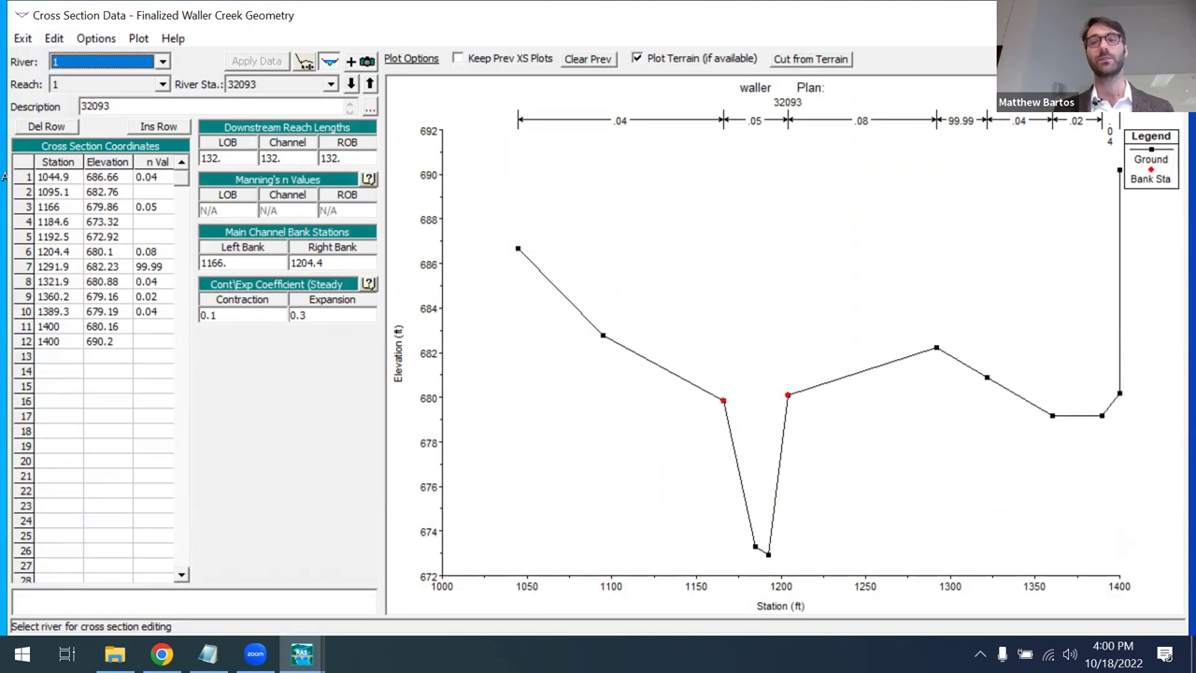
key("alt+F4")
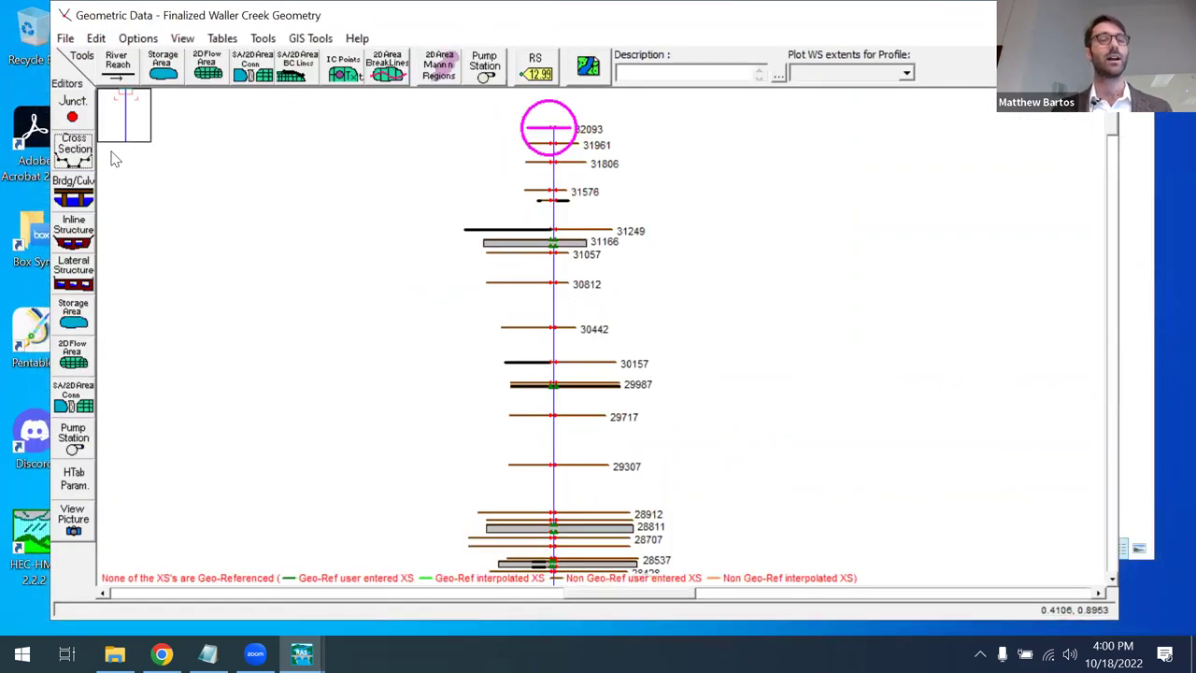
left_click(80, 159)
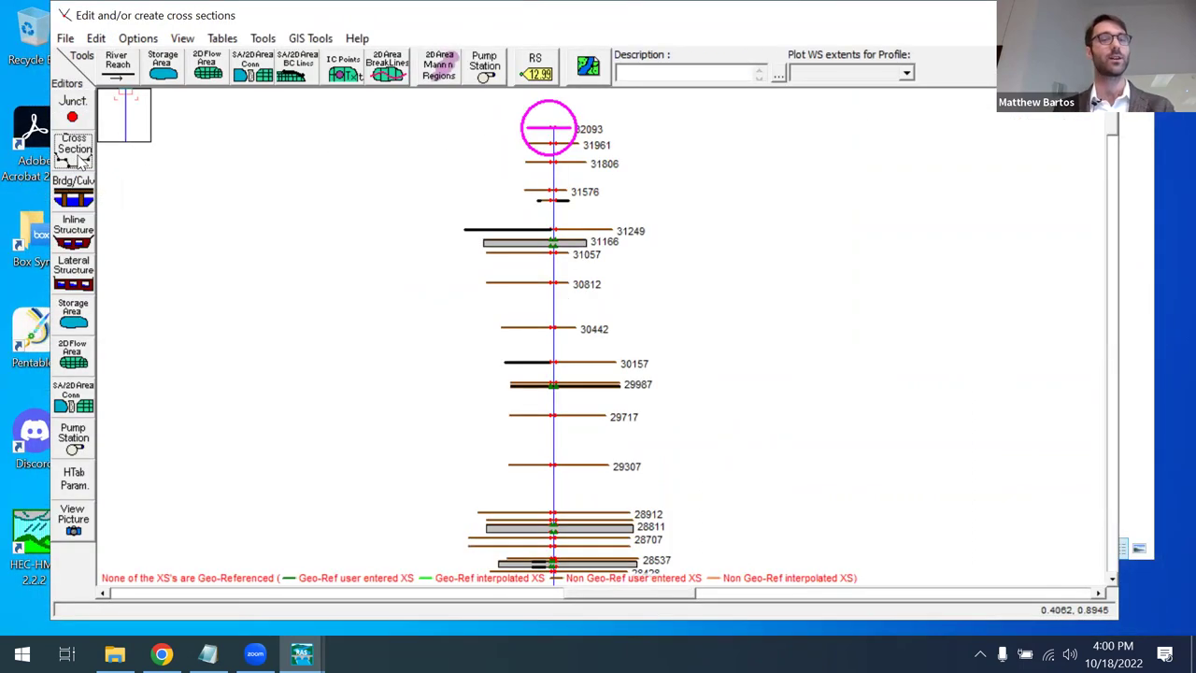
left_click(80, 161)
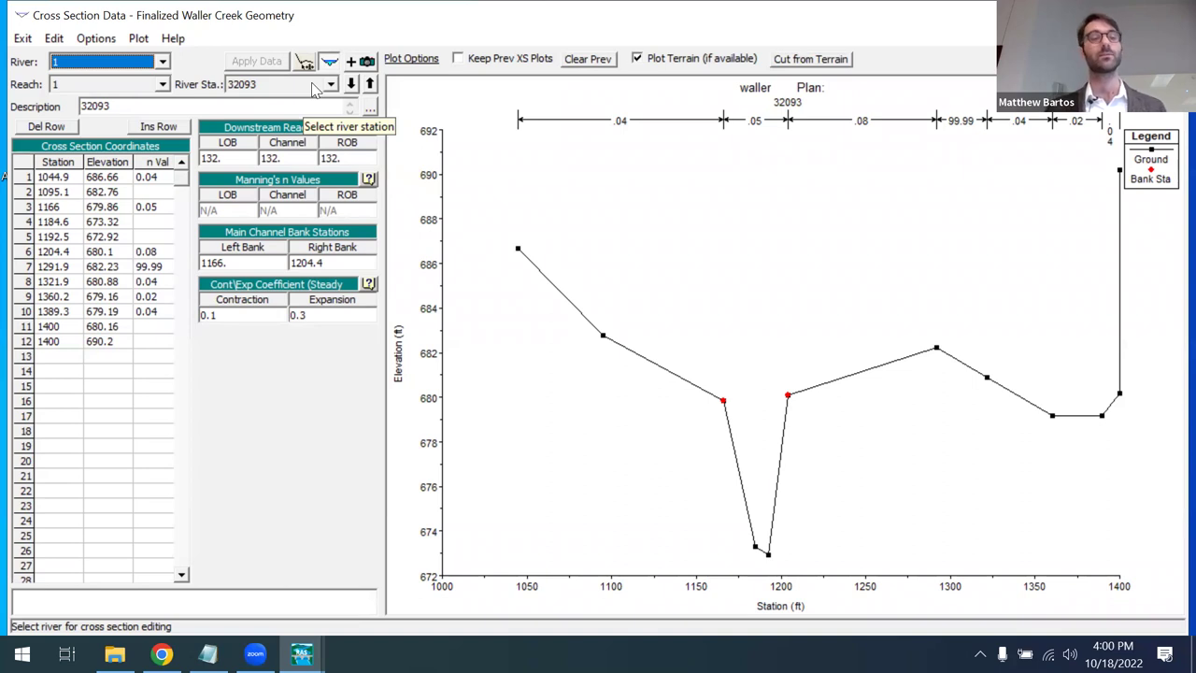
left_click(331, 84)
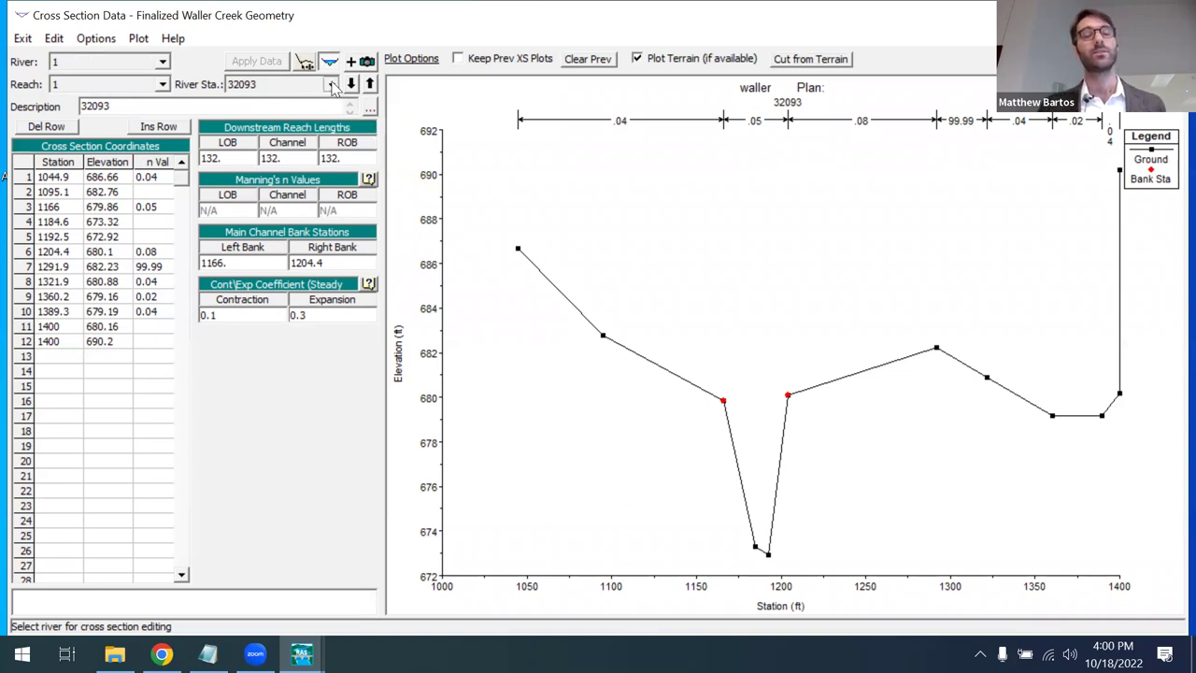
left_click_drag(332, 121, 327, 185)
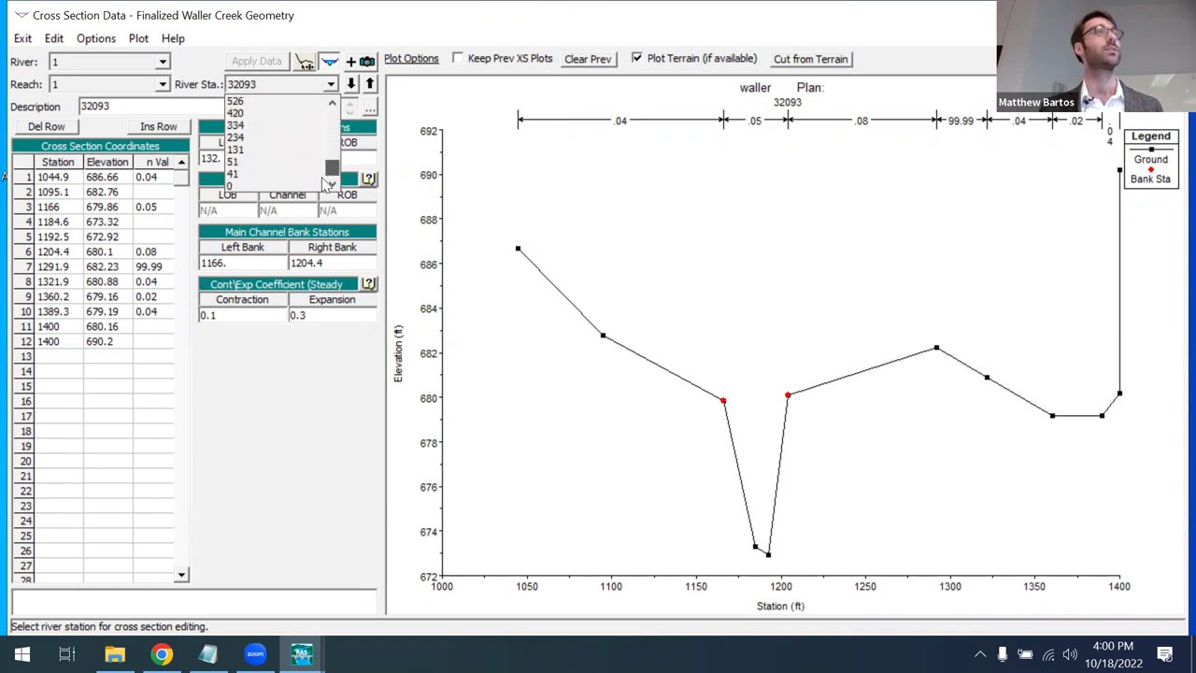
left_click_drag(327, 176, 318, 110)
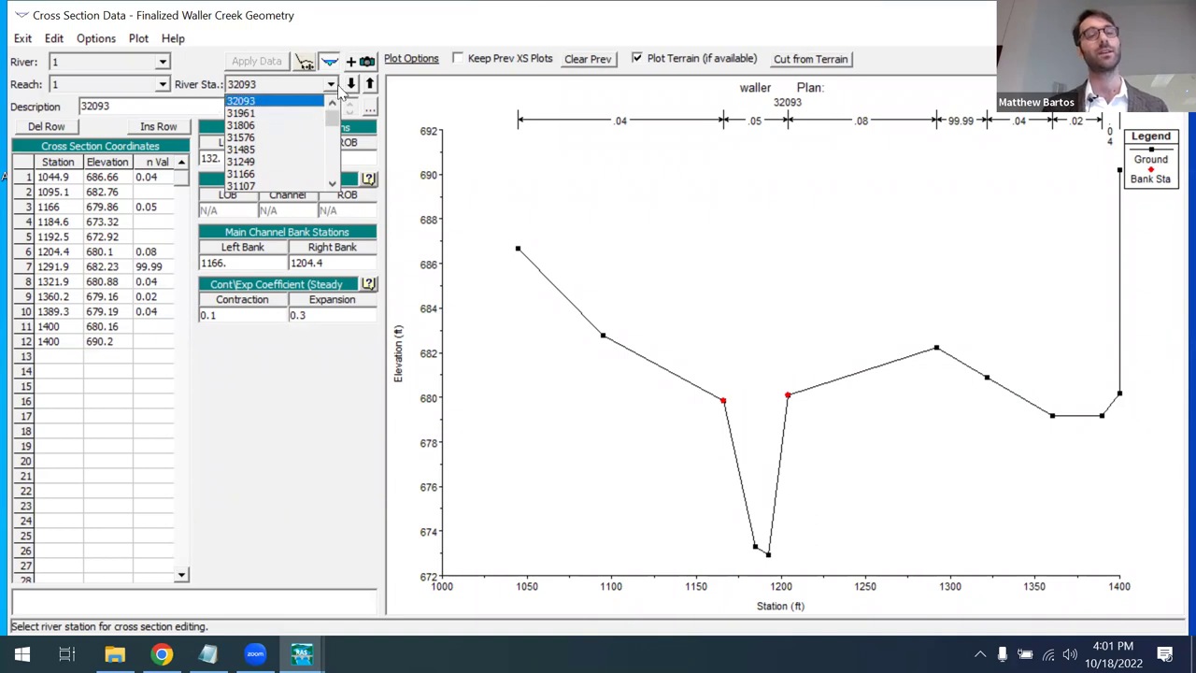
left_click(331, 85)
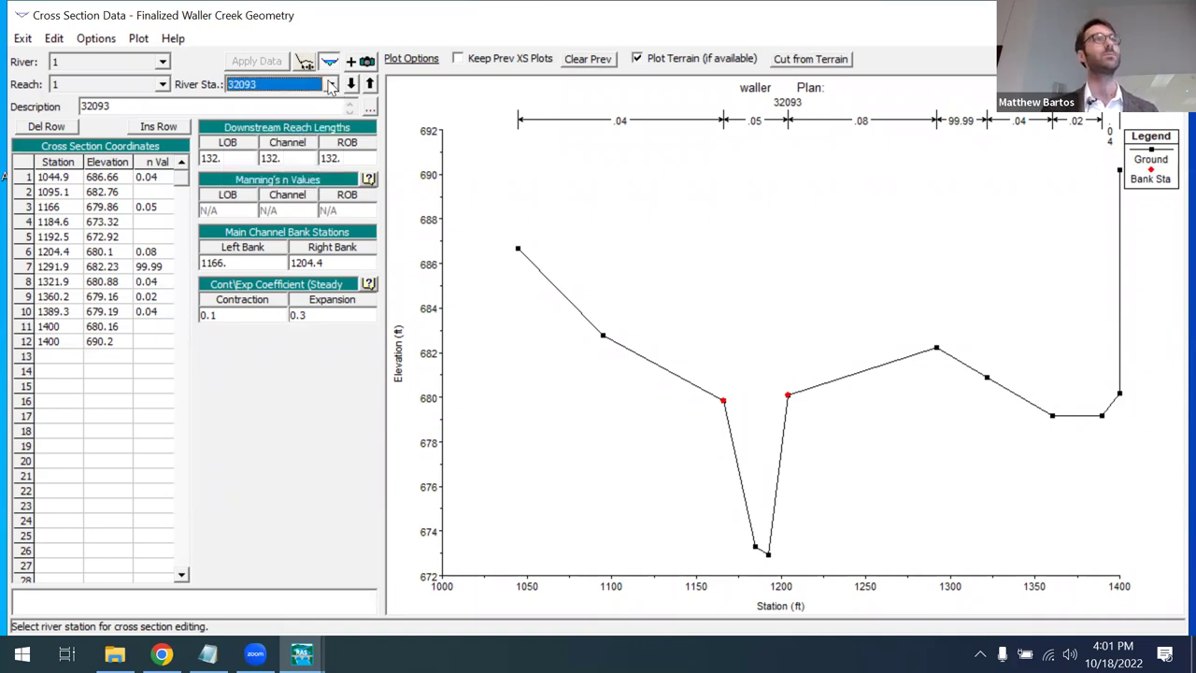
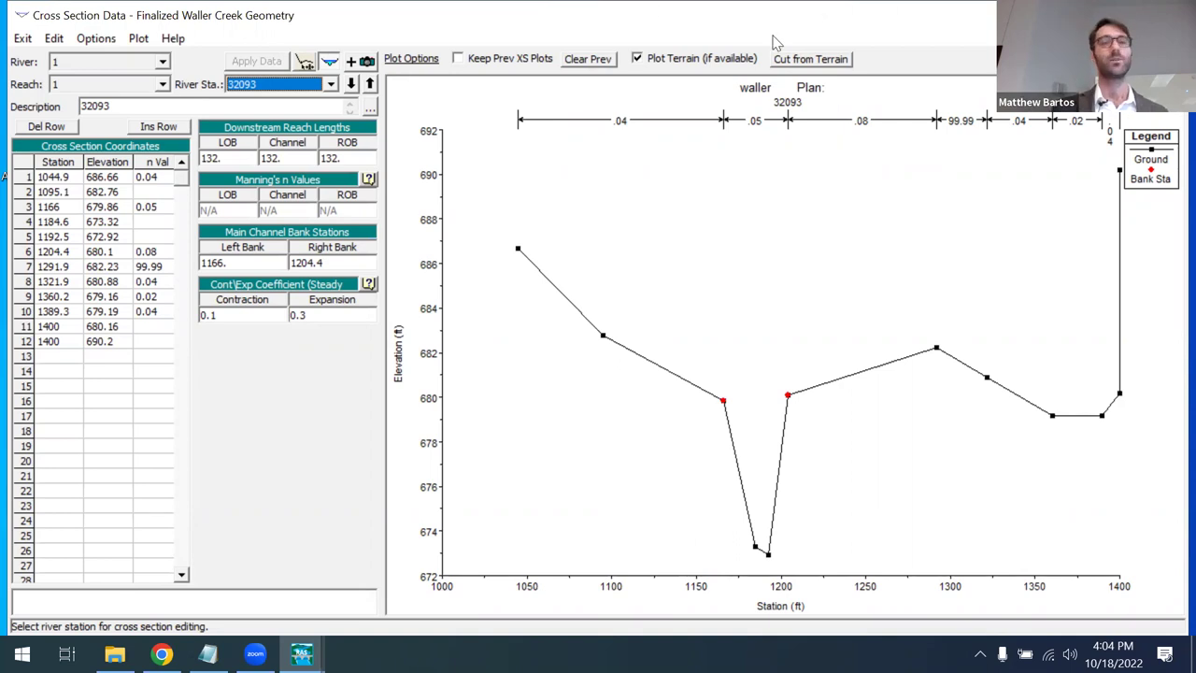
Load cross section 31806 from the River Sta list and scroll through the stations below it.
left_click(331, 84)
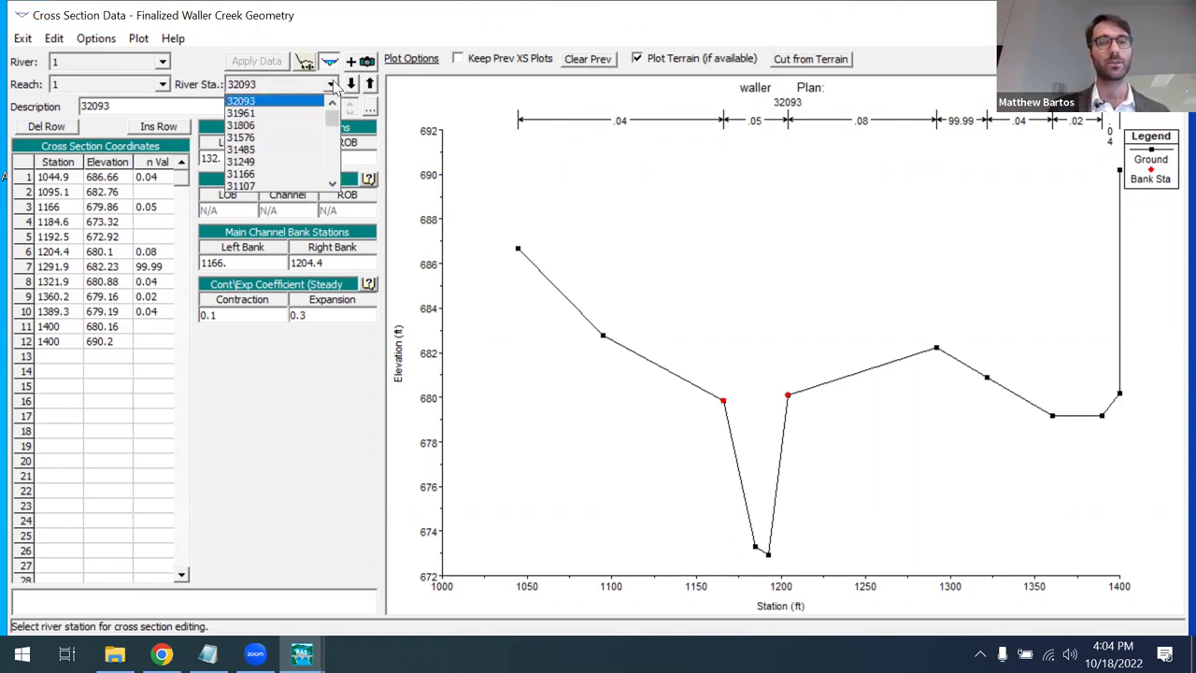
left_click(265, 131)
left_click(281, 84)
scroll(269, 139, "down", 1)
scroll(269, 139, "down", 2)
scroll(266, 135, "down", 4)
scroll(264, 136, "down", 1)
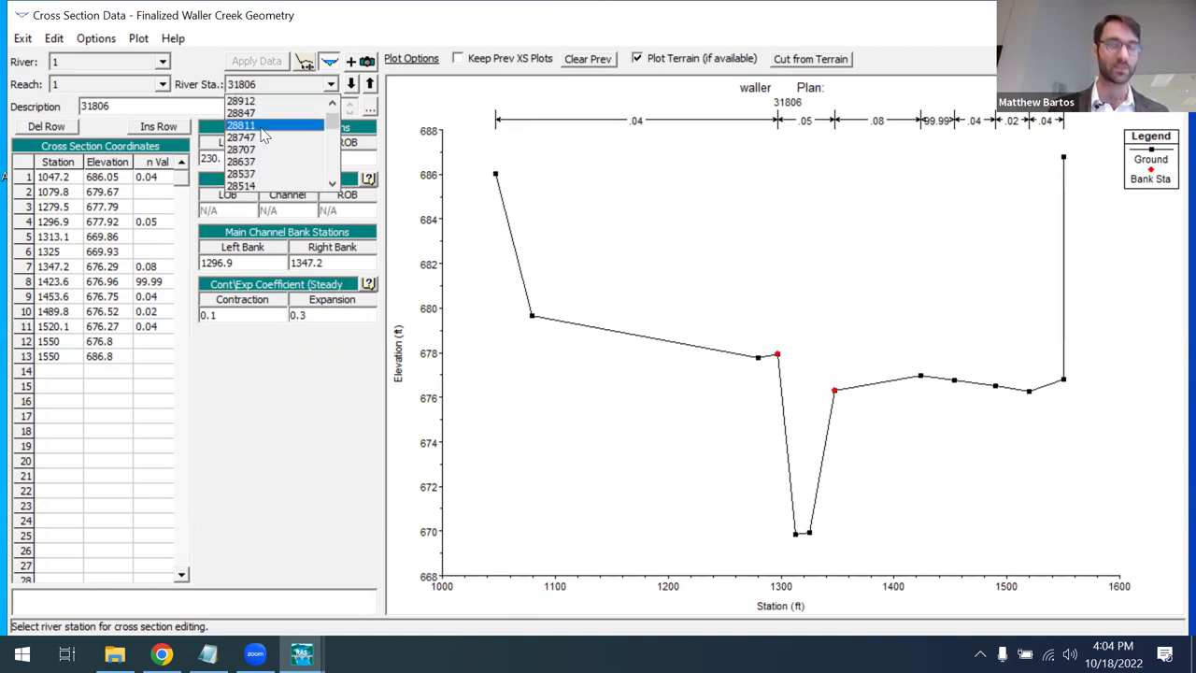
scroll(264, 136, "up", 10)
Scroll the River Sta dropdown further down toward the lowest downstream stations.
left_click(333, 84)
left_click(334, 85)
scroll(281, 132, "down", 4)
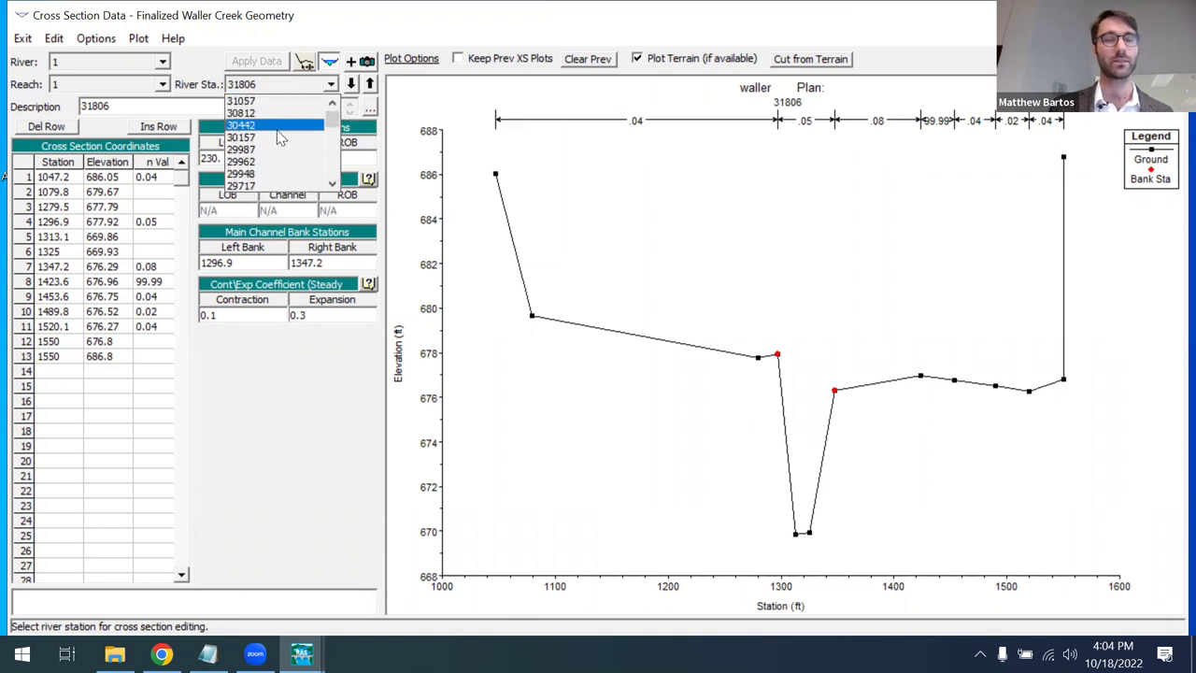
scroll(276, 131, "down", 5)
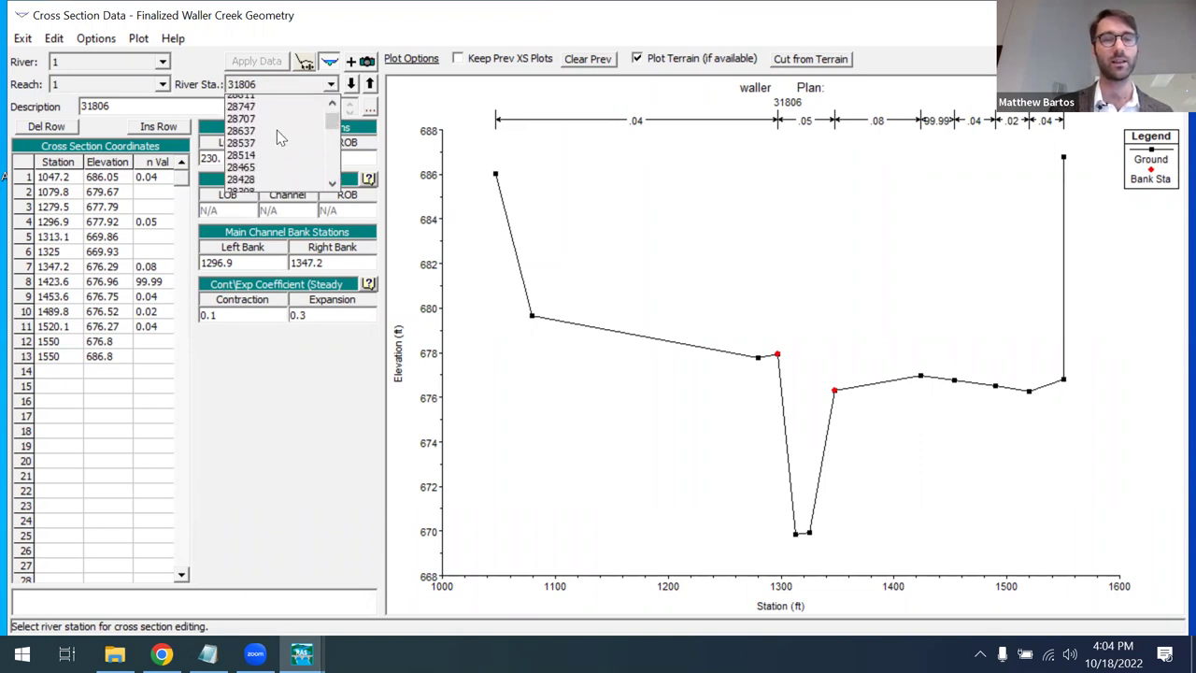
scroll(257, 145, "down", 4)
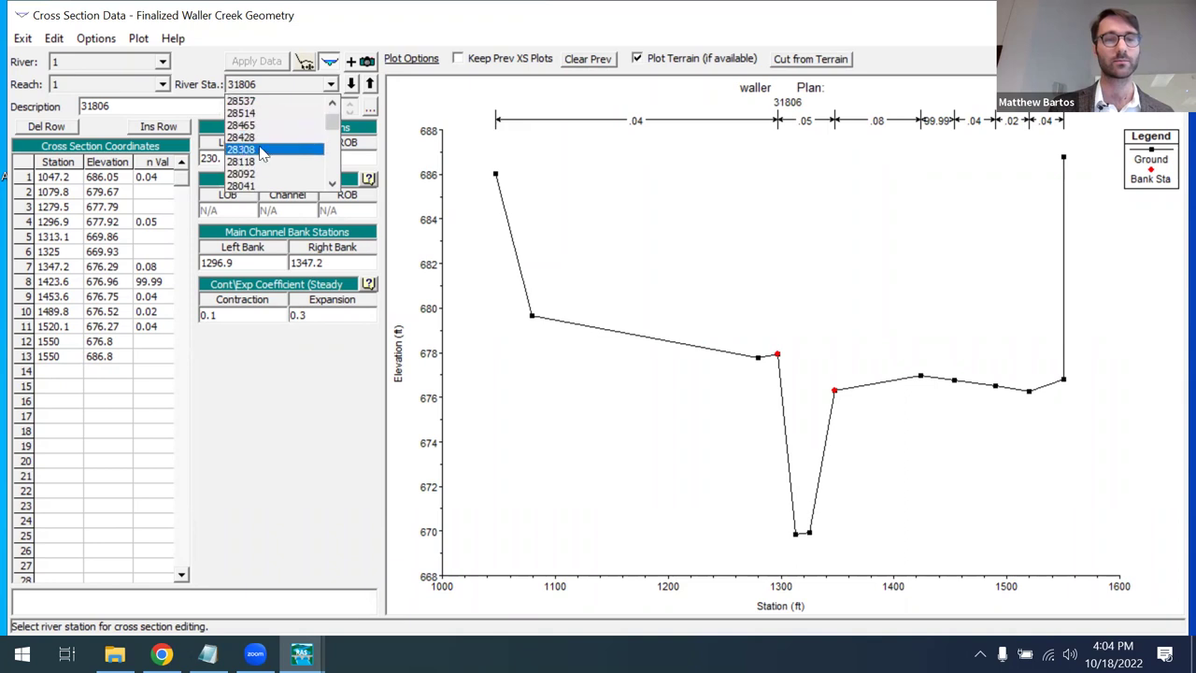
scroll(263, 157, "down", 5)
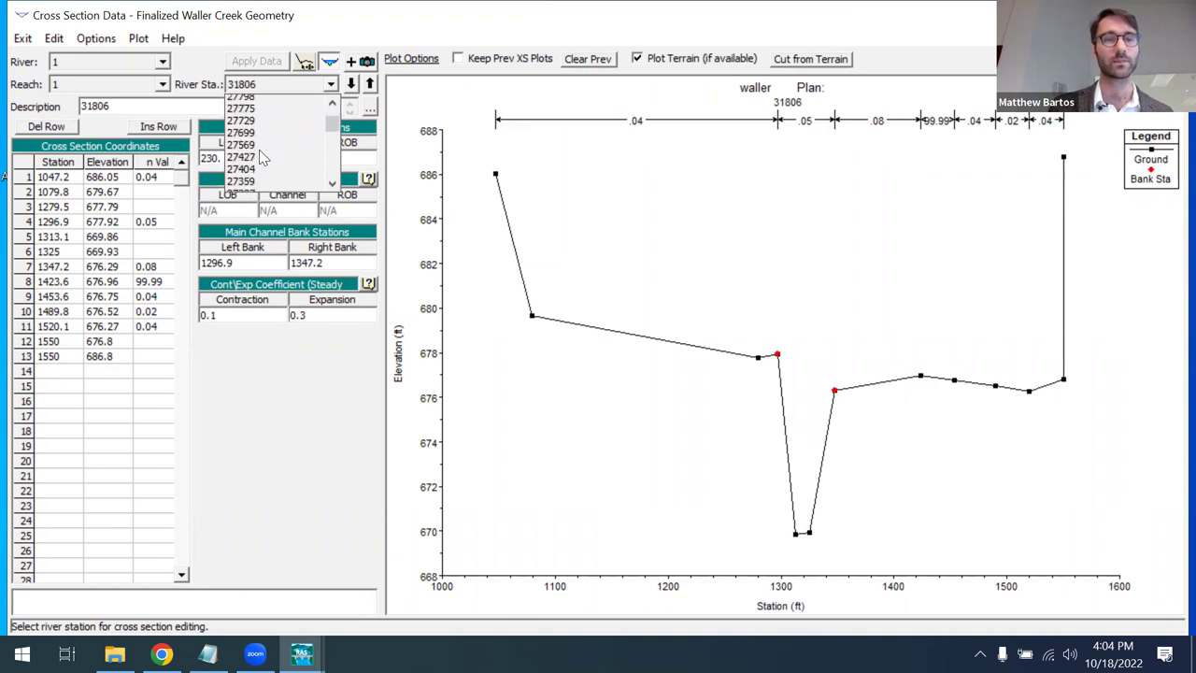
scroll(262, 157, "down", 2)
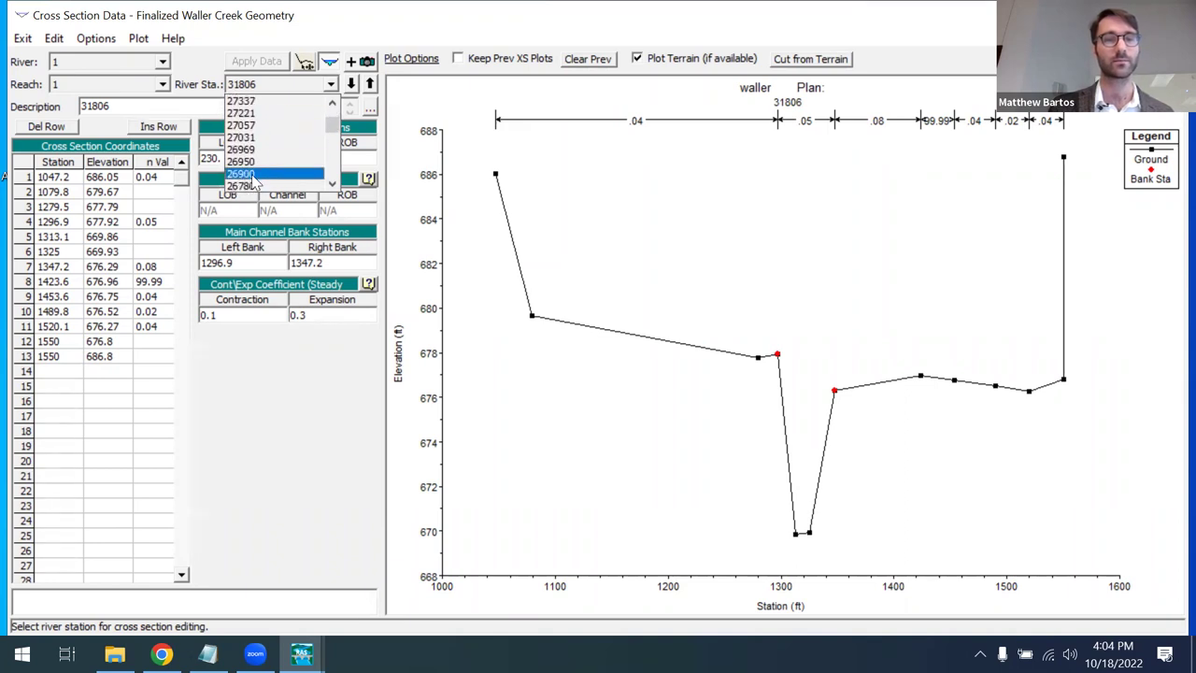
Load cross section 26780 and inspect its overbank elevations and the 640.34 bank elevation.
left_click(254, 186)
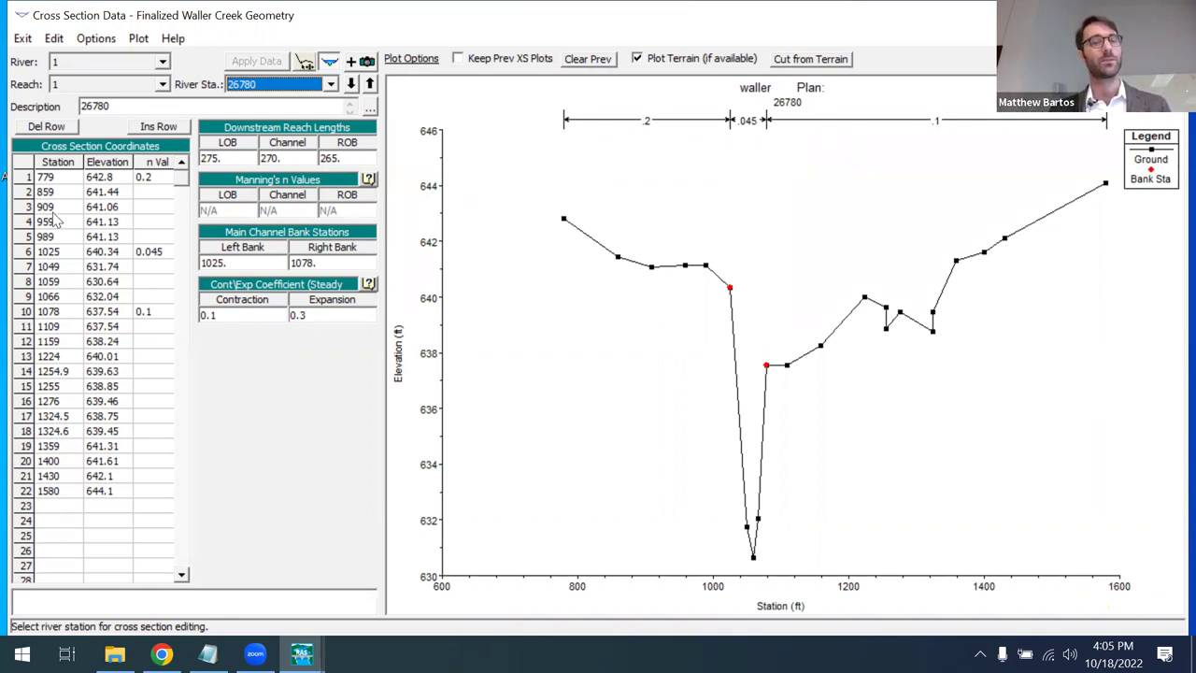
left_click(107, 225)
left_click(106, 256)
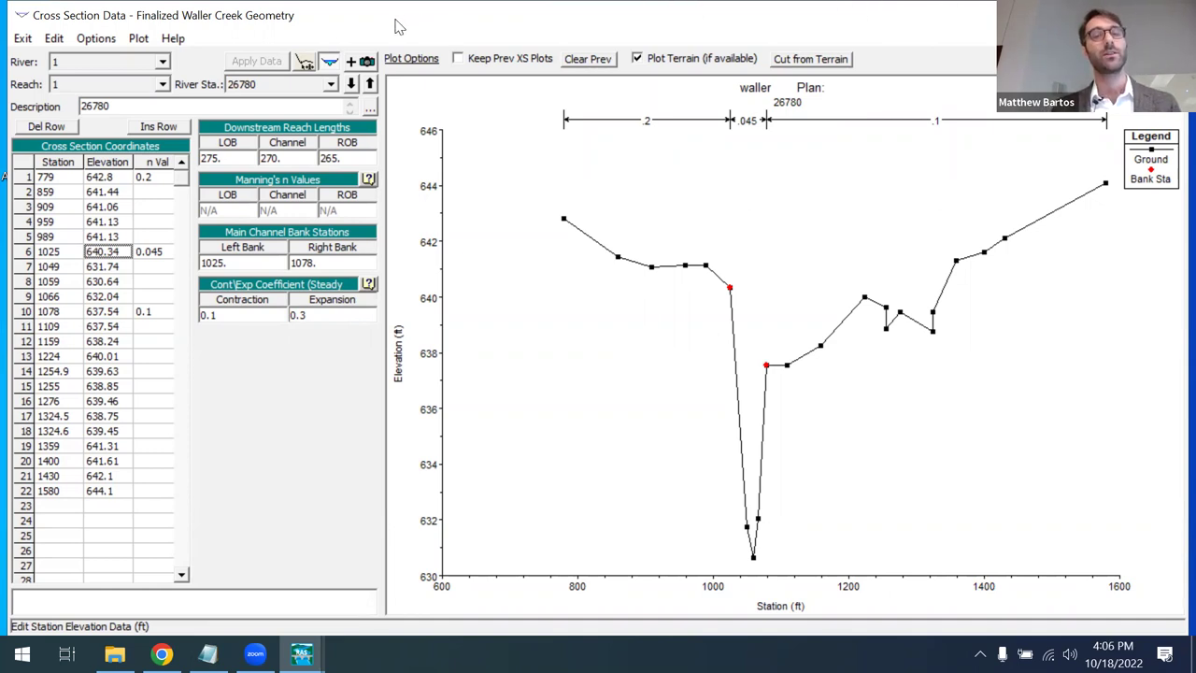
In the Graphic XS Editor, drag a right-overbank point and the channel-bottom point of 26780.
left_click(304, 65)
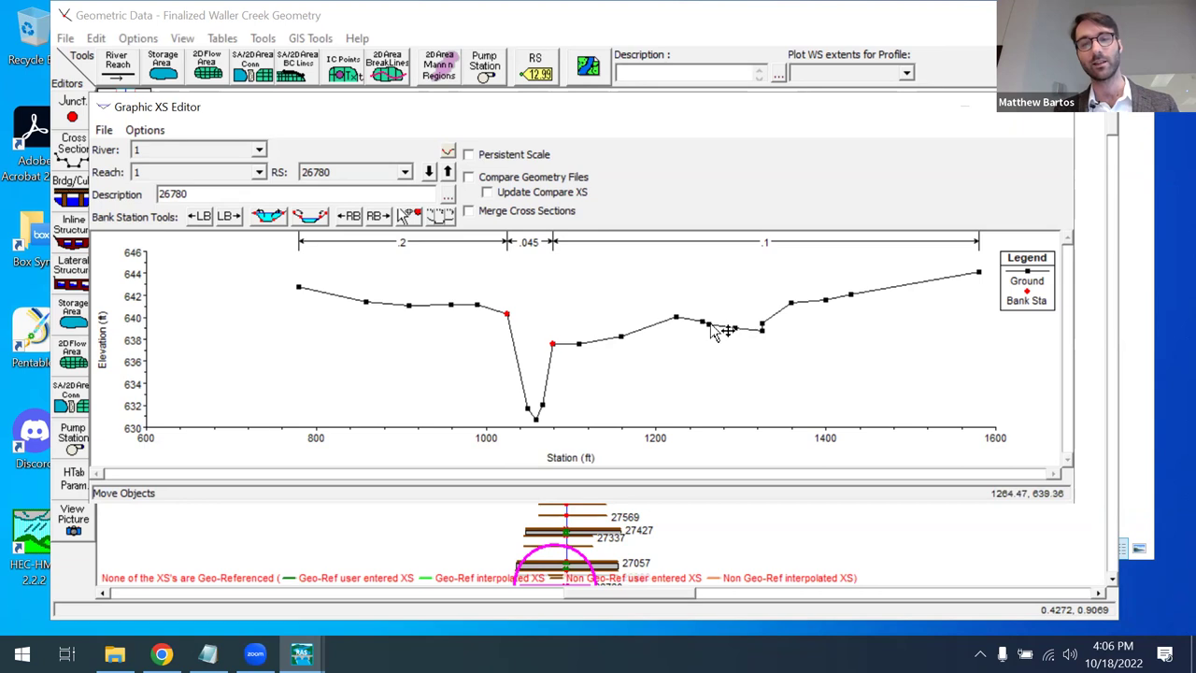
left_click_drag(713, 326, 721, 326)
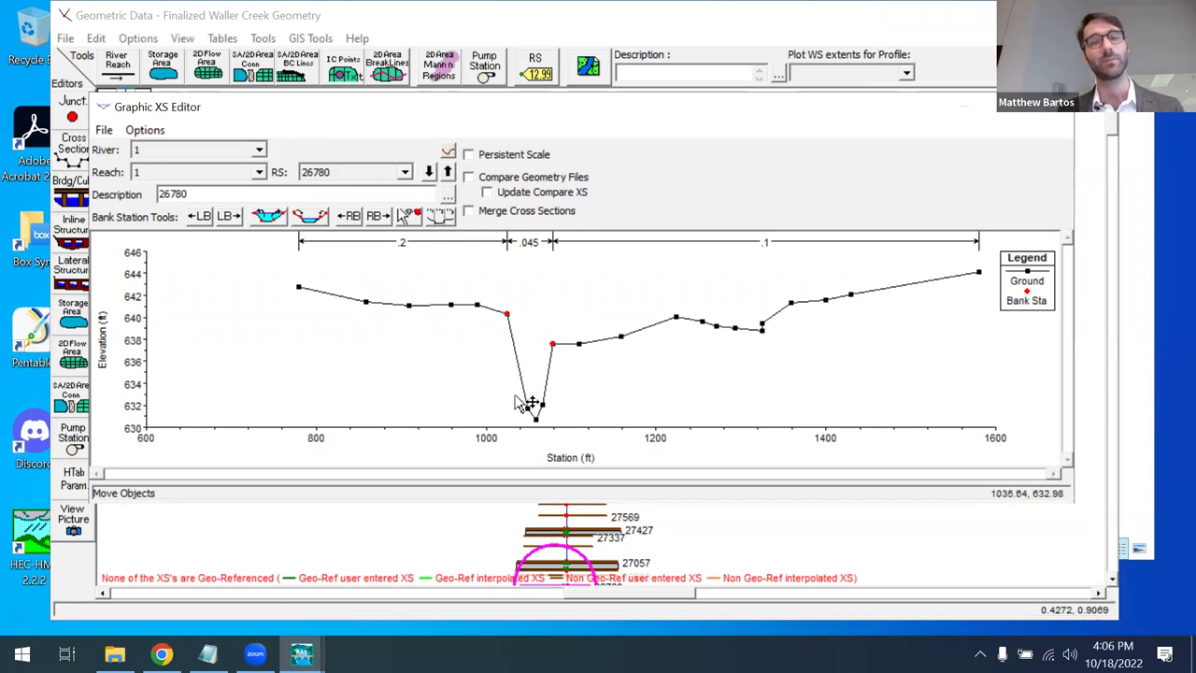
mouse_move(528, 409)
left_mouse_down()
mouse_move(517, 393)
mouse_move(543, 401)
mouse_move(543, 388)
mouse_move(513, 391)
left_mouse_up()
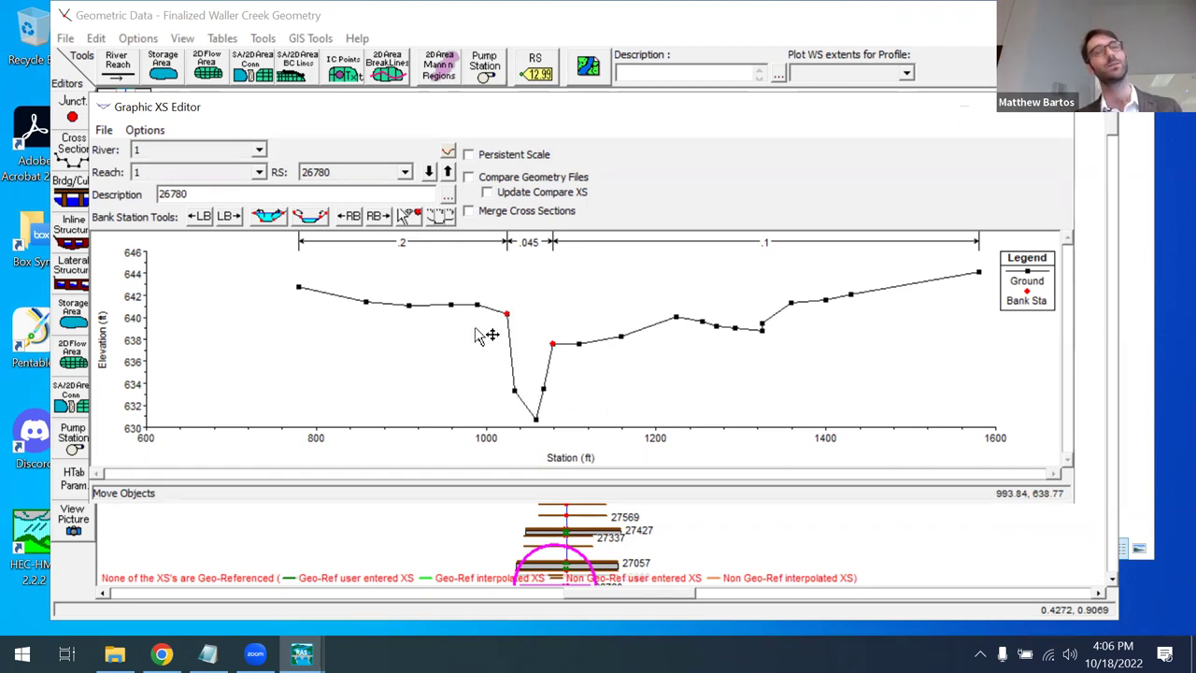
left_click(348, 127)
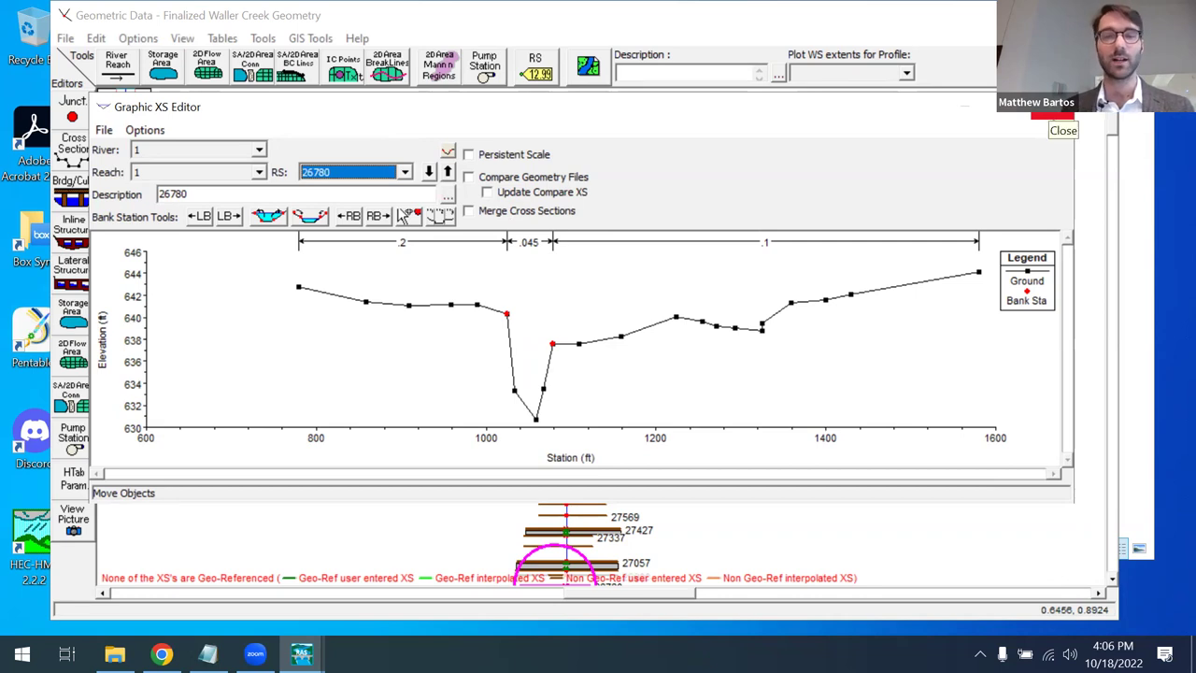
left_click(1054, 115)
Review the updated 26780 coordinates in Cross Section Data, then close the editor.
left_click(74, 146)
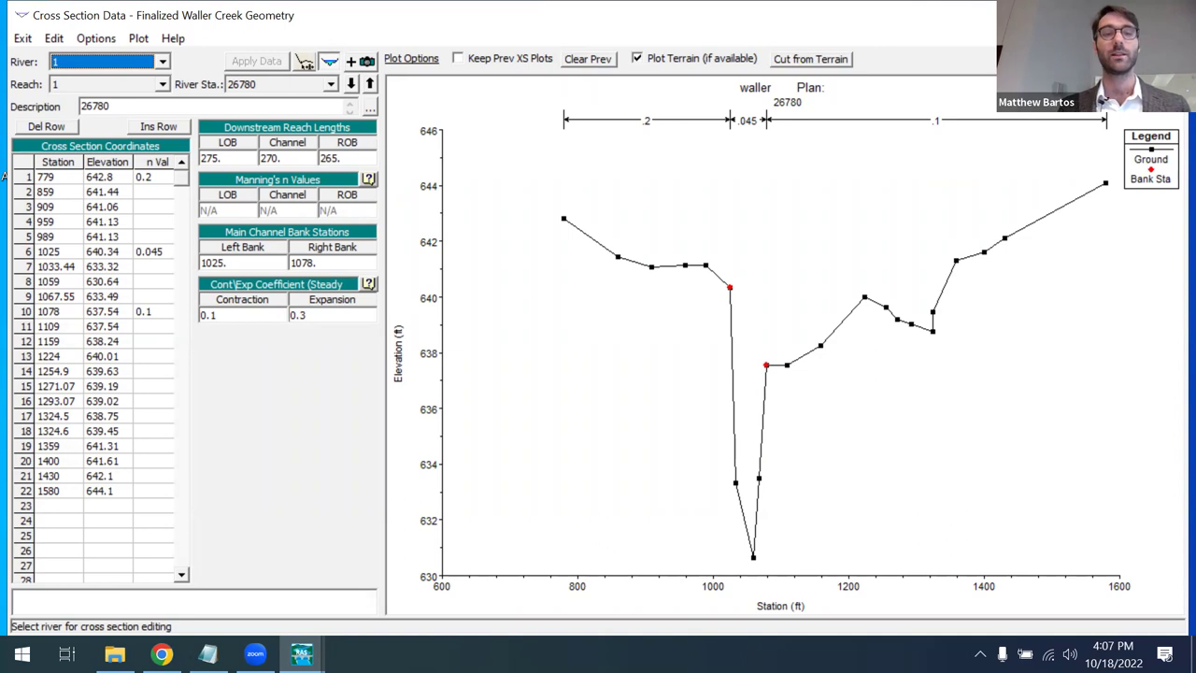
key("alt+F4")
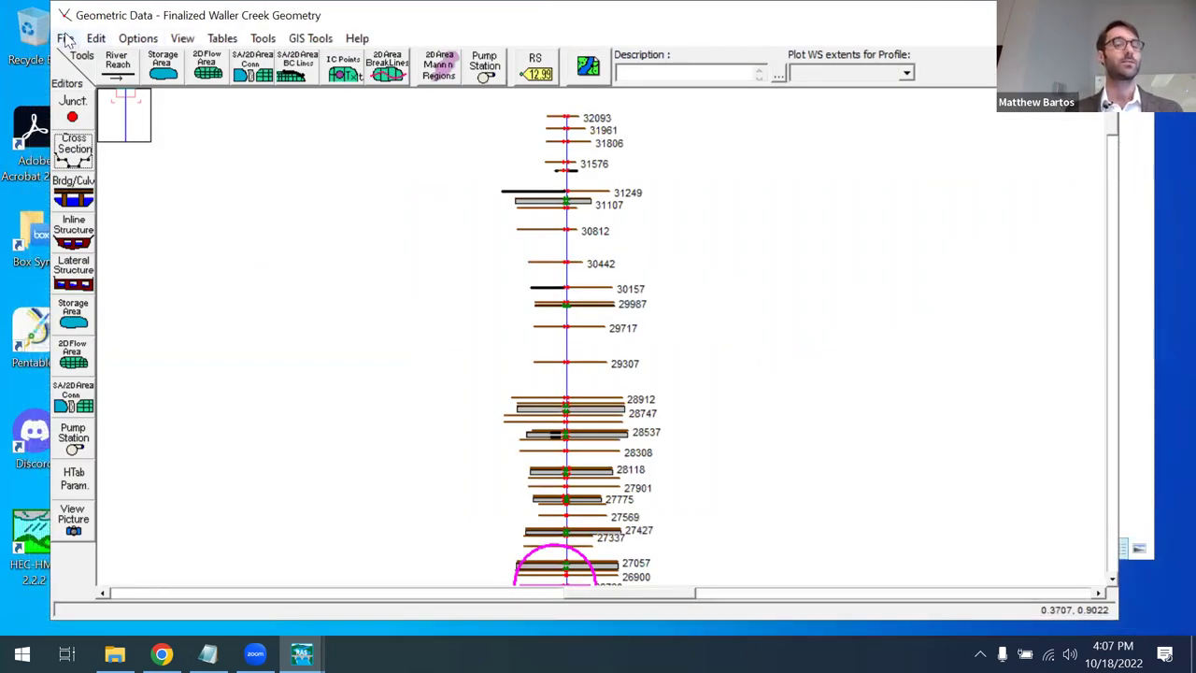
Save the Finalized Waller Creek Geometry with Save Geometry Data.
left_click(65, 41)
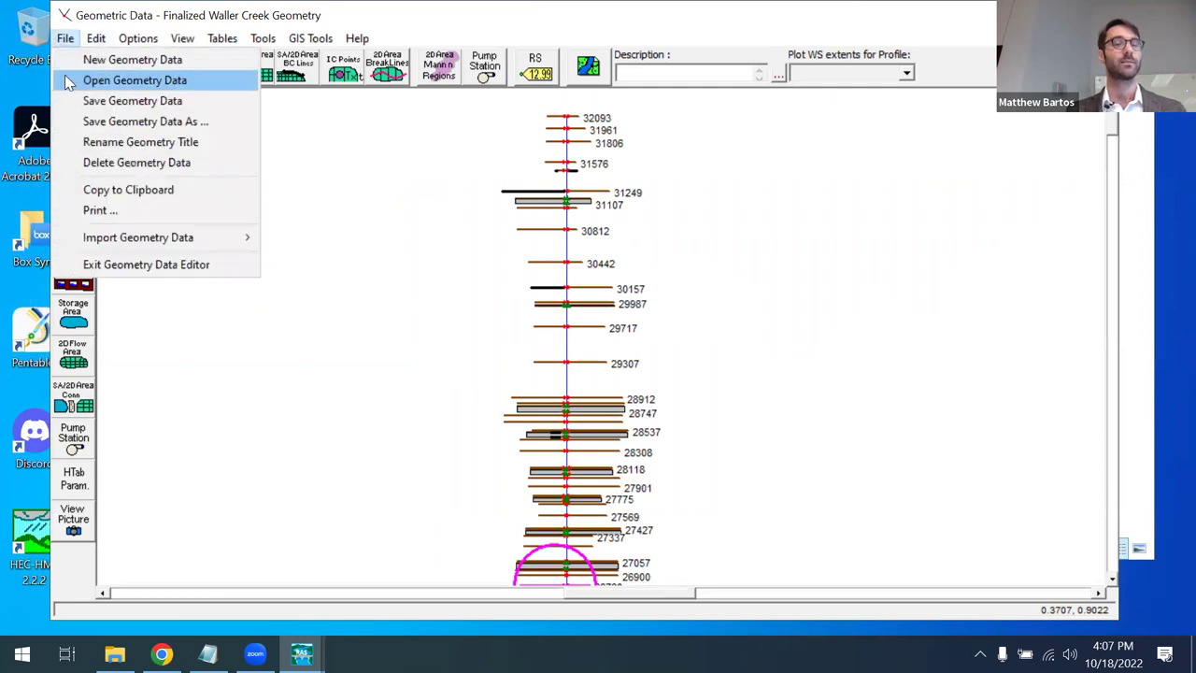
left_click(114, 101)
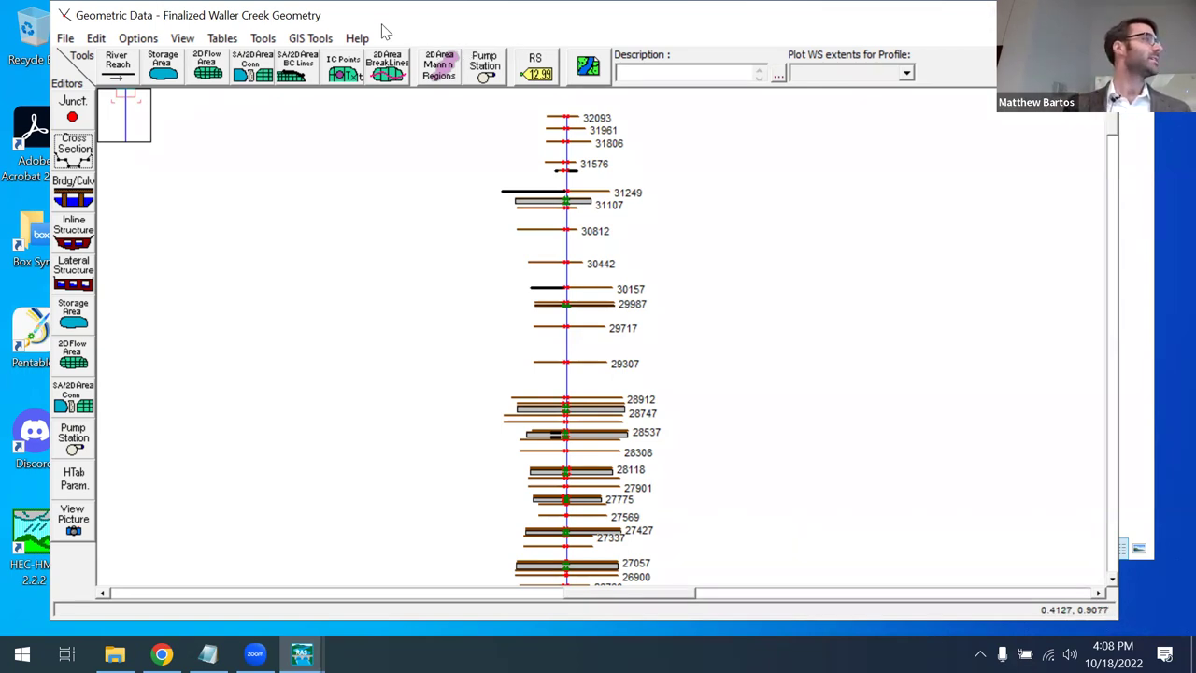
left_click_drag(381, 31, 379, 44)
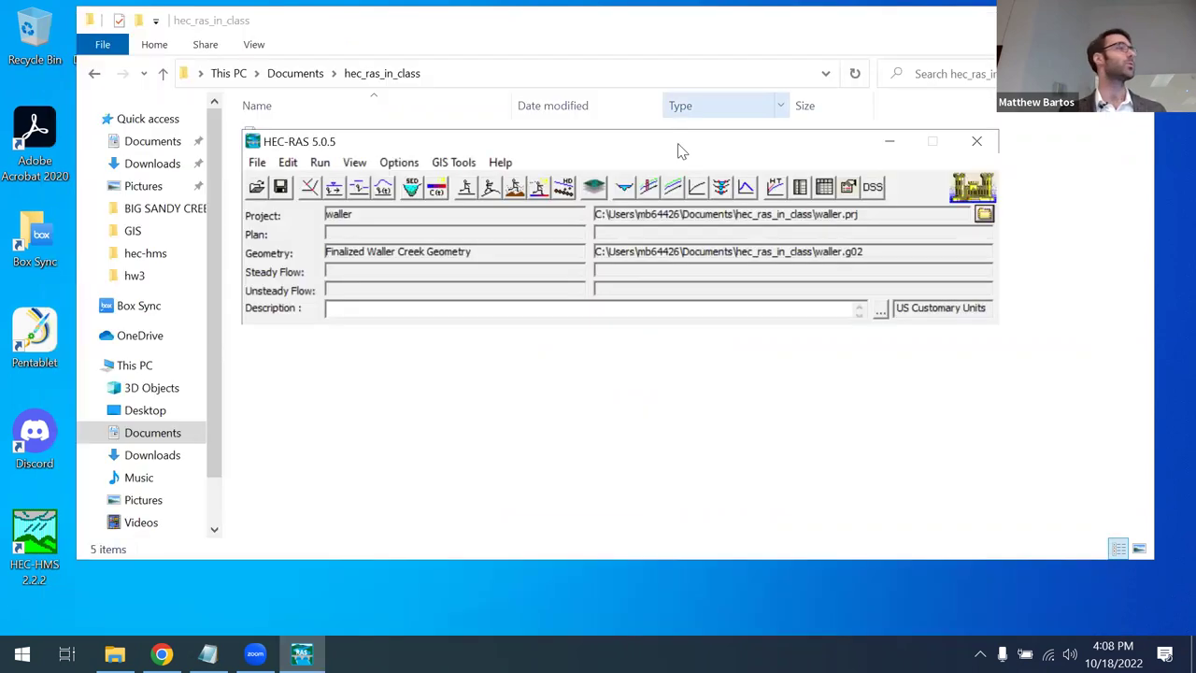
Close the Geometric Data window and show the main window's Edit menu of data editors.
left_click(1099, 26)
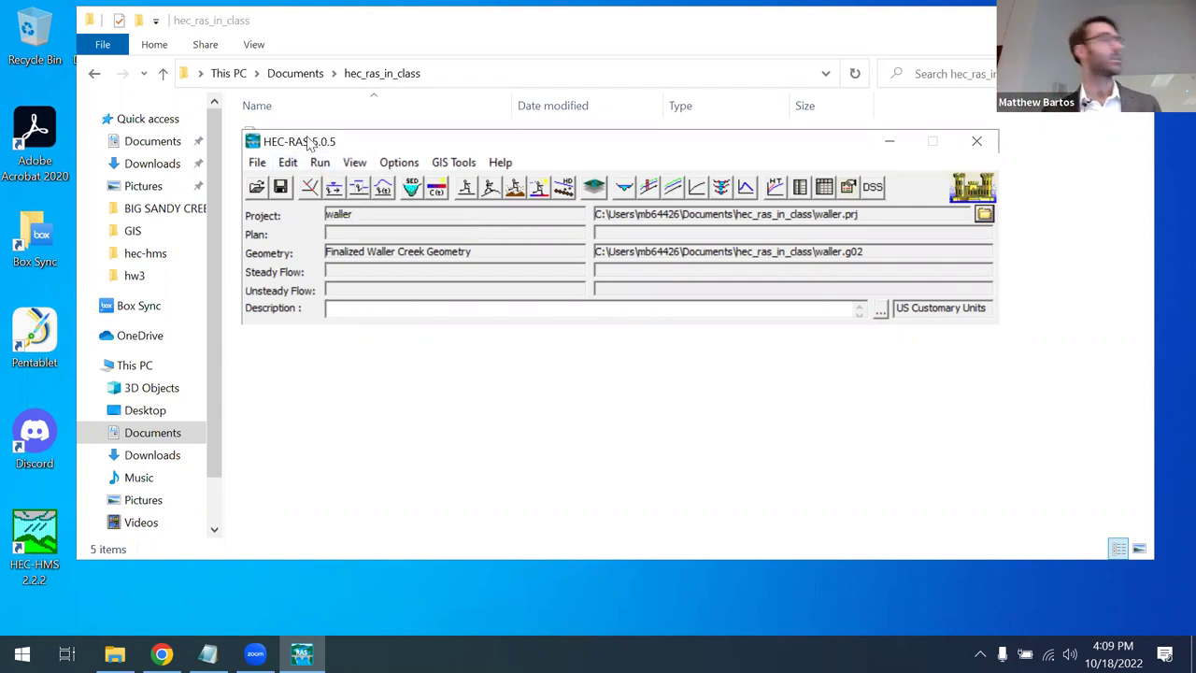
left_click(289, 164)
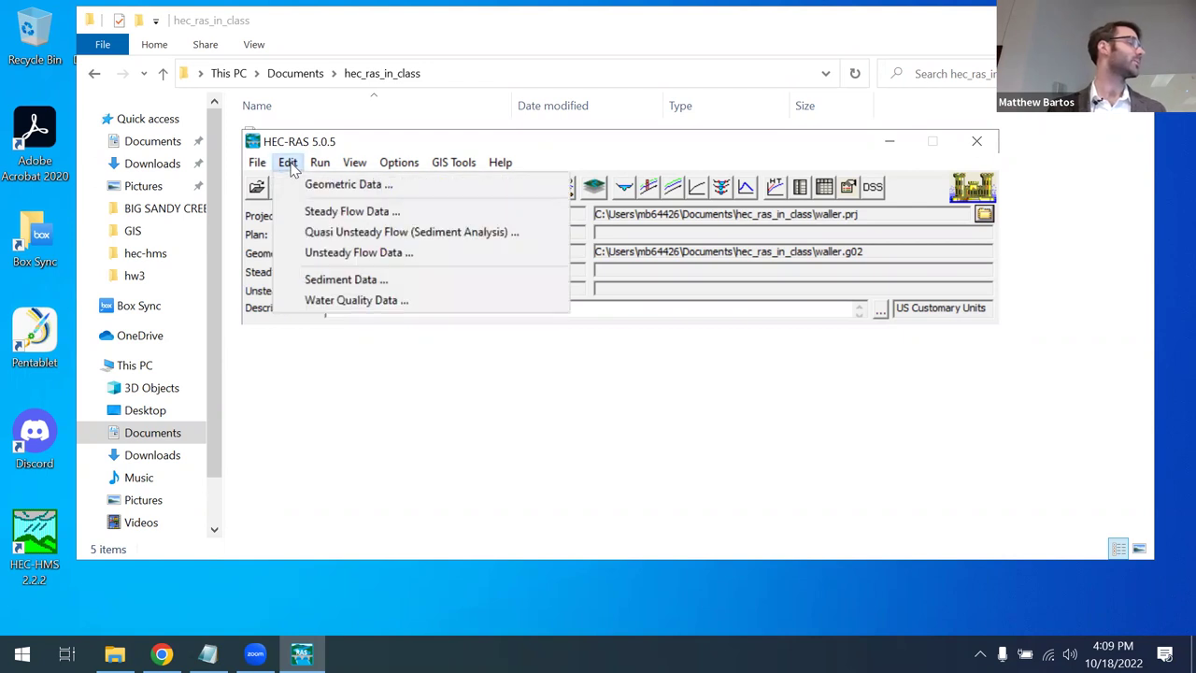
Open the Steady Flow Data editor showing PF 1 at station 32093, and bring up its File menu.
left_click(367, 213)
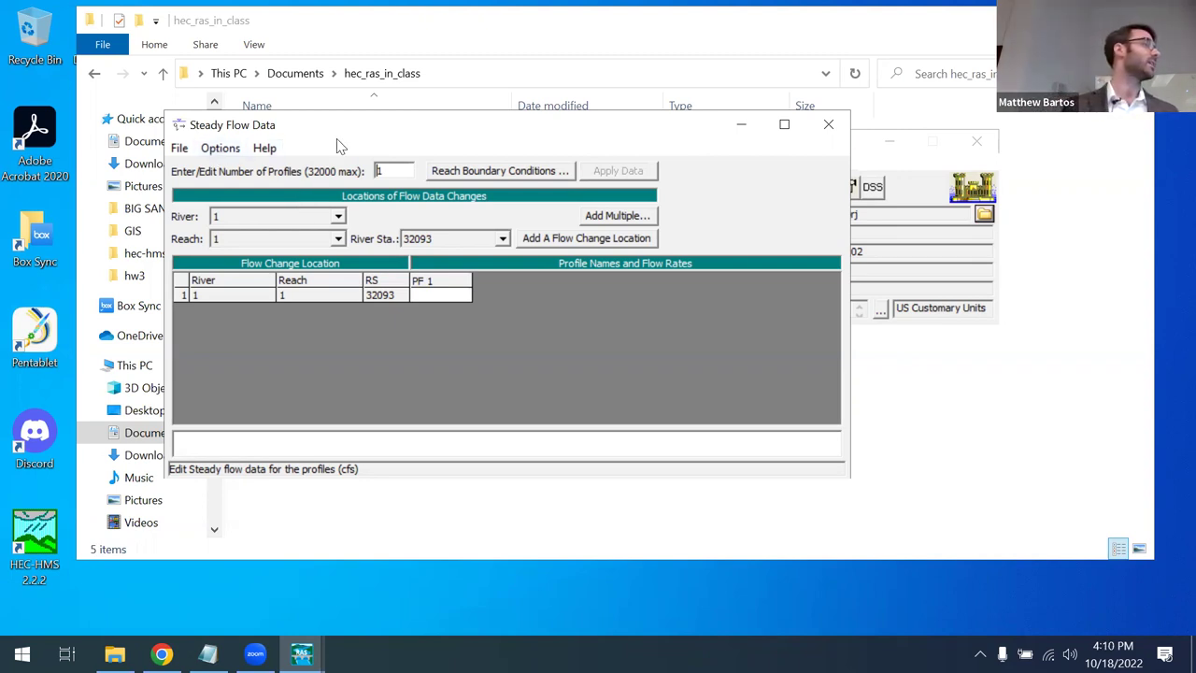
left_click_drag(361, 127, 456, 104)
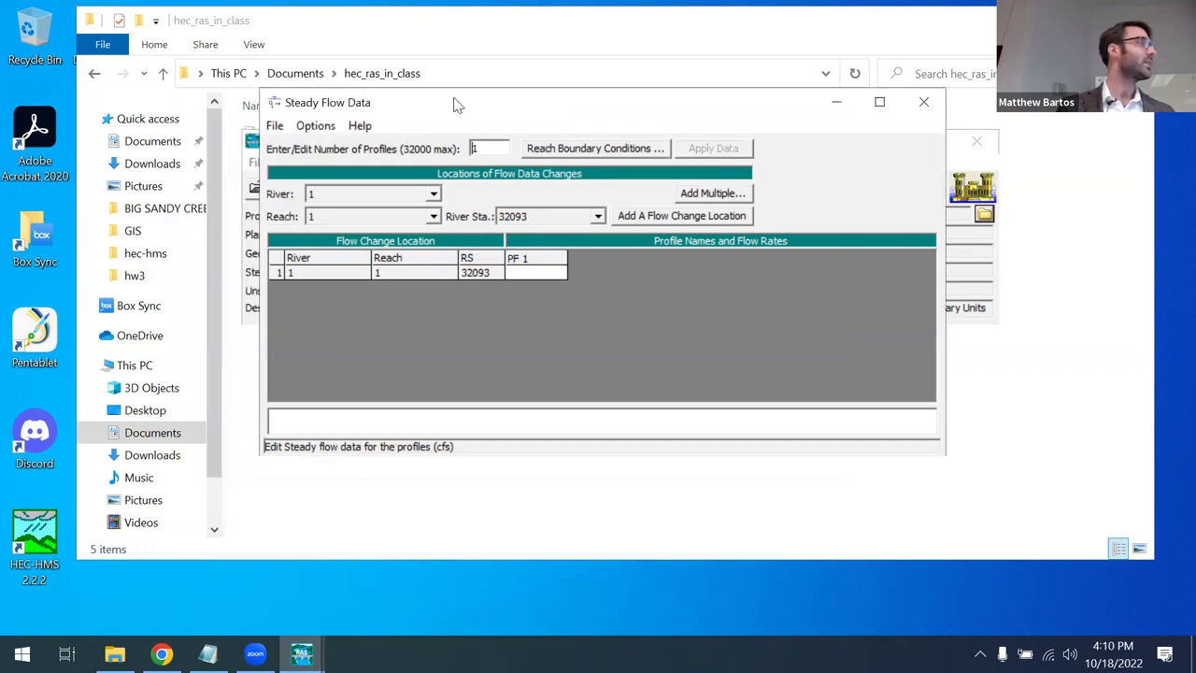
left_click(276, 127)
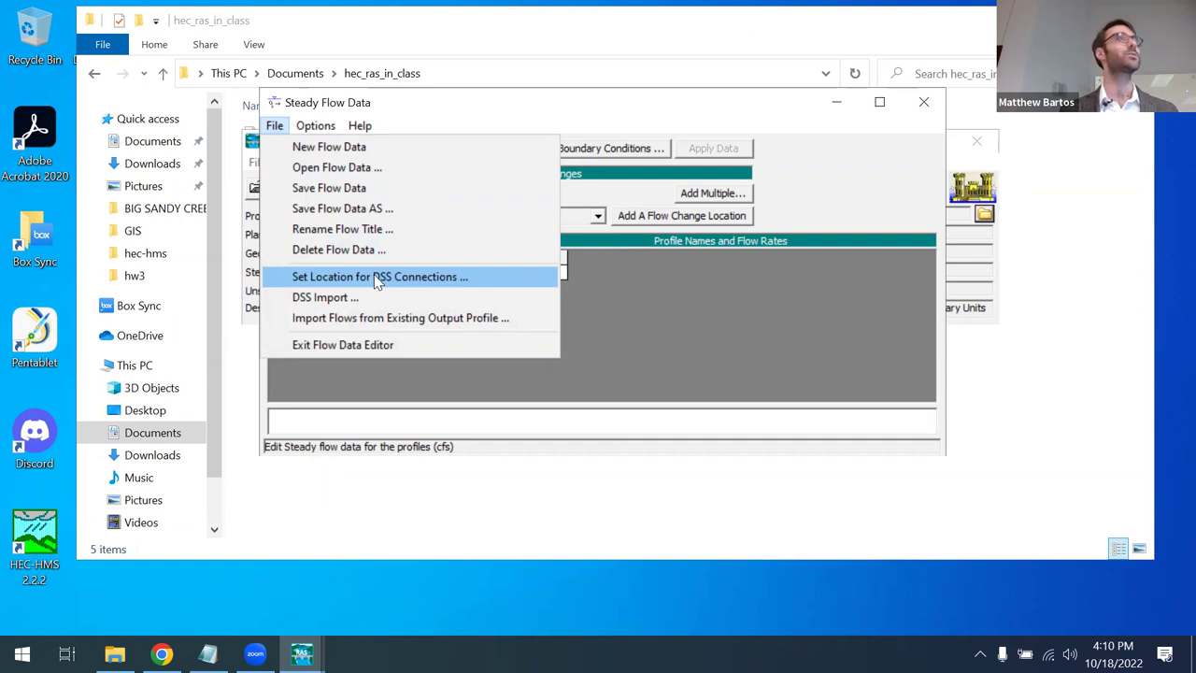
Open Set Locations for DSS Connections and maximize the dialog.
left_click(377, 278)
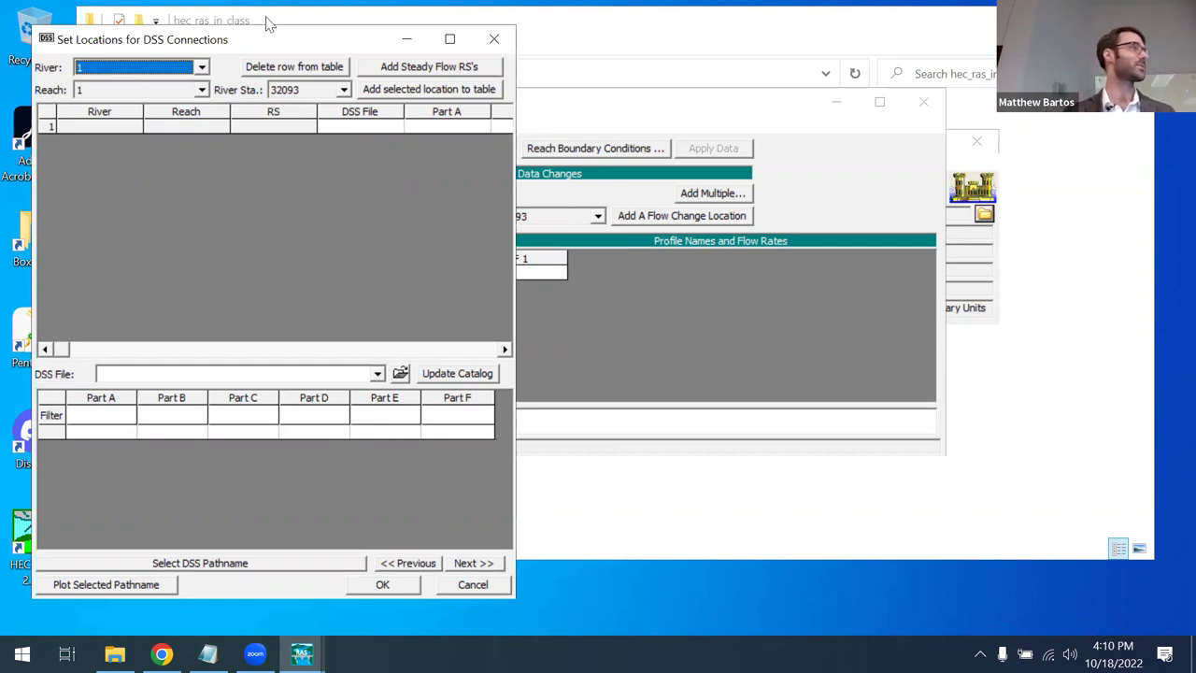
left_click_drag(278, 42, 540, 35)
left_click(536, 35)
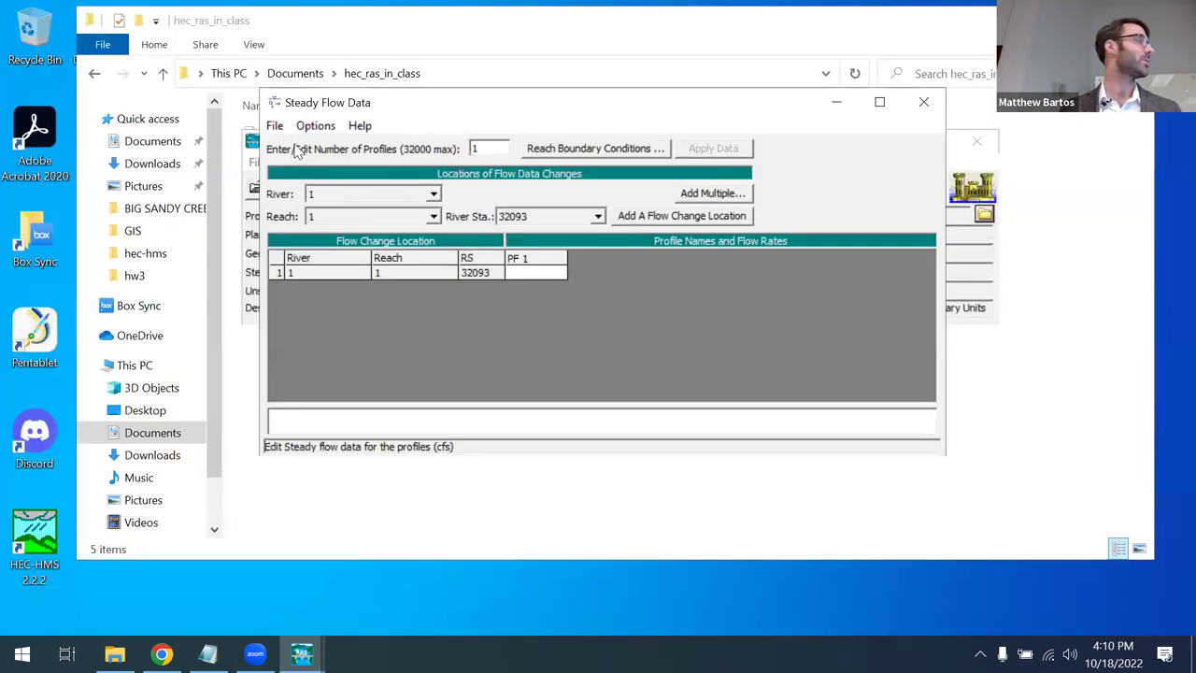
left_click(275, 126)
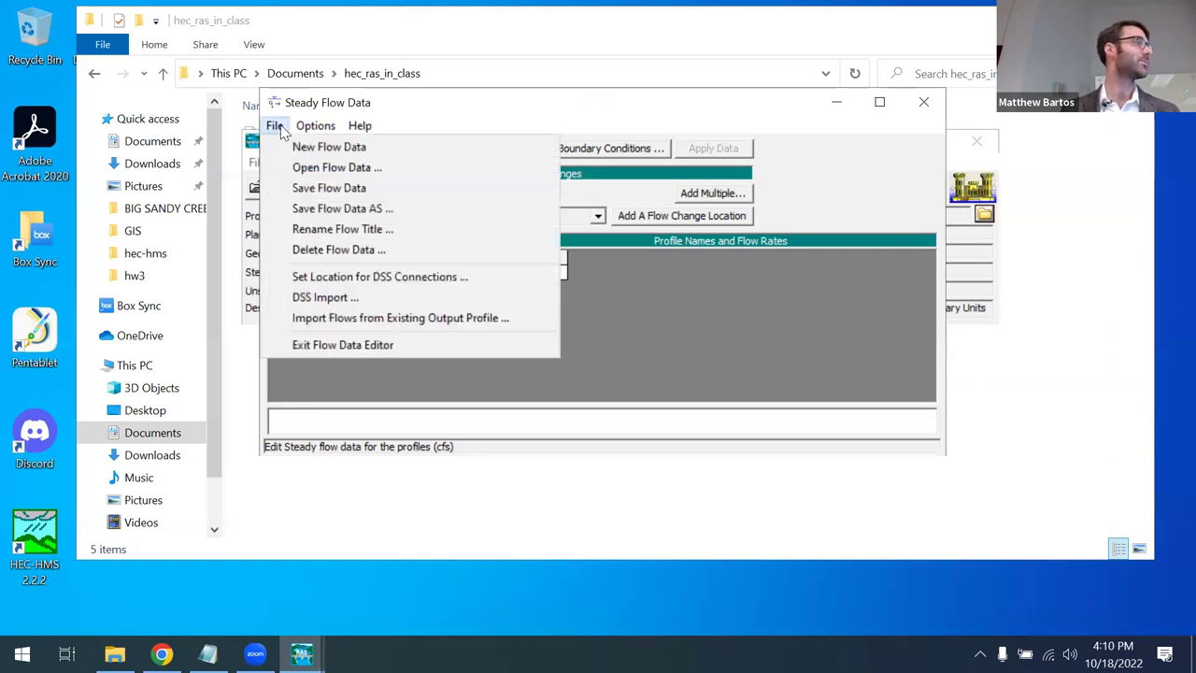
left_click(365, 280)
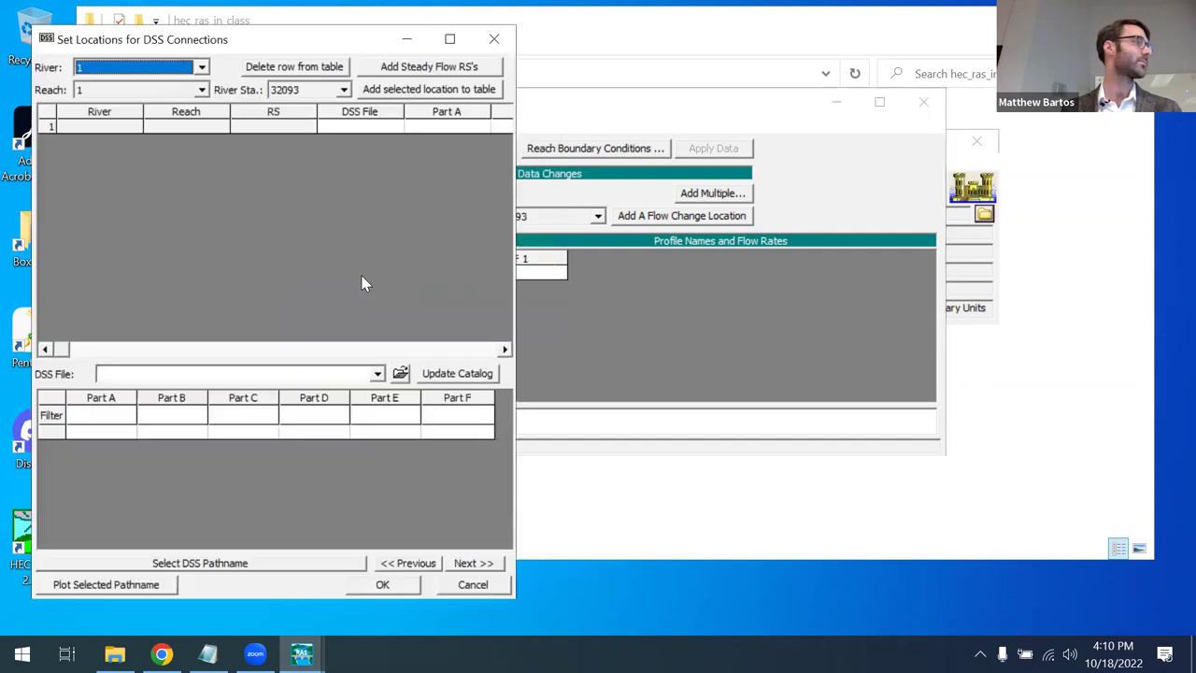
left_click(450, 40)
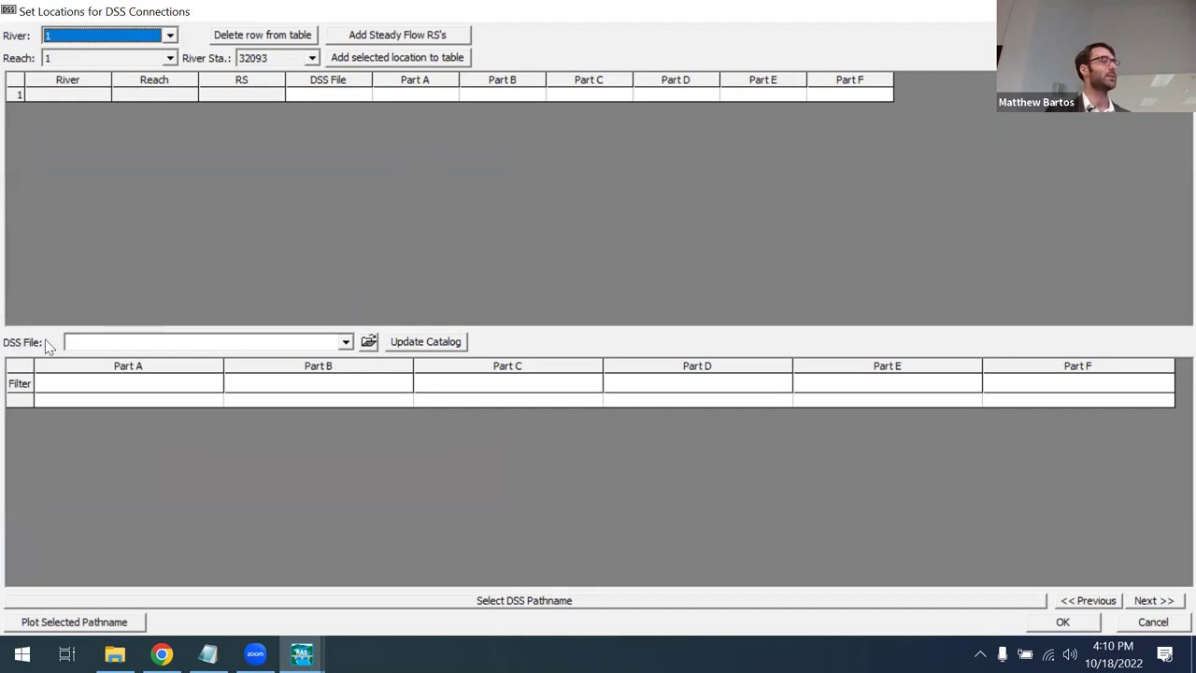
Select Waller.dss from Documents > hec_ras_in_class as the DSS file.
left_click(370, 343)
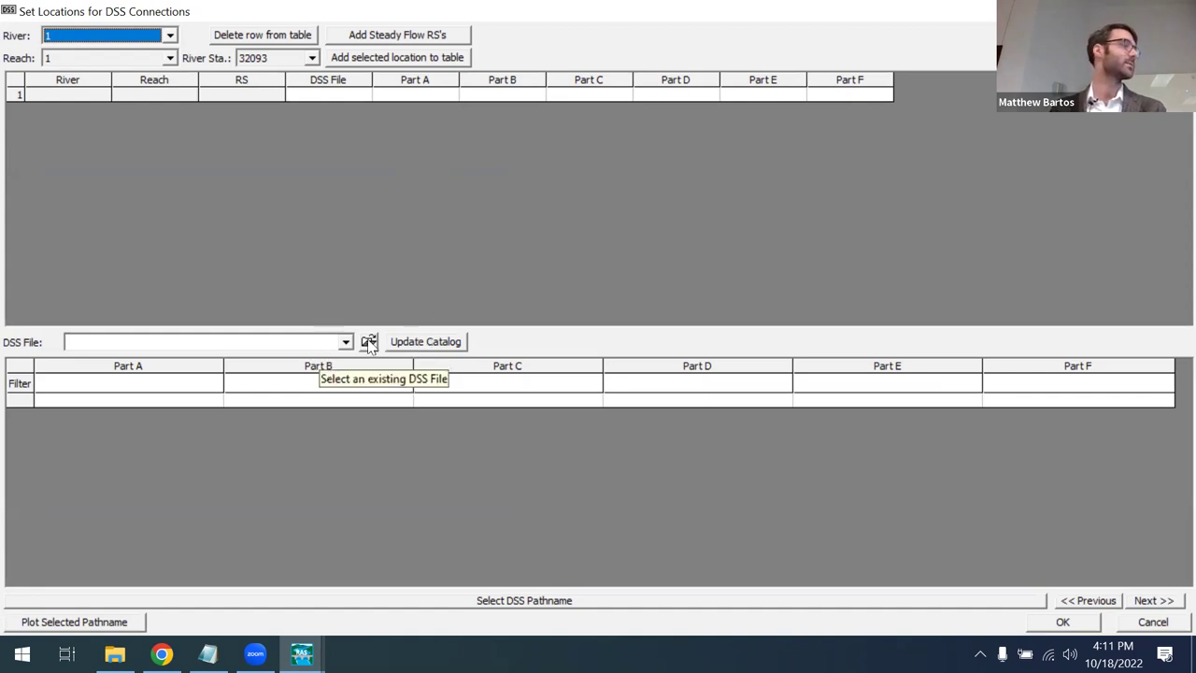
left_click(370, 343)
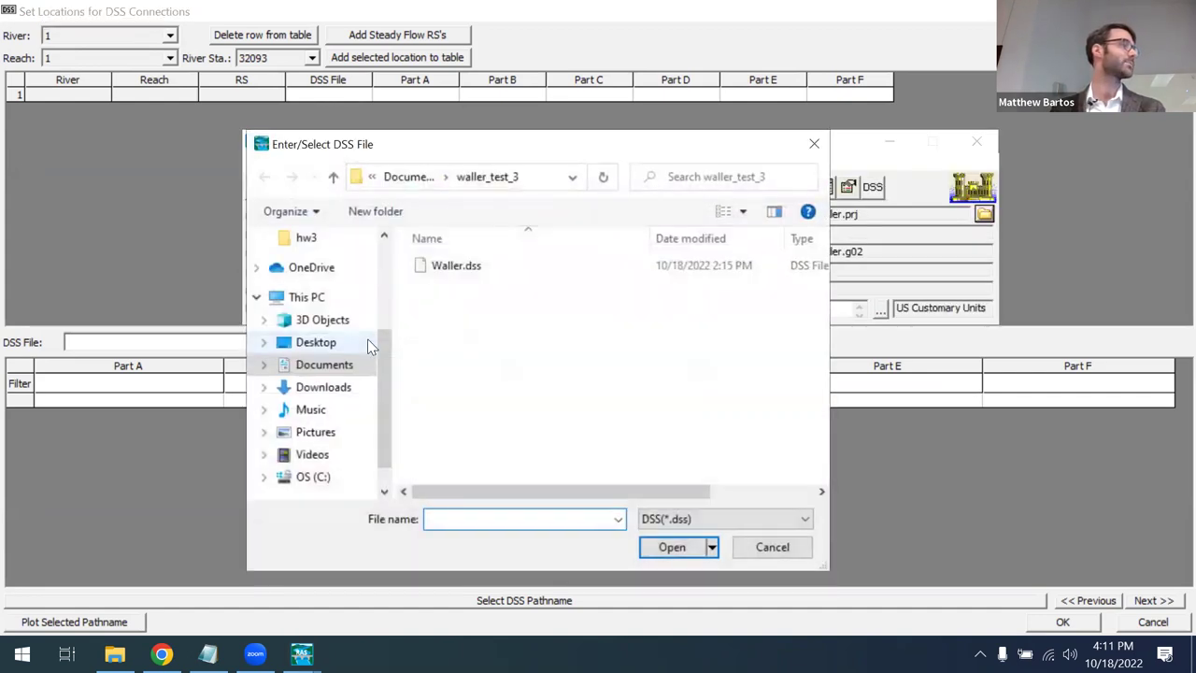
left_click(411, 176)
scroll(564, 396, "down", 1)
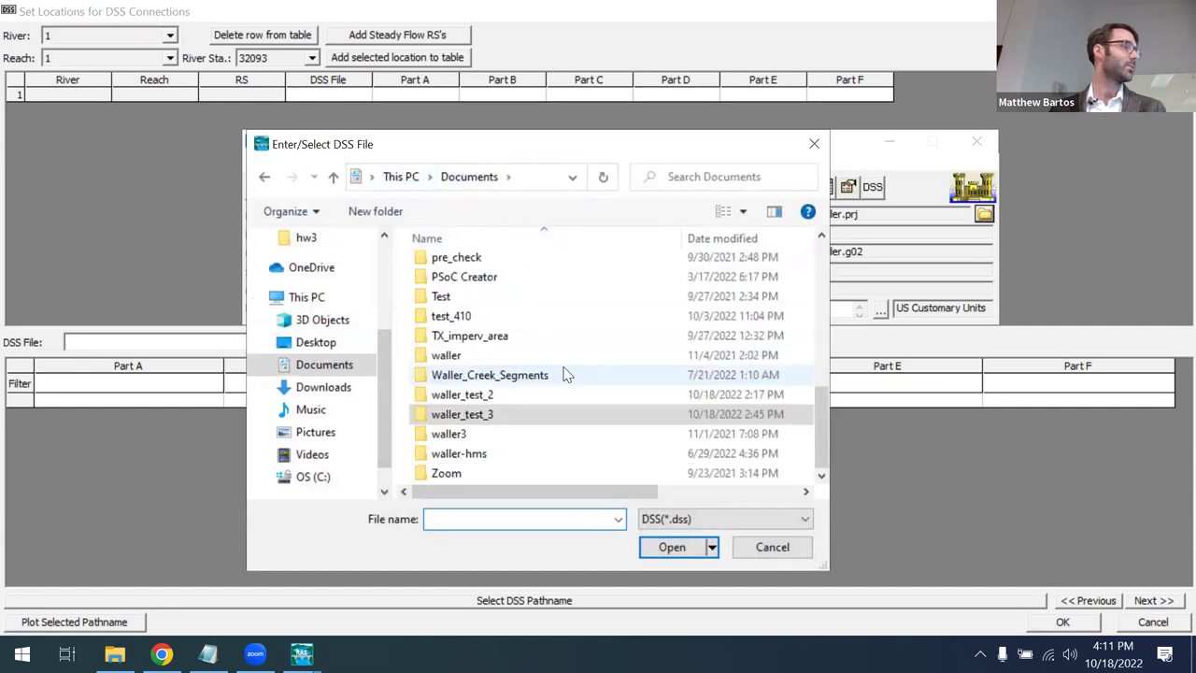
scroll(565, 397, "up", 2)
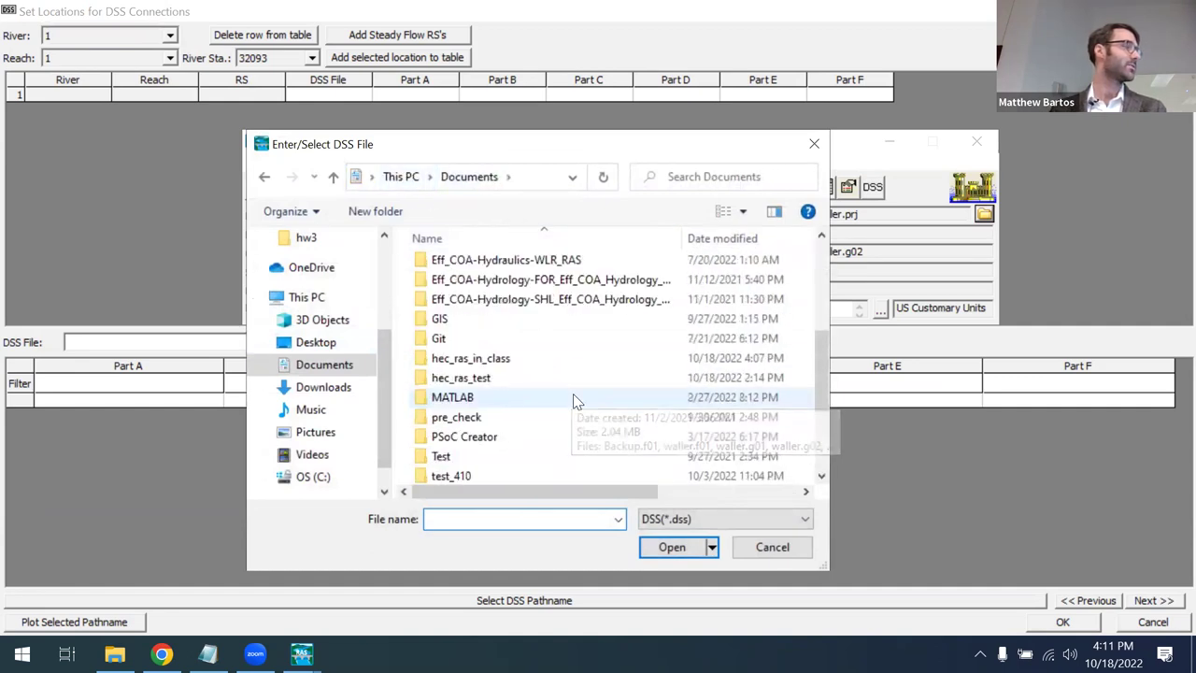
double_click(486, 360)
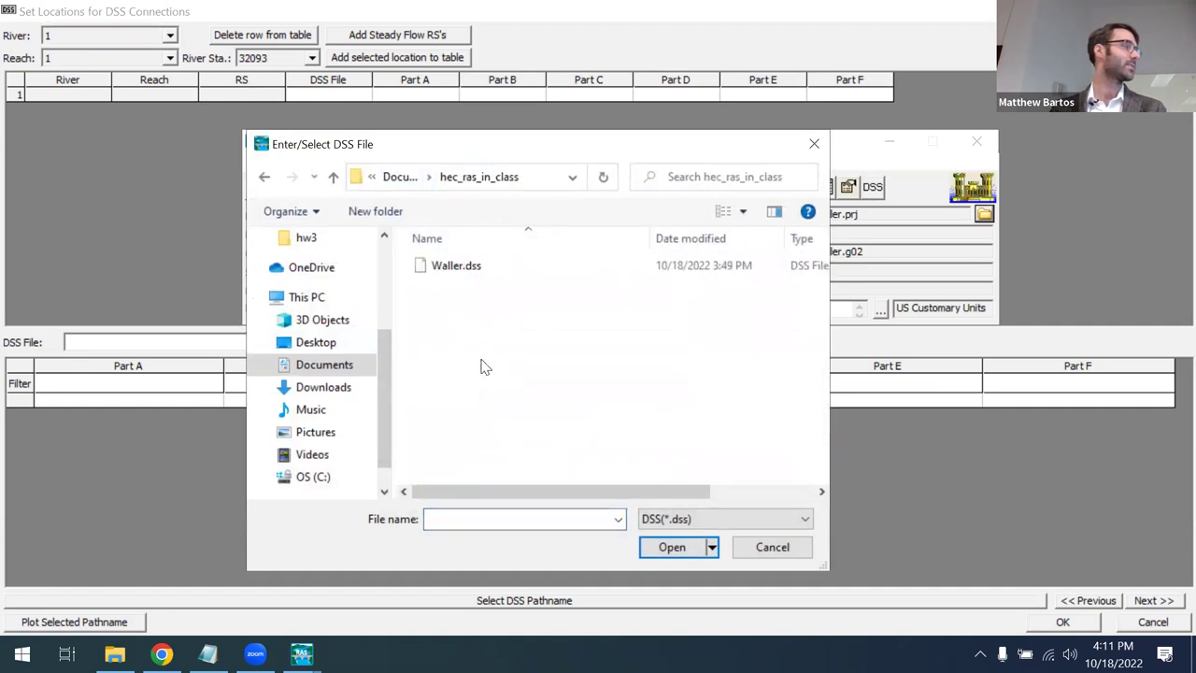
double_click(464, 266)
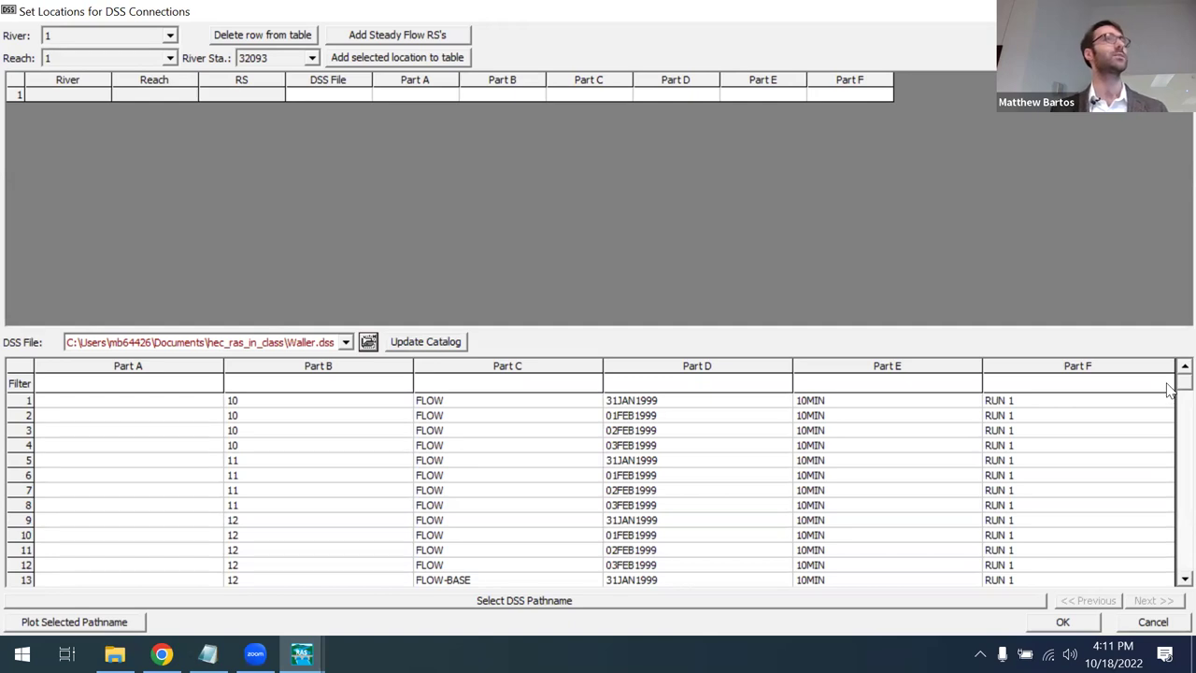
Select the MLK FLOW 01FEB1999 record, row 182, in the DSS pathname catalog.
left_click_drag(1168, 391, 1168, 581)
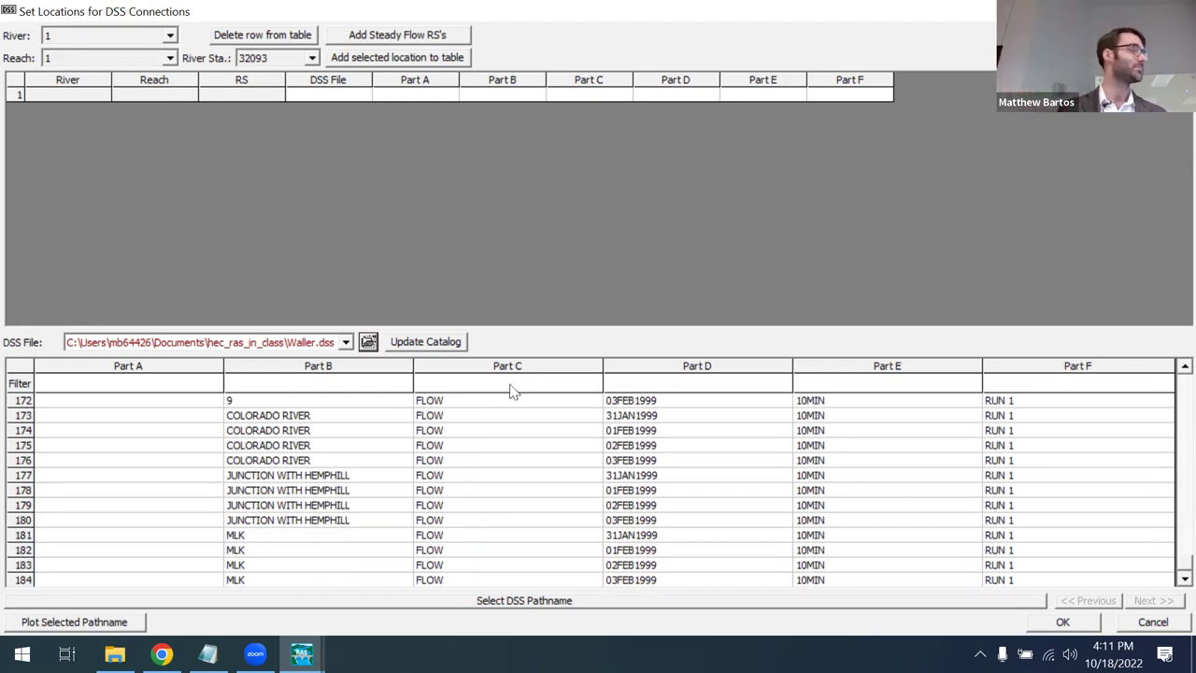
left_click(251, 553)
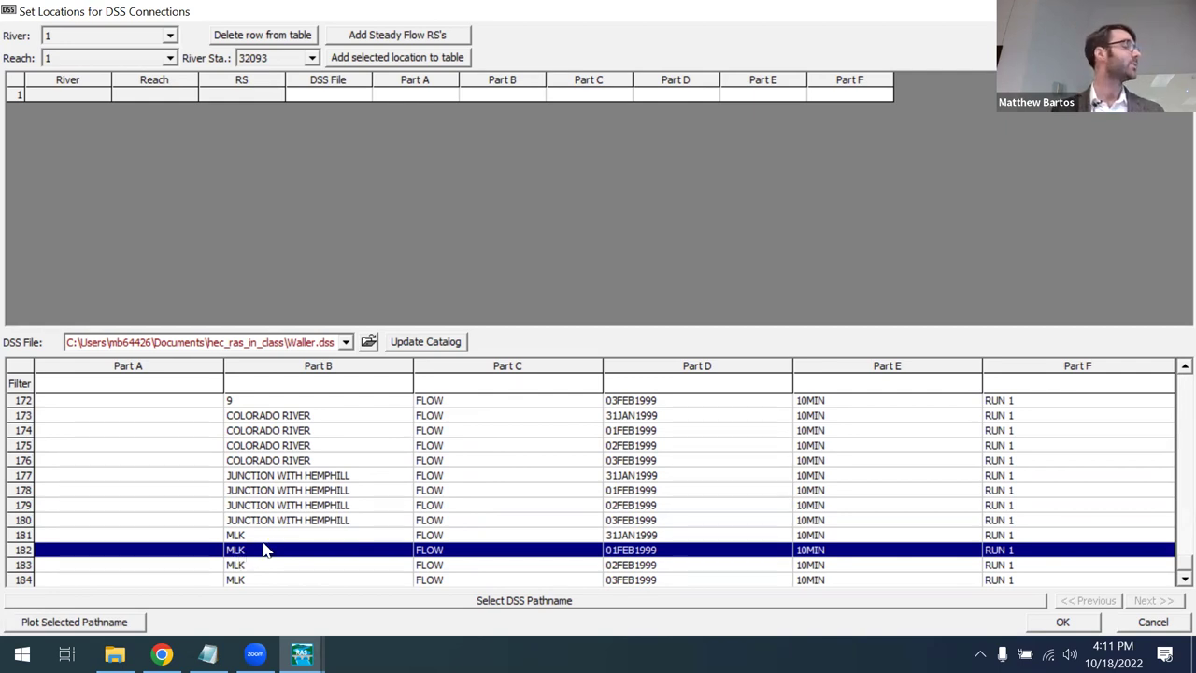
left_click(79, 622)
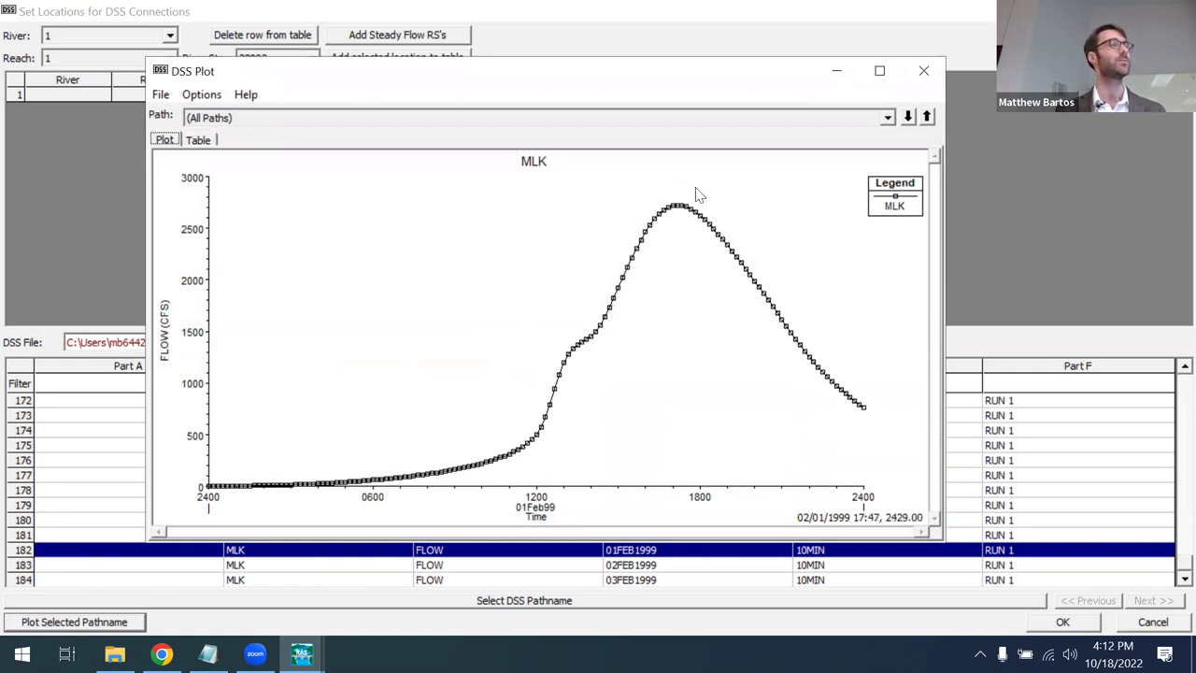
left_click(918, 75)
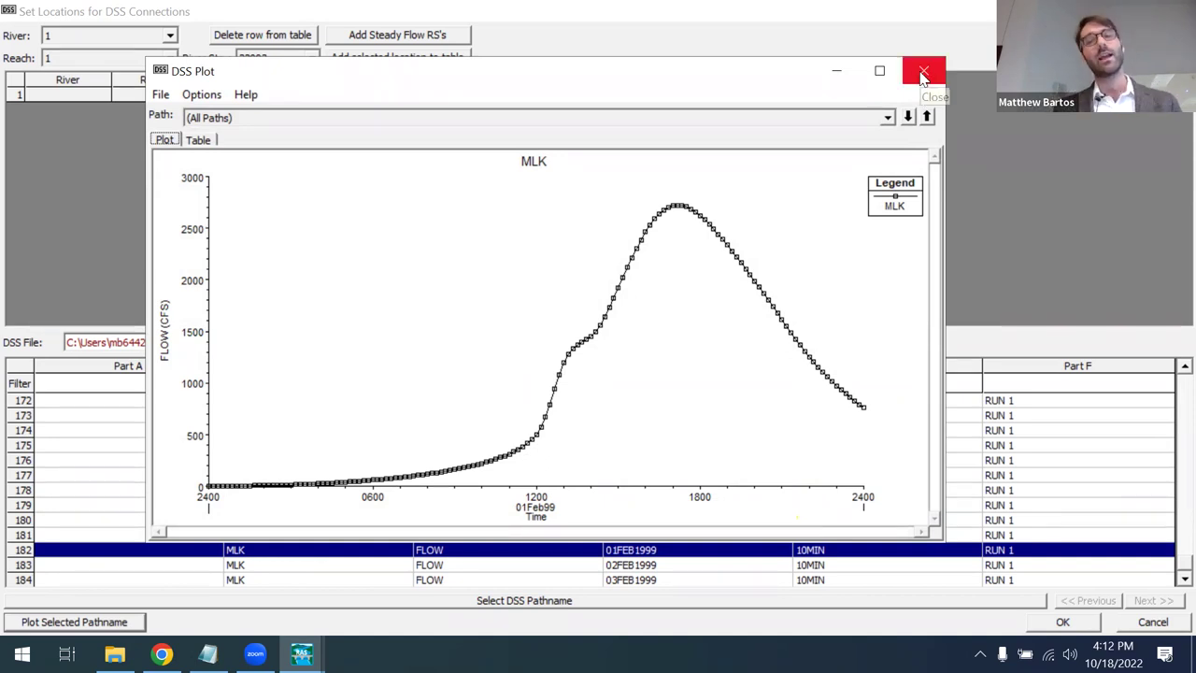
left_click(924, 74)
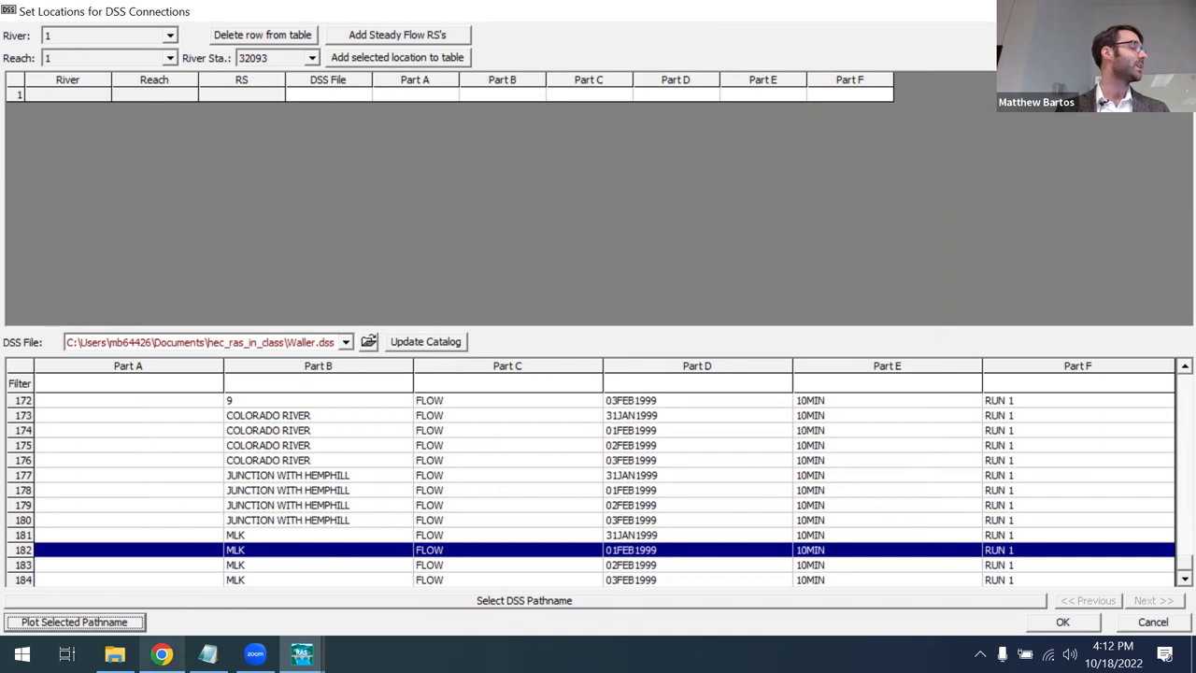
In Chrome, show page 9 of hec-ras-tutorial.pdf with the HEC-HMS junction to cross-section table.
left_click(162, 653)
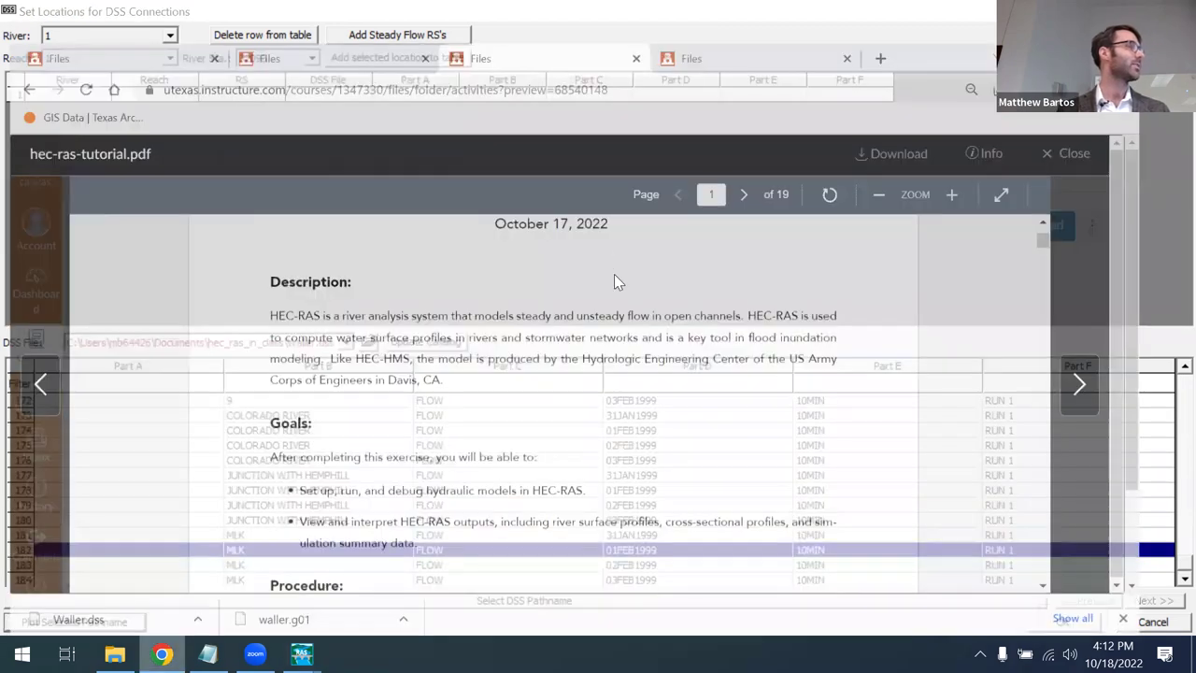
scroll(561, 308, "down", 20)
scroll(631, 312, "down", 20)
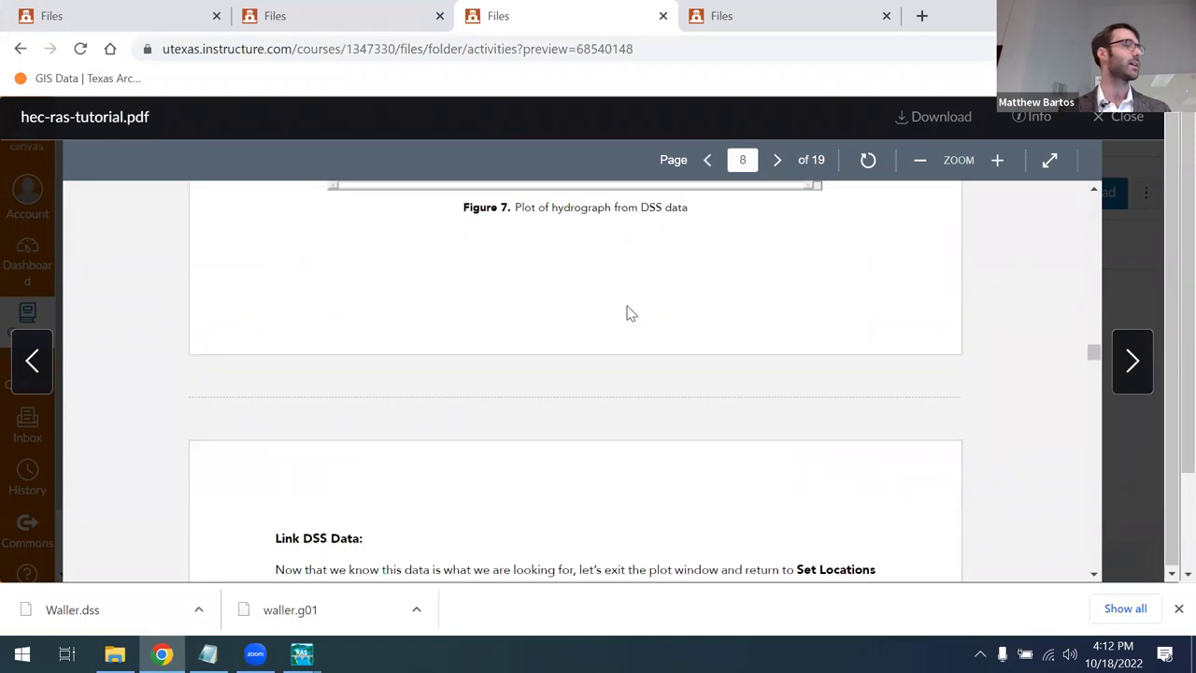
scroll(631, 313, "down", 5)
scroll(631, 322, "down", 10)
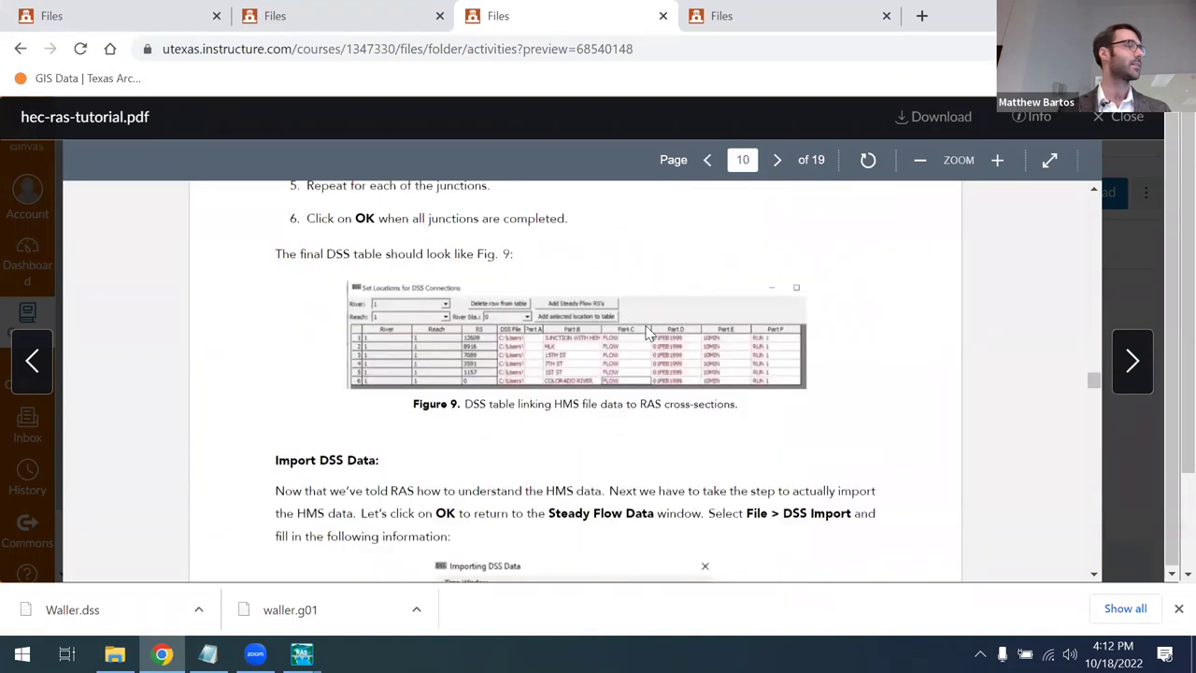
scroll(664, 348, "up", 4)
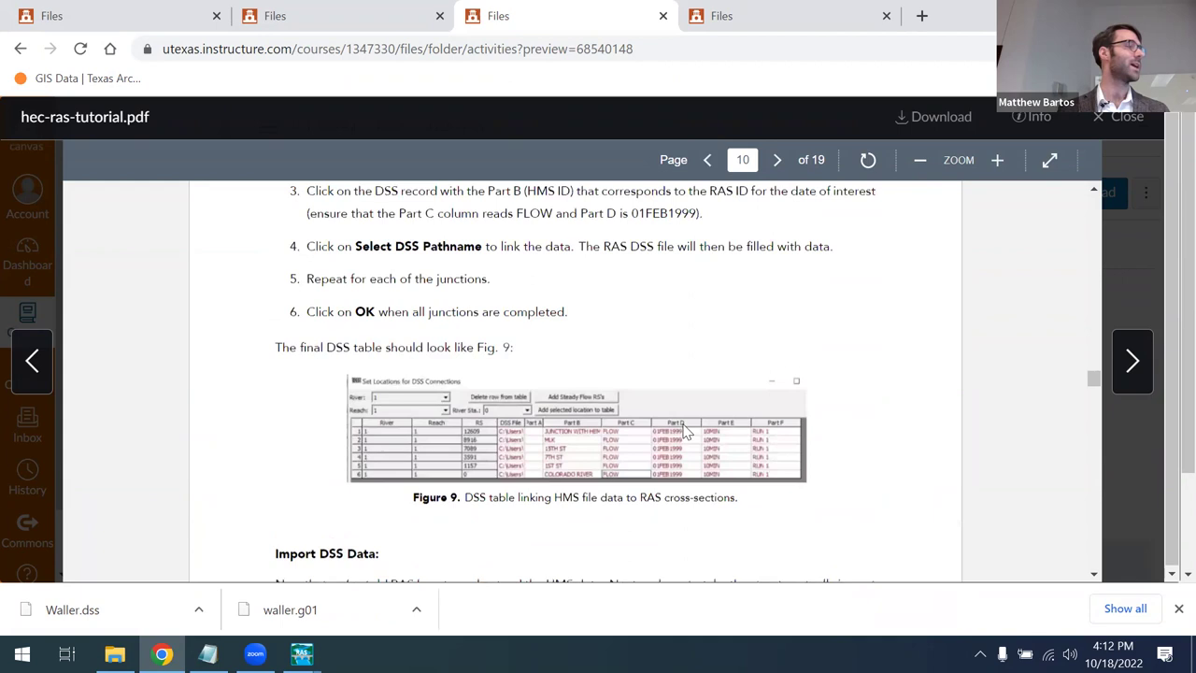
scroll(645, 444, "up", 10)
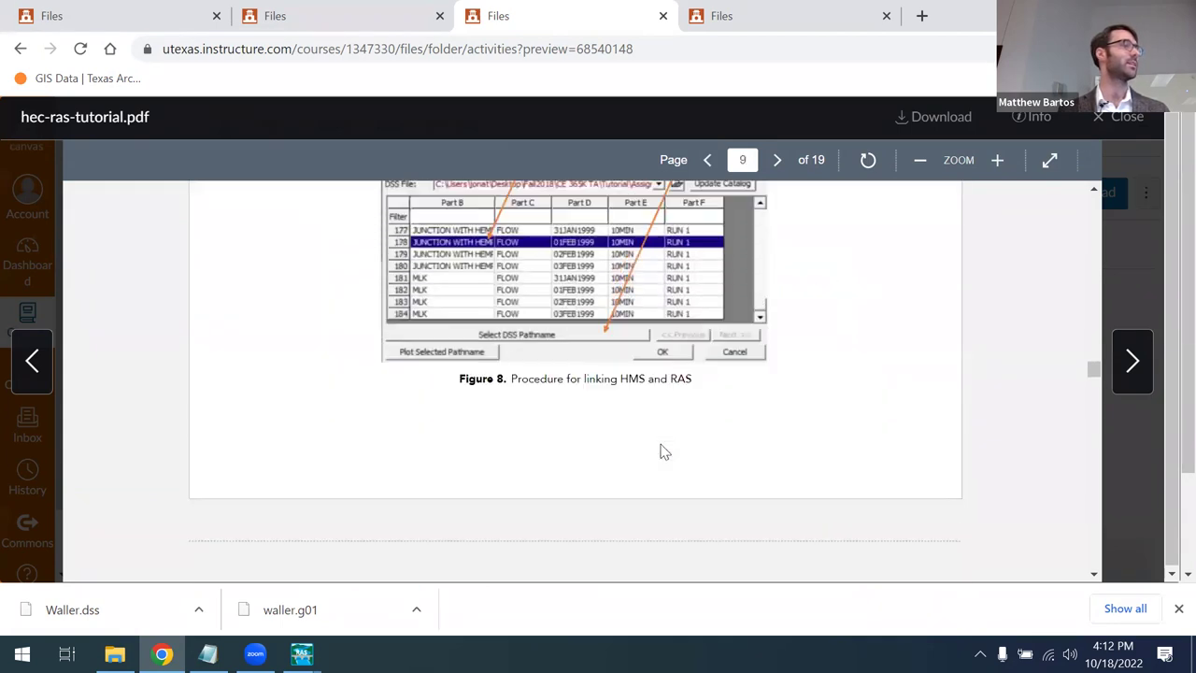
scroll(628, 386, "down", 2)
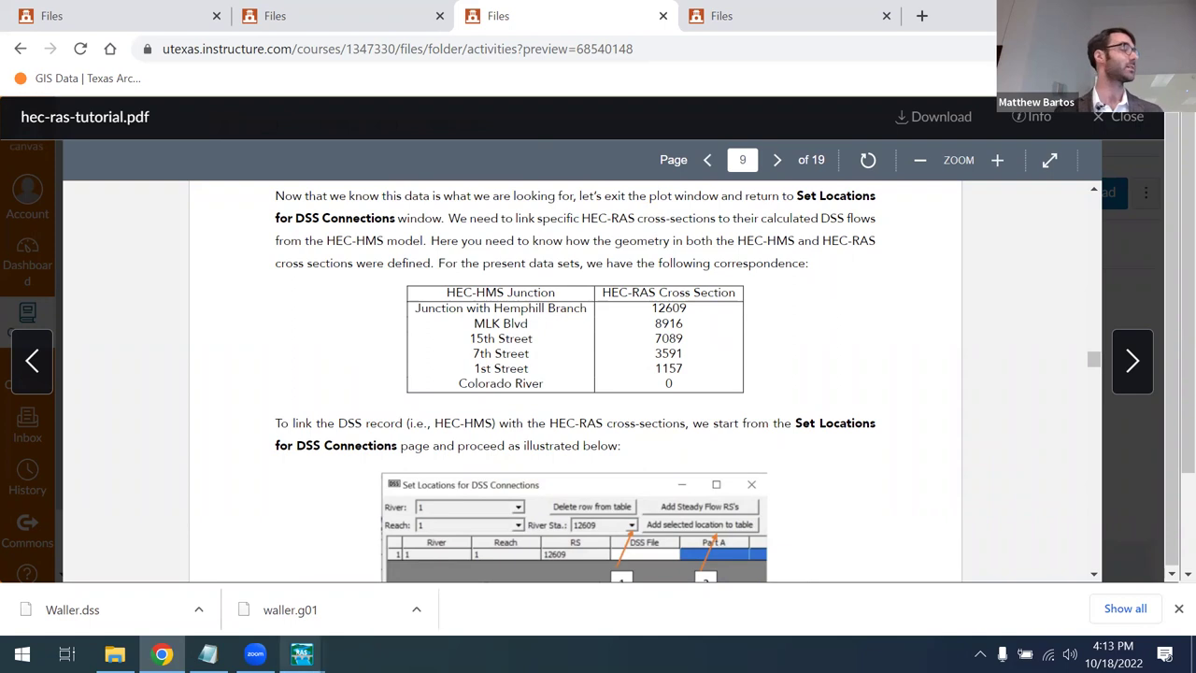
mouse_move(301, 654)
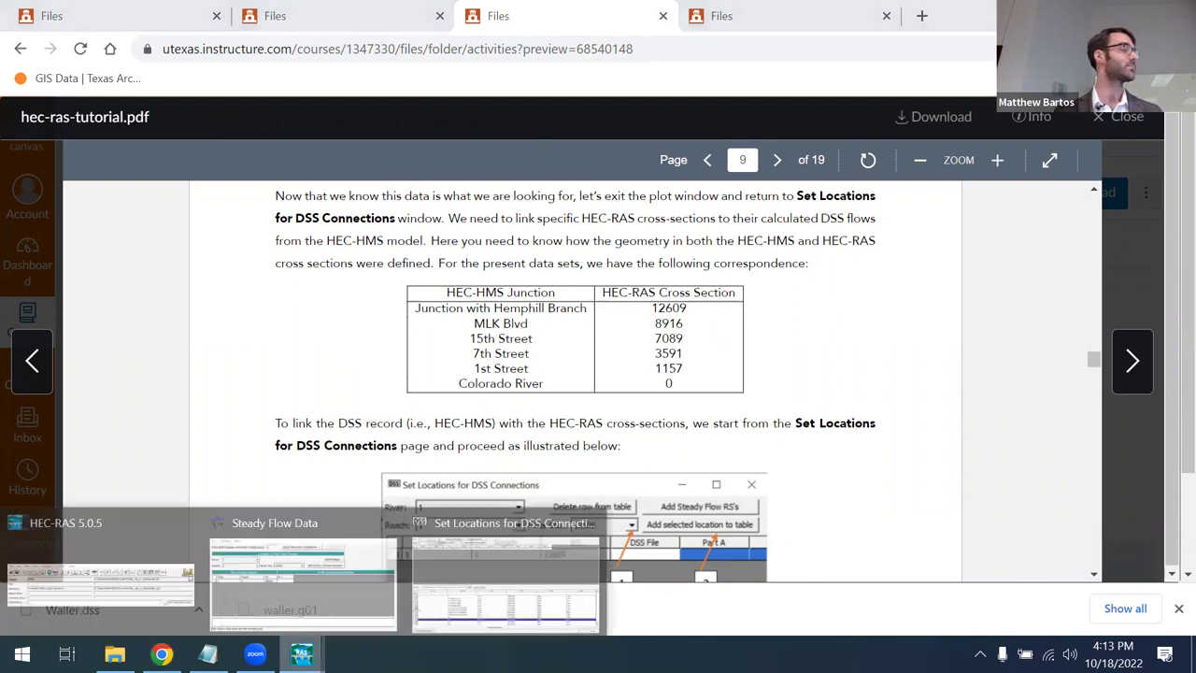
Add river station 12609 and assign it Waller.dss's JUNCTION WITH HEMPHILL 01FEB1999 10MIN flow record.
left_click(452, 584)
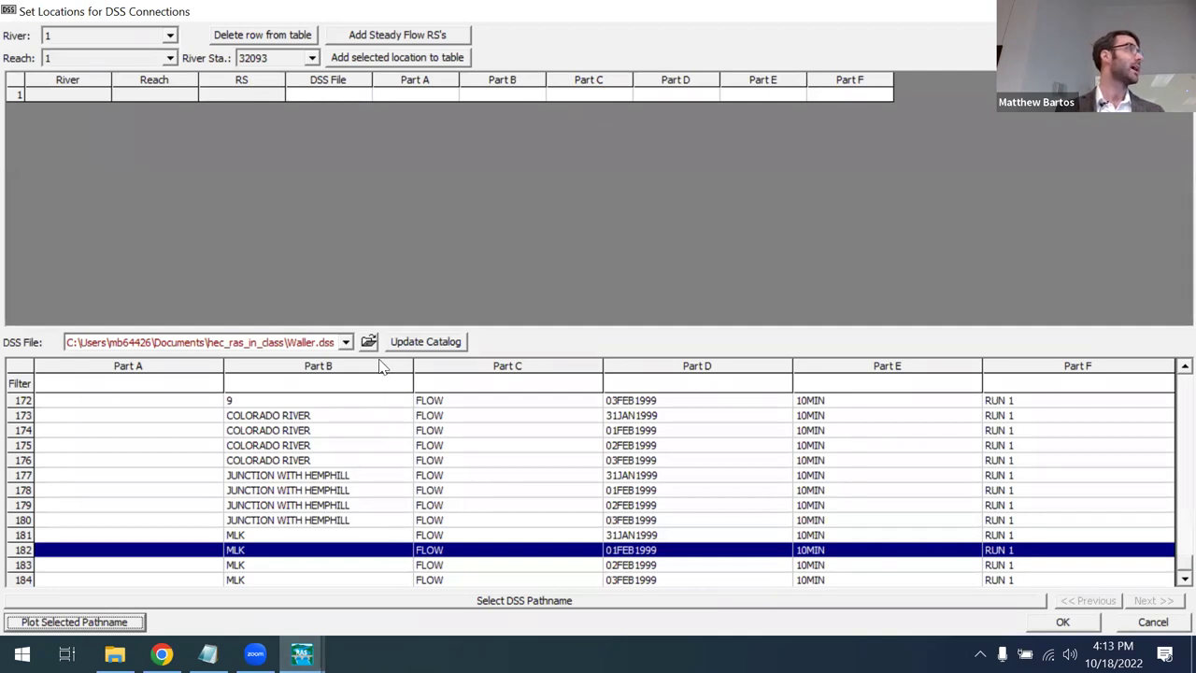
left_click(311, 58)
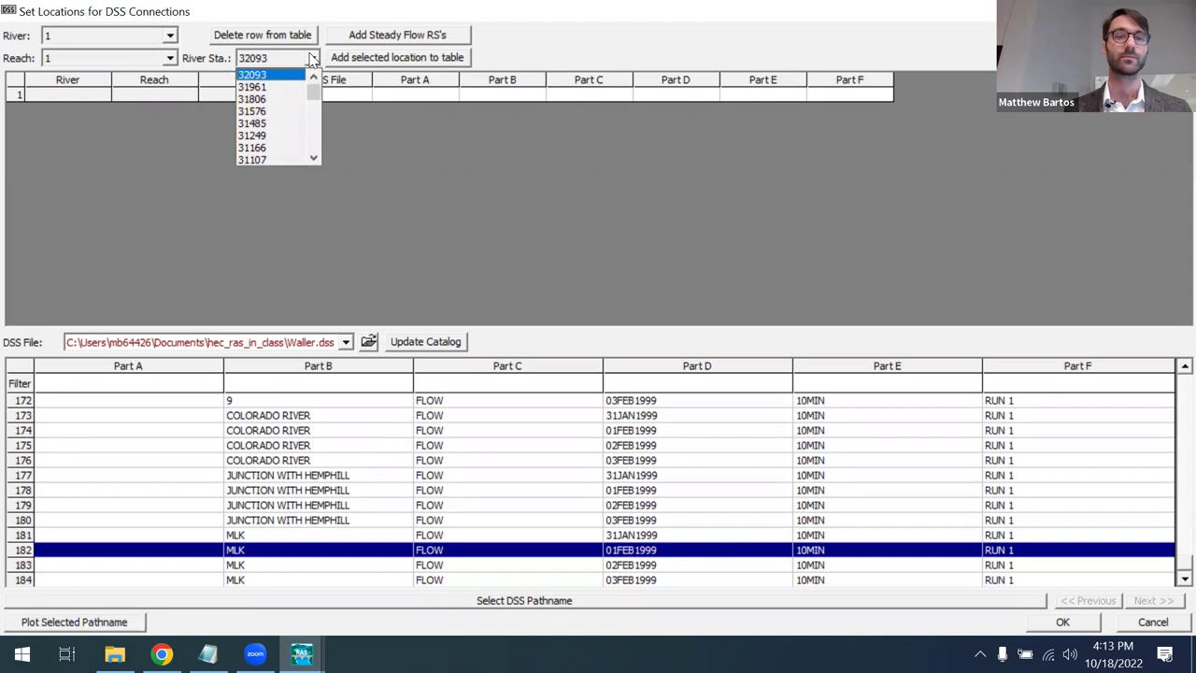
left_click_drag(310, 89, 315, 128)
scroll(262, 120, "up", 5)
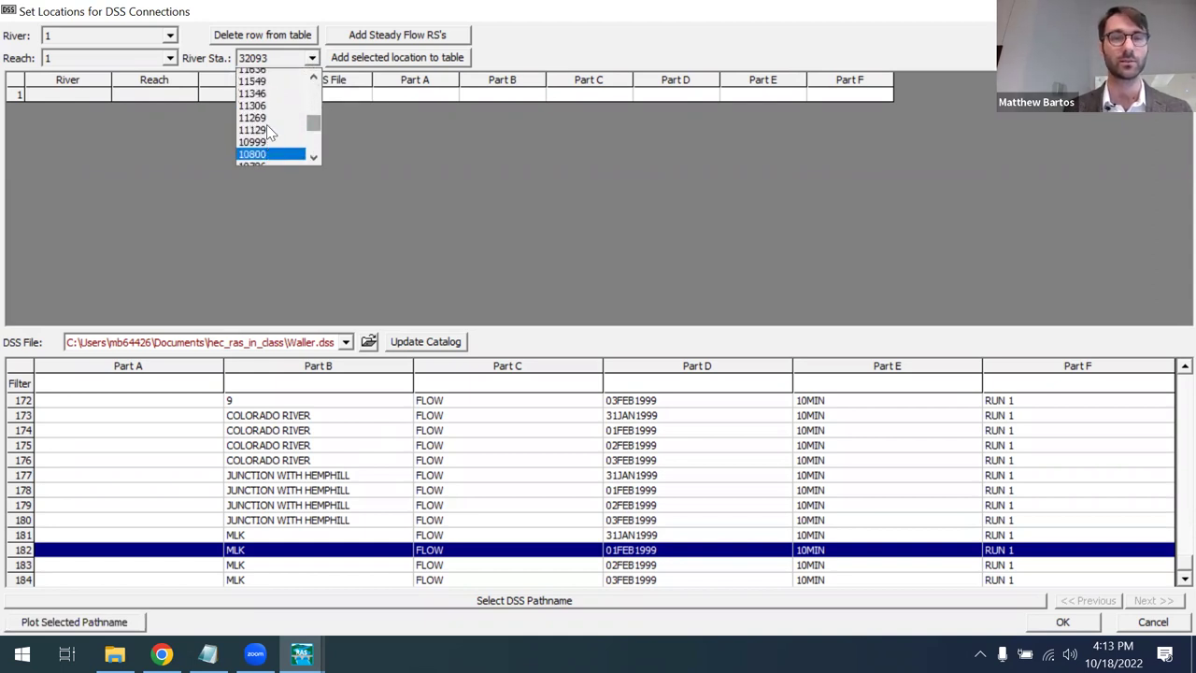
scroll(258, 114, "up", 3)
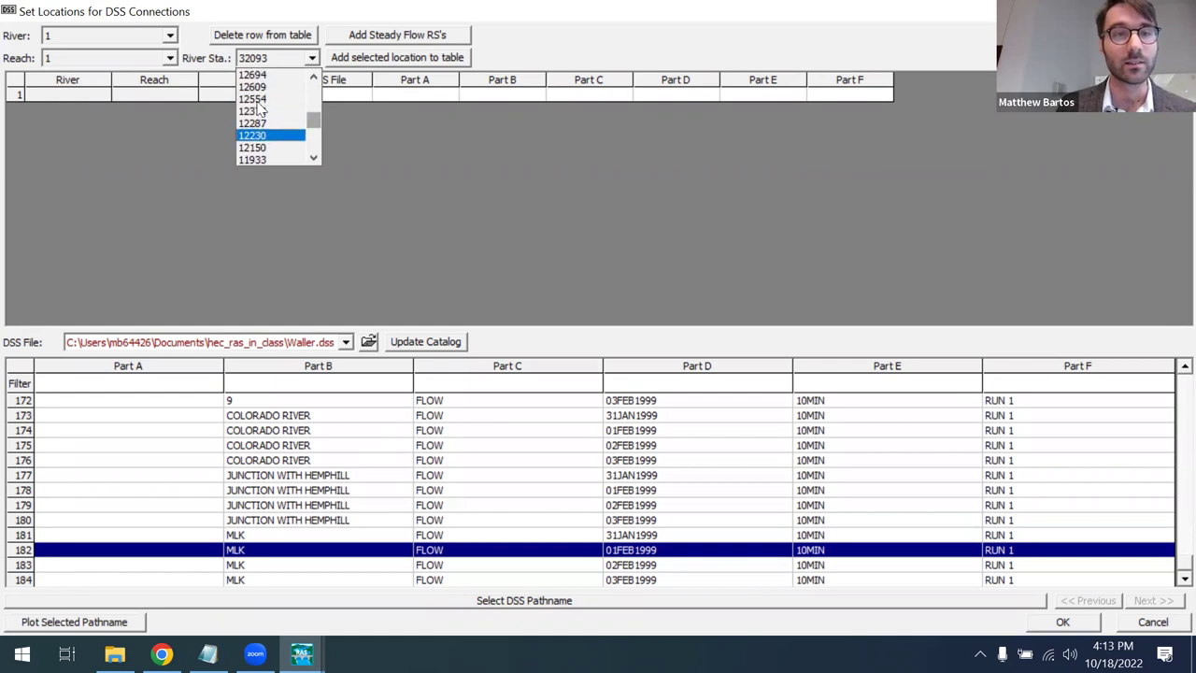
left_click(262, 87)
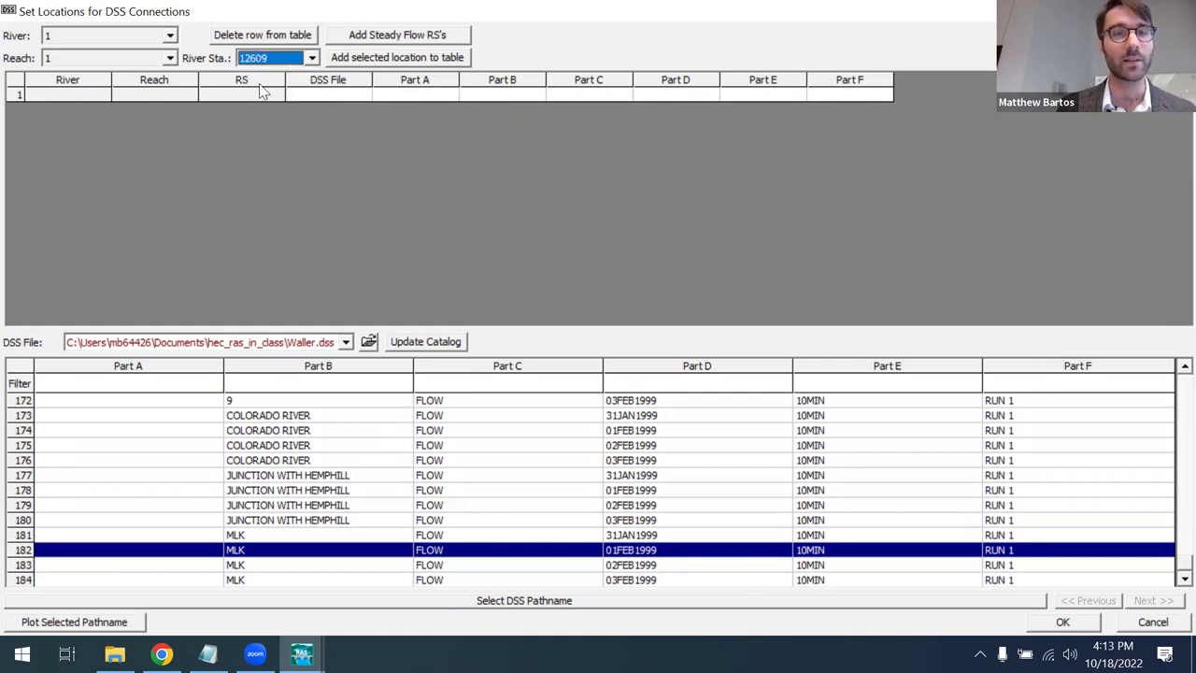
left_click(370, 61)
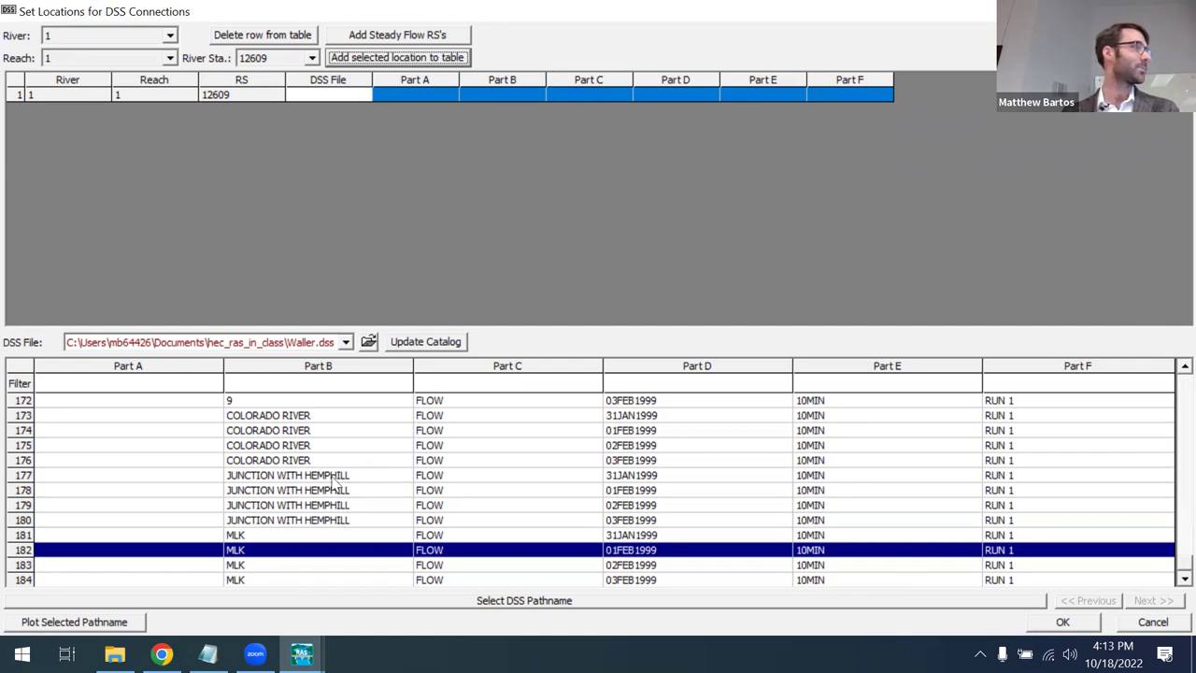
left_click(265, 494)
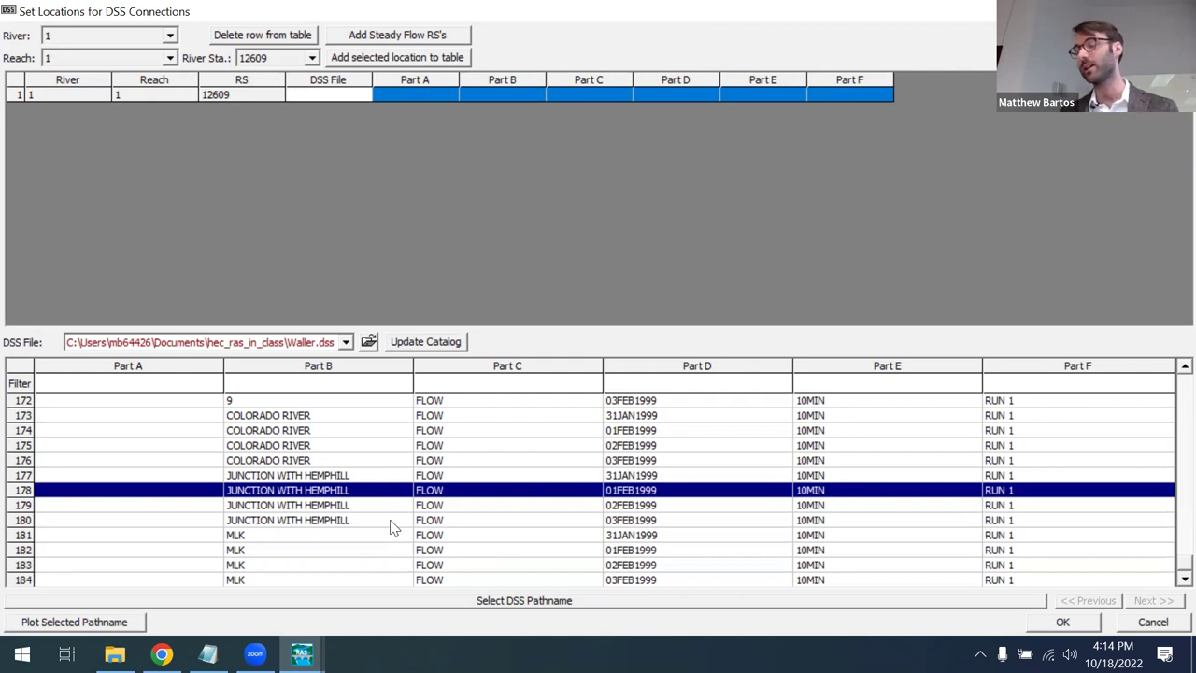
left_click(315, 506)
left_click(308, 492)
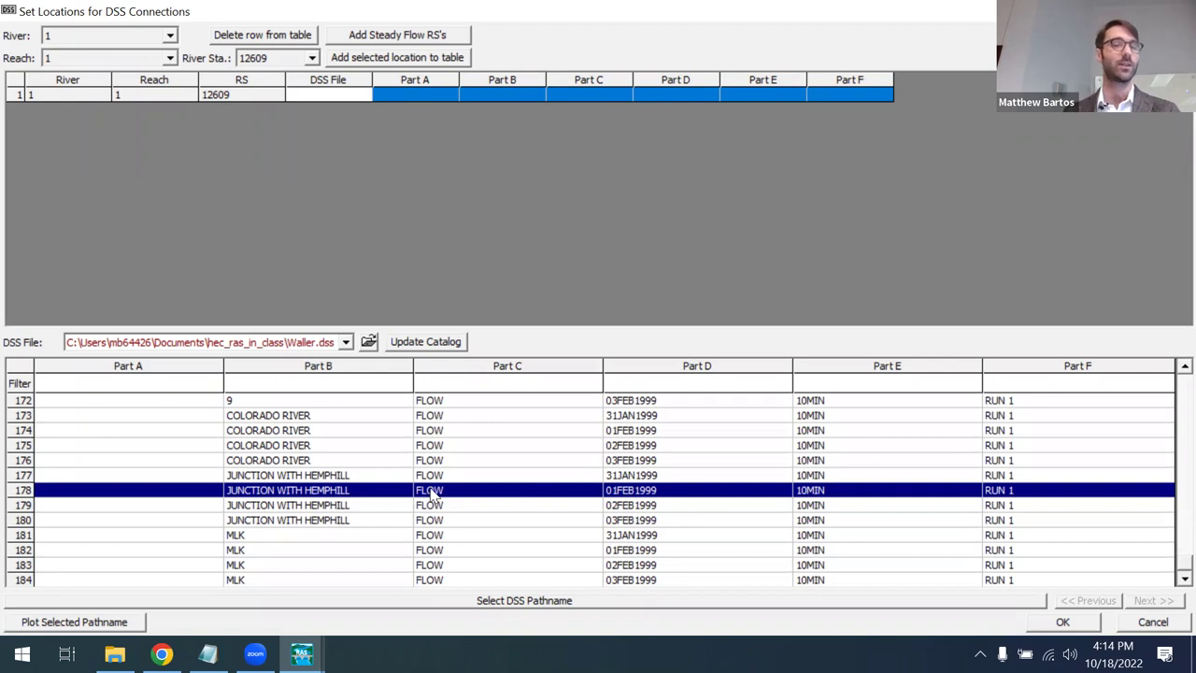
left_click(512, 603)
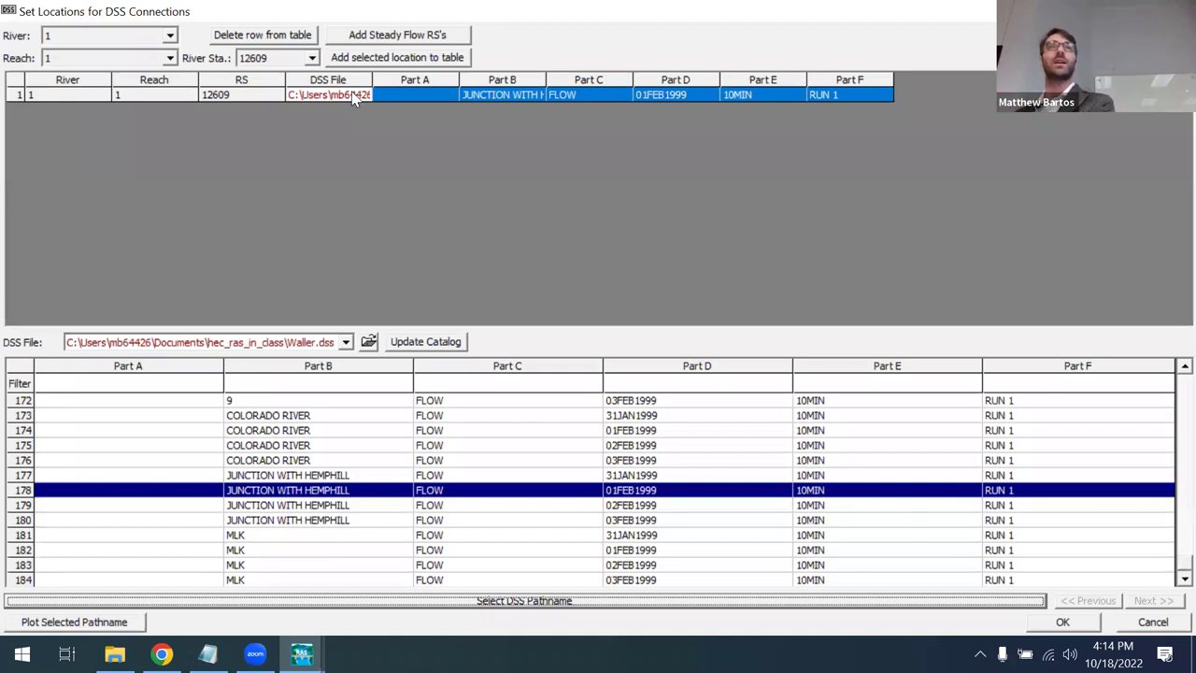
Add river station 8916 as a second row and assign it the MLK 01FEB1999 10MIN flow pathname.
left_click(312, 58)
scroll(276, 106, "down", 2)
scroll(276, 105, "down", 10)
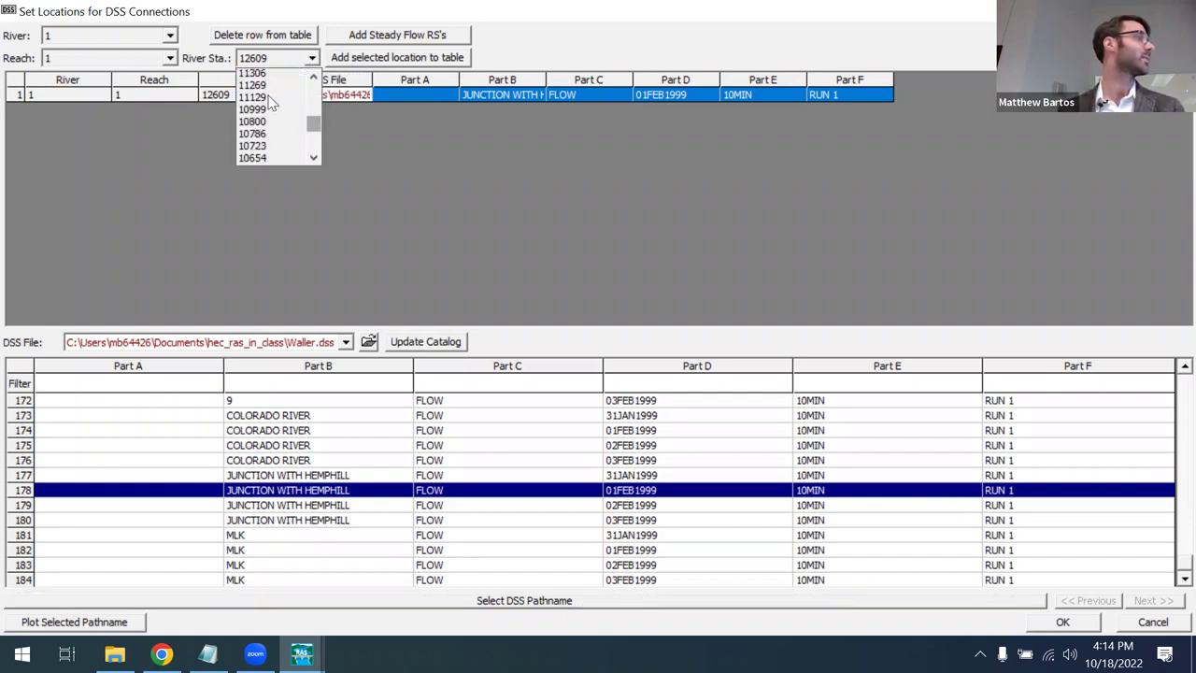
scroll(269, 102, "down", 4)
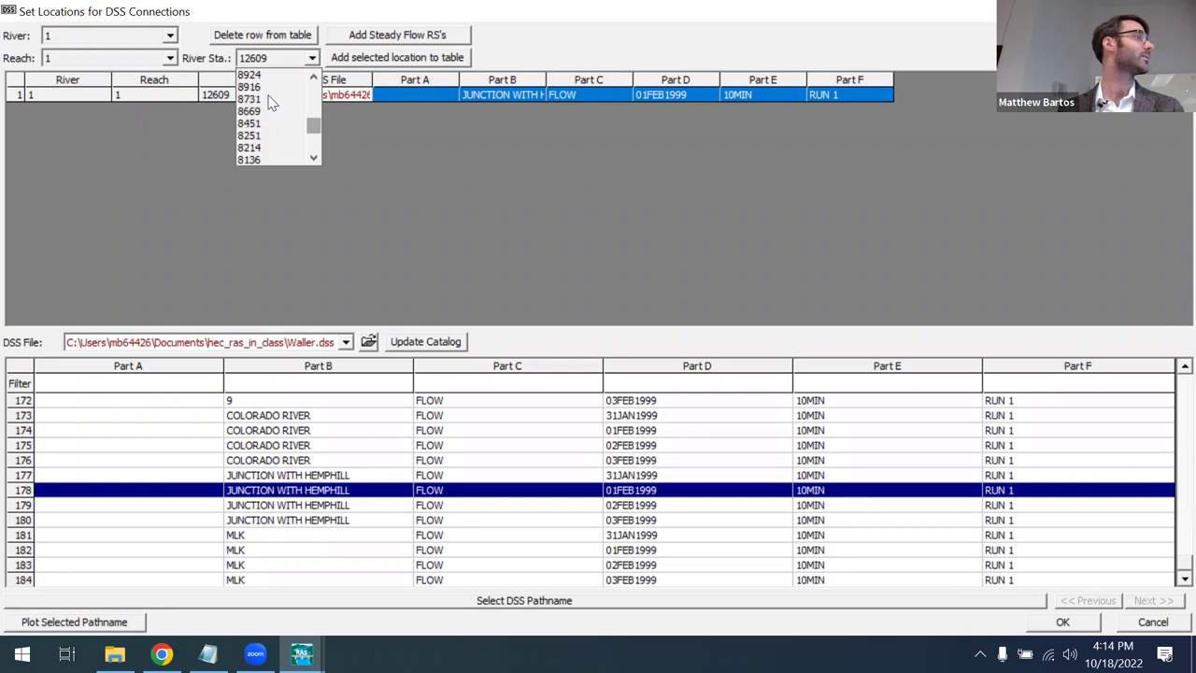
left_click(257, 90)
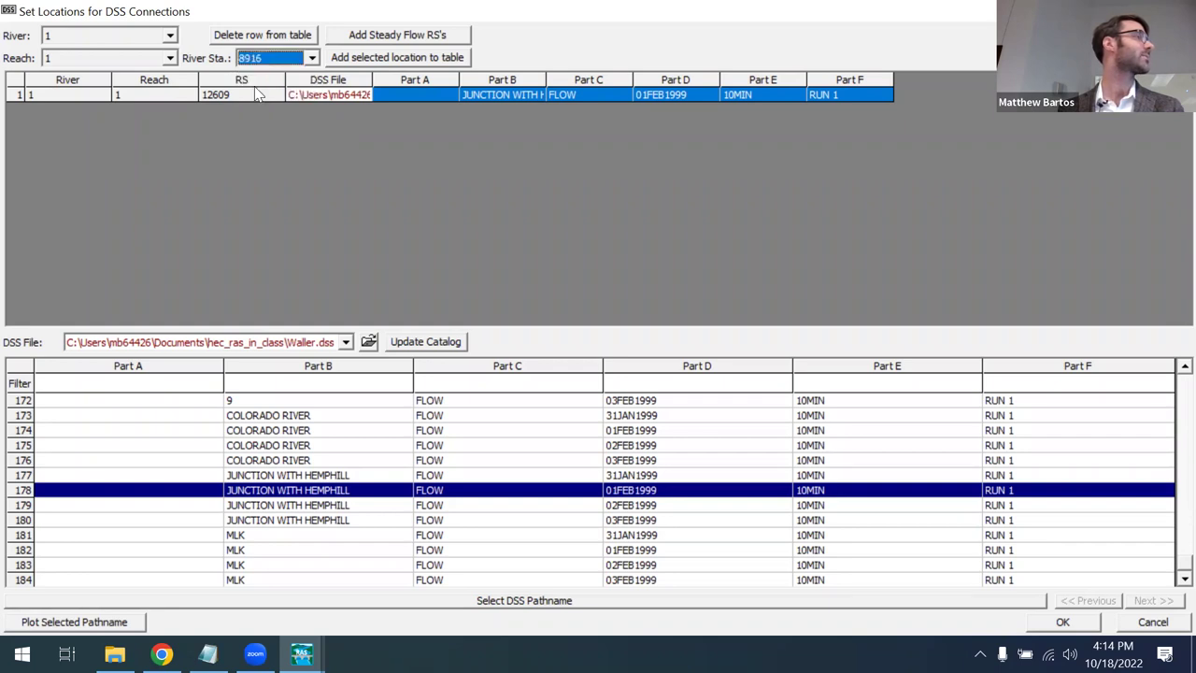
left_click(397, 58)
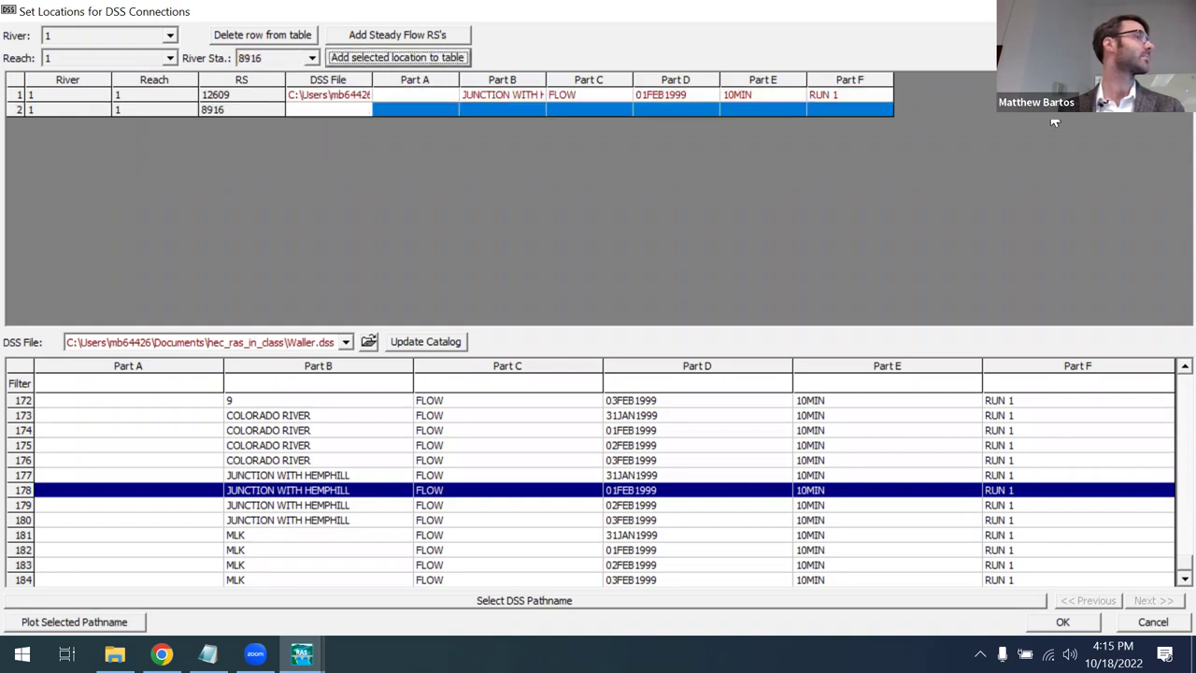
left_click_drag(546, 79, 589, 77)
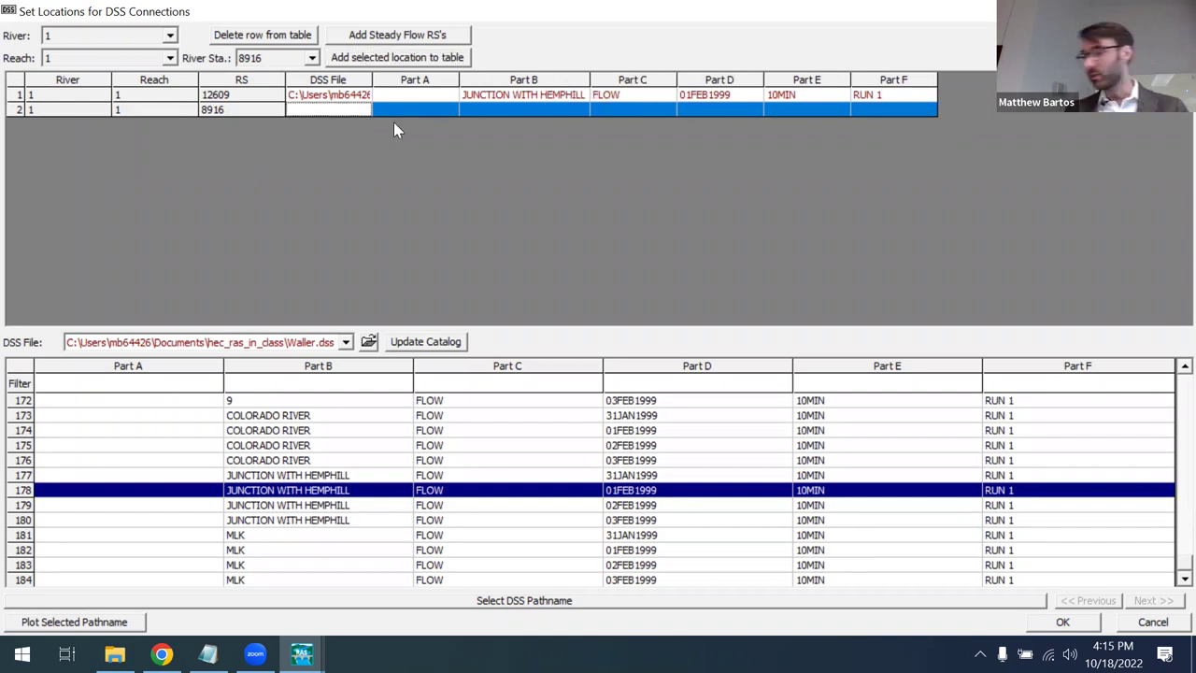
left_click(369, 551)
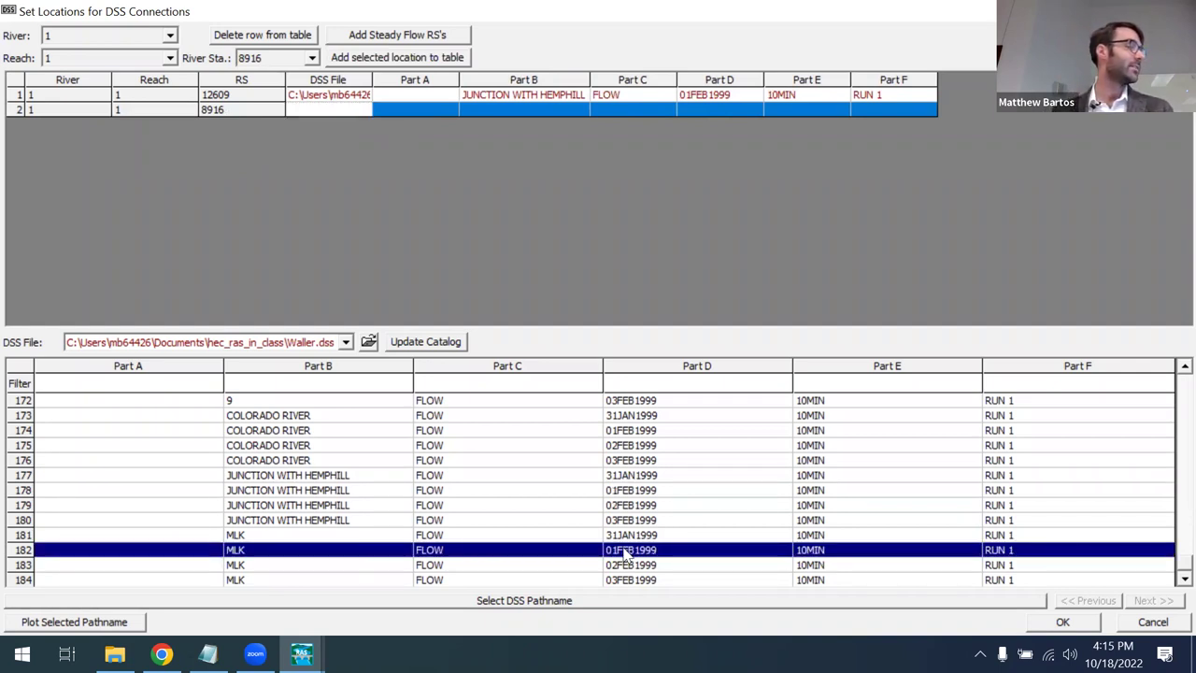
left_click(526, 603)
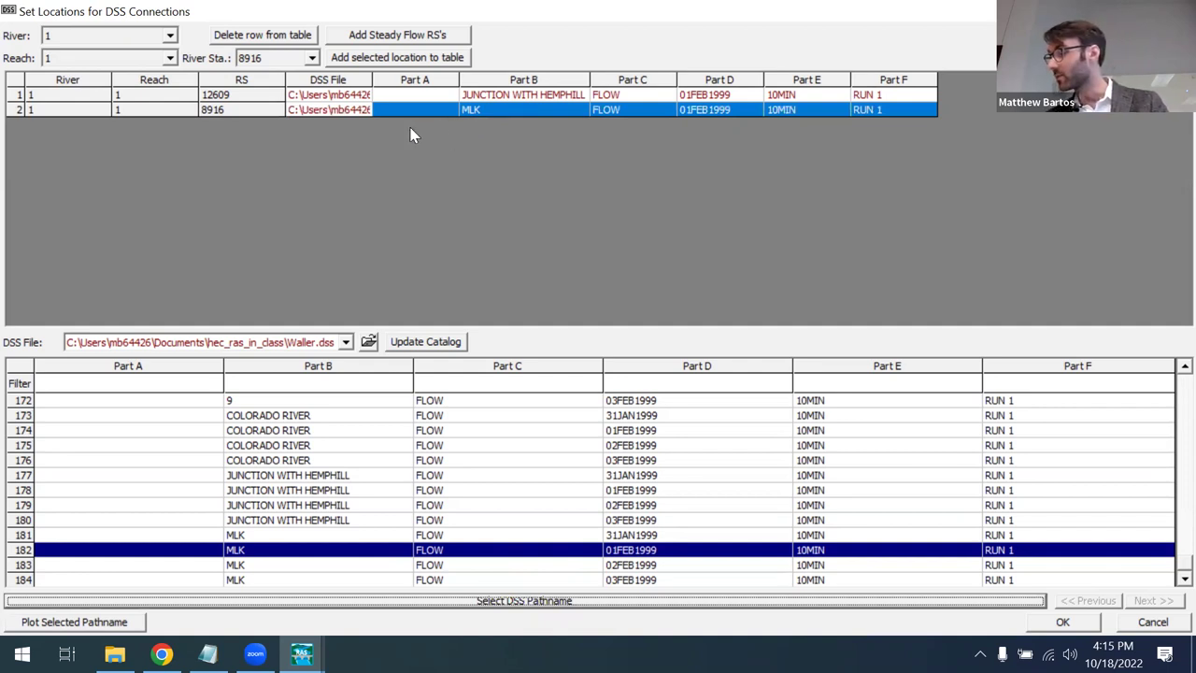
Add river station 7089 as a third row and assign it the 15TH ST 01FEB1999 10MIN flow pathname.
left_click(312, 58)
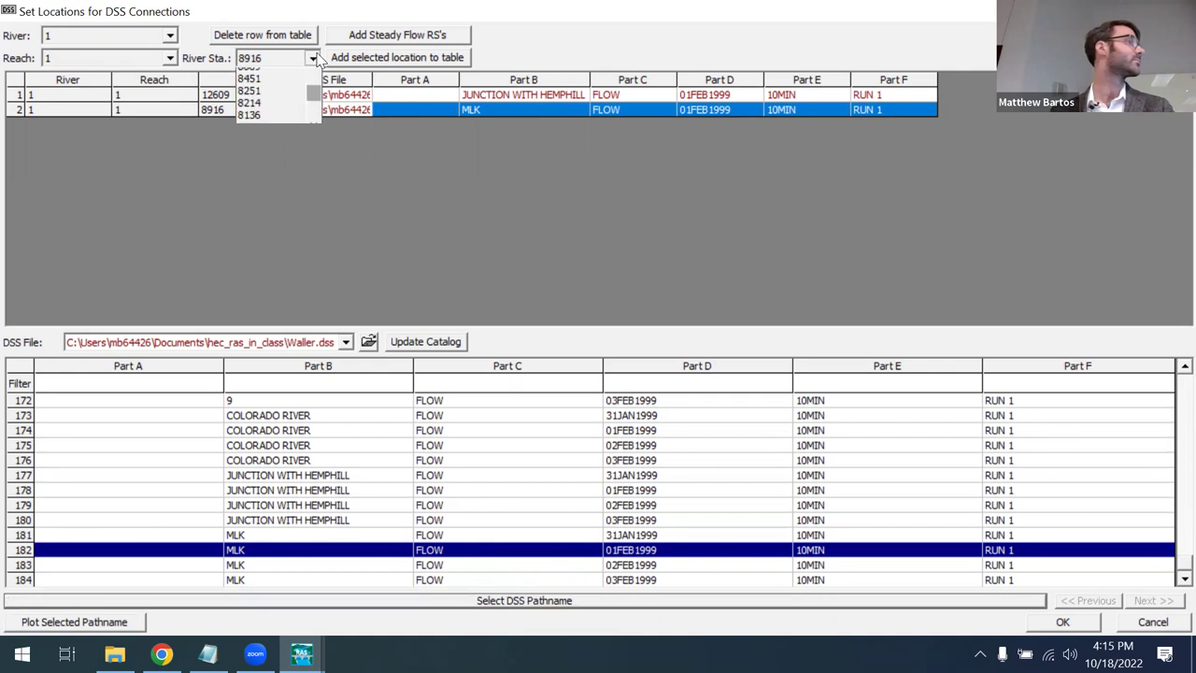
scroll(265, 99, "down", 3)
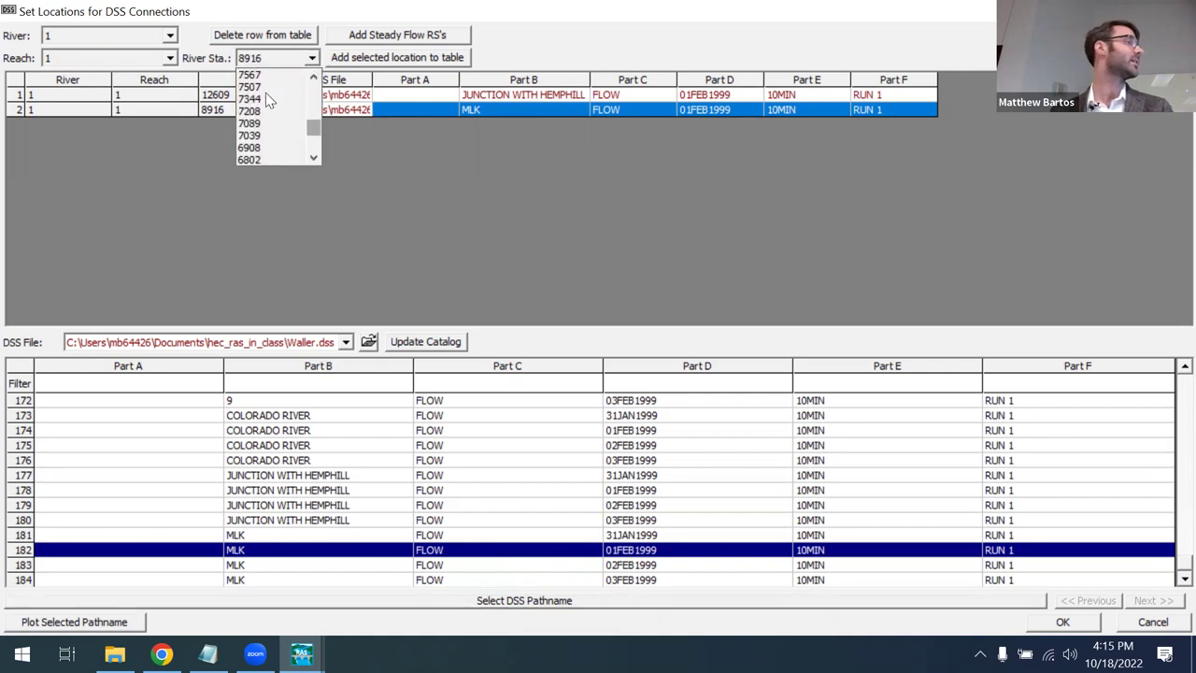
left_click(254, 124)
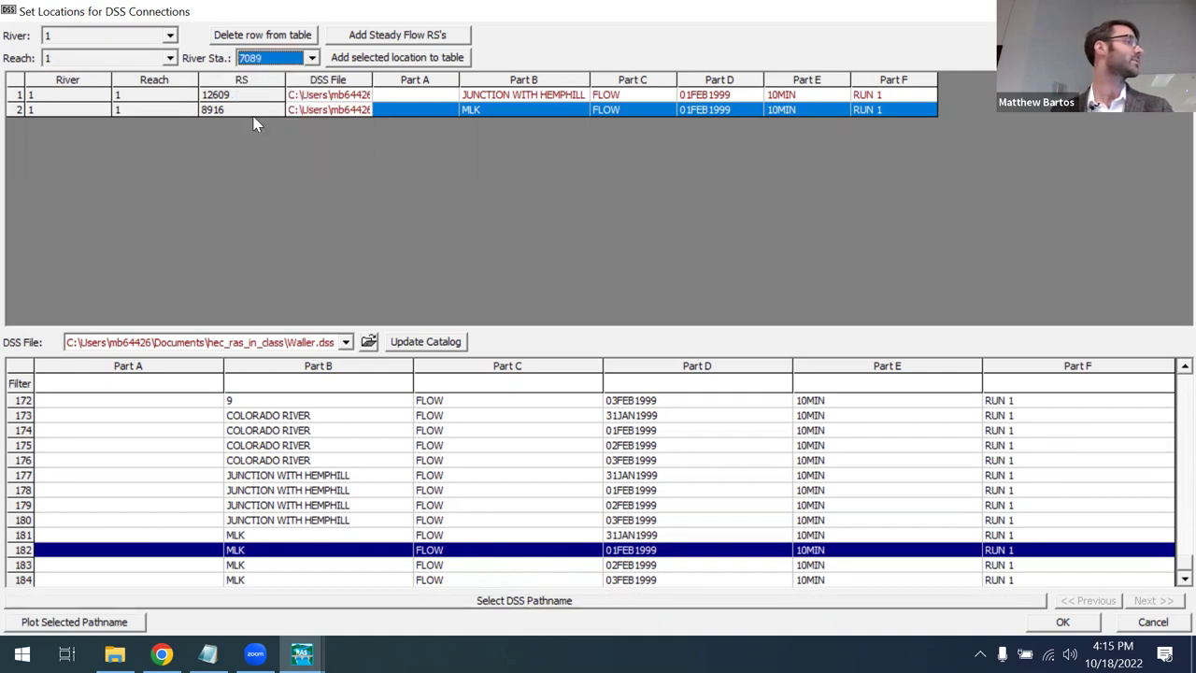
left_click(383, 62)
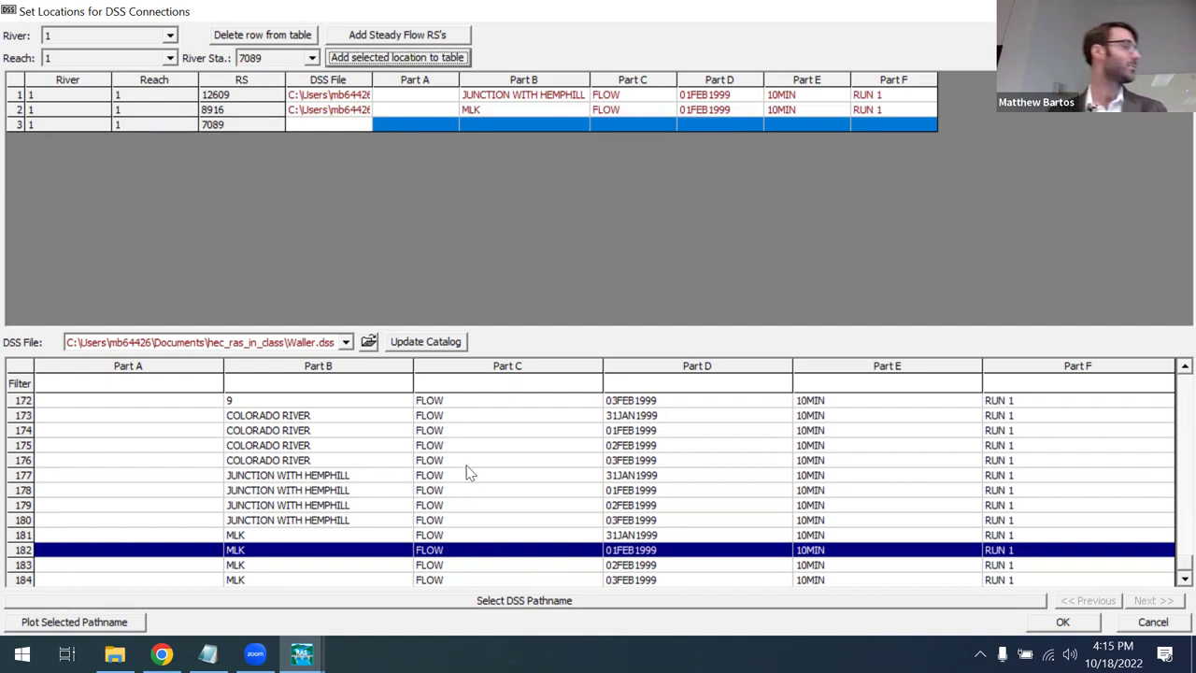
scroll(1168, 535, "up", 10)
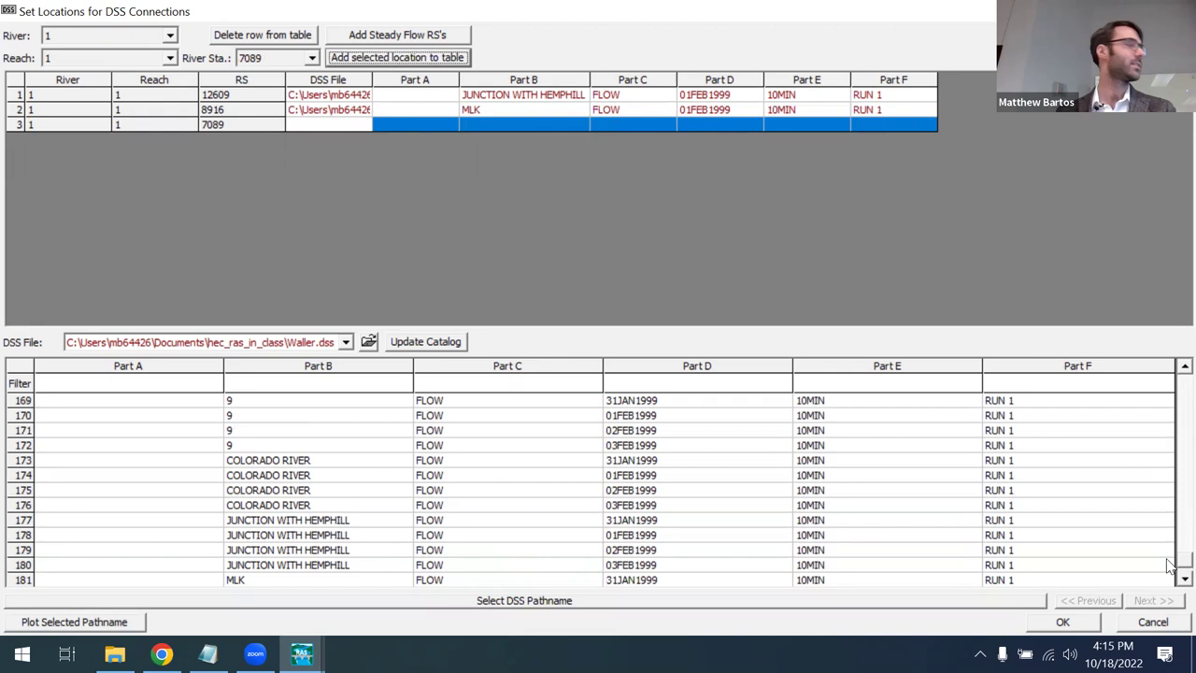
left_click_drag(1169, 535, 1168, 483)
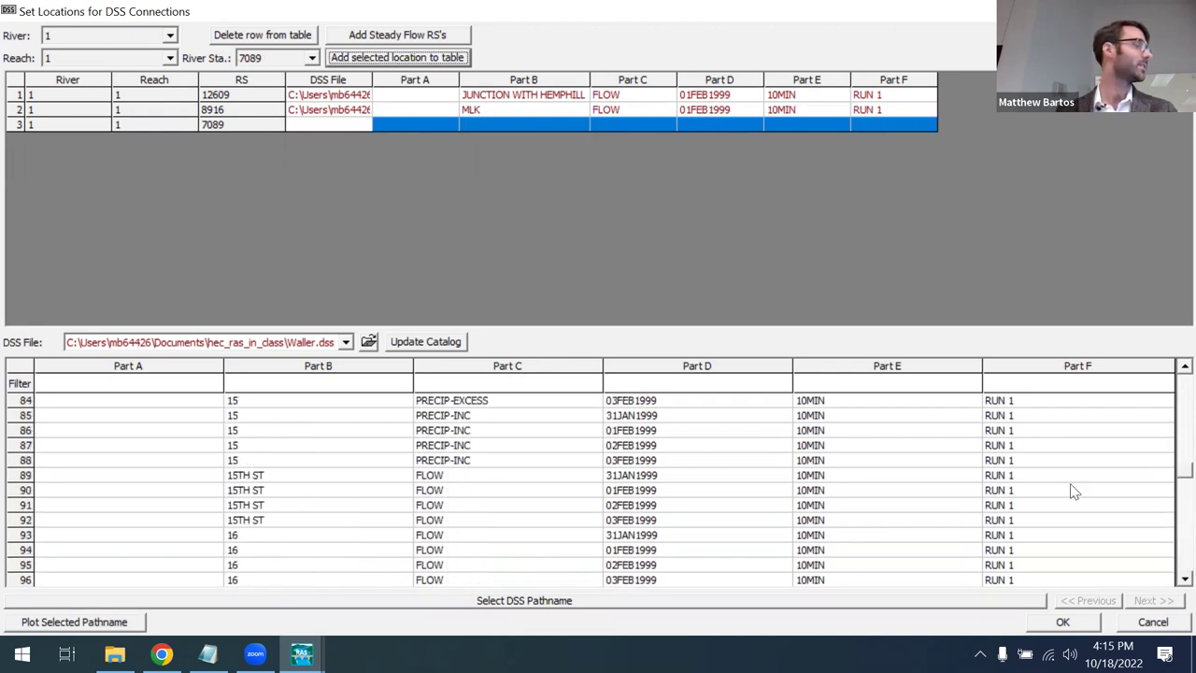
left_click(254, 493)
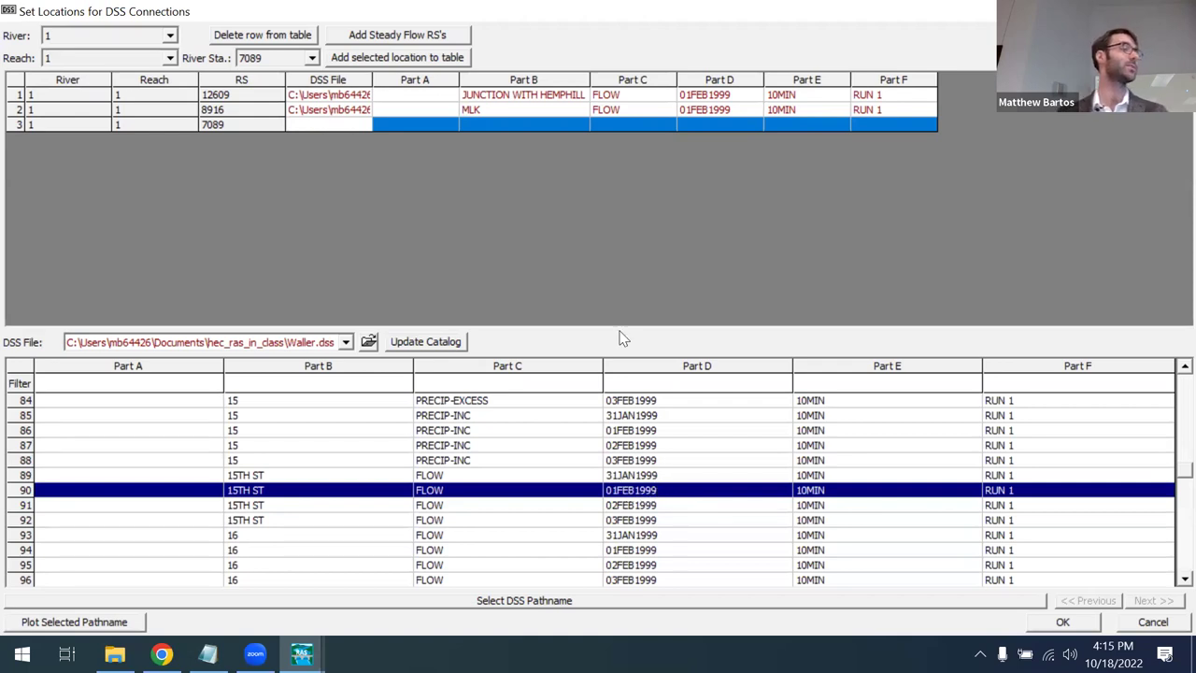
left_click(524, 603)
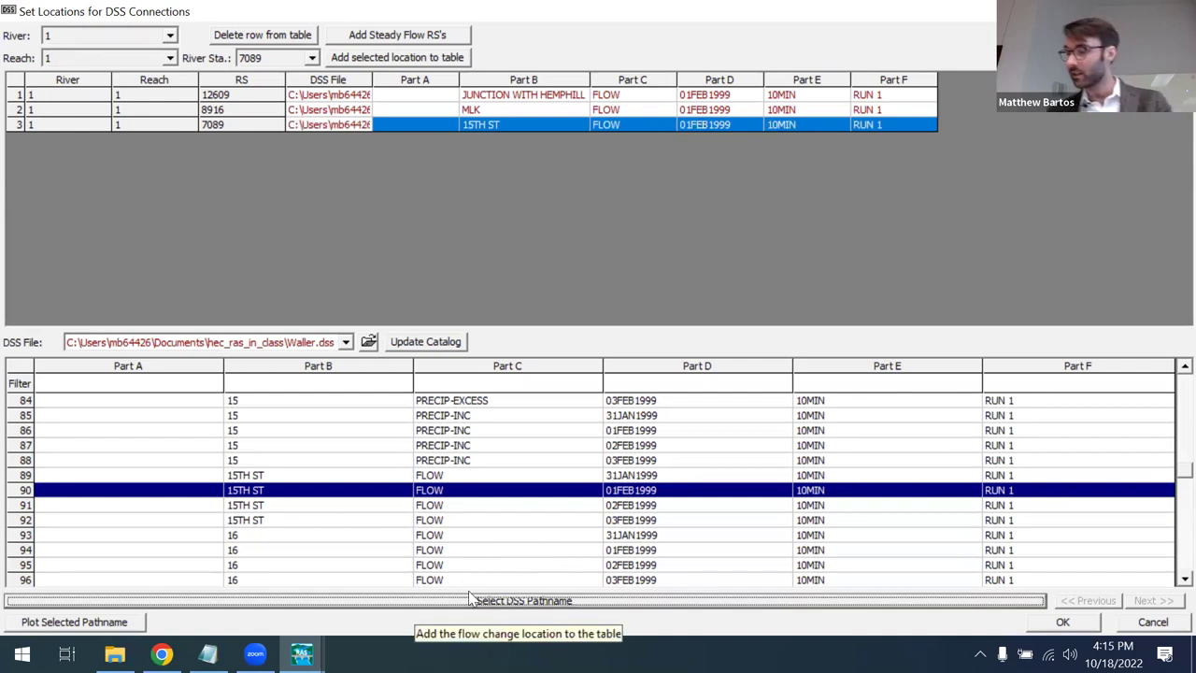
Add river station 3591 and link it to the 7TH ST 01FEB1999 flow record.
left_click(312, 58)
scroll(275, 101, "down", 10)
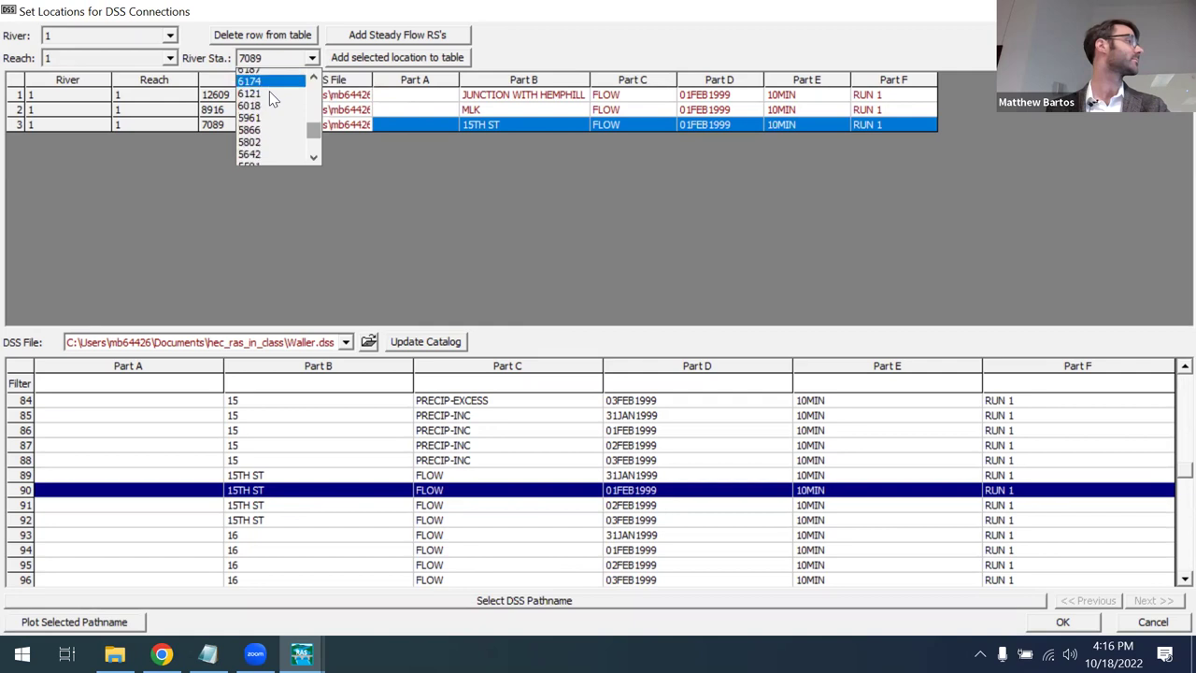
scroll(275, 103, "down", 2)
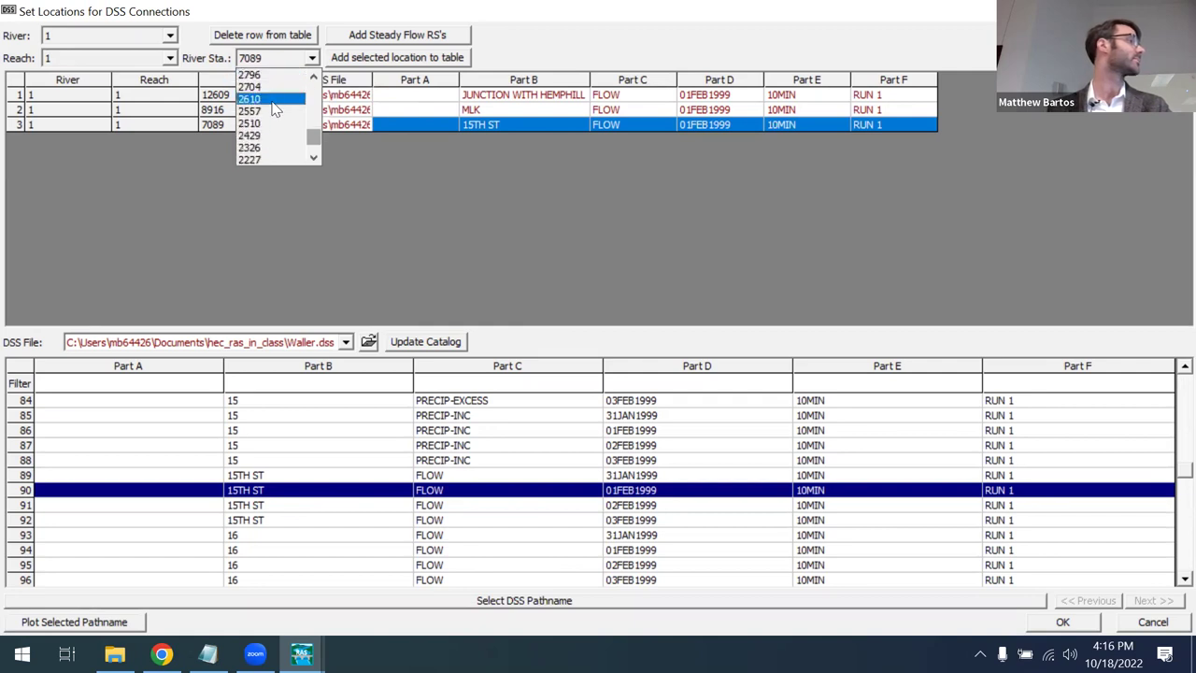
scroll(279, 93, "up", 2)
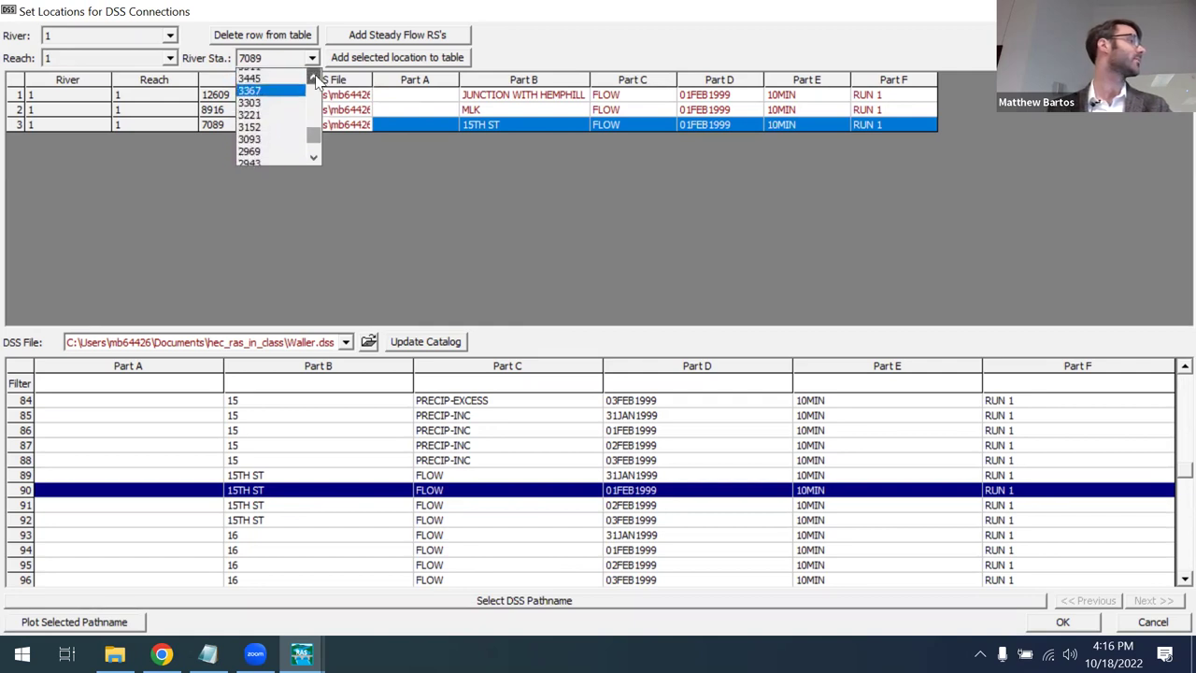
left_click(282, 82)
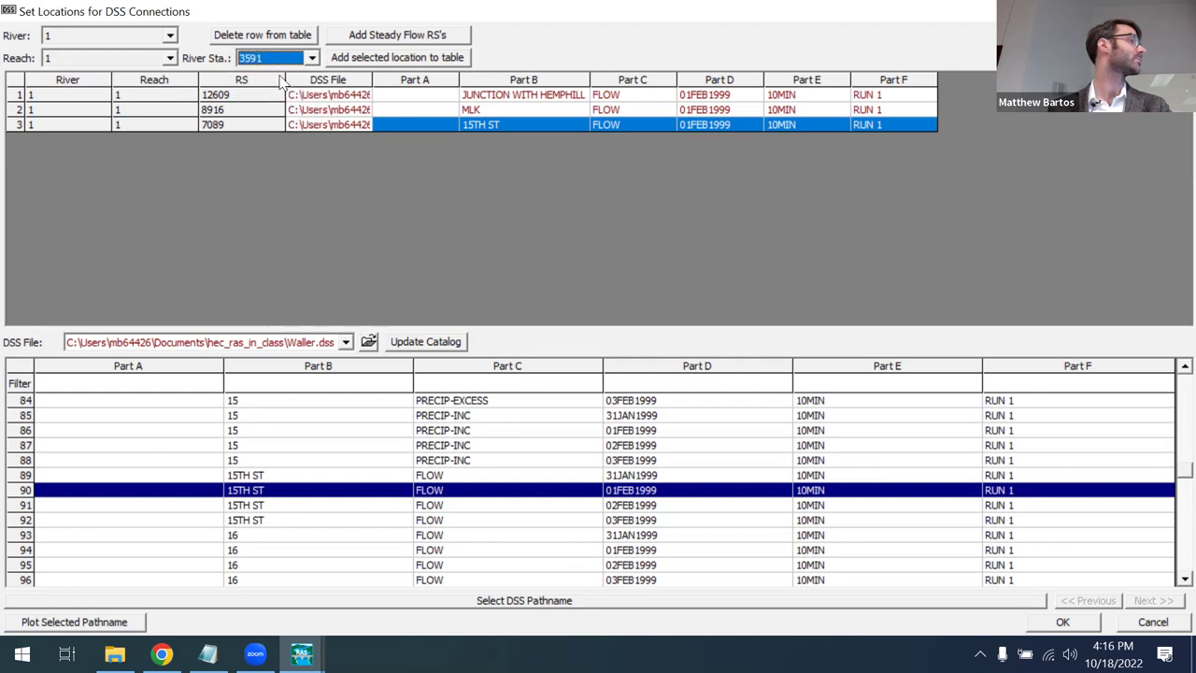
left_click(377, 59)
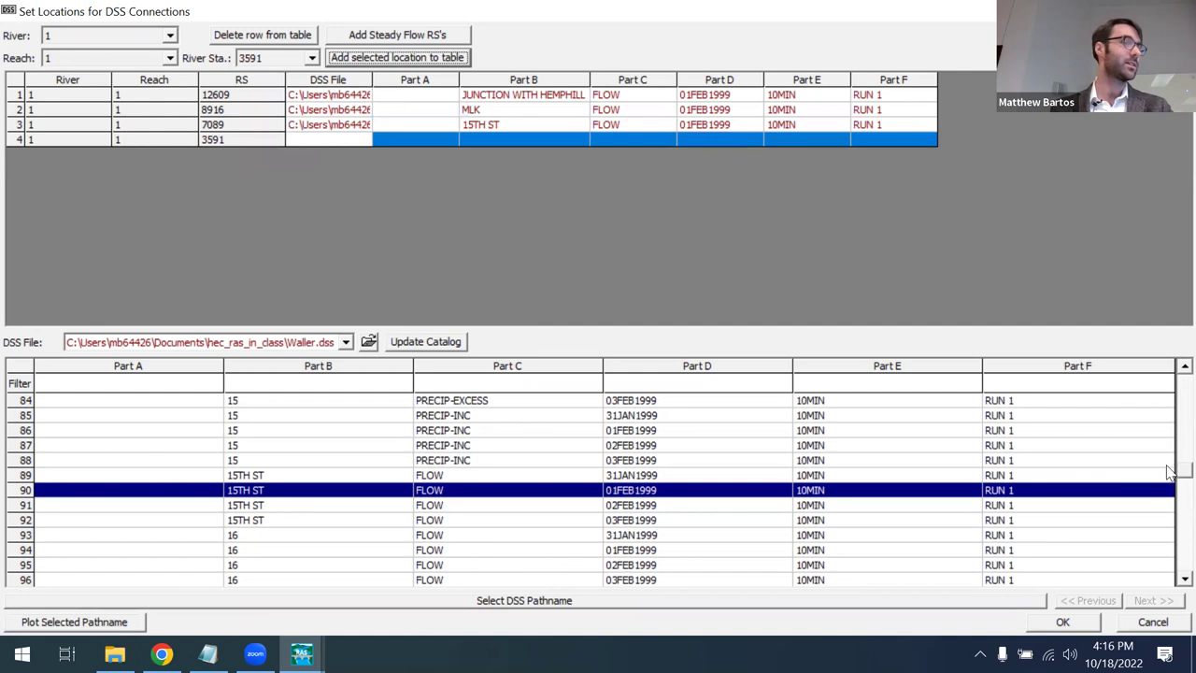
scroll(1168, 465, "up", 20)
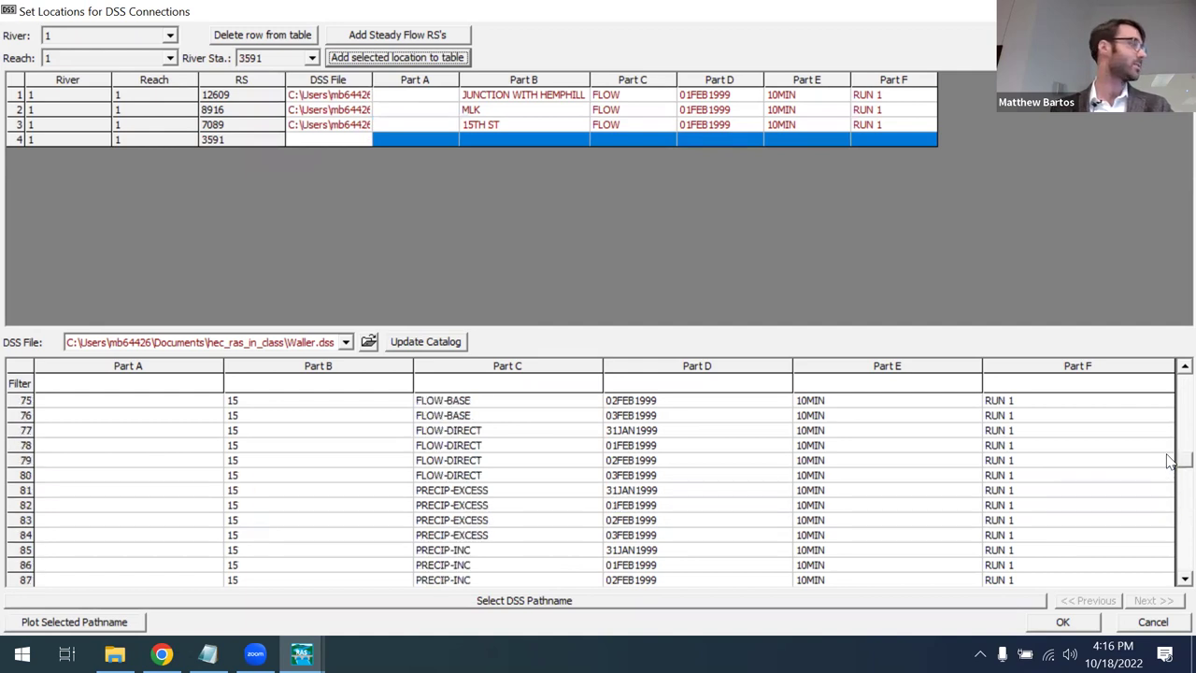
scroll(1160, 374, "down", 20)
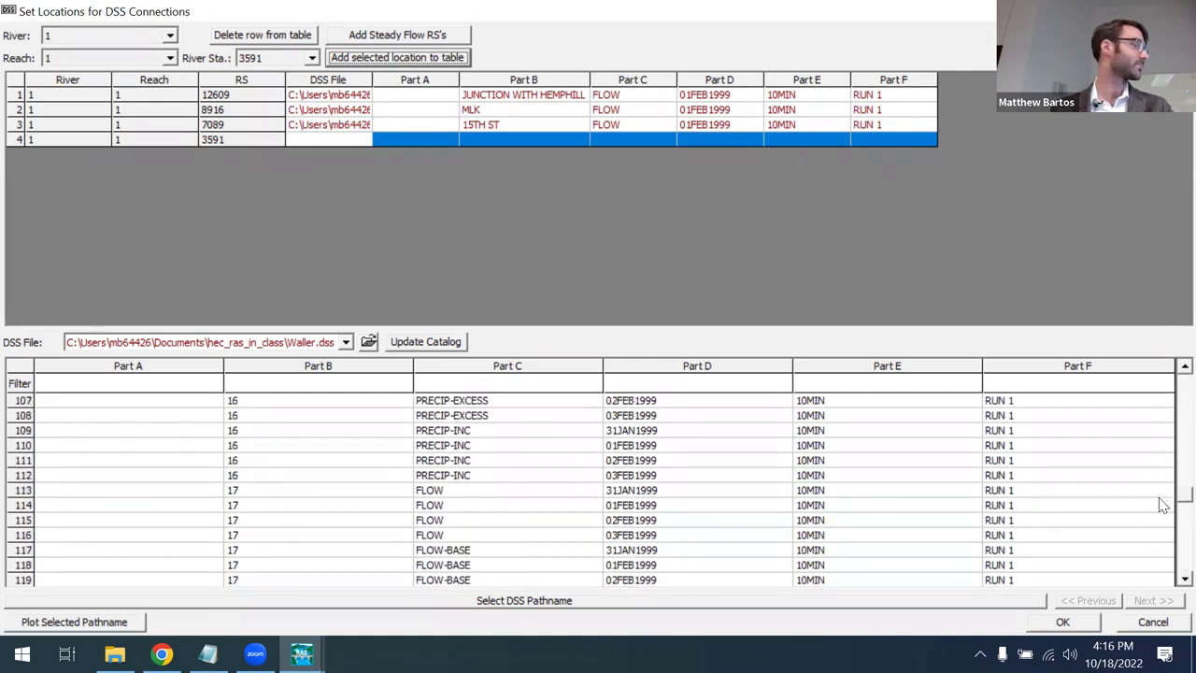
scroll(1159, 552, "up", 1)
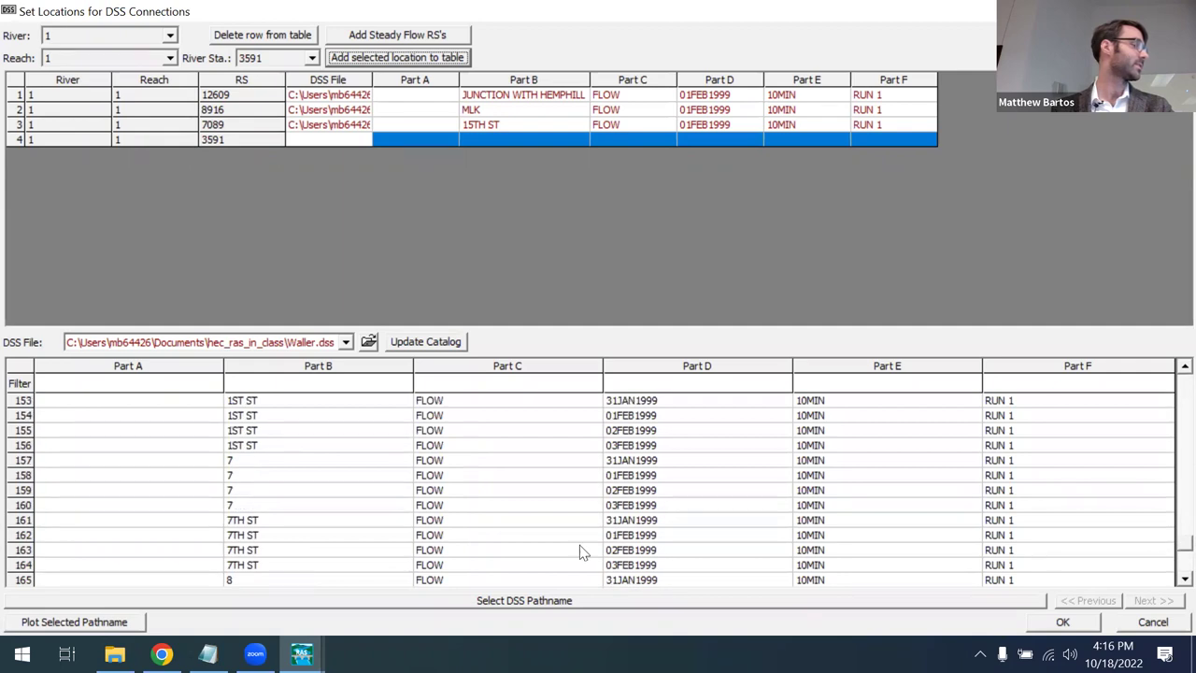
left_click(258, 537)
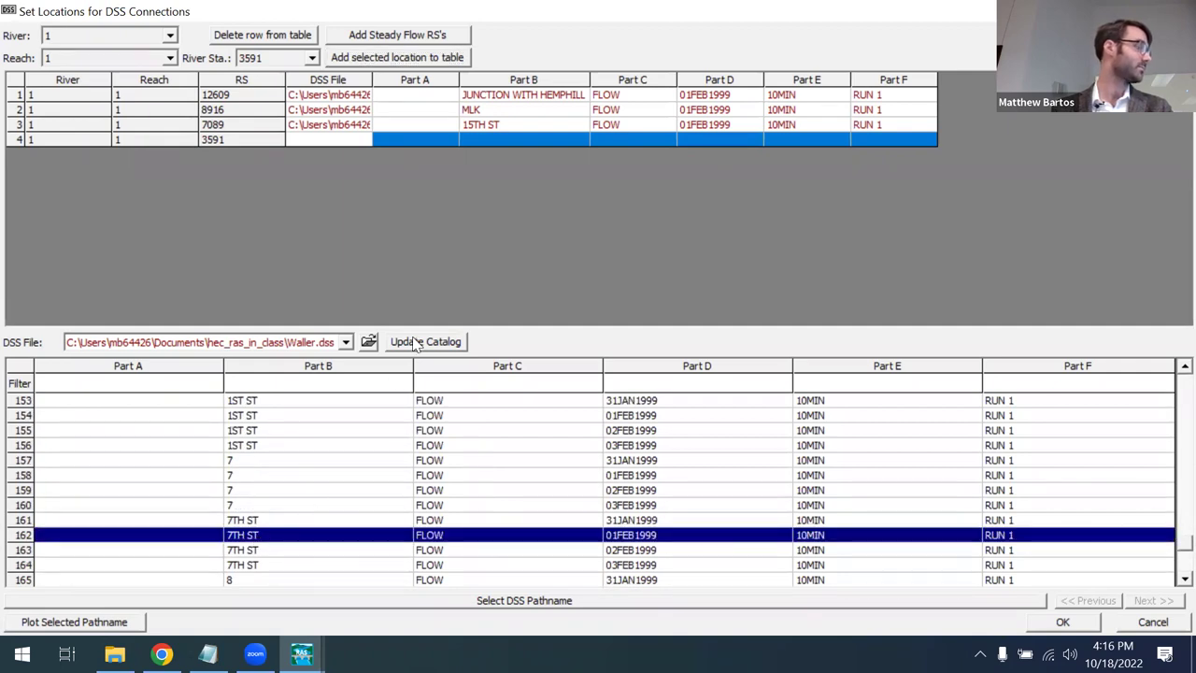
left_click(517, 603)
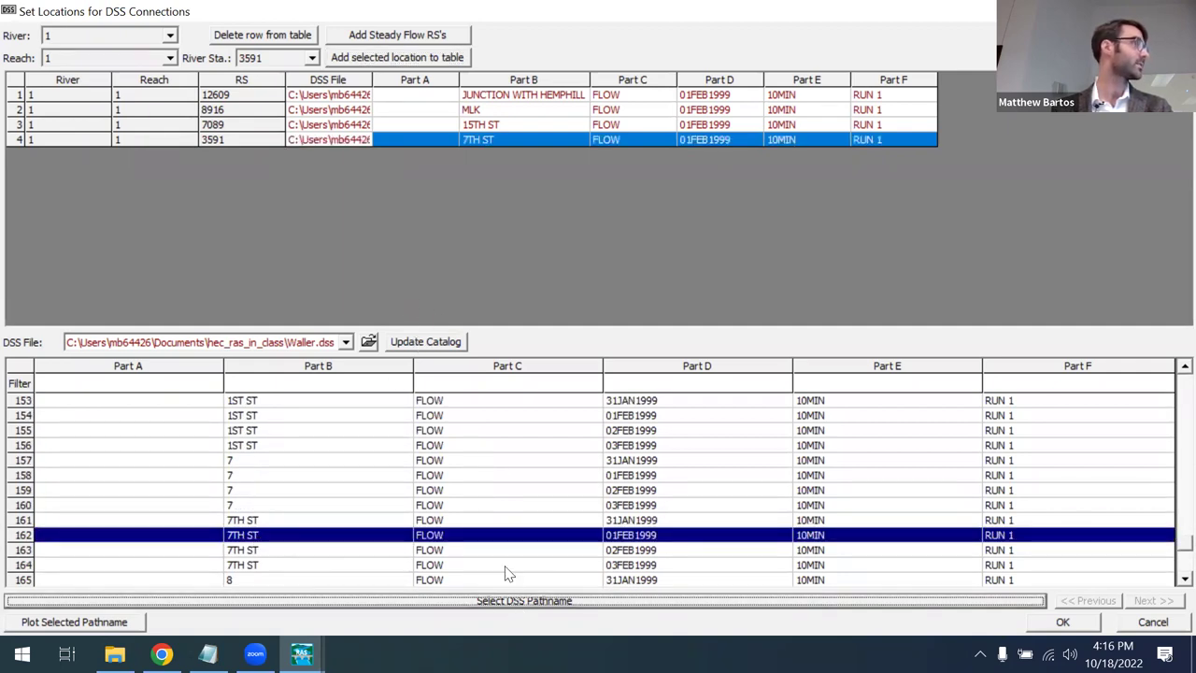
Add river station 1157 and link it to the 1ST ST 01FEB1999 flow record.
left_click(311, 58)
left_click_drag(312, 112, 313, 145)
left_click(314, 78)
left_click(313, 79)
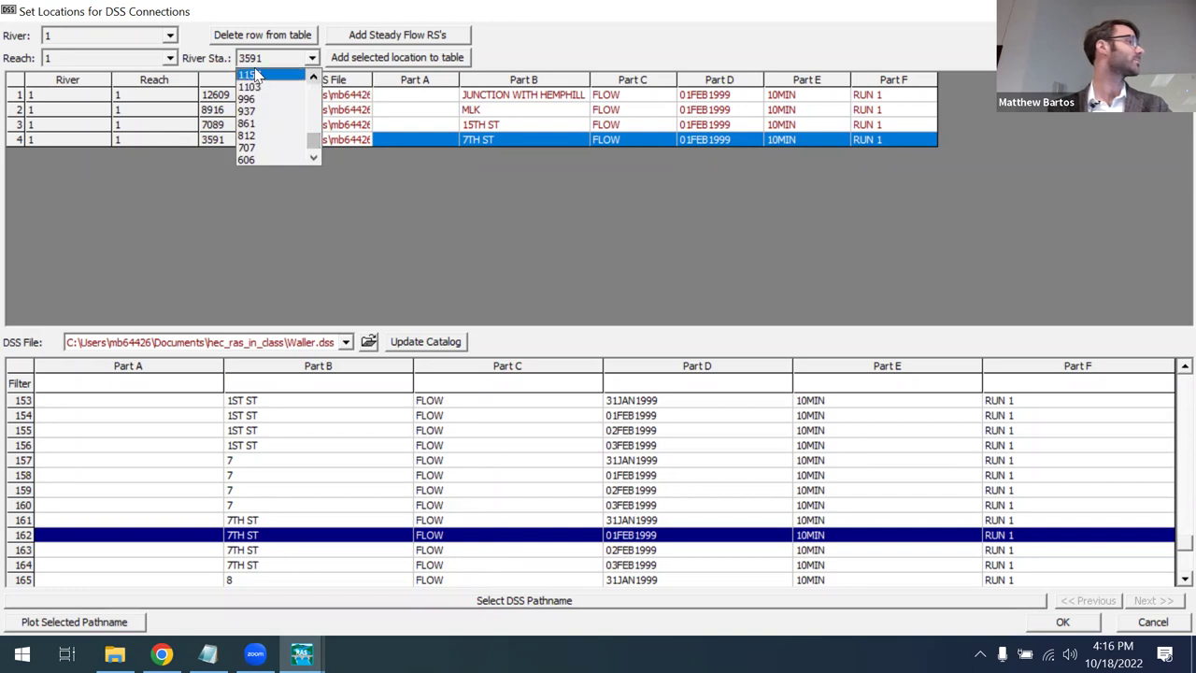
left_click(260, 75)
left_click(374, 57)
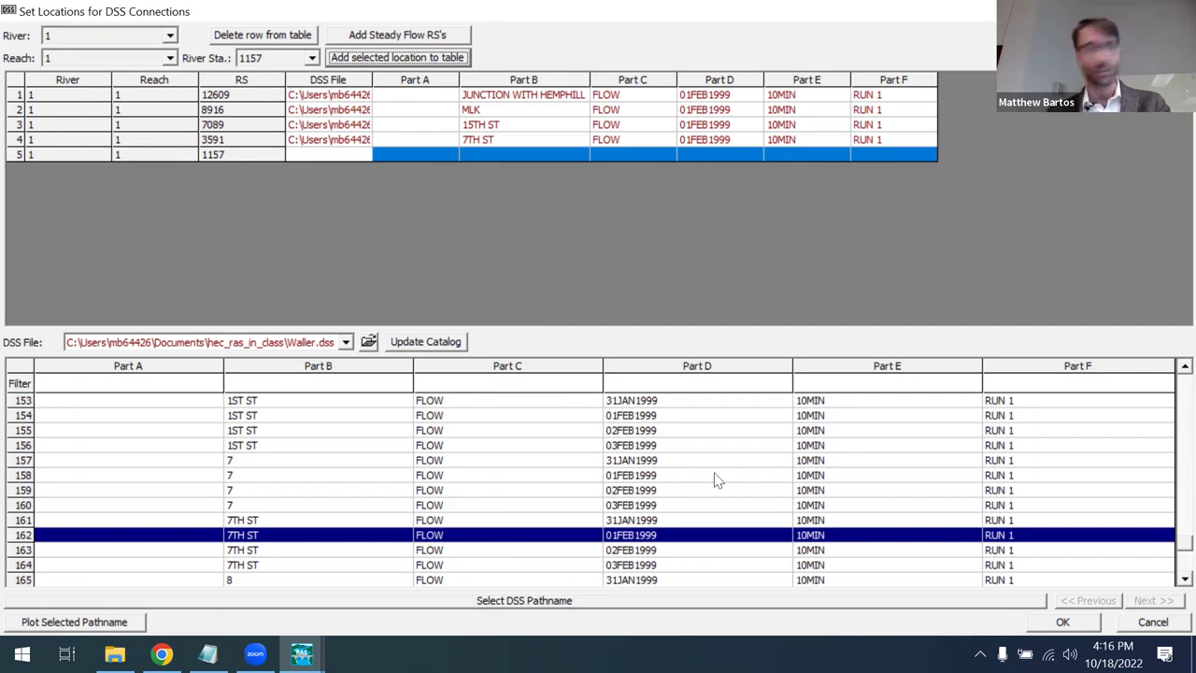
scroll(1170, 551, "down", 6)
scroll(1171, 575, "up", 7)
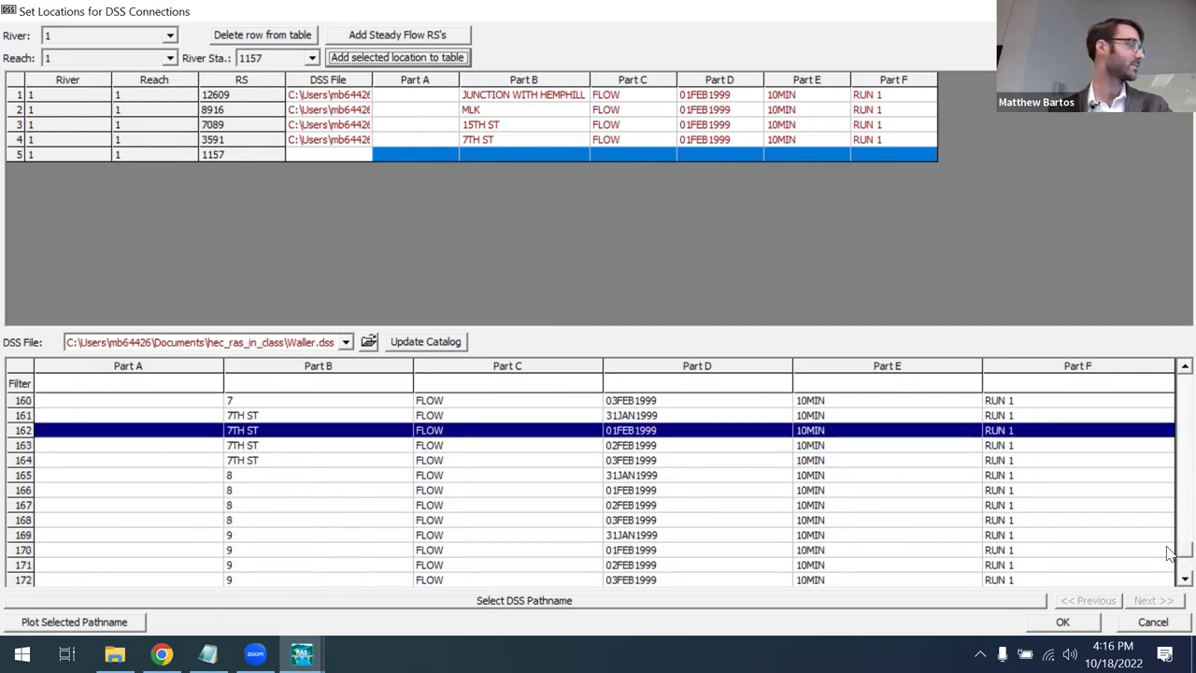
left_click(318, 463)
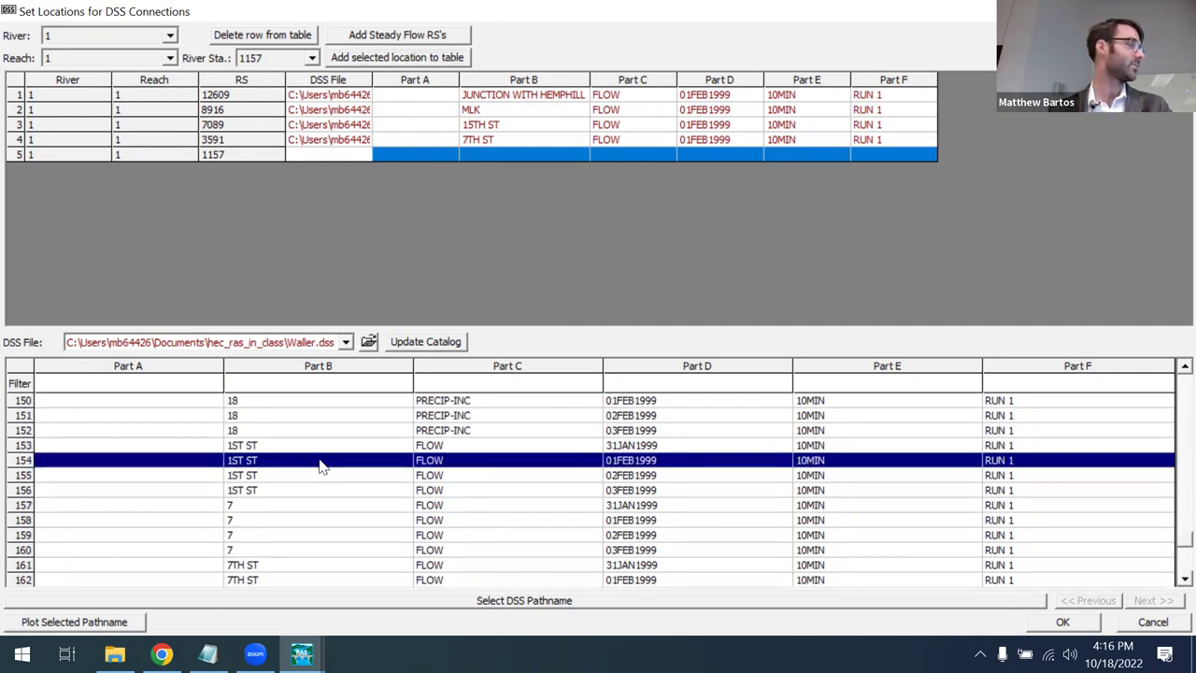
left_click(561, 601)
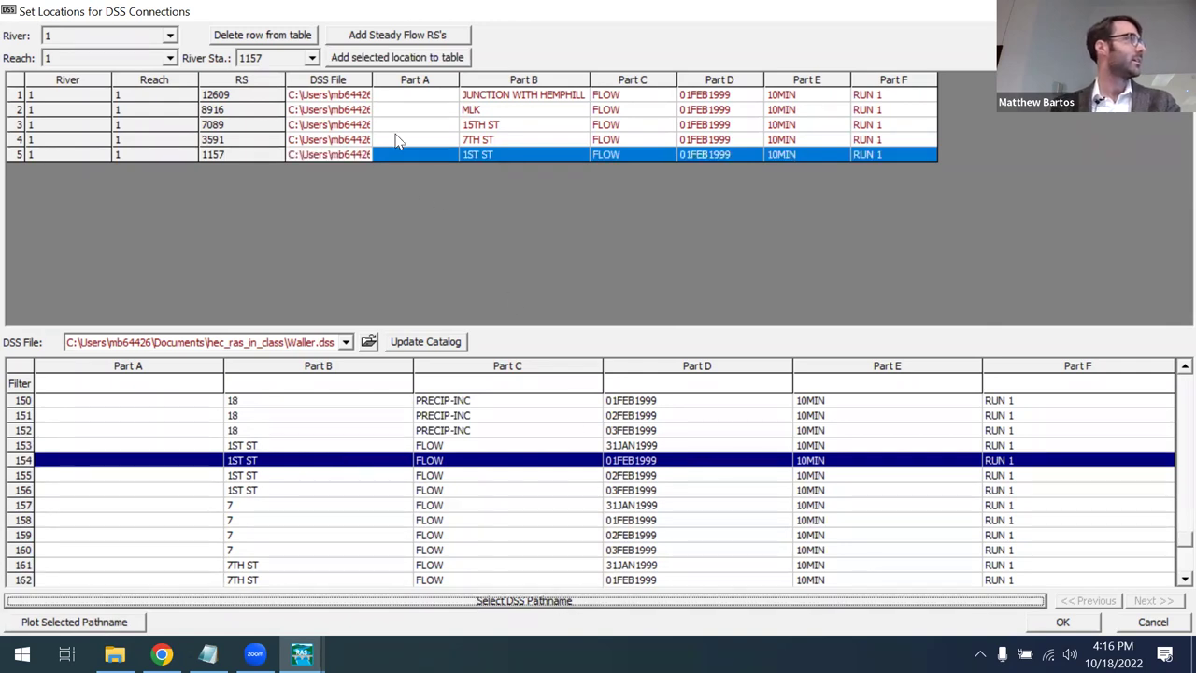
Add river station 0 and link it to the COLORADO RIVER 01FEB1999 flow record.
left_click(313, 58)
scroll(307, 136, "down", 3)
left_click(277, 152)
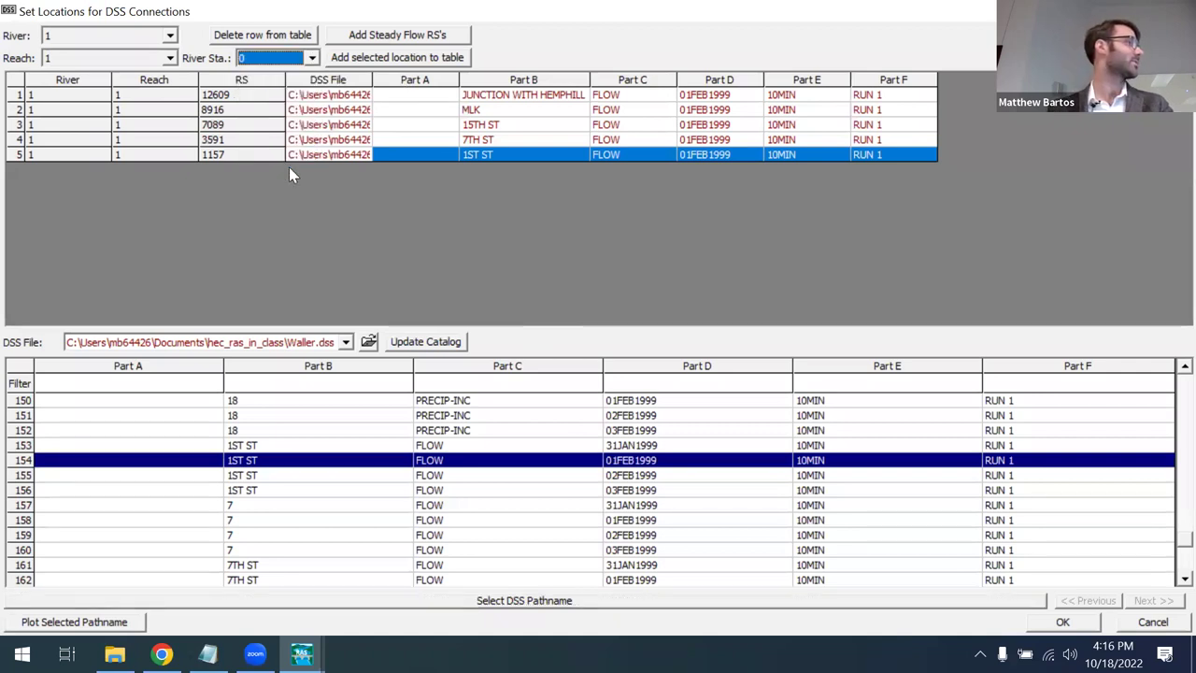
left_click(394, 57)
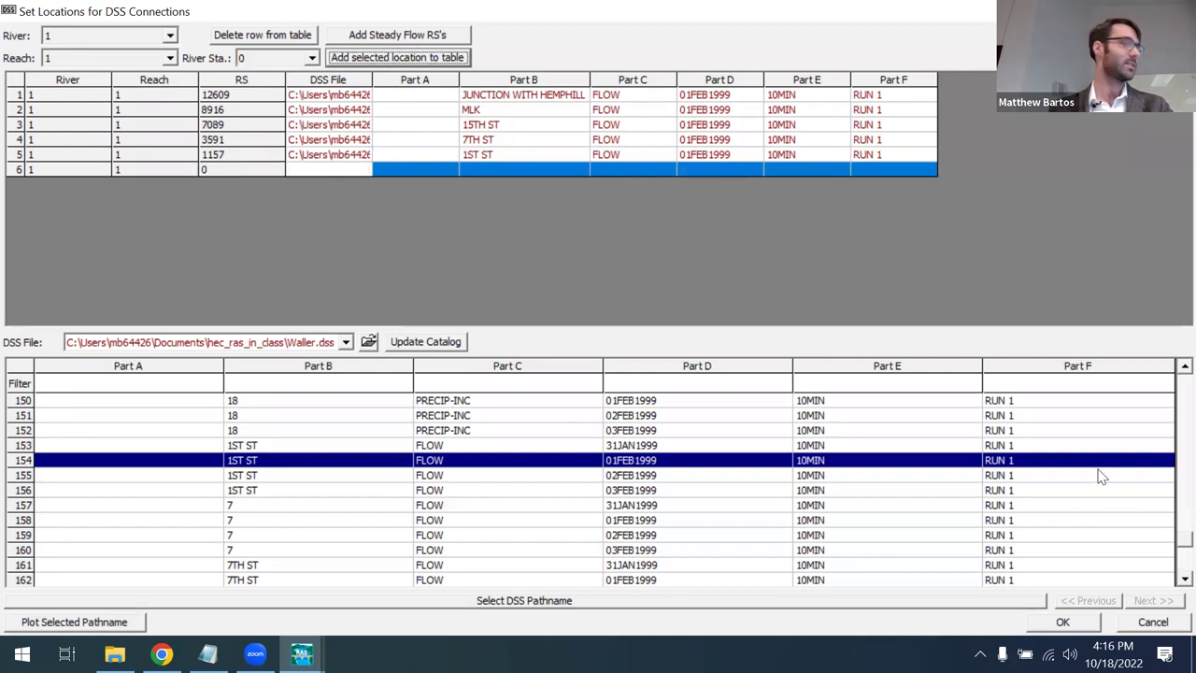
scroll(1172, 552, "down", 7)
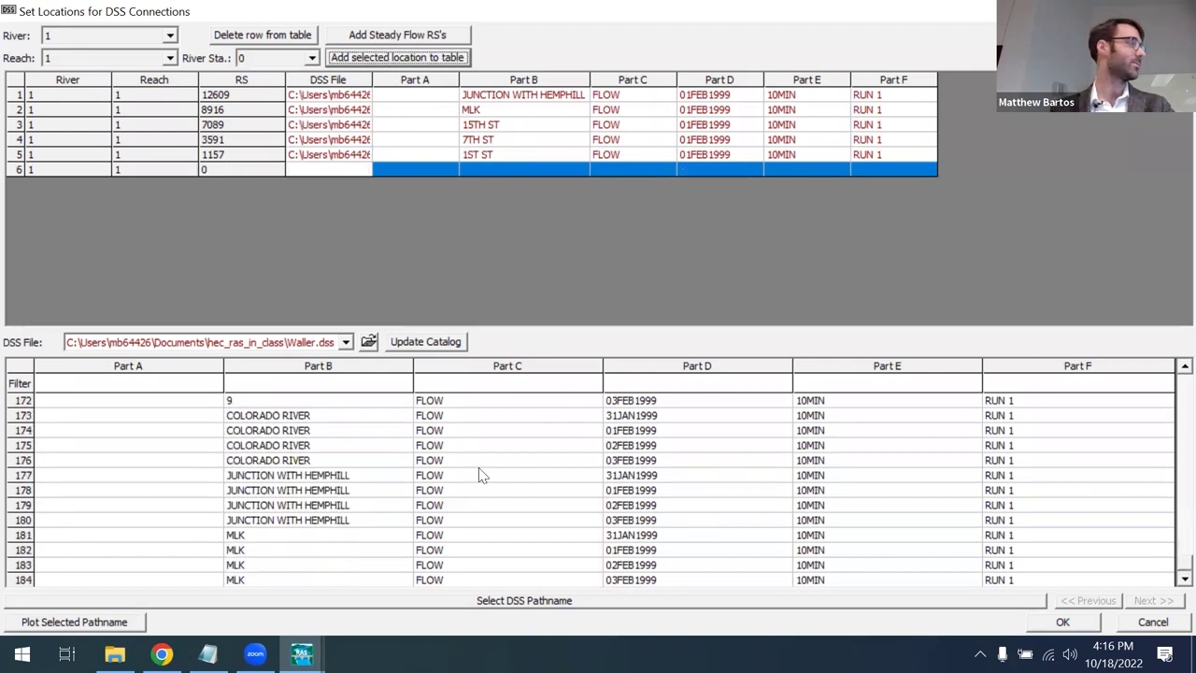
left_click(309, 432)
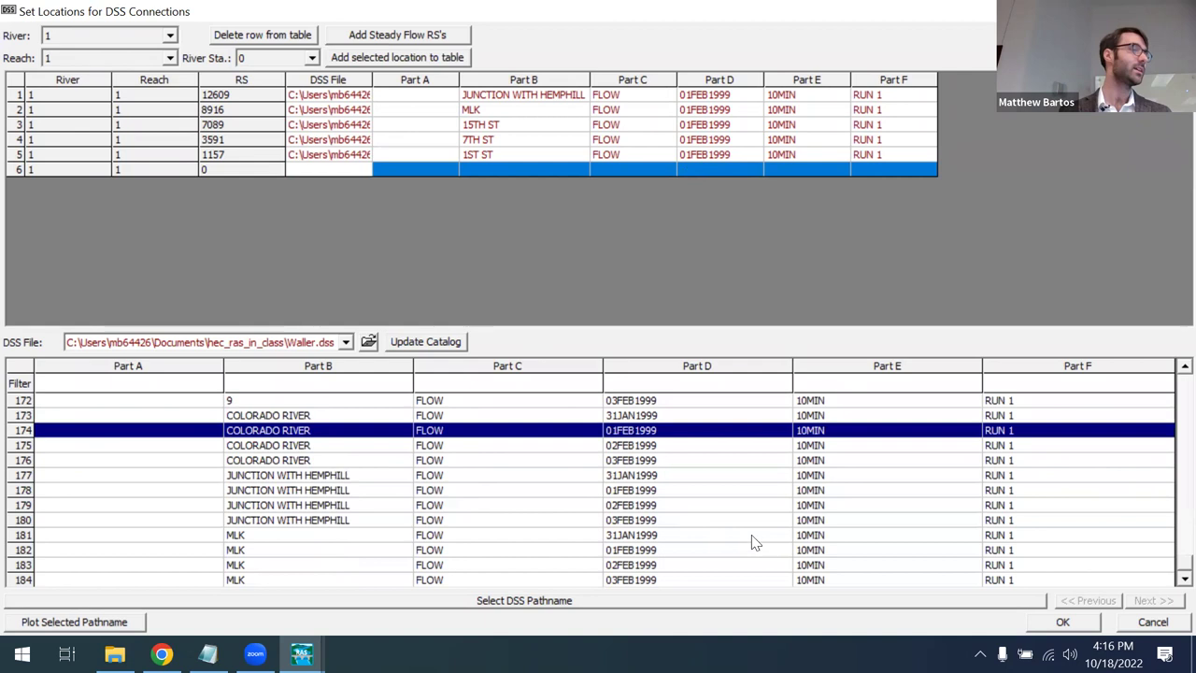
left_click(460, 603)
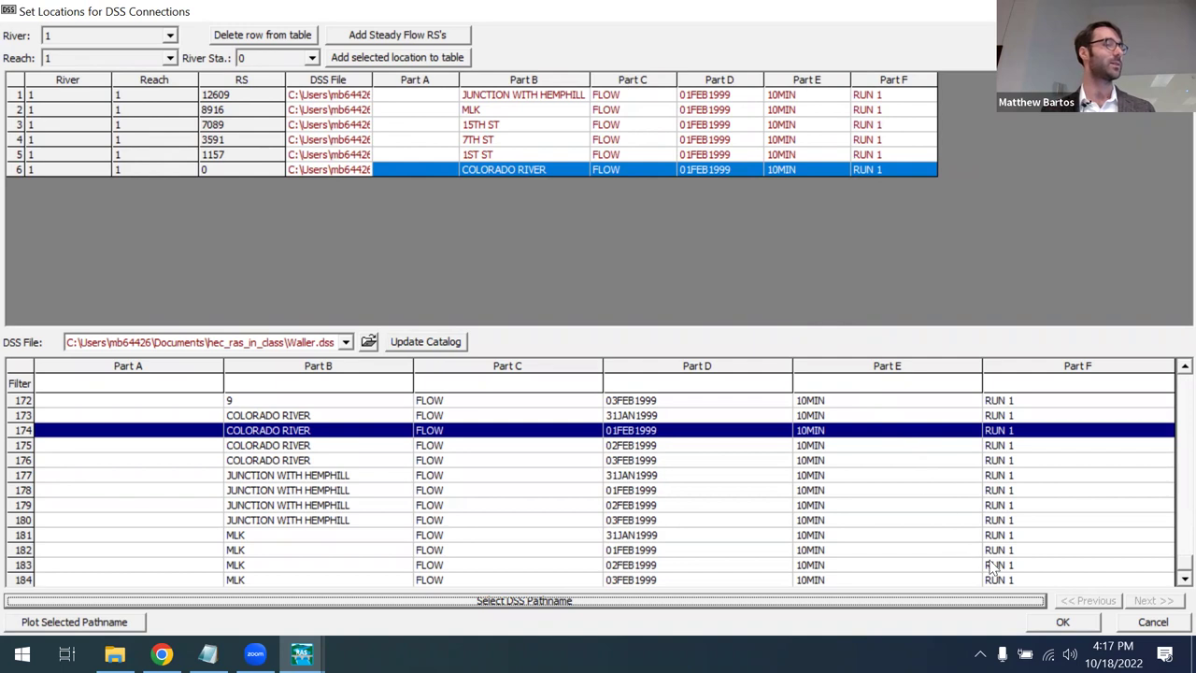
Confirm the DSS connection locations with OK, returning to the Steady Flow Data editor.
left_click(1063, 623)
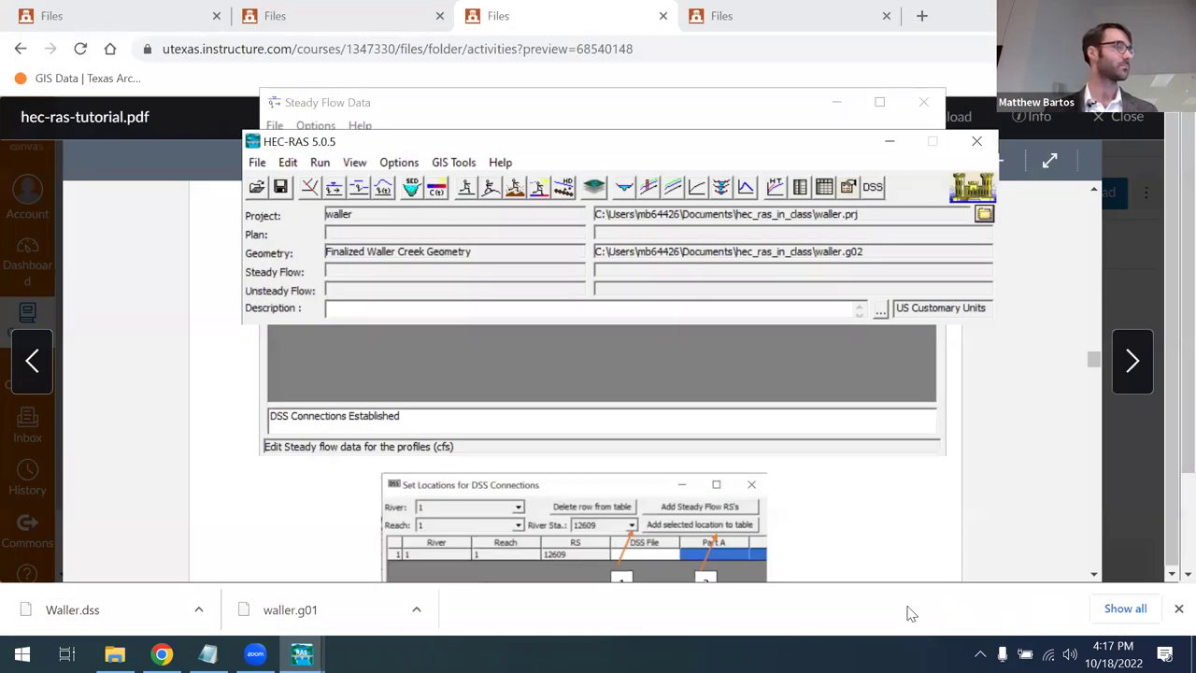
left_click(716, 419)
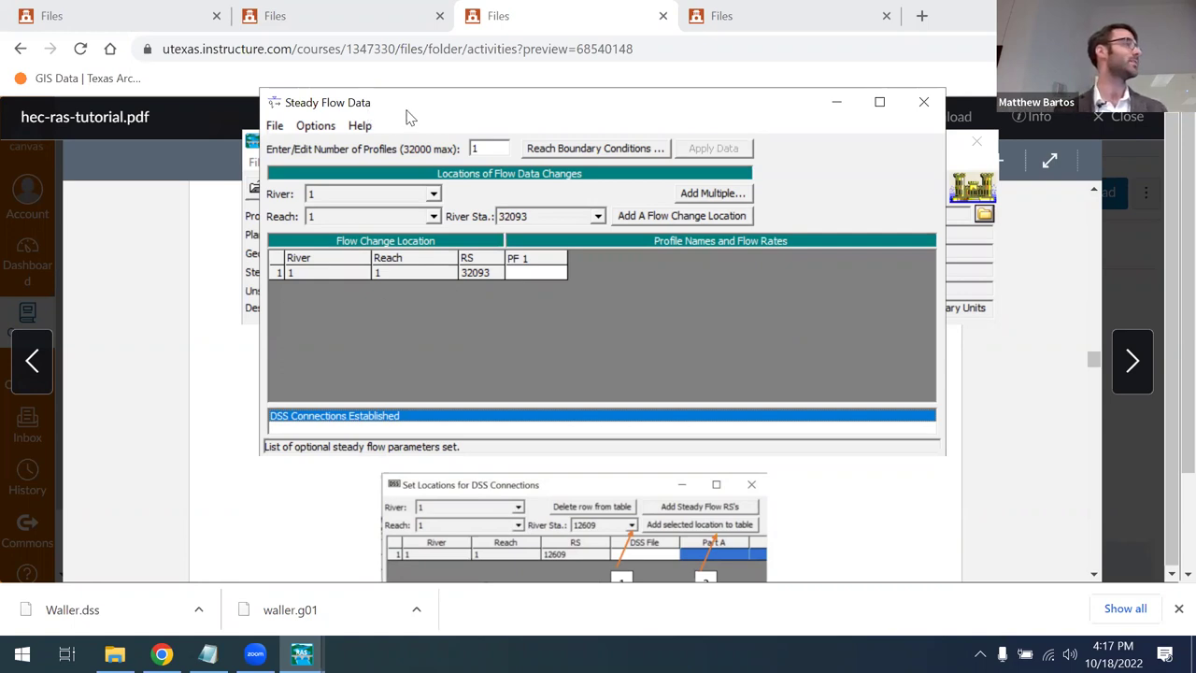
left_click_drag(405, 110, 408, 123)
Reposition the Steady Flow Data window to reveal the project window and open its File menu.
left_click(279, 140)
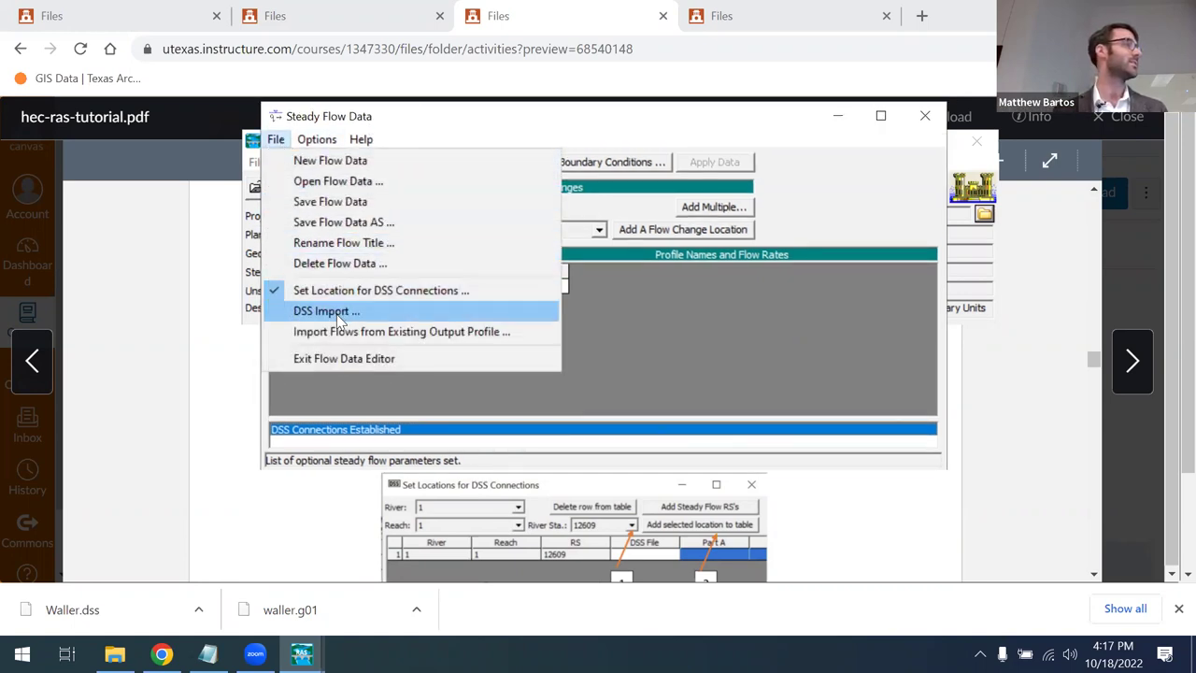
left_click(652, 123)
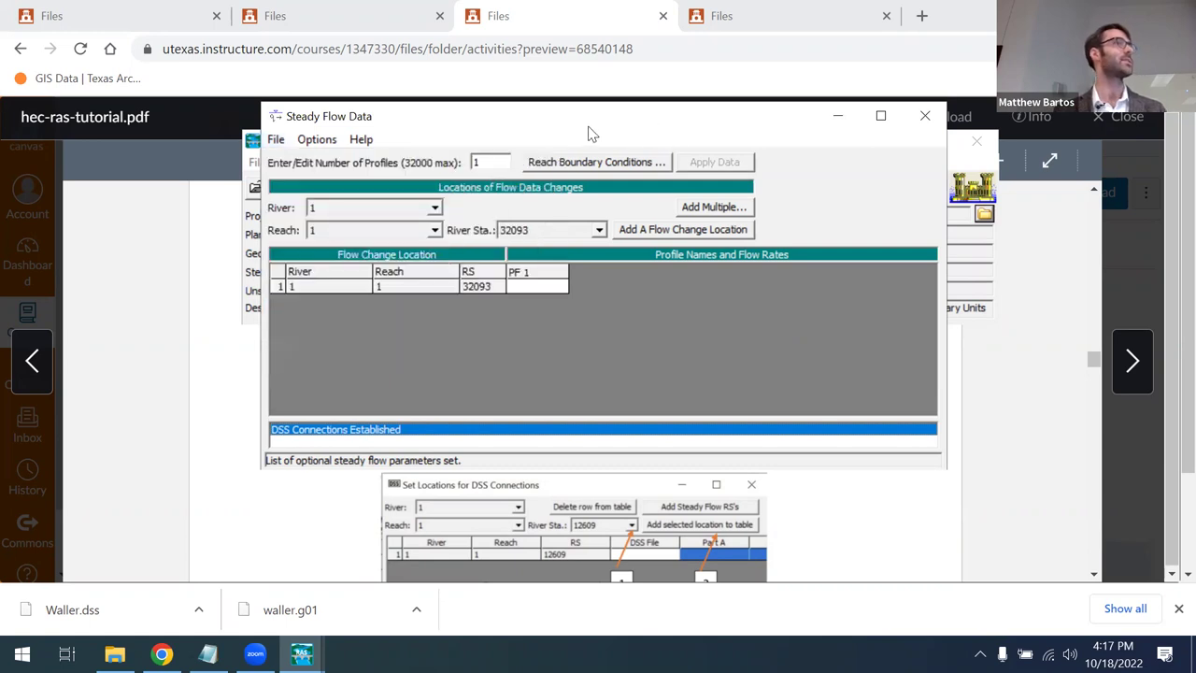
left_click_drag(590, 128, 602, 145)
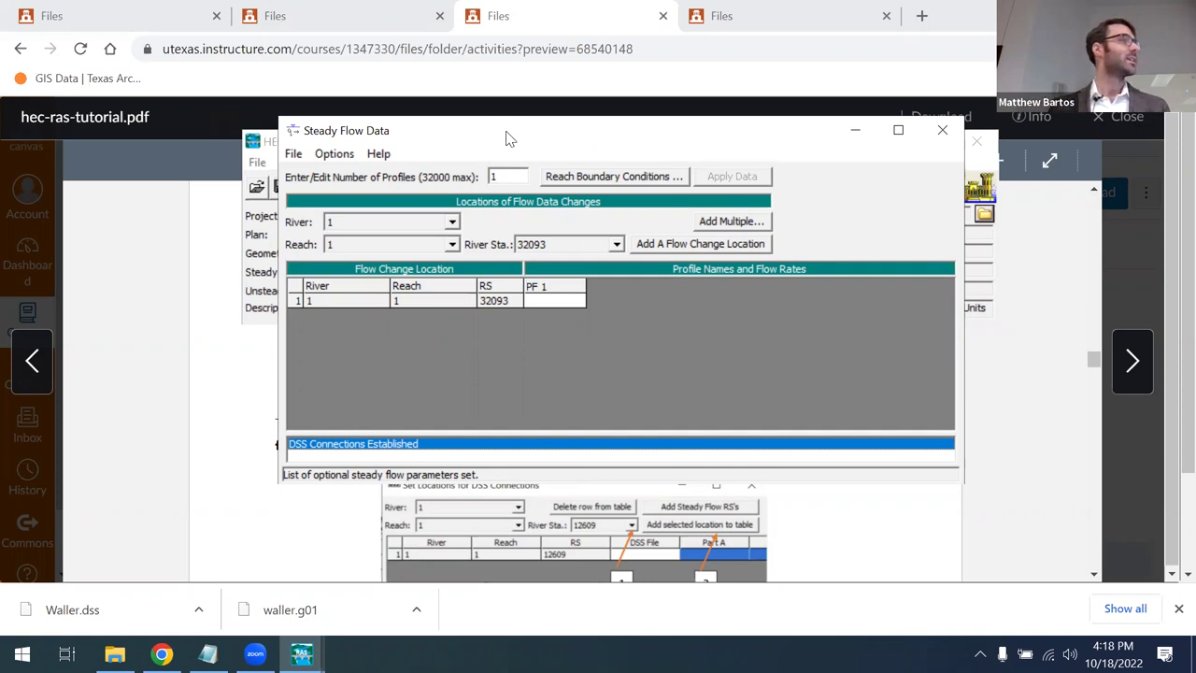
left_click_drag(520, 134, 433, 138)
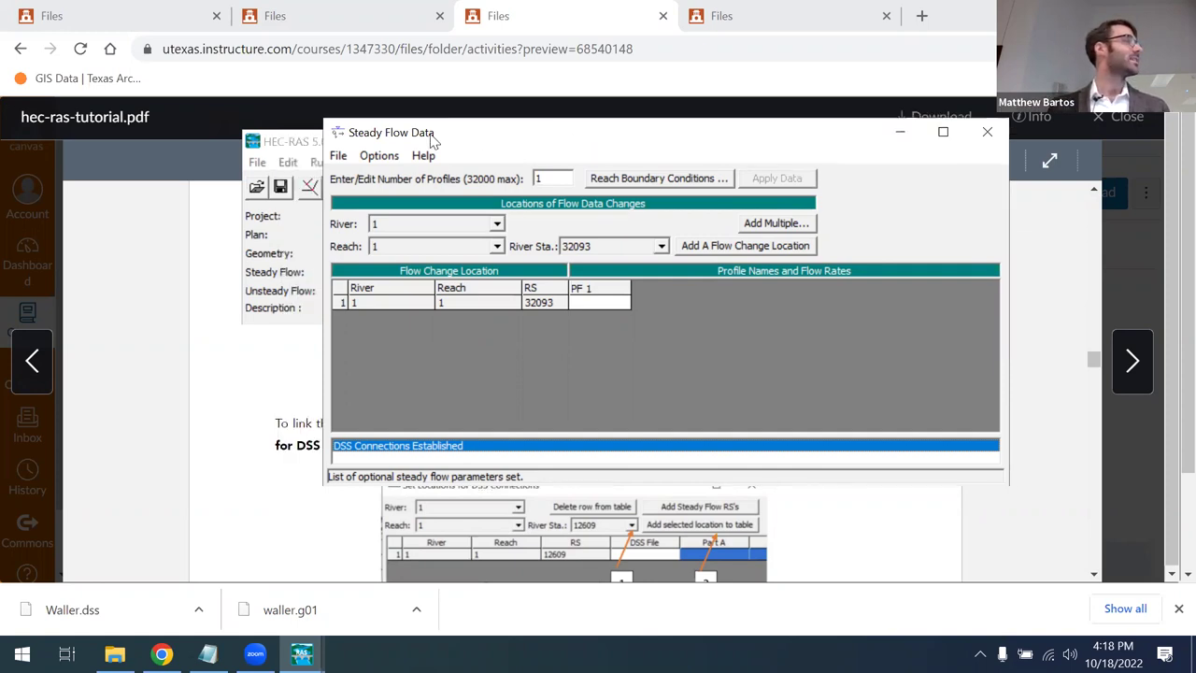
left_click(339, 157)
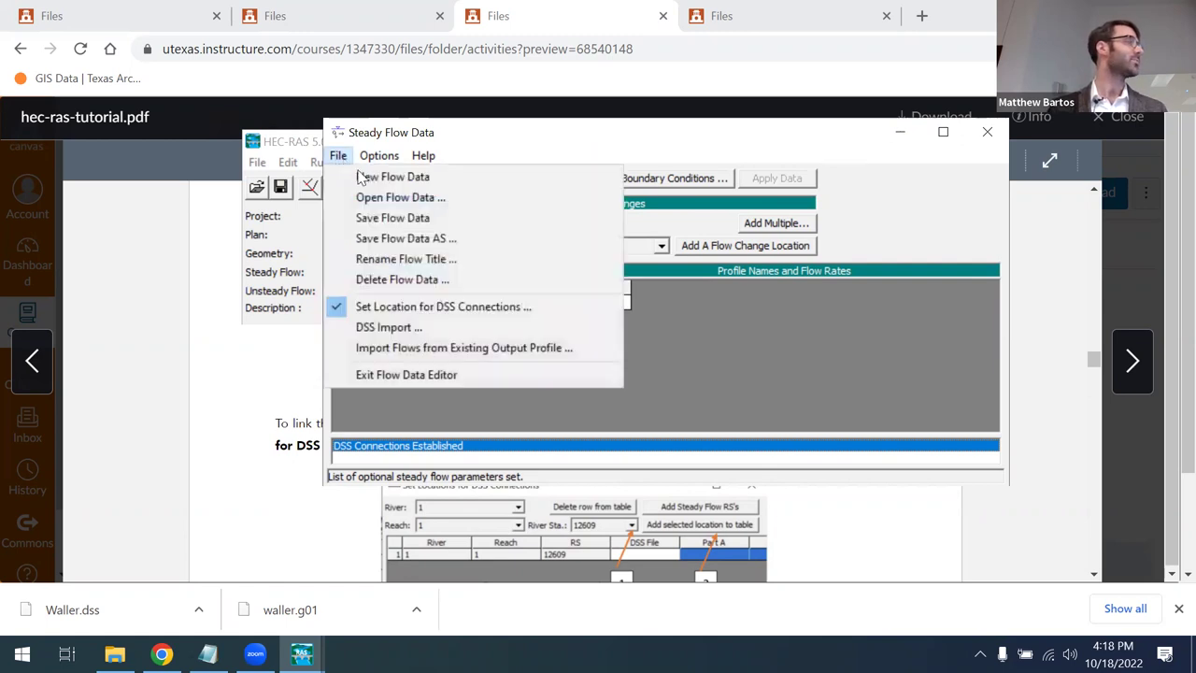
Start a DSS import spanning 01feb1999 00:00:00 to 02feb1999 00:00:00.
left_click(409, 329)
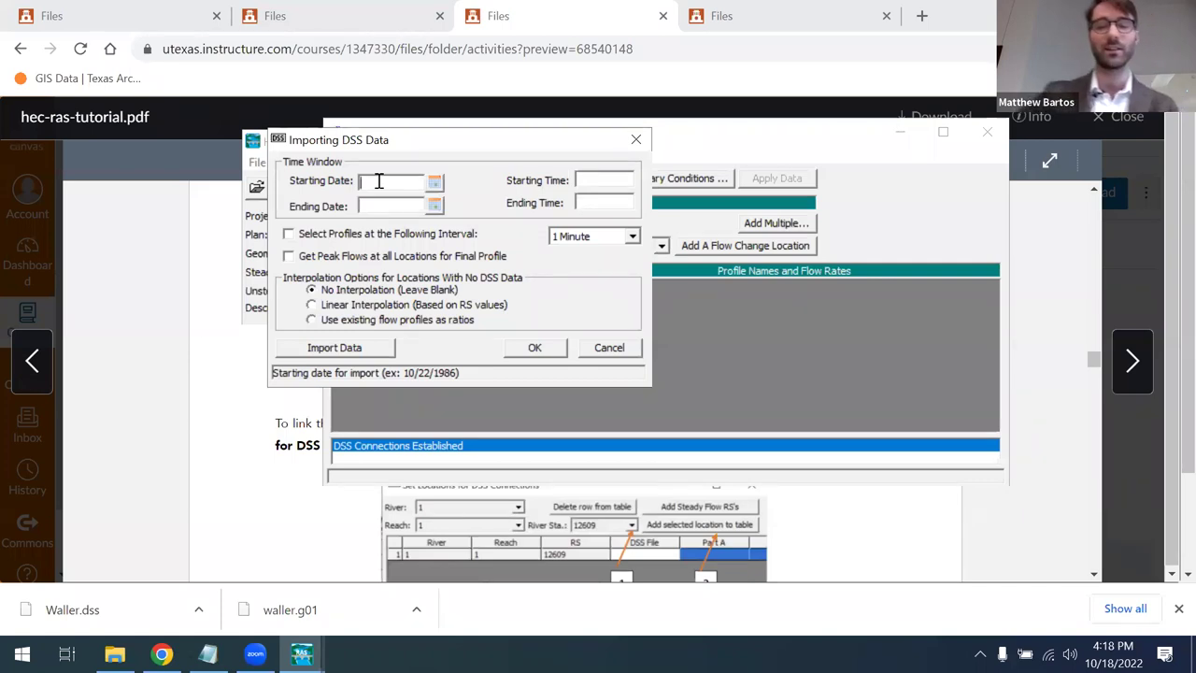
type("01feb1999")
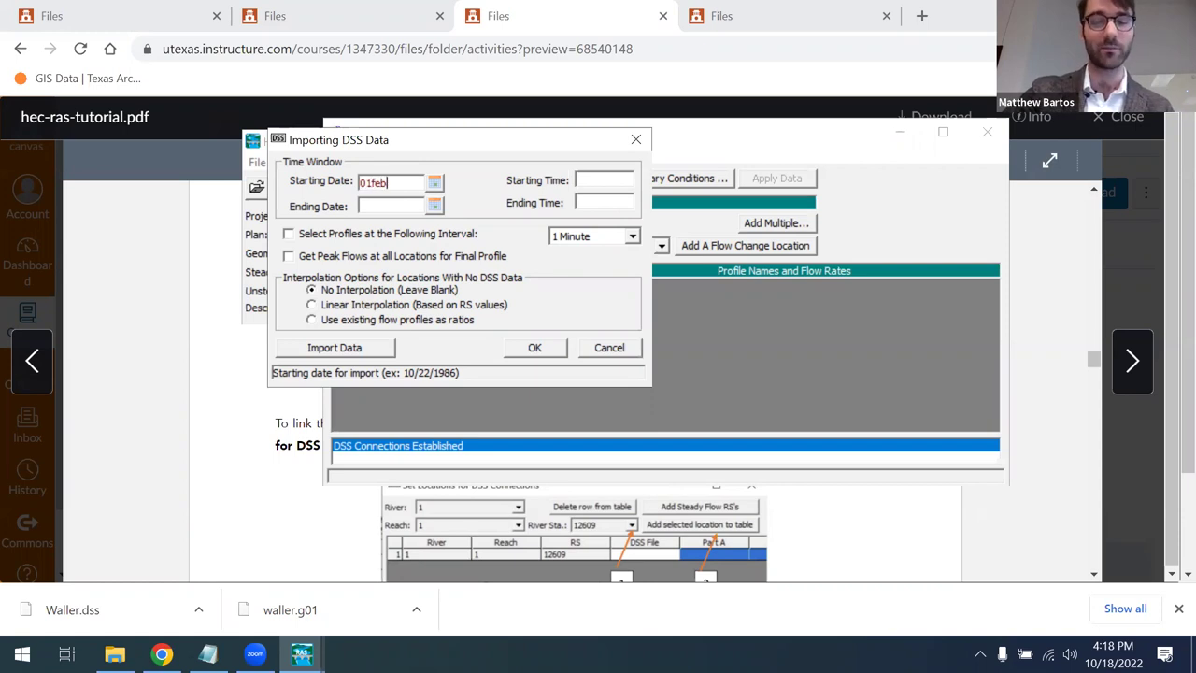
left_click(591, 178)
type("00:")
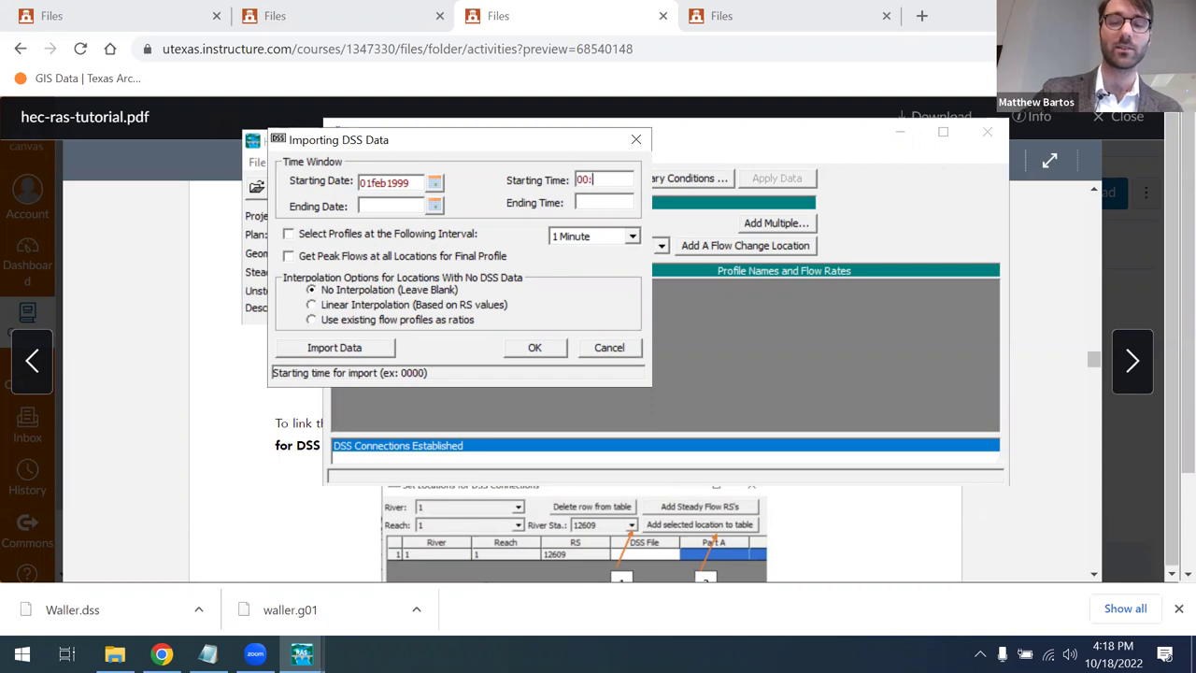
type("00:00")
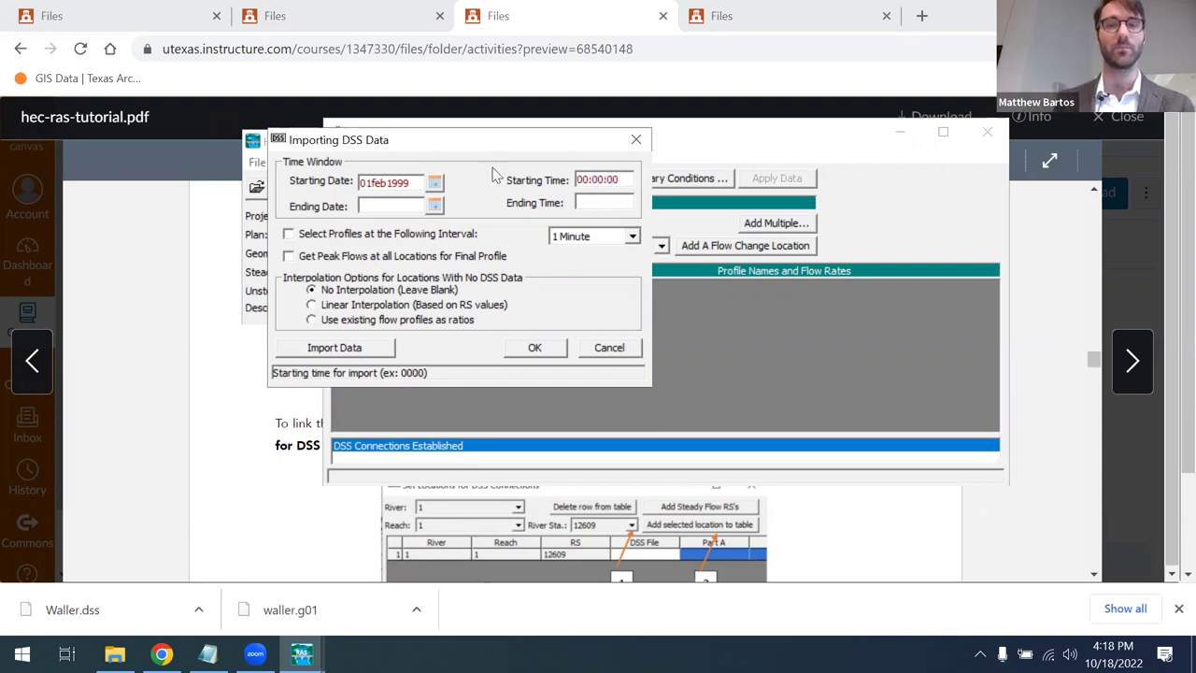
left_click(391, 205)
type("02feb1999")
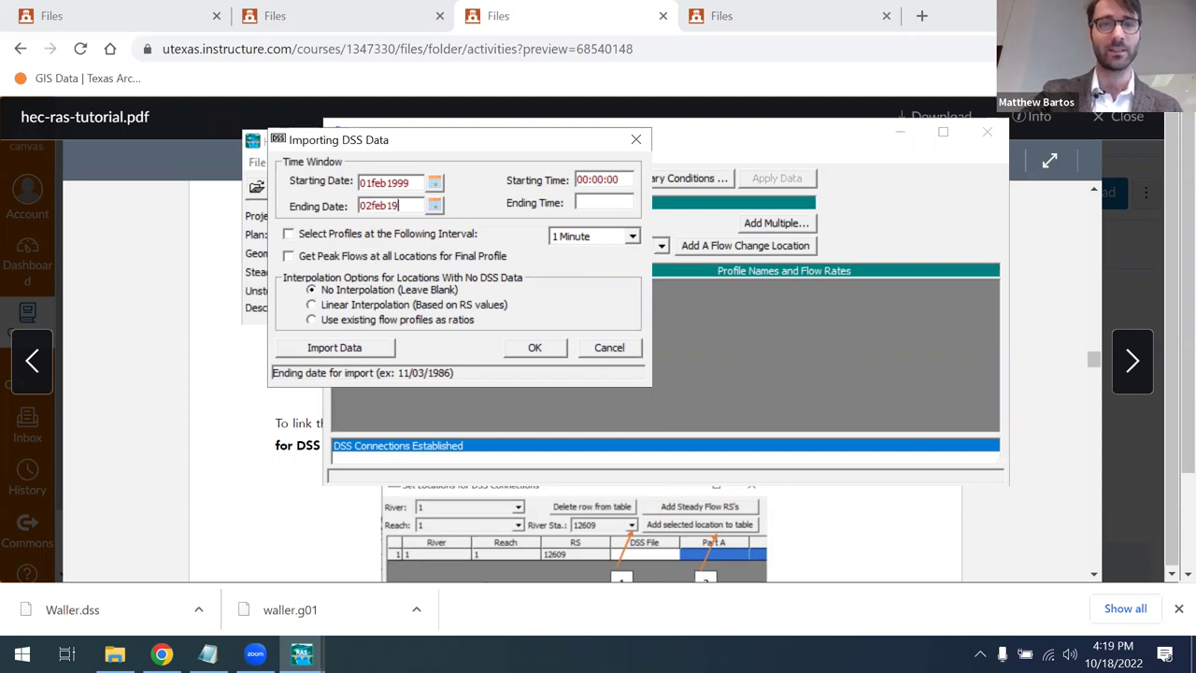
left_click(608, 202)
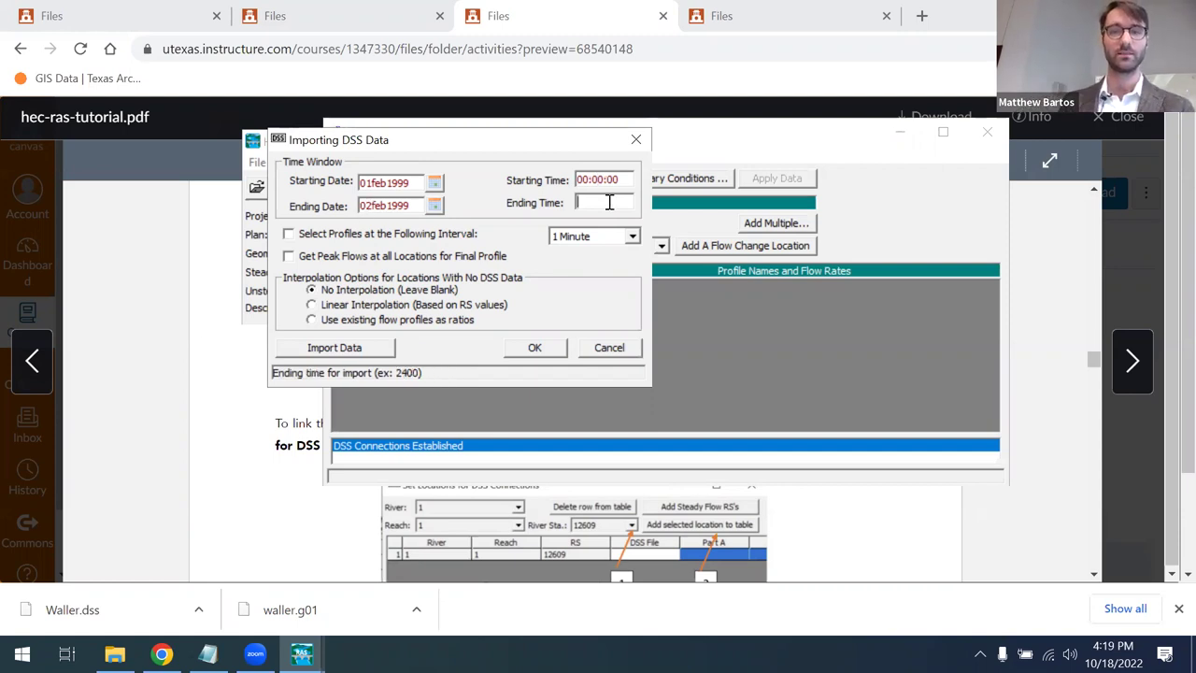
type("00:00:00")
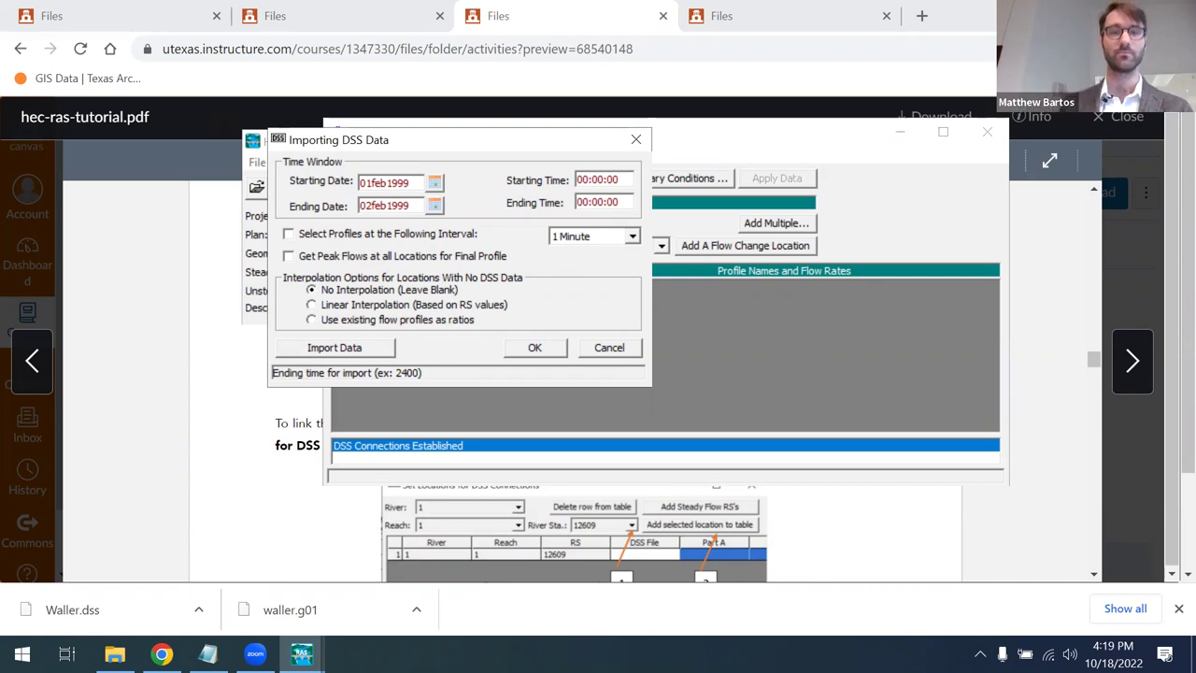
Check Get Peak Flows at all Locations and set the profile interval to 6 Hour.
left_click(289, 257)
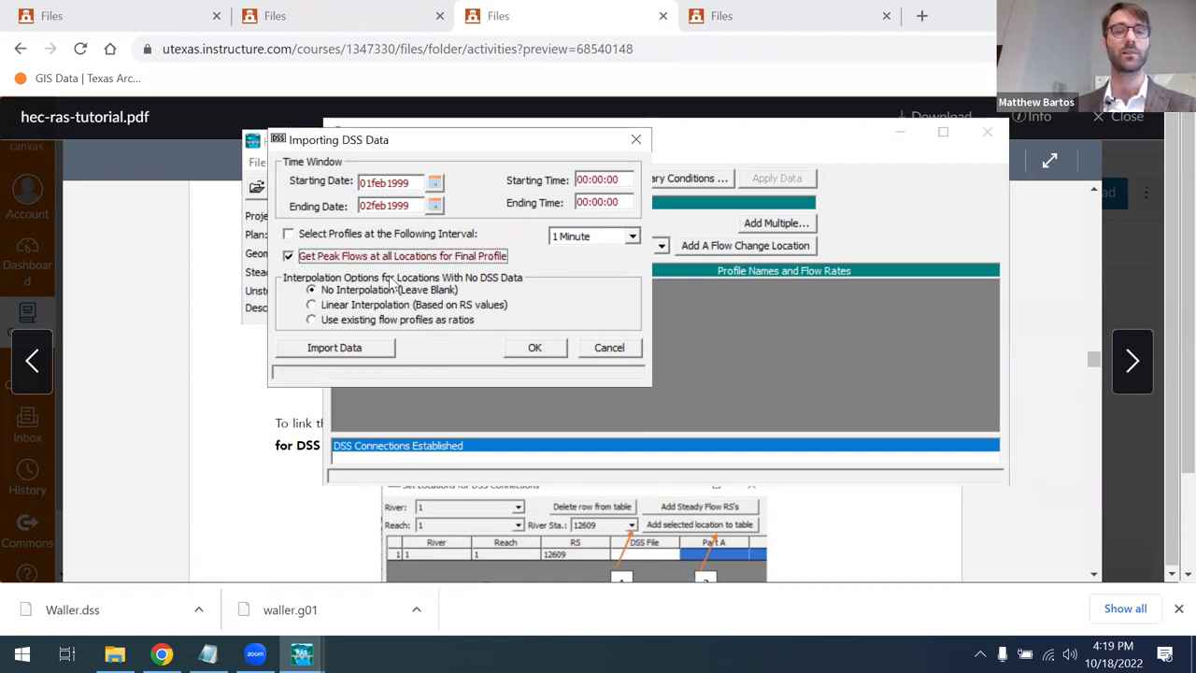
left_click(633, 241)
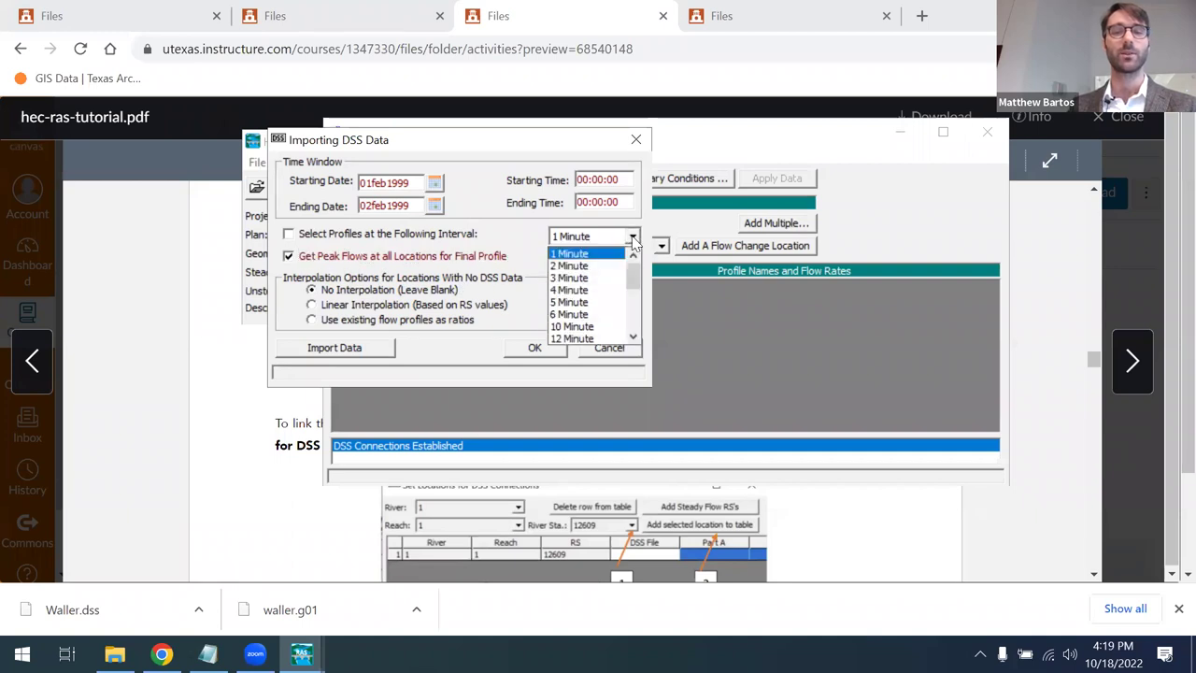
left_click_drag(632, 277, 632, 313)
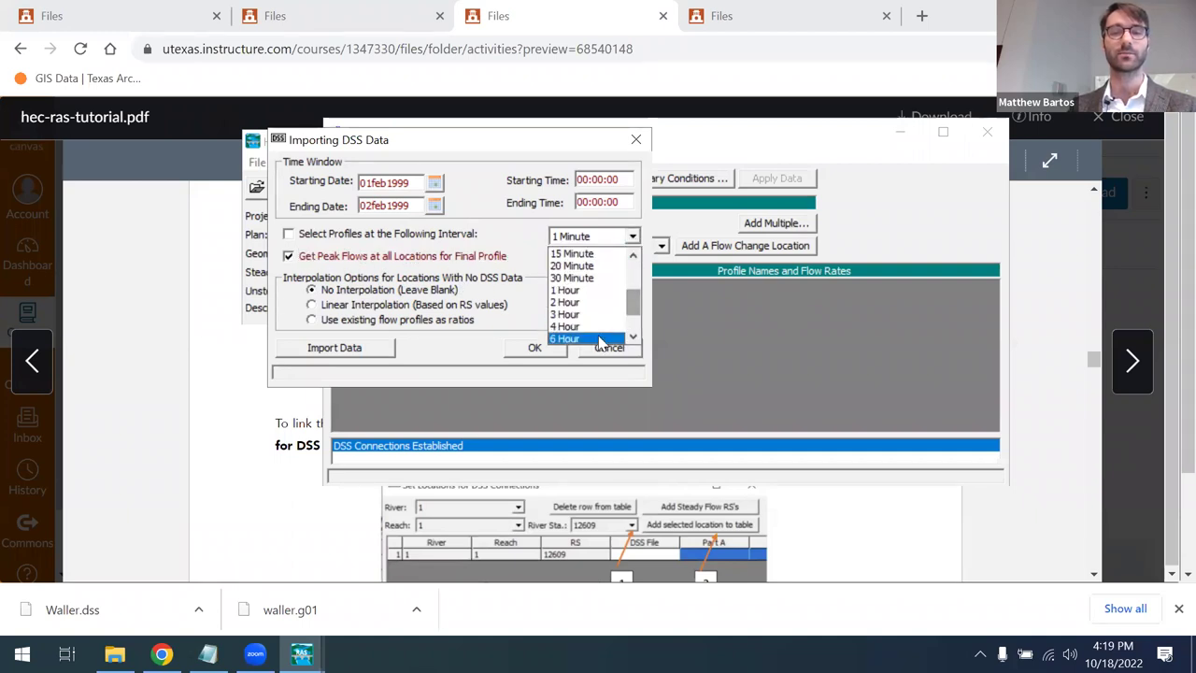
left_click(603, 339)
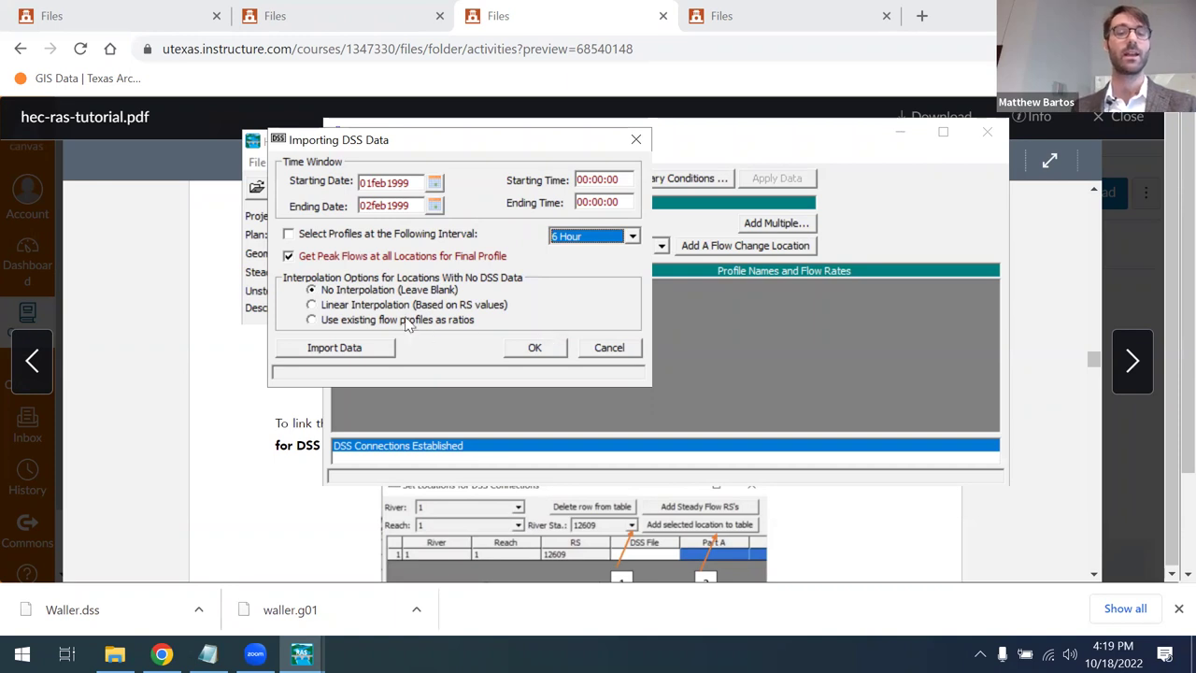
Import the DSS peak flows, change station 32093's flow to 2700.00, and apply the data.
left_click(333, 348)
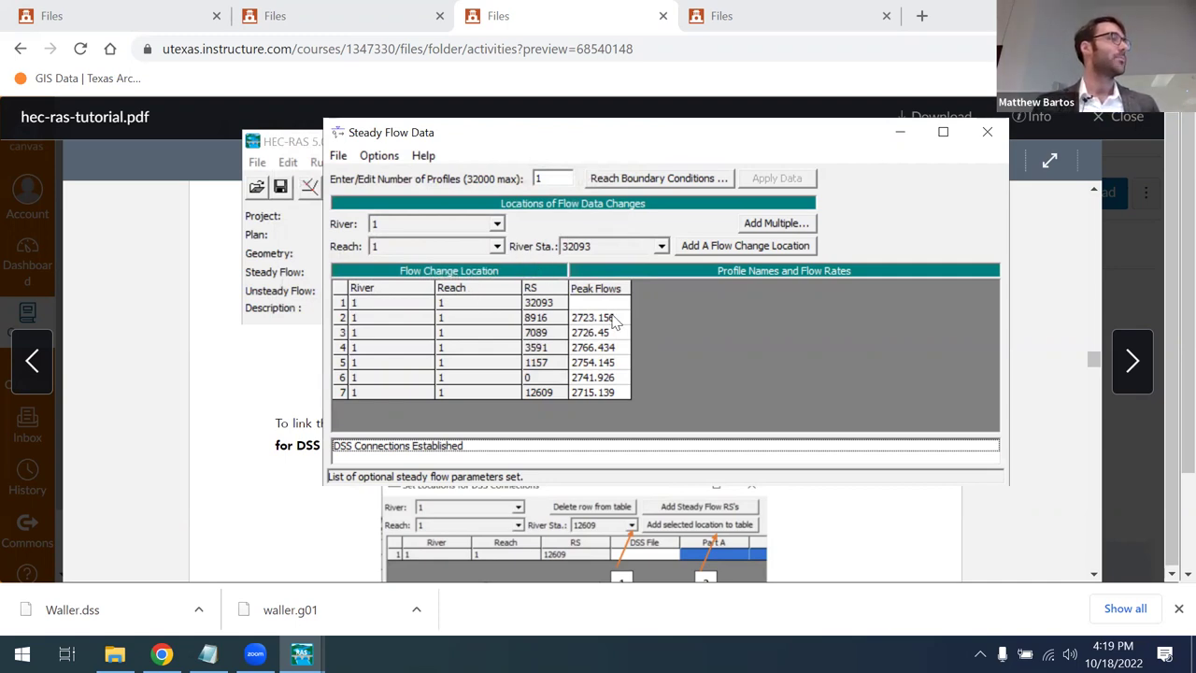
left_click(596, 304)
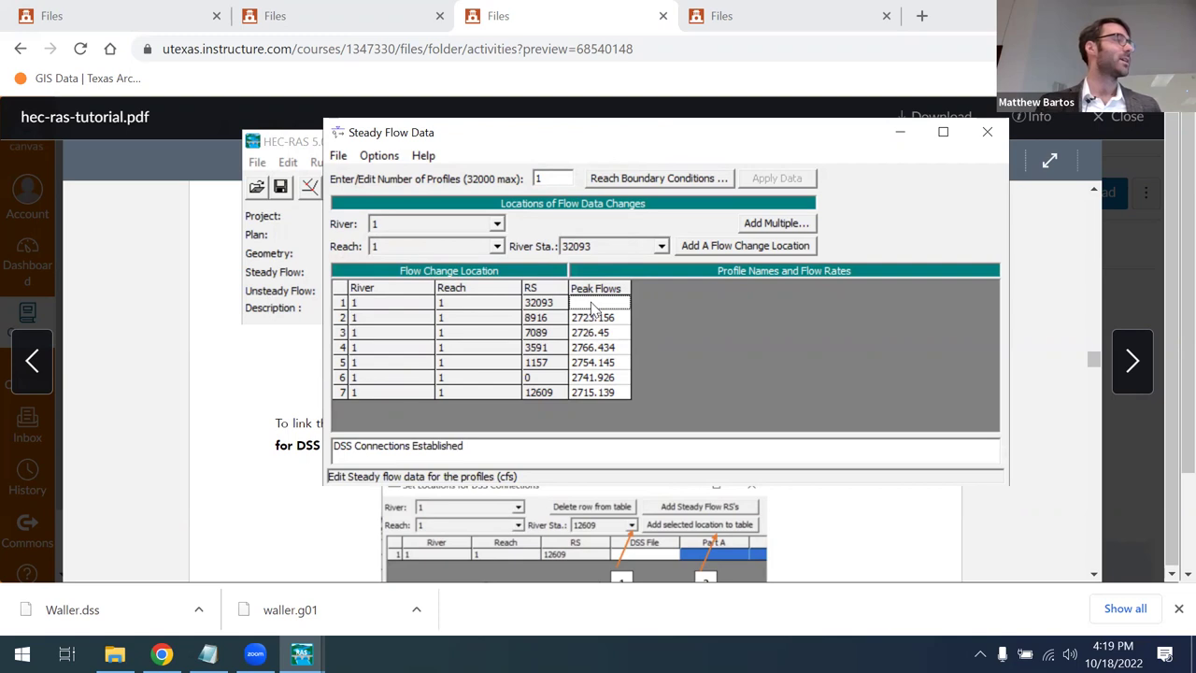
left_click(592, 304)
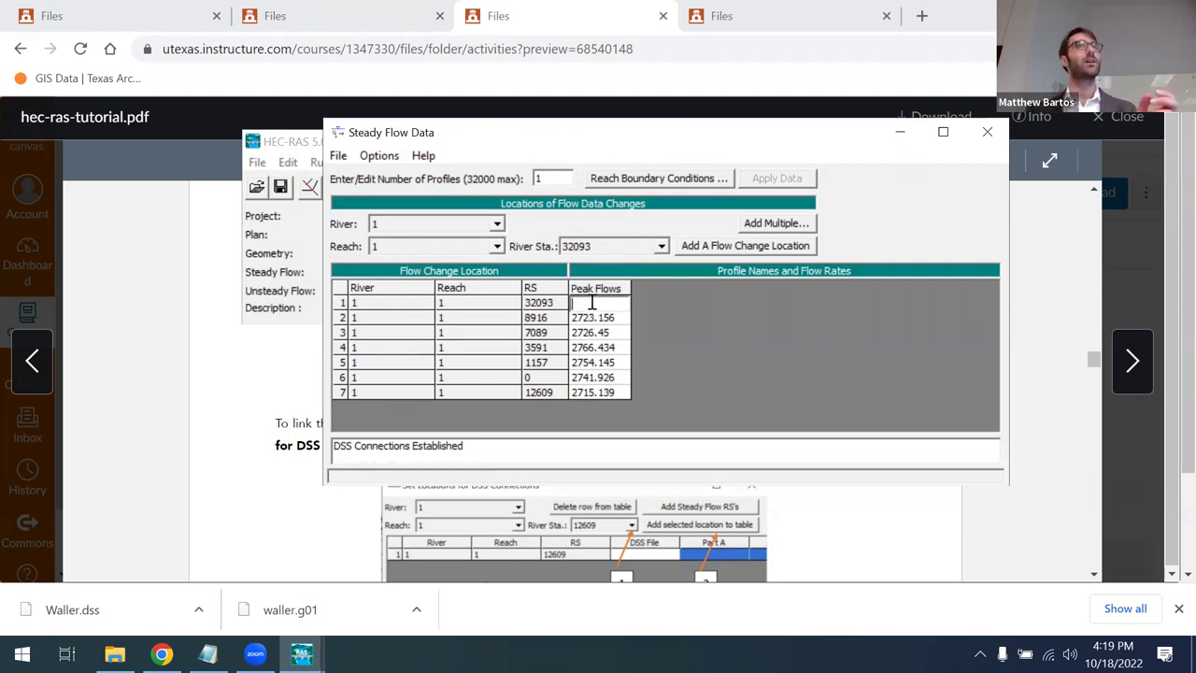
type("2")
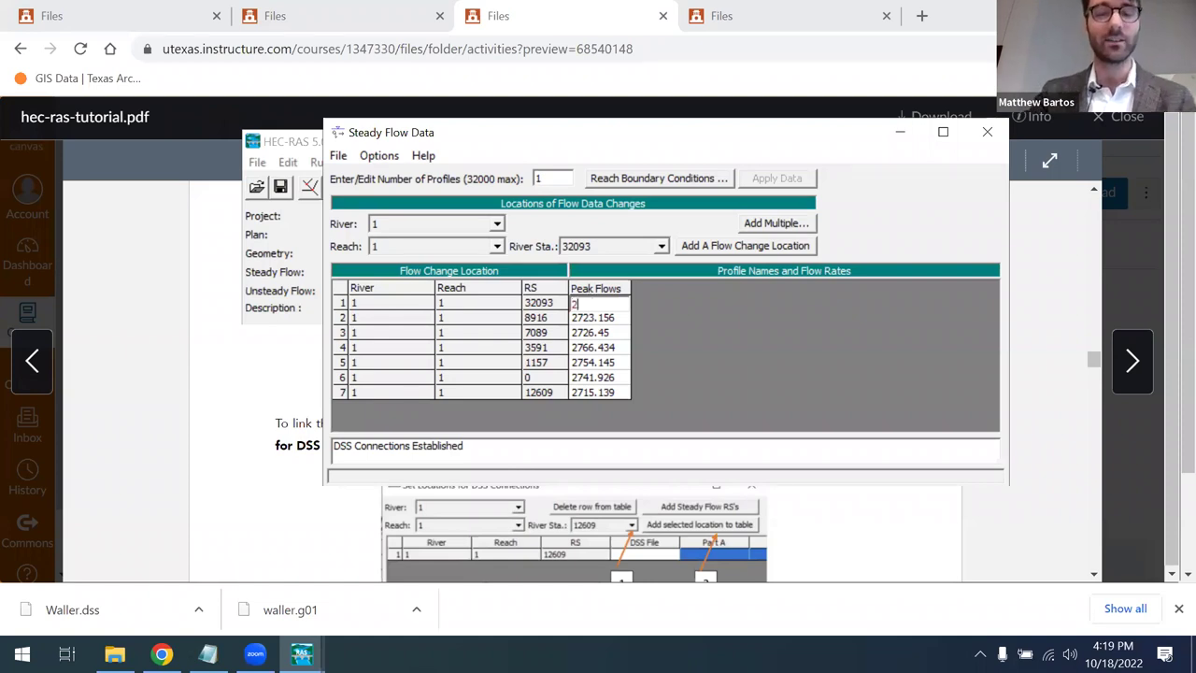
type("700.00")
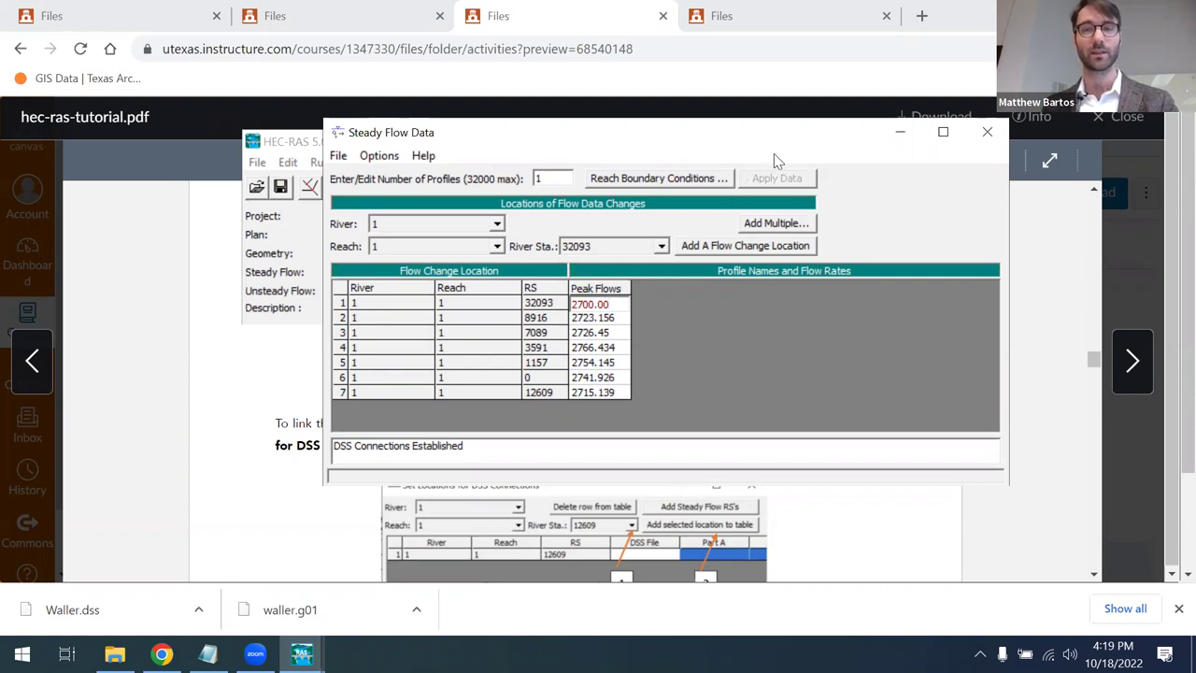
left_click(621, 335)
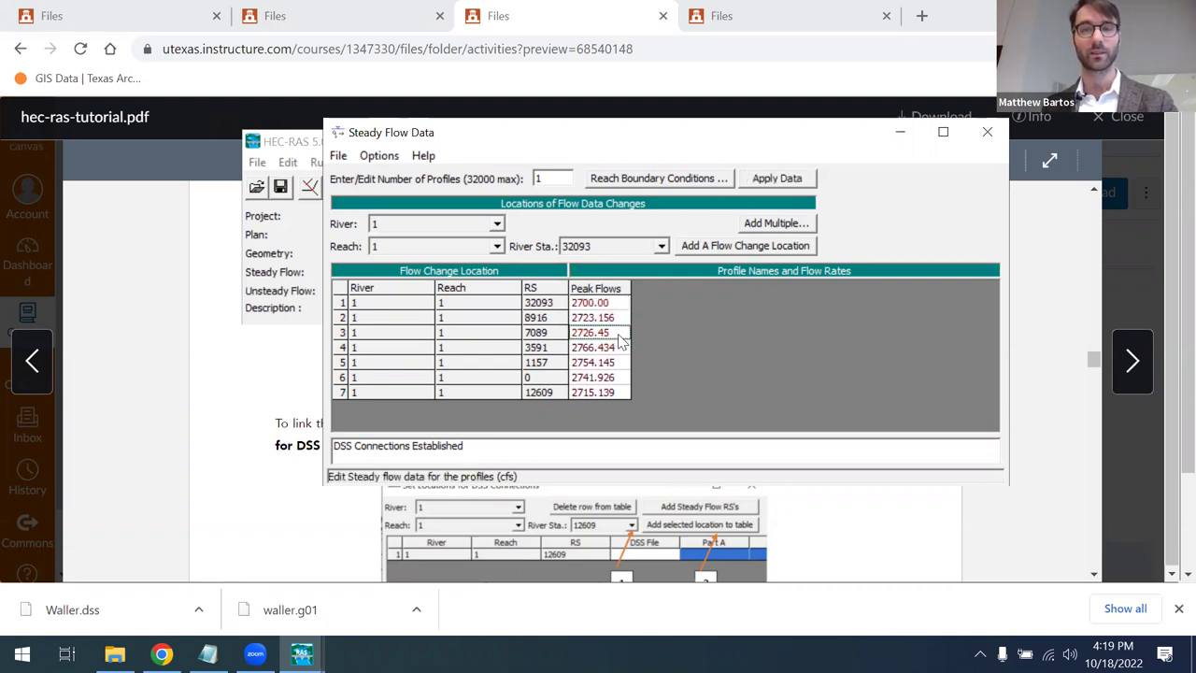
left_click(775, 178)
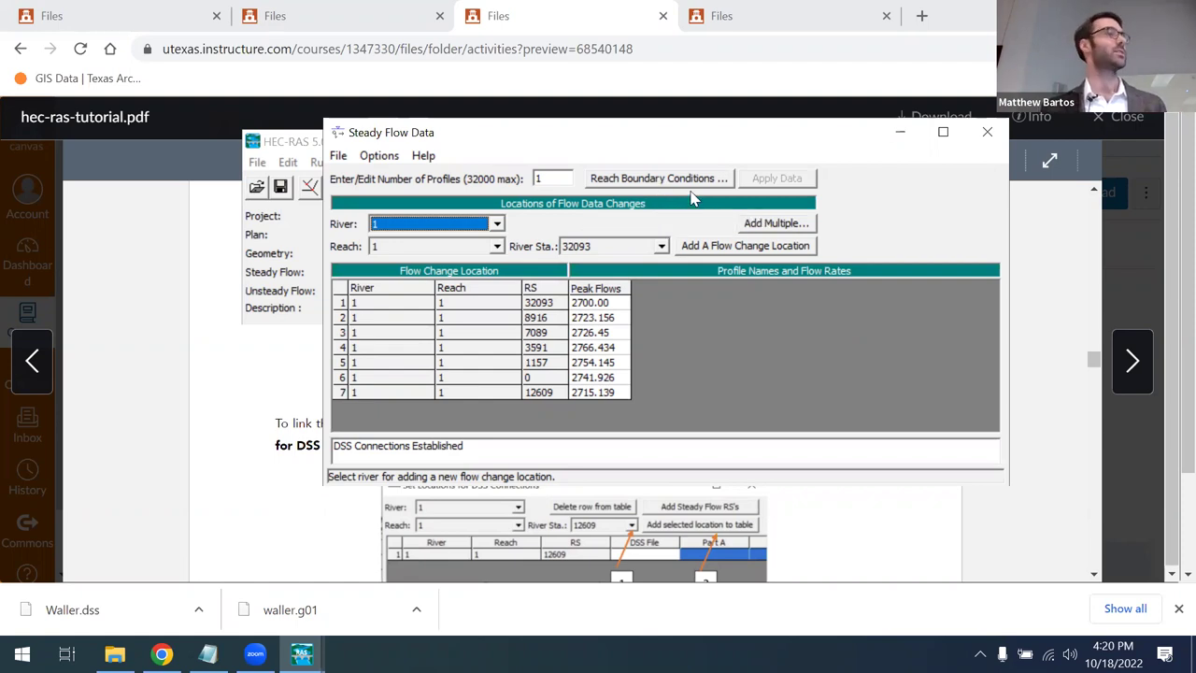
Open the Steady Flow Boundary Conditions window for River 1, Reach 1.
left_click(657, 184)
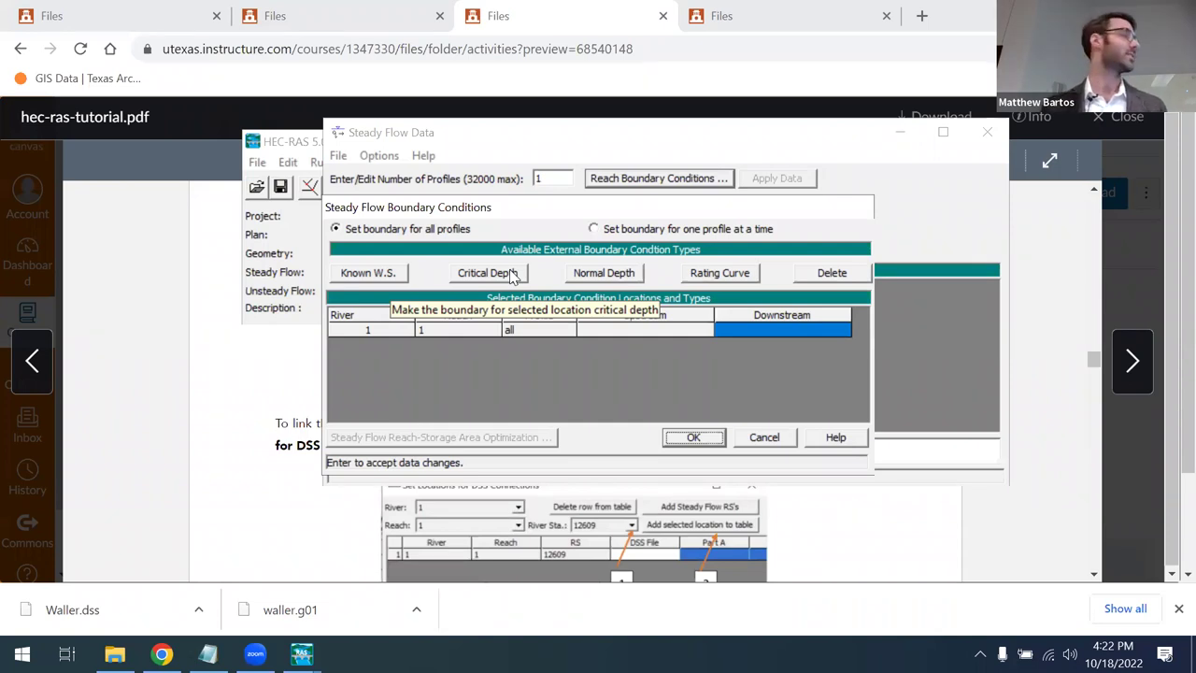
Set Reach 1's downstream boundary to Critical Depth, confirm it, and apply the steady flow data.
left_click(774, 332)
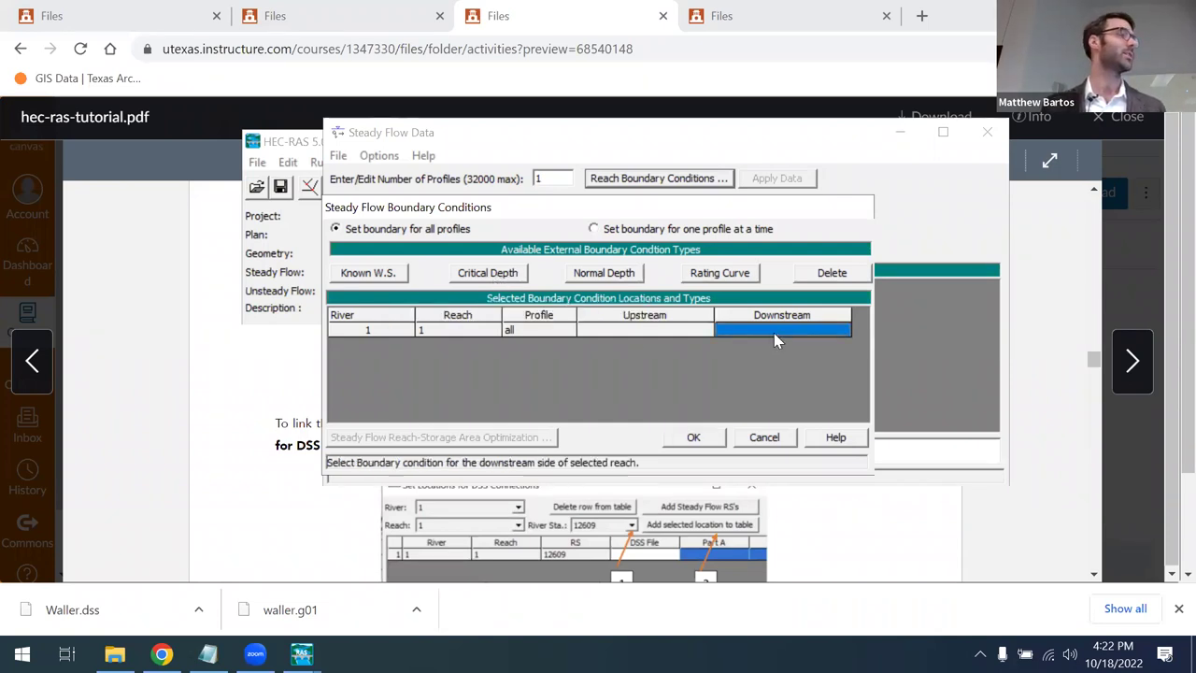
left_click(484, 281)
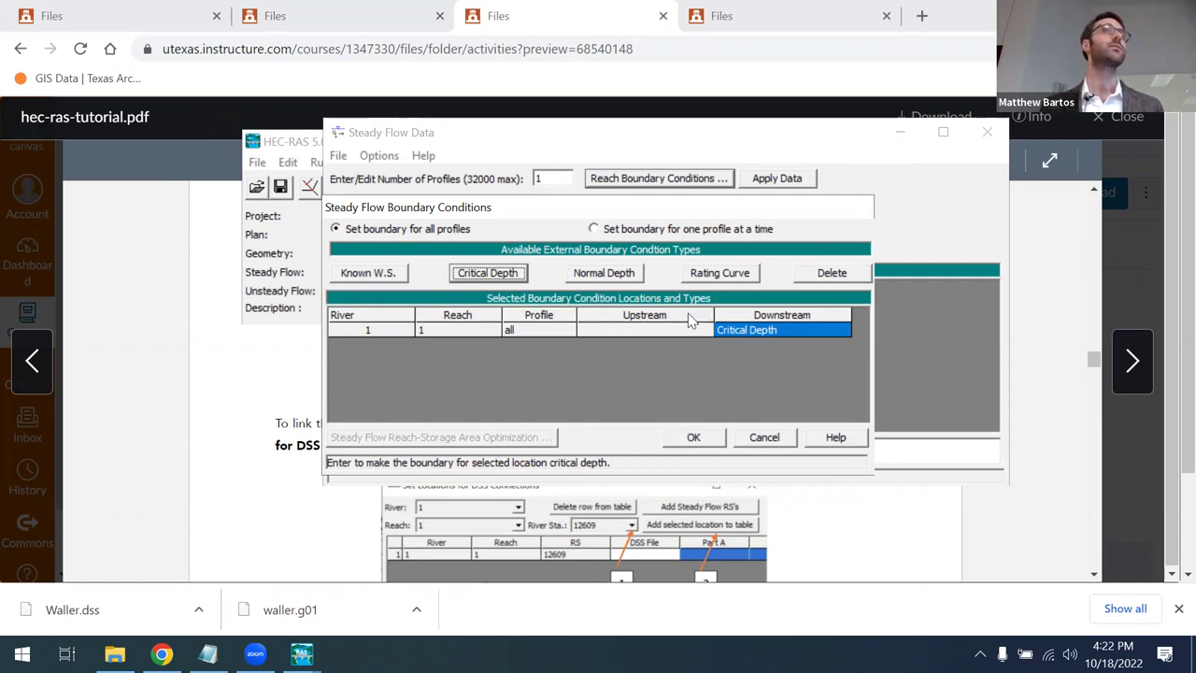
left_click(693, 439)
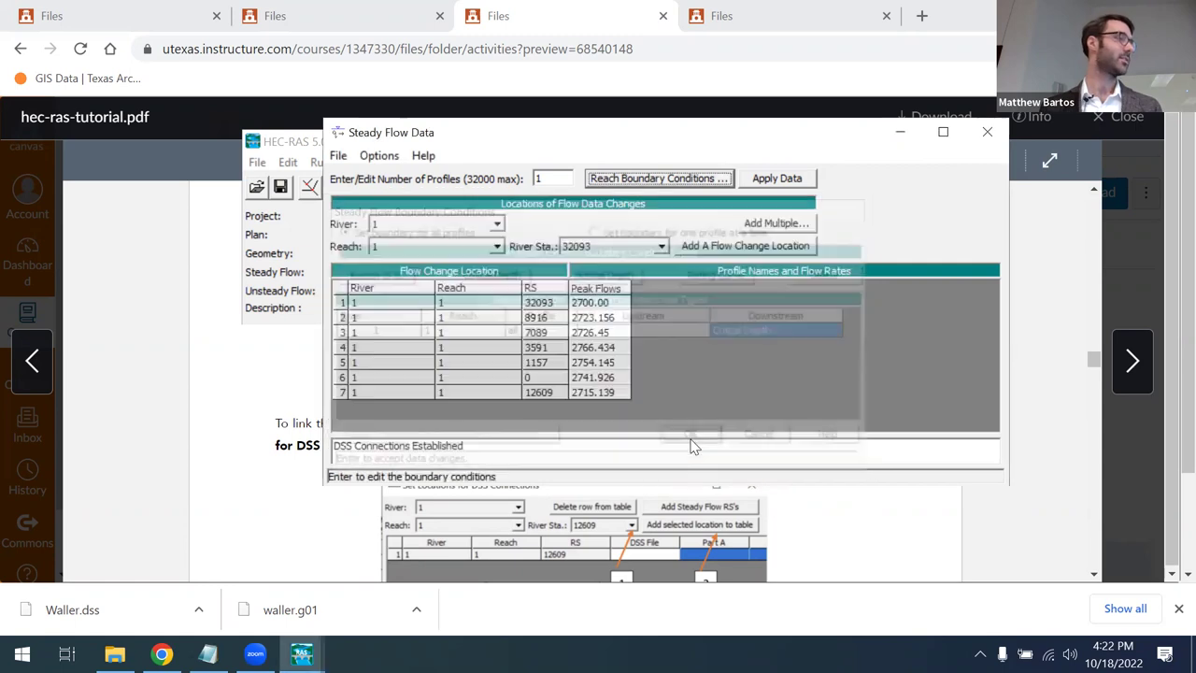
left_click(773, 180)
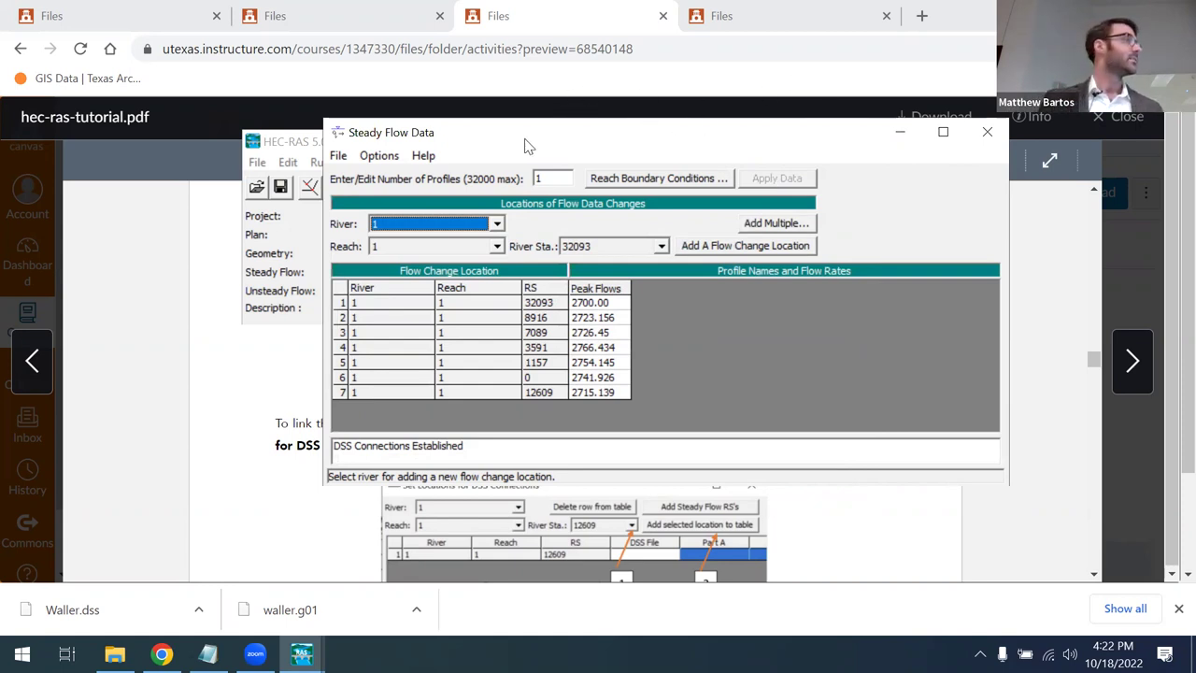
left_click_drag(535, 140, 475, 134)
left_click(280, 151)
left_click(279, 151)
left_click(279, 150)
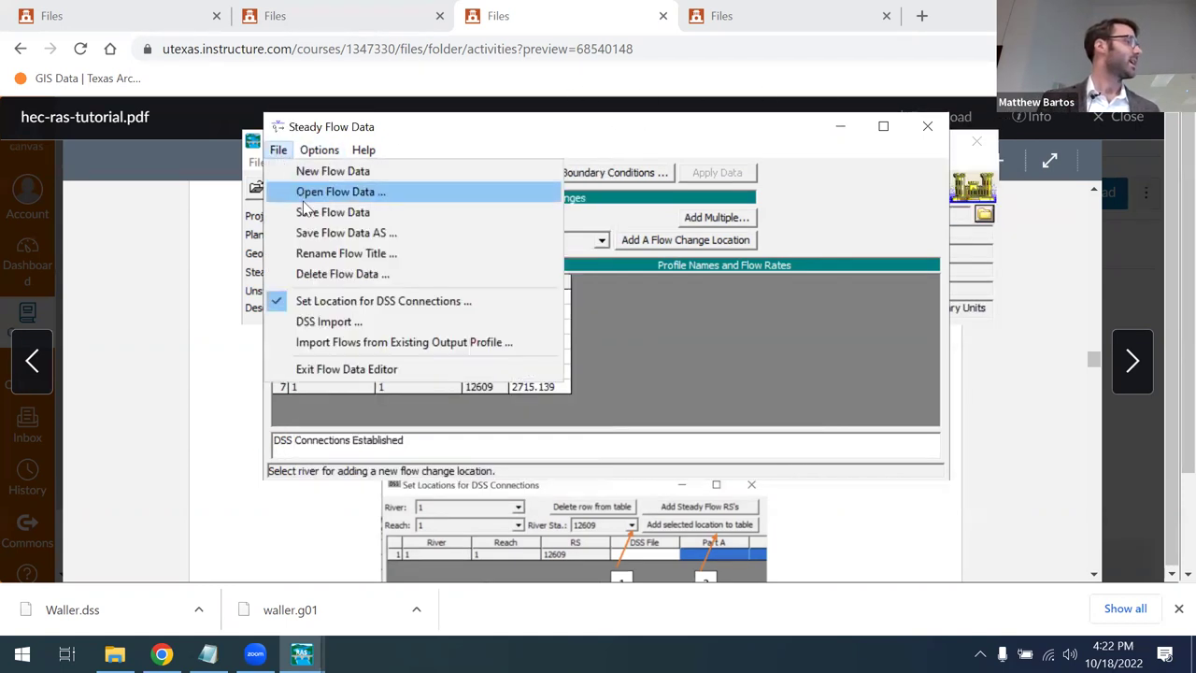
left_click(311, 214)
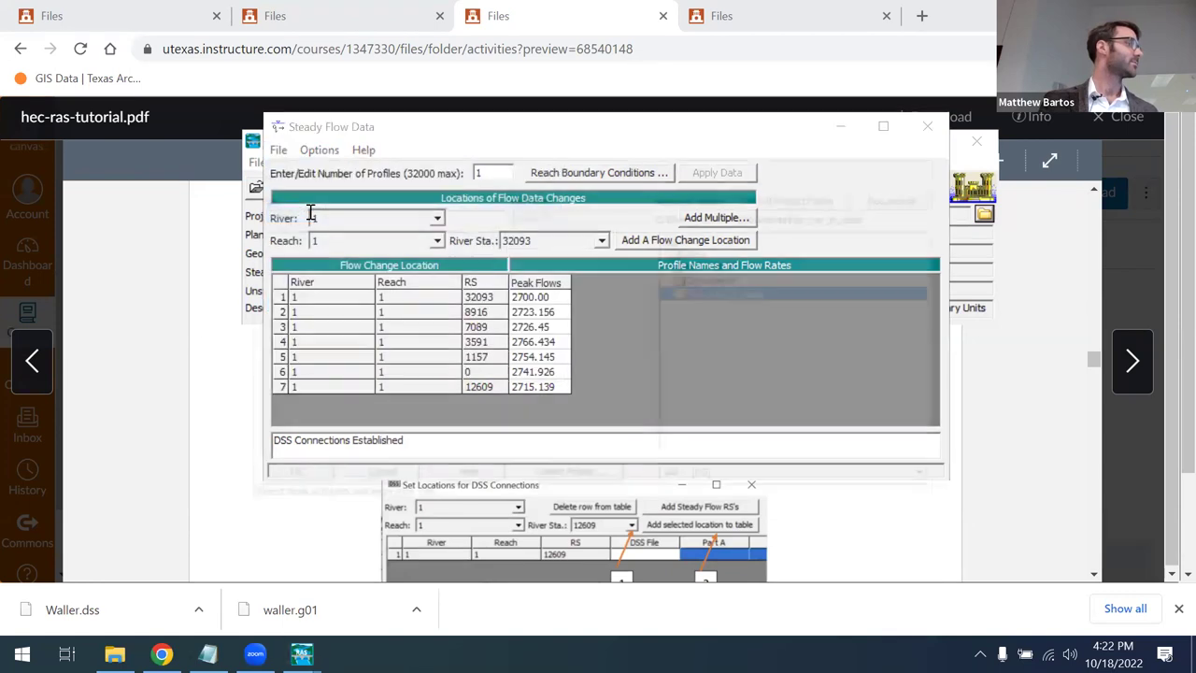
left_click(398, 481)
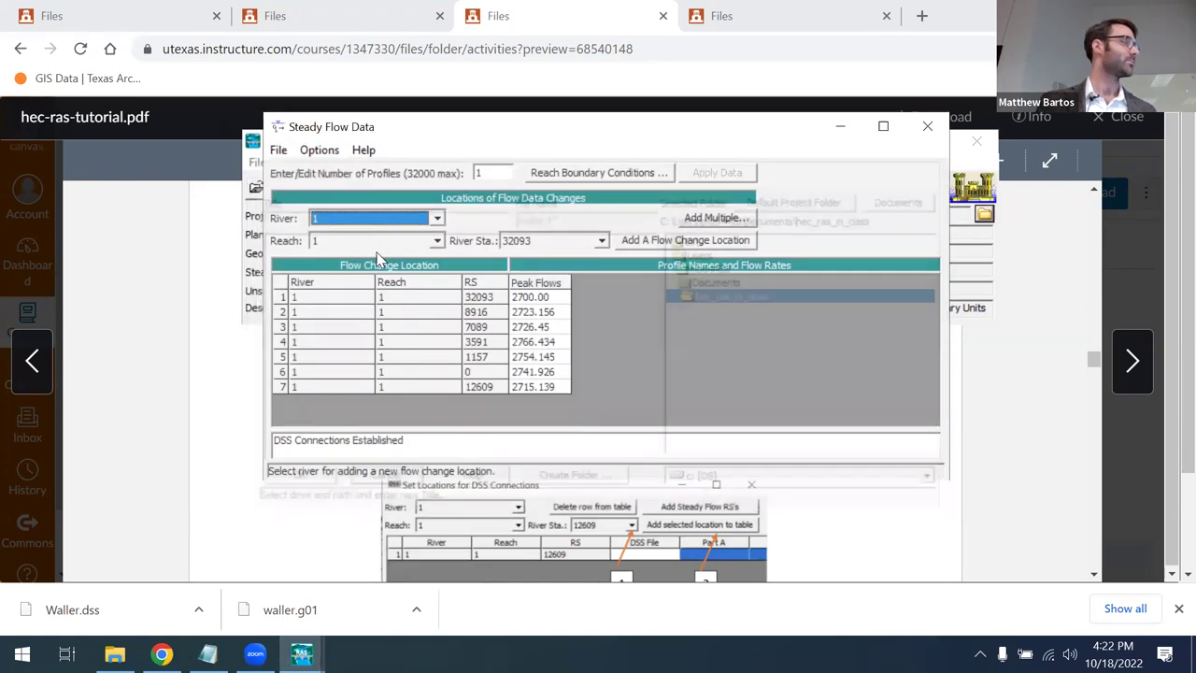
left_click(278, 150)
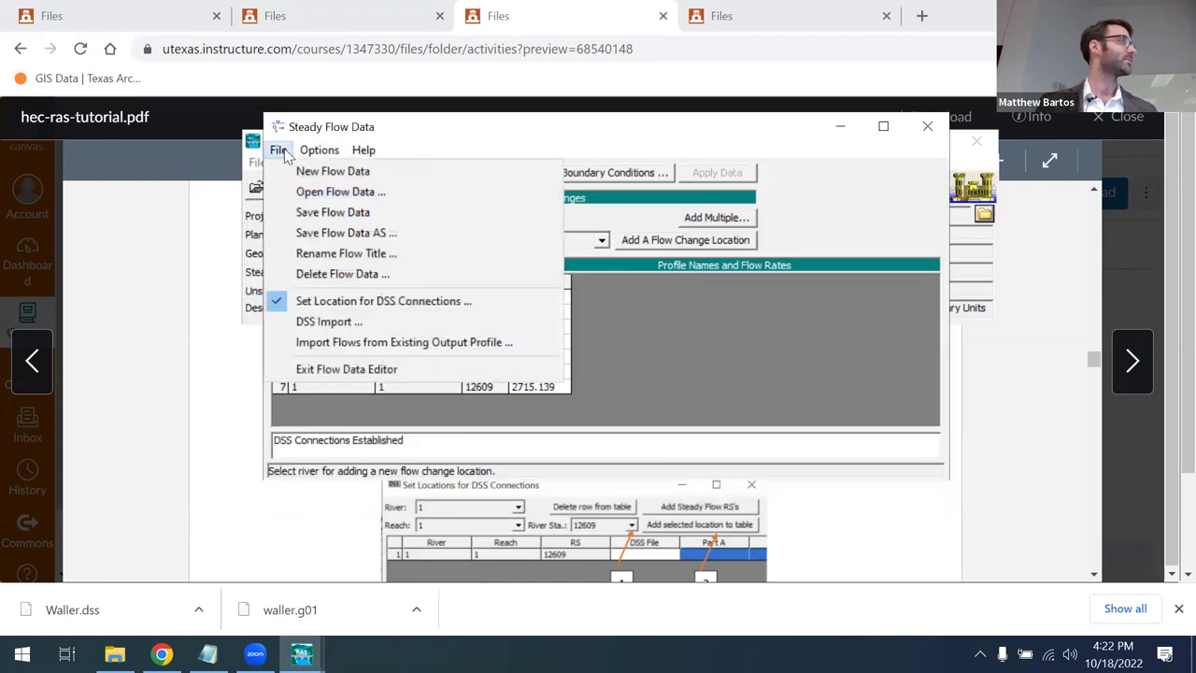
Save the steady flow data under the title waller_flow_data.
left_click(301, 214)
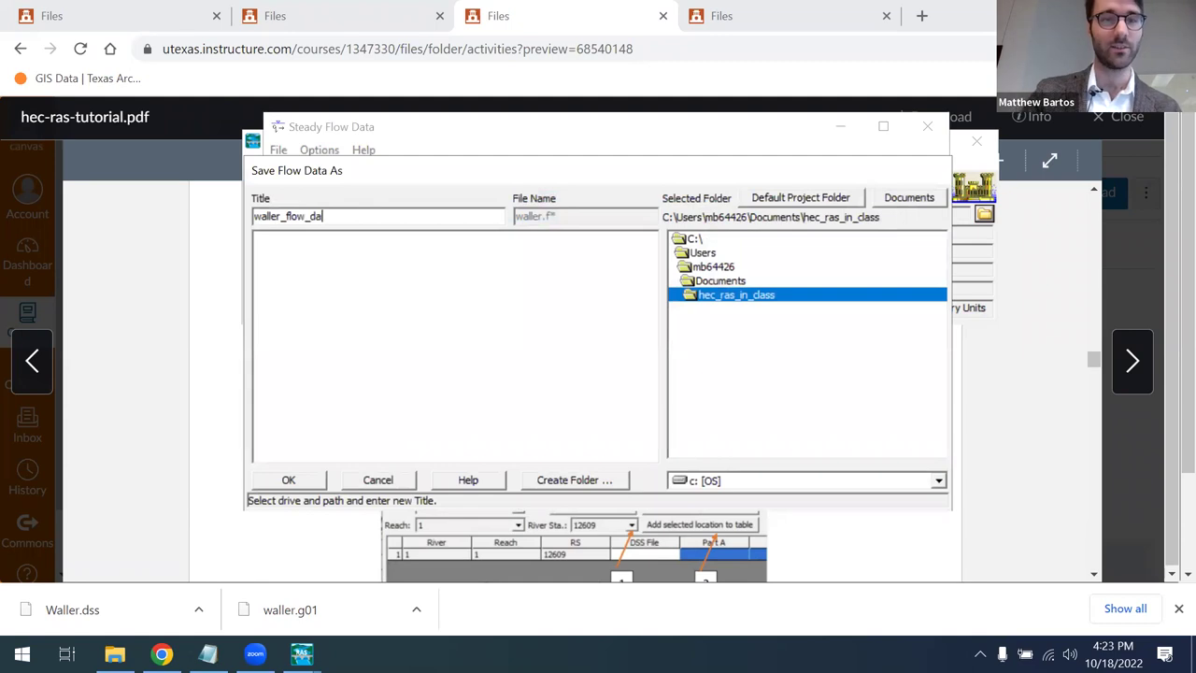
left_click(312, 480)
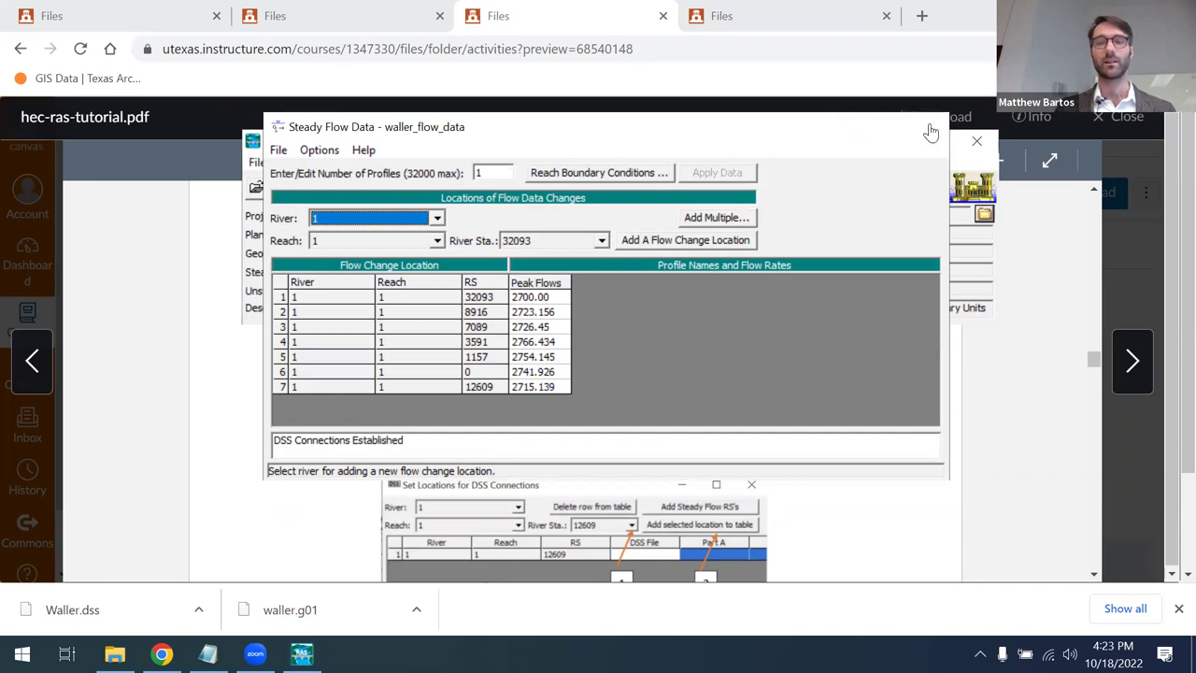
Close the Steady Flow Data editor and move the main HEC-RAS window to the left.
left_click(927, 126)
left_click_drag(595, 145, 488, 137)
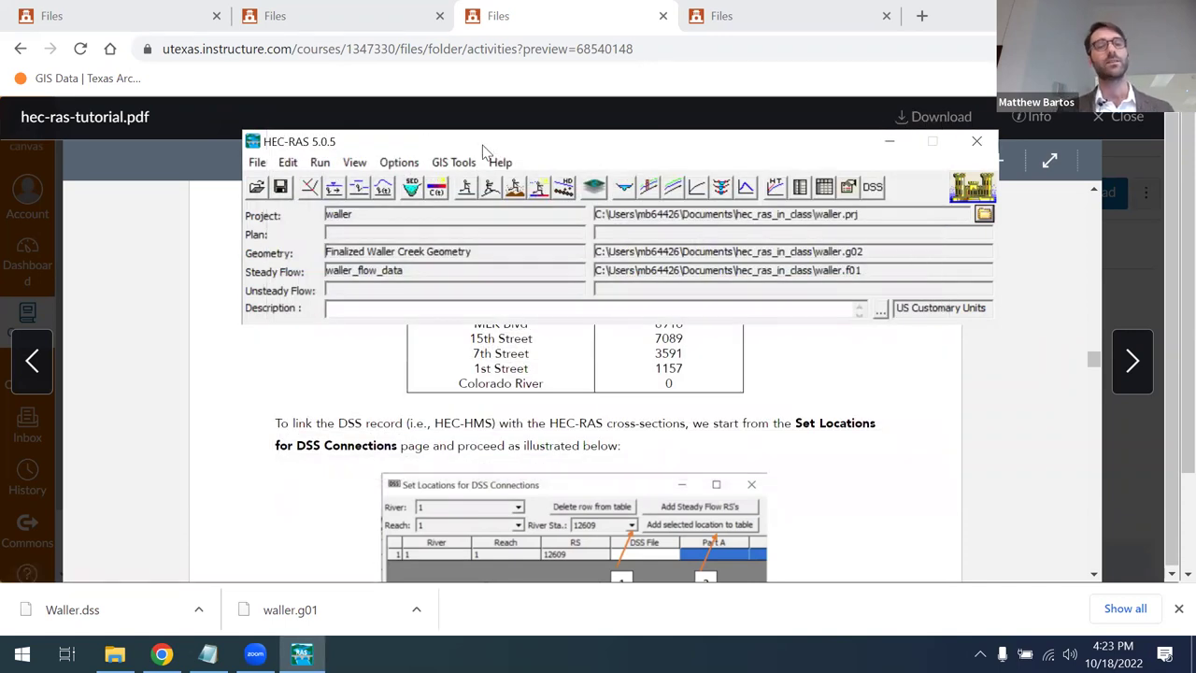
left_click(181, 155)
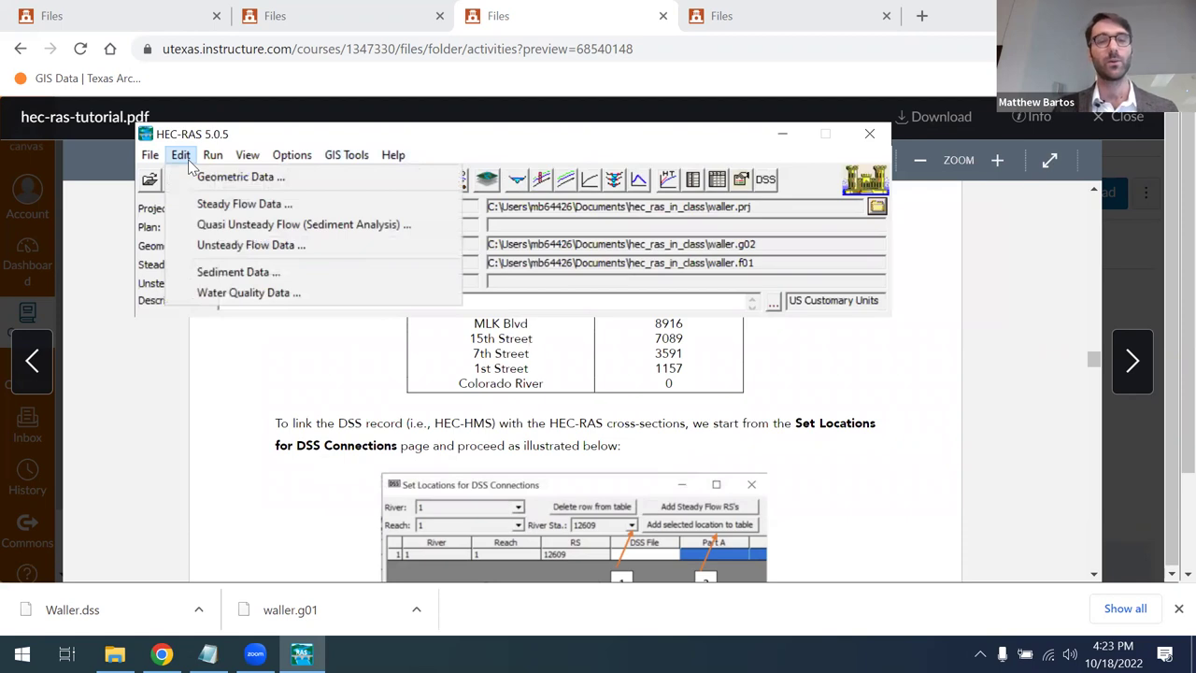
mouse_move(215, 157)
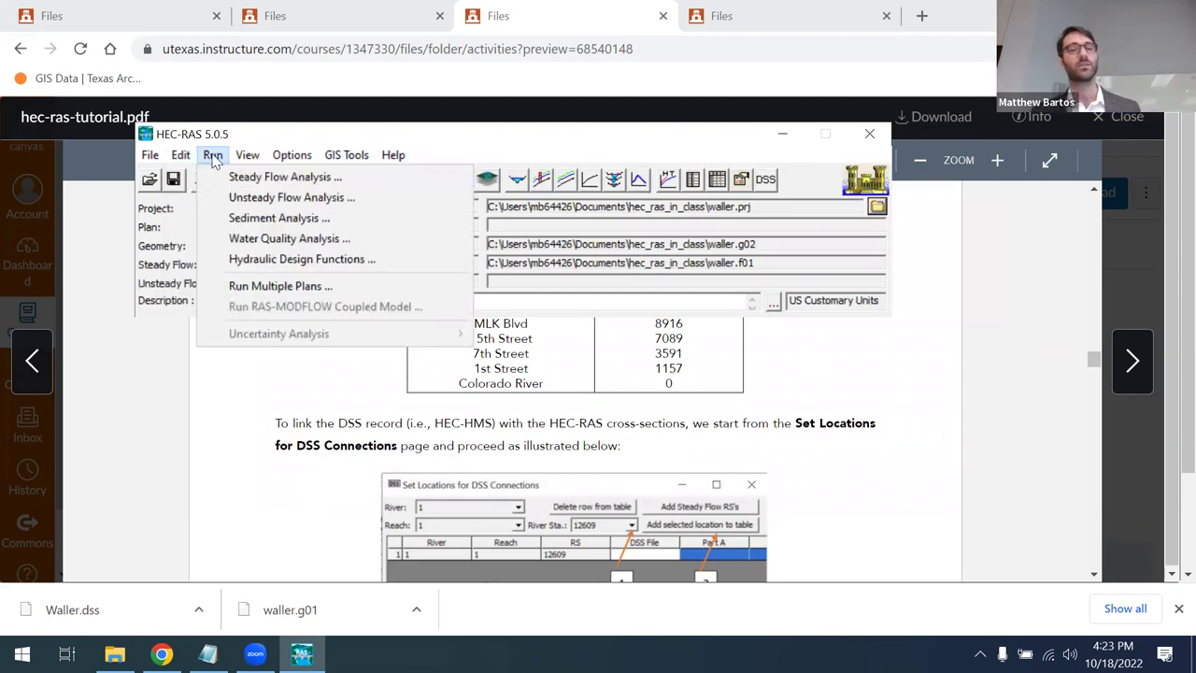
Run a steady flow analysis for the plan with short ID 'existing'.
left_click(249, 184)
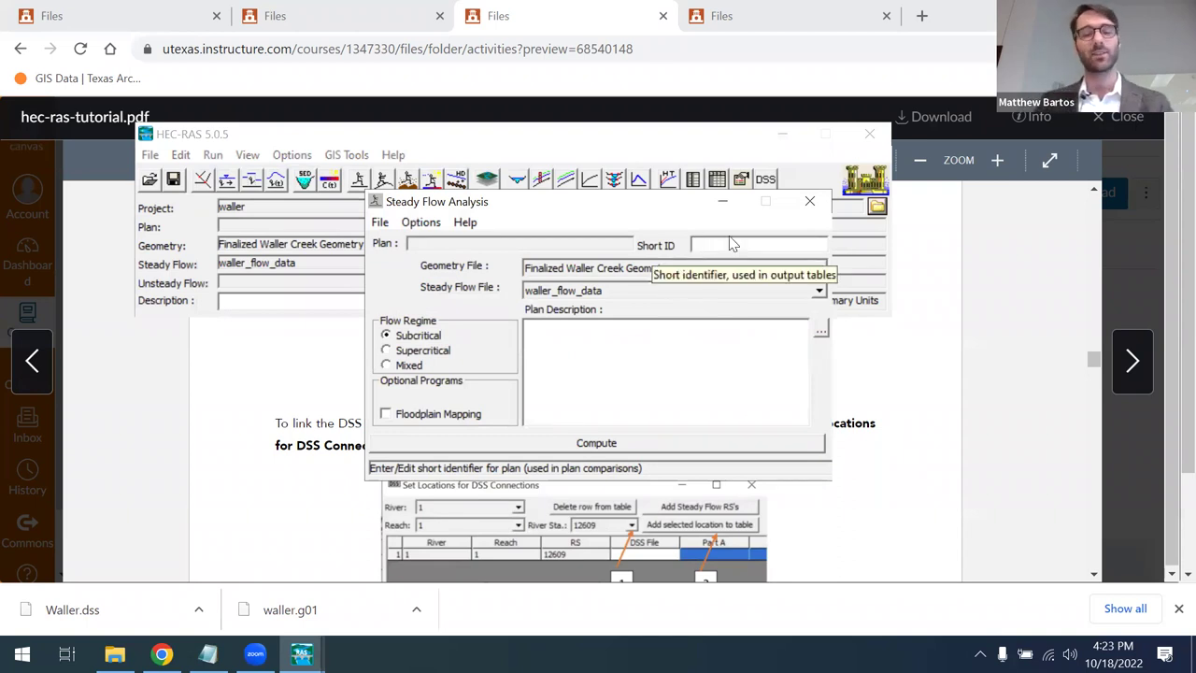
type("exis")
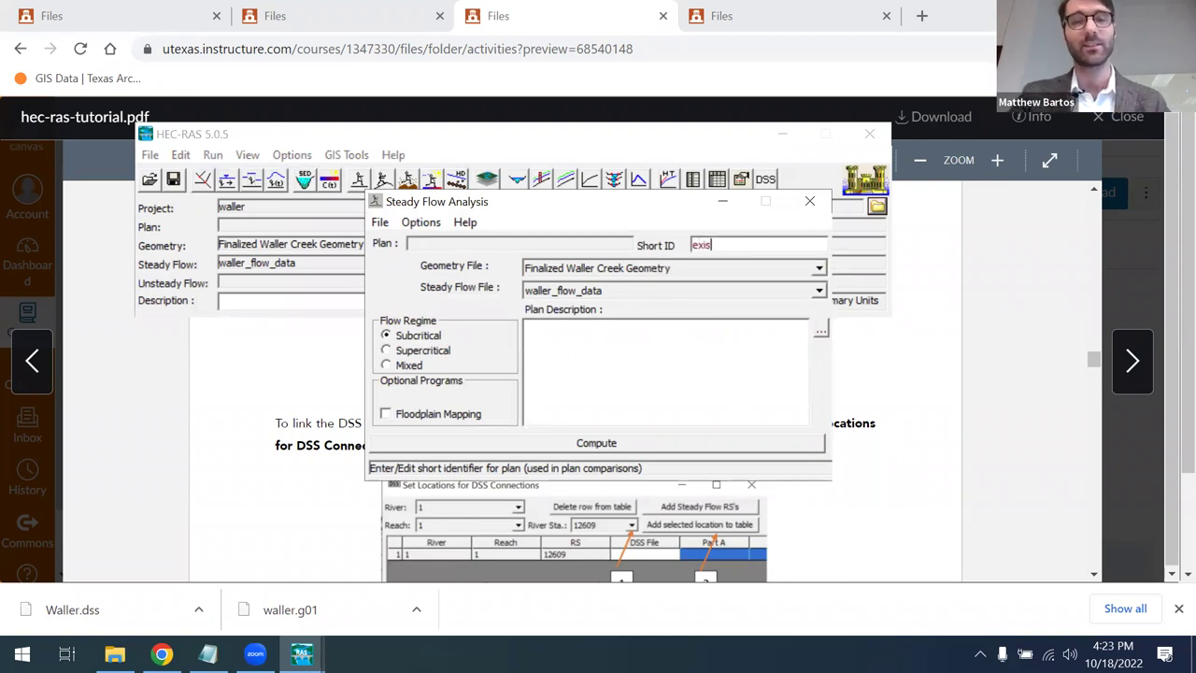
type("ting")
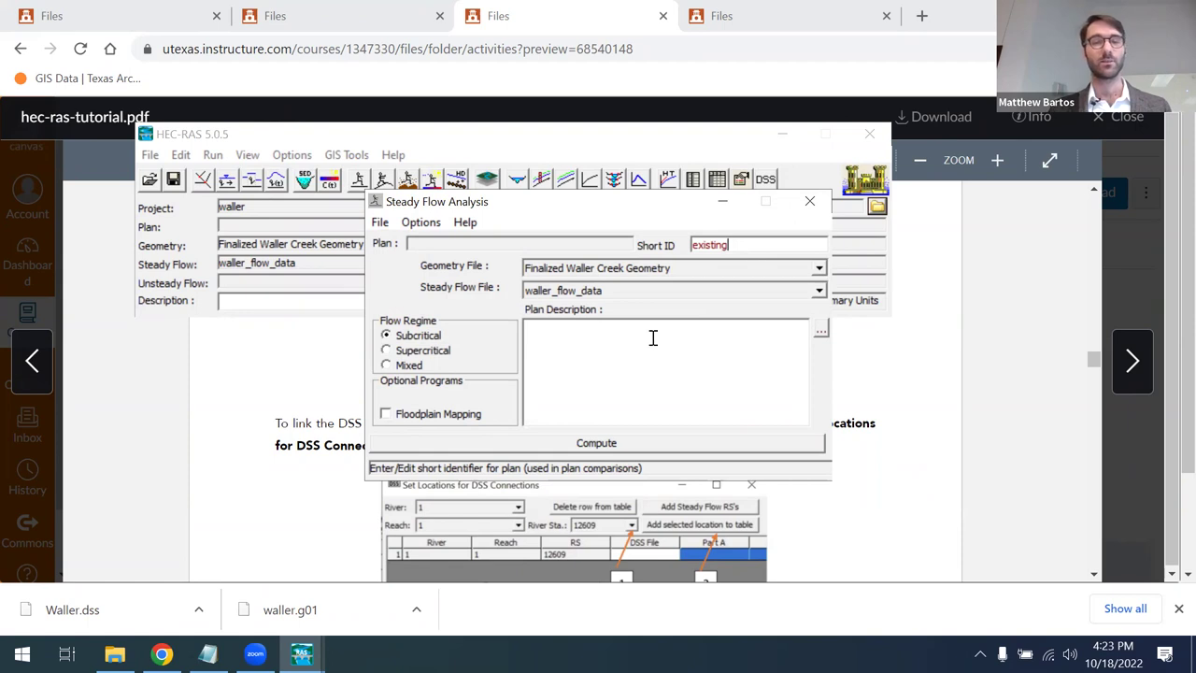
left_click(528, 447)
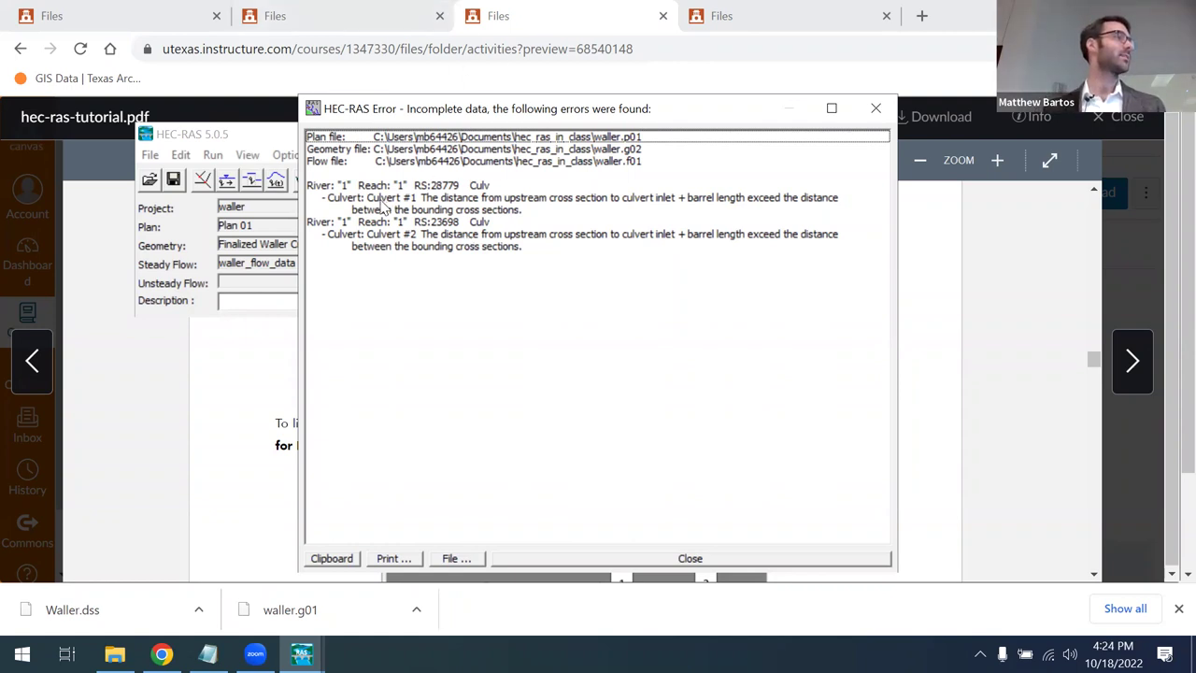
Read the culvert length errors for RS 28779 and RS 23698, then close the error report.
left_click(381, 208)
left_click(361, 188)
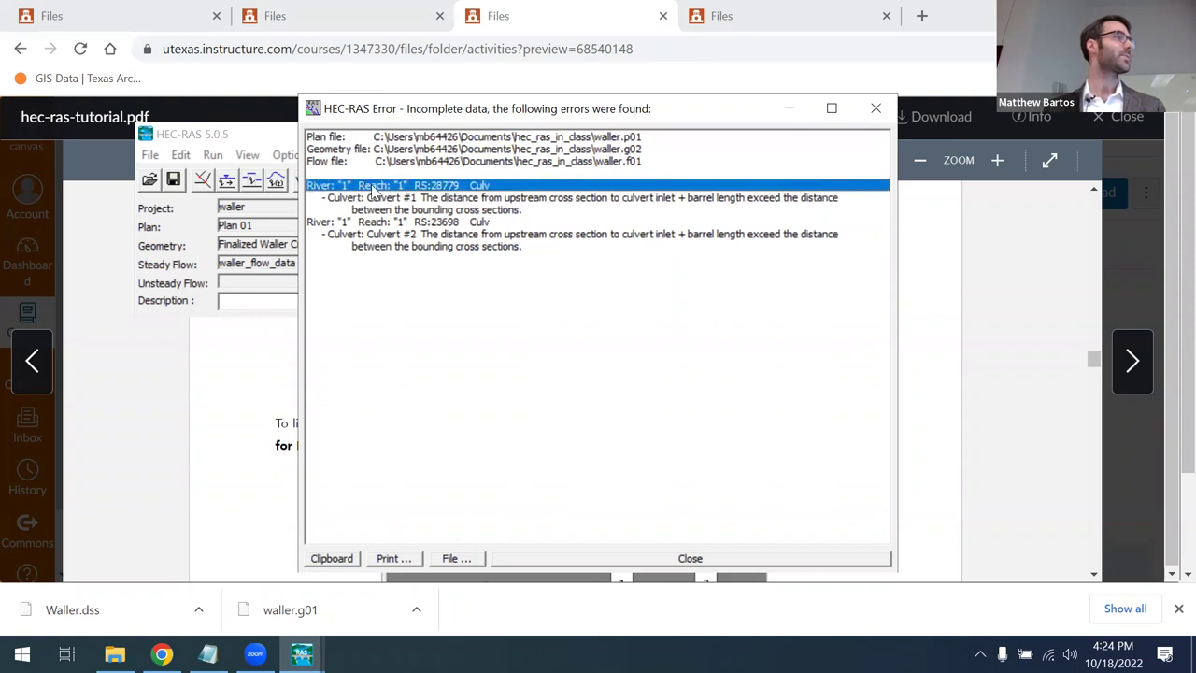
left_click(474, 200)
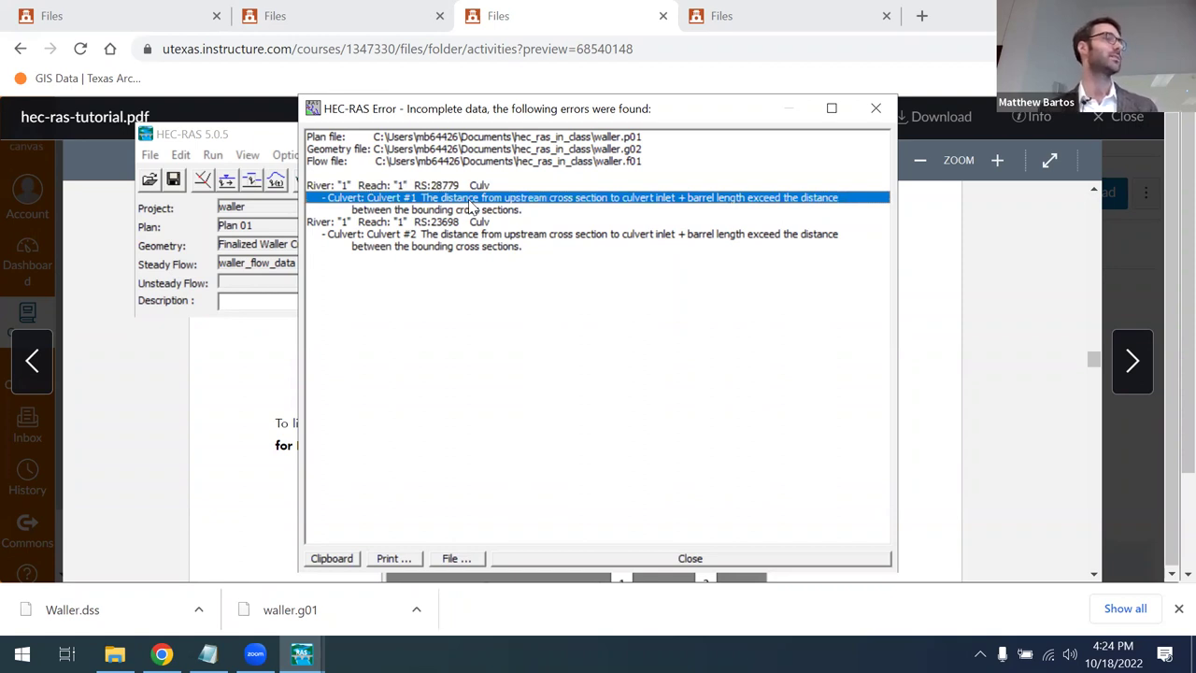
left_click(503, 212)
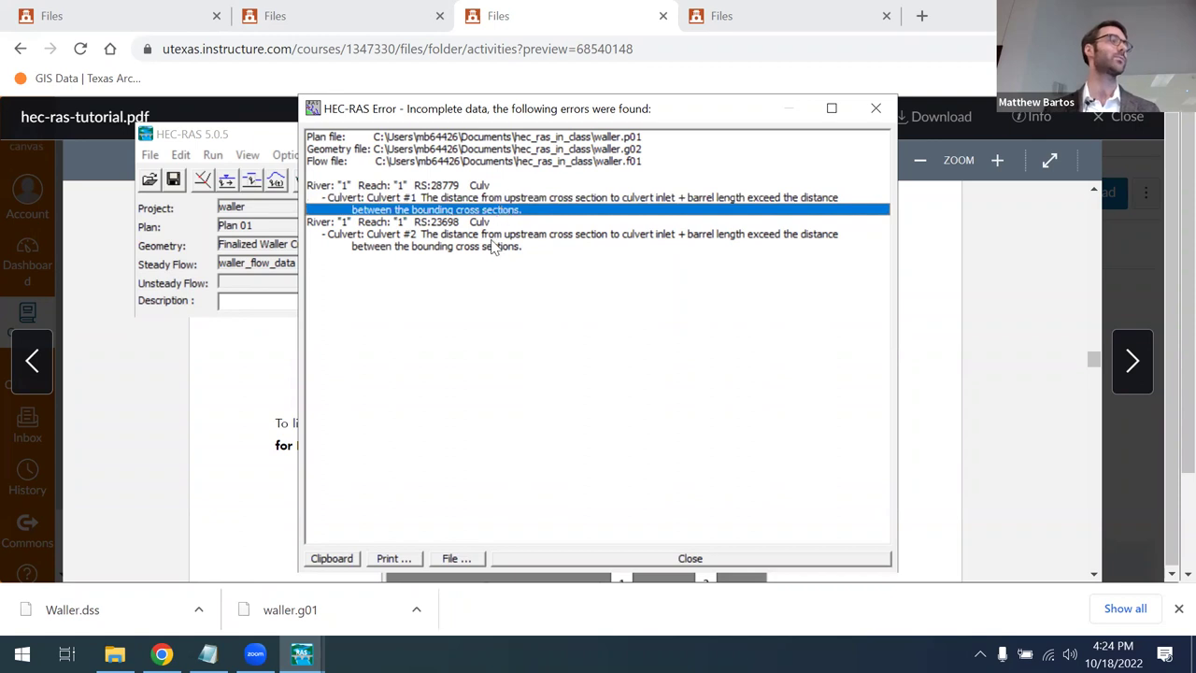
left_click(495, 247)
left_click(451, 235)
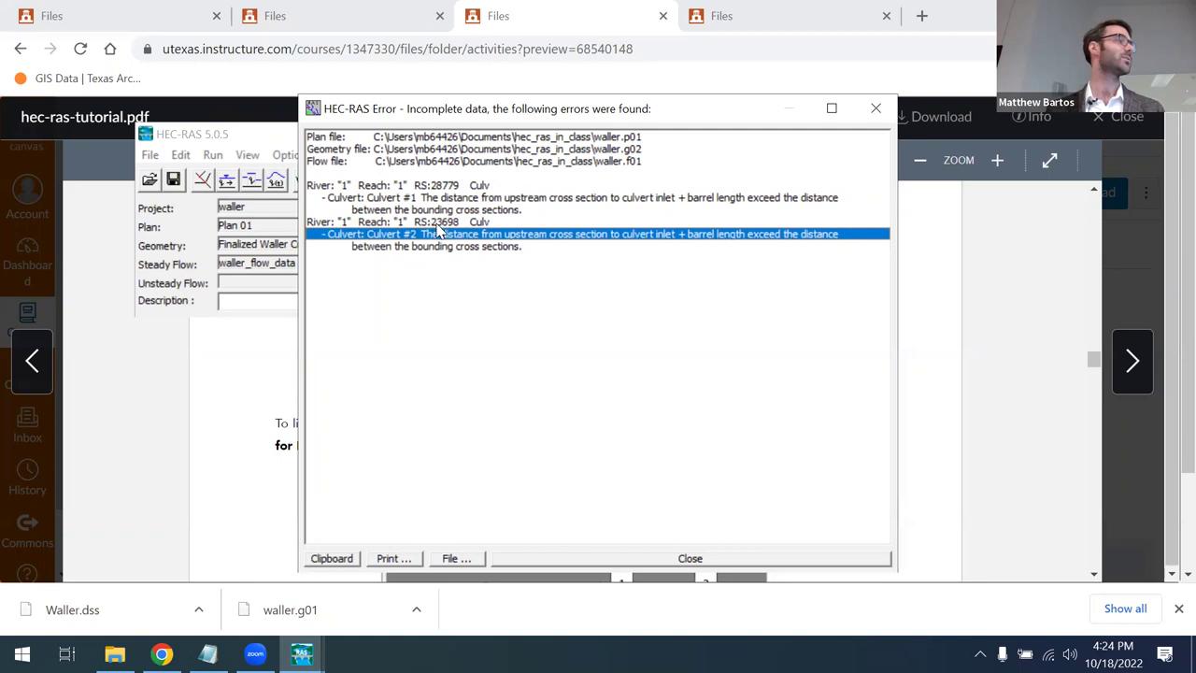
left_click(478, 223)
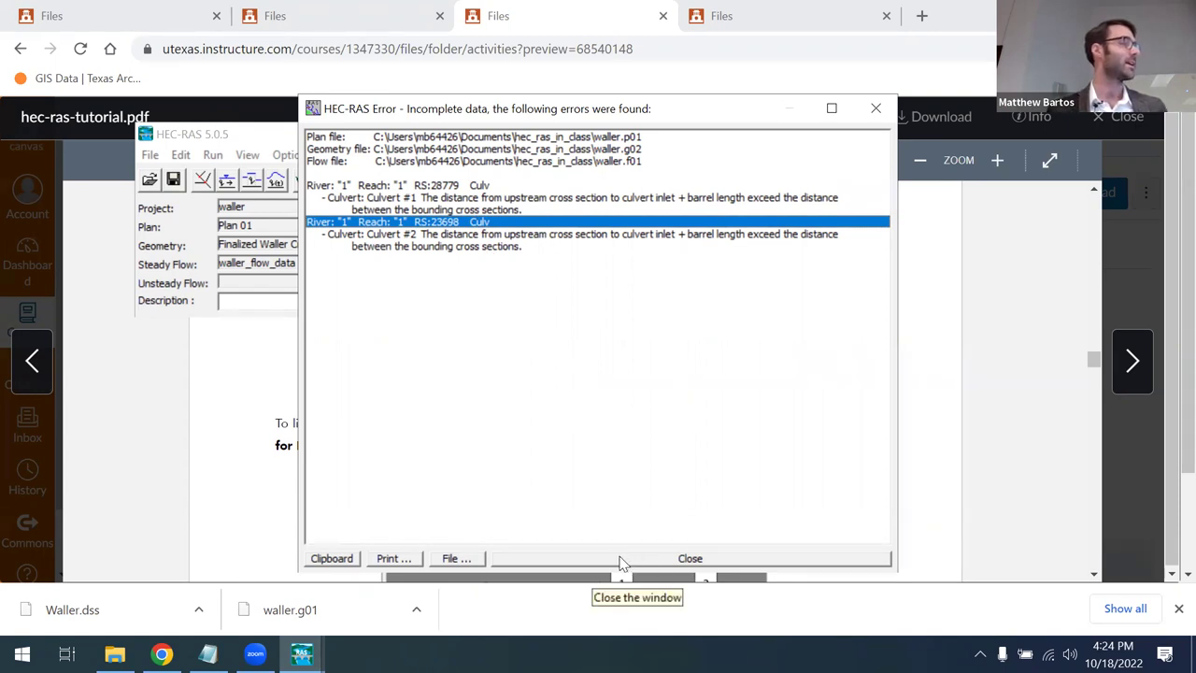
left_click(689, 559)
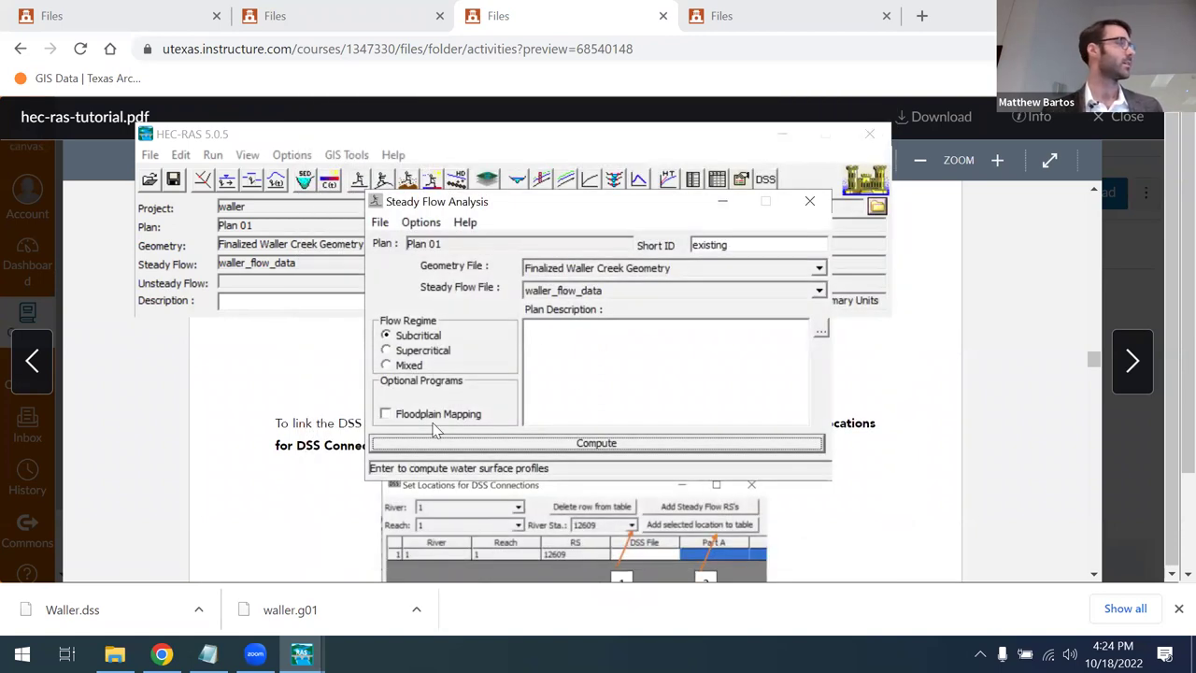
Close the Steady Flow Analysis window, minimize the browser, and open the Geometric Data editor.
left_click(346, 142)
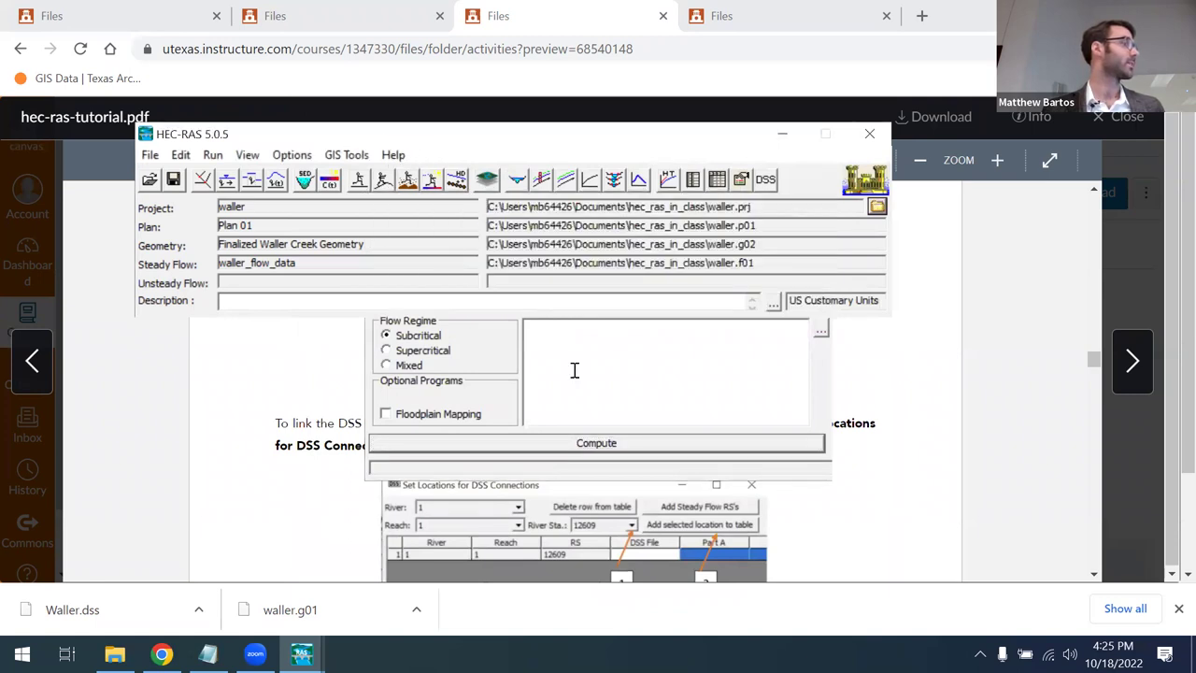
left_click(718, 416)
left_click(809, 201)
left_click(350, 492)
key("super+Down")
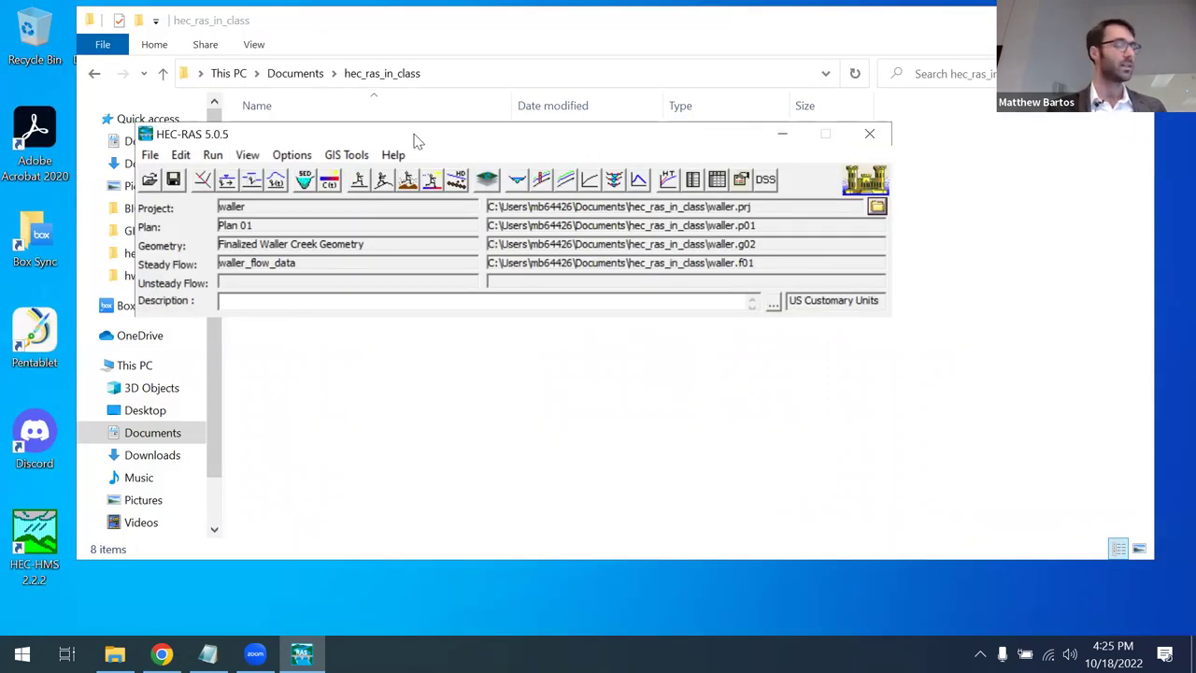
left_click(182, 156)
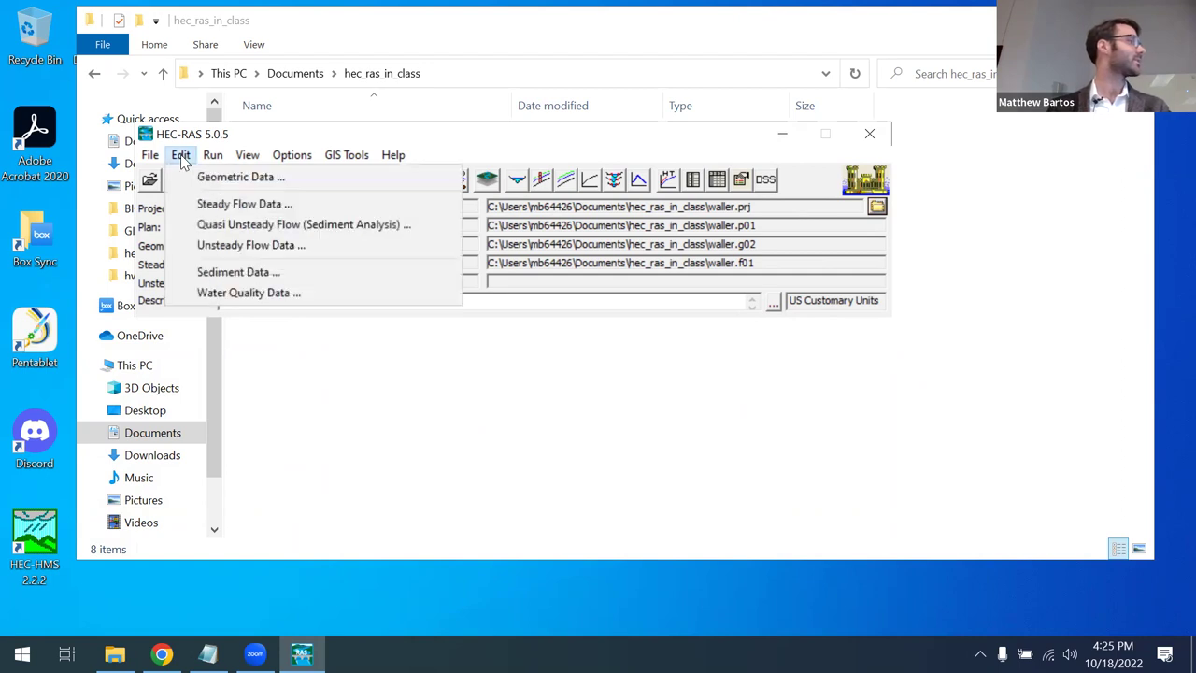
left_click(252, 178)
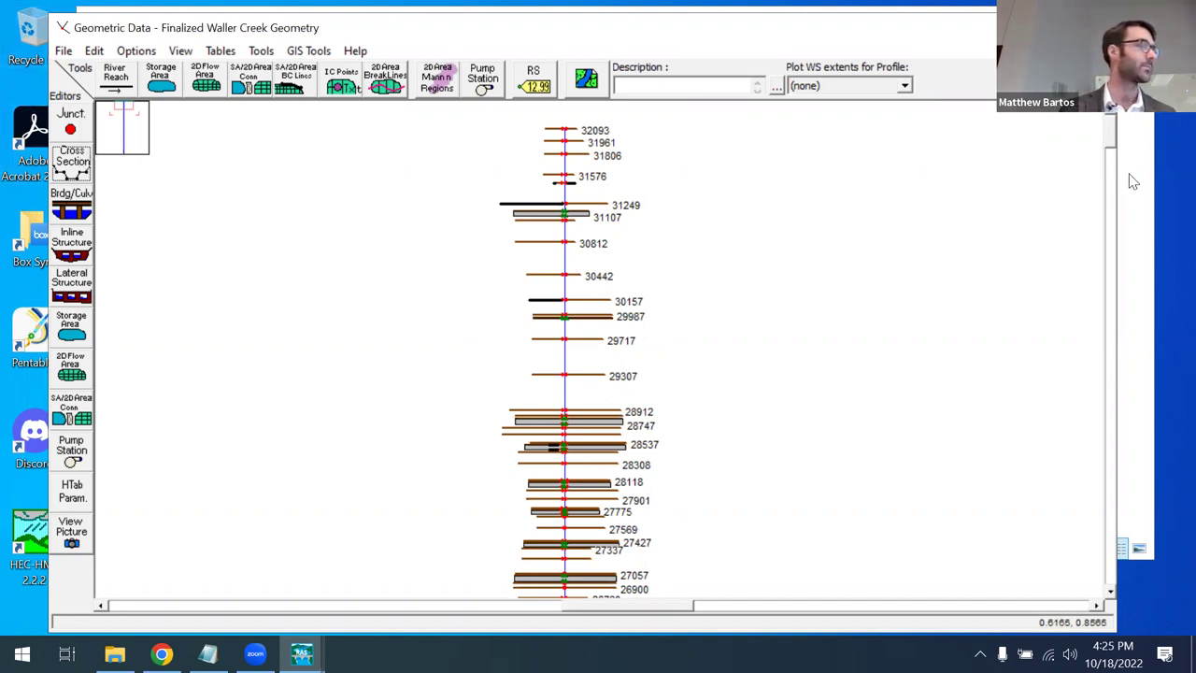
Maximize the geometry editor and show the Koenig Lane culvert at RS 28779 in Bridge/Culvert Data.
mouse_move(1111, 159)
left_mouse_down()
mouse_move(1110, 178)
mouse_move(1111, 140)
left_mouse_up()
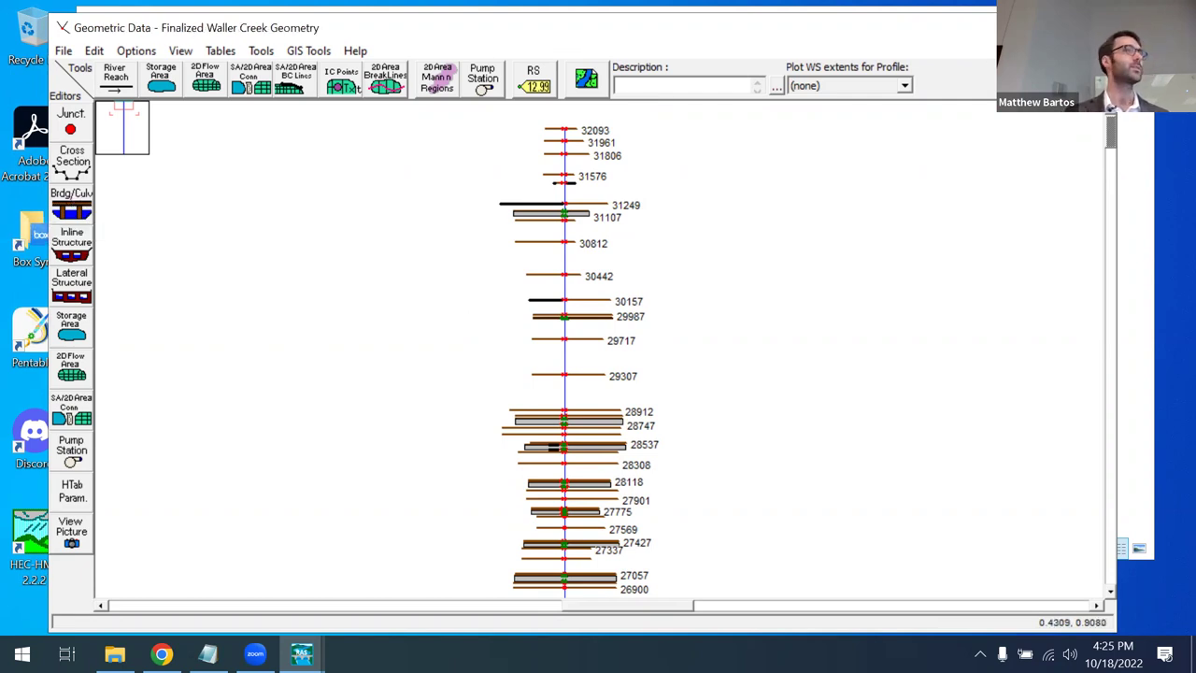
left_click(1053, 27)
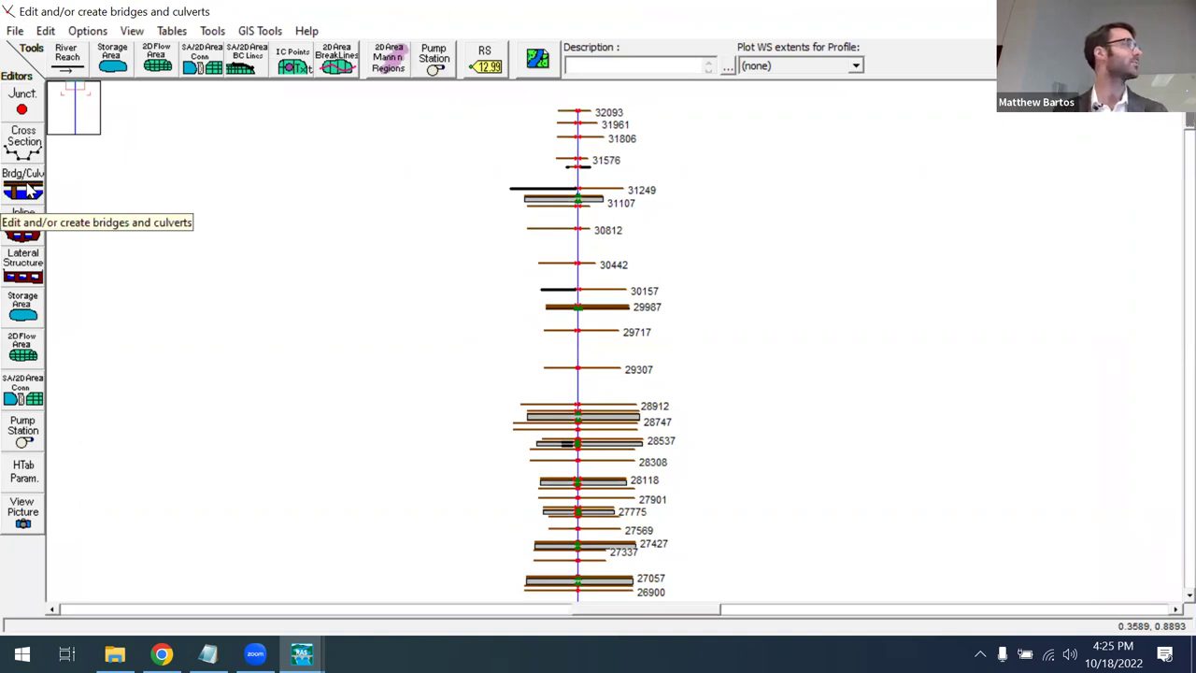
left_click(28, 191)
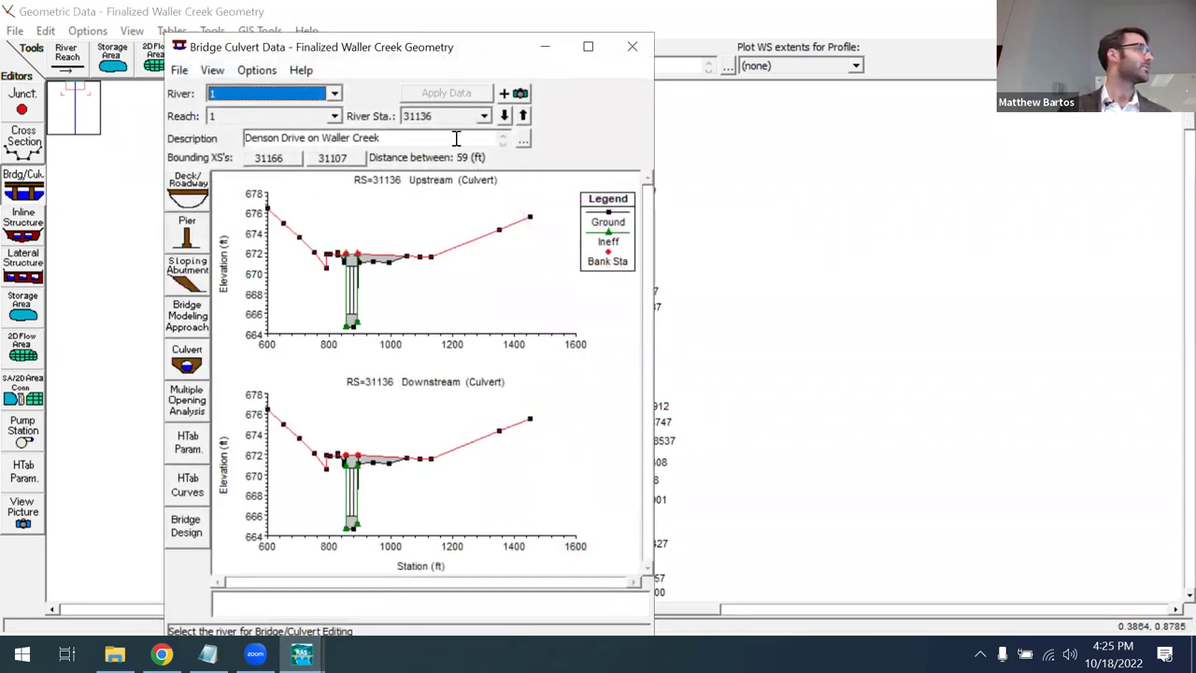
left_click(484, 118)
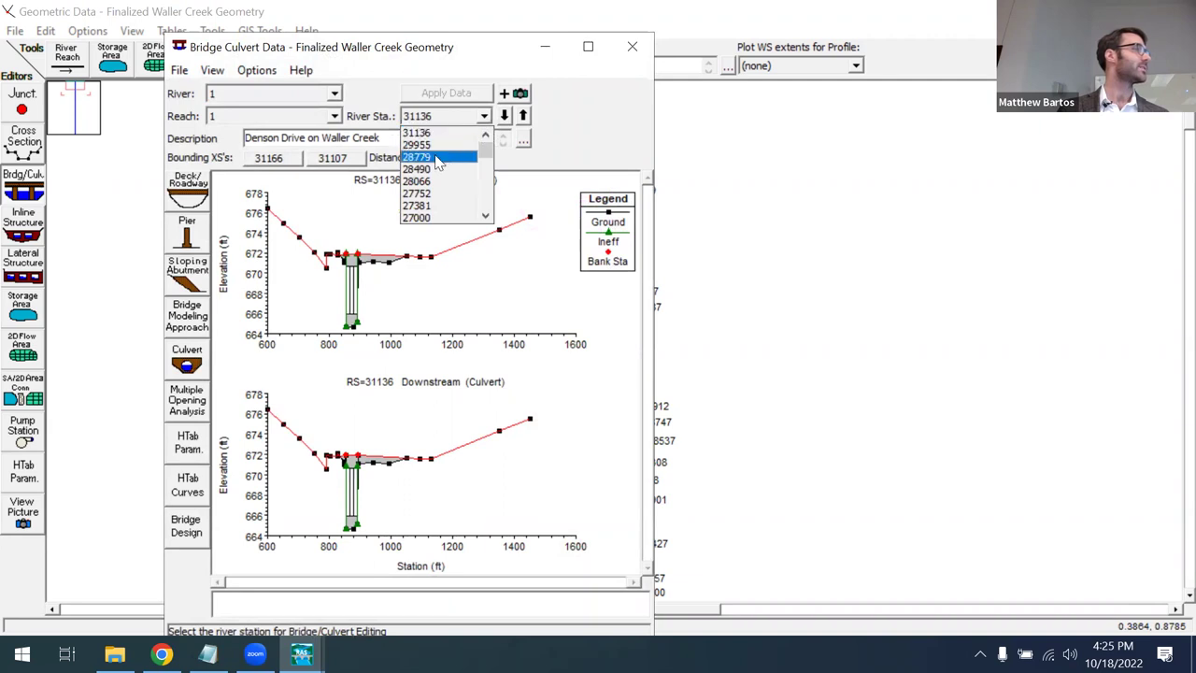
left_click(437, 159)
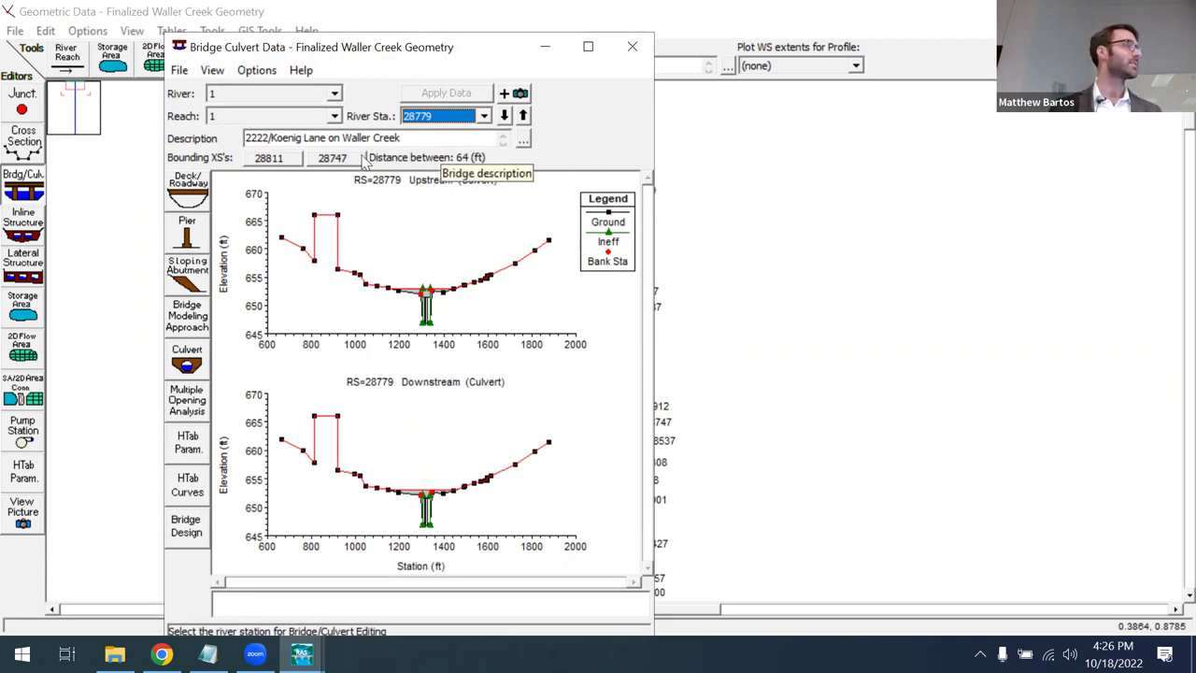
Change Culvert #1's length at RS 28779 from 64 to 62.5 ft and keep it.
left_click(187, 364)
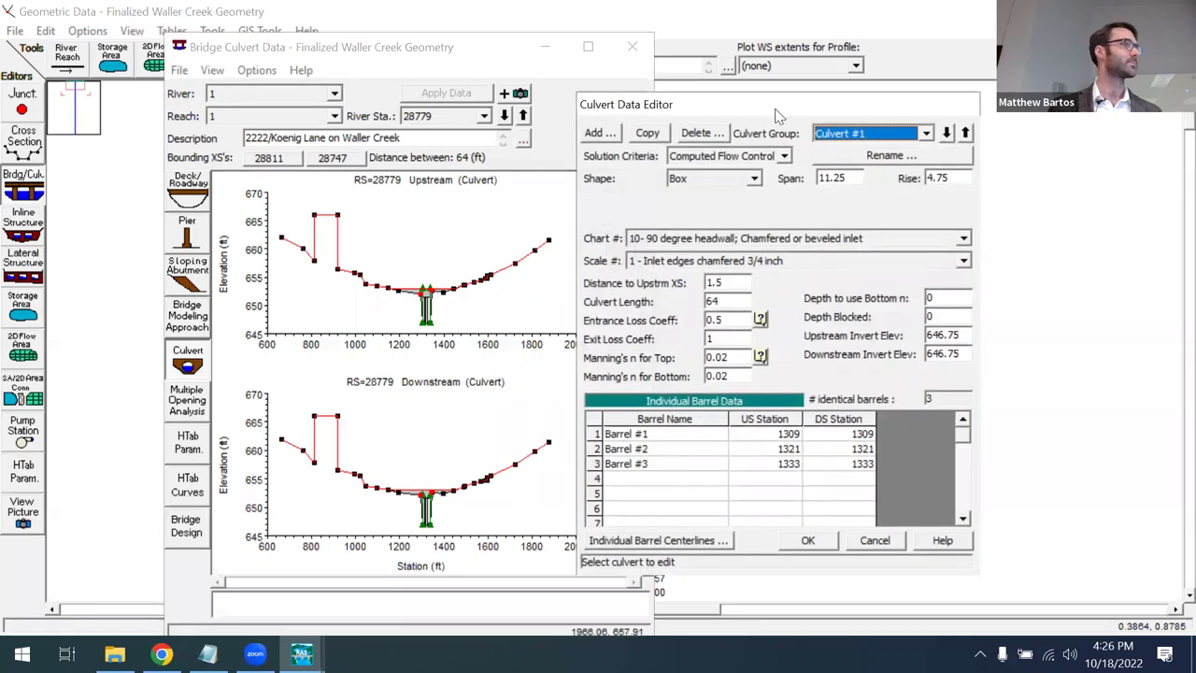
left_click_drag(764, 112, 353, 105)
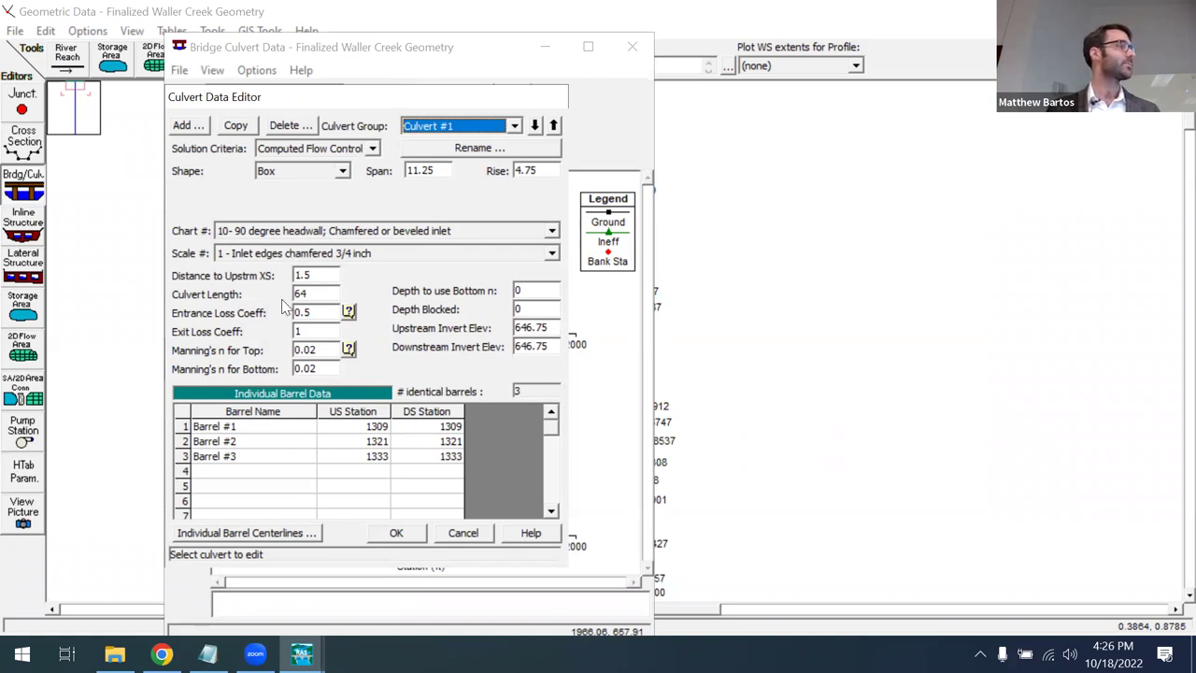
left_click(314, 295)
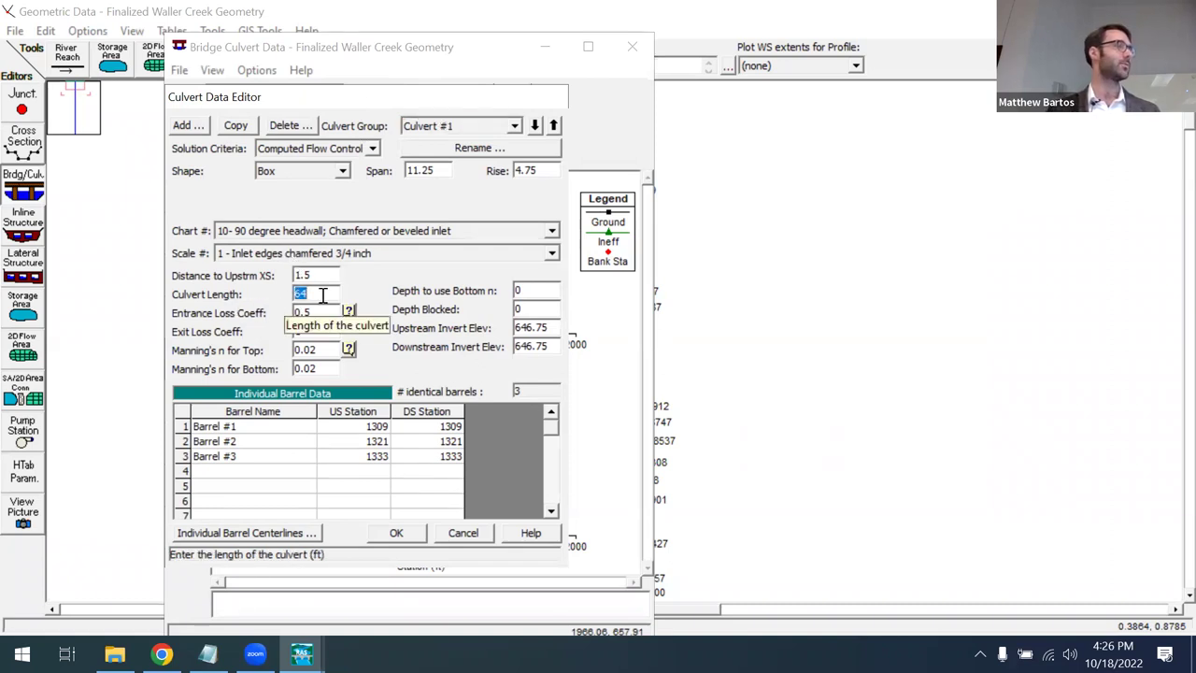
left_click(316, 273)
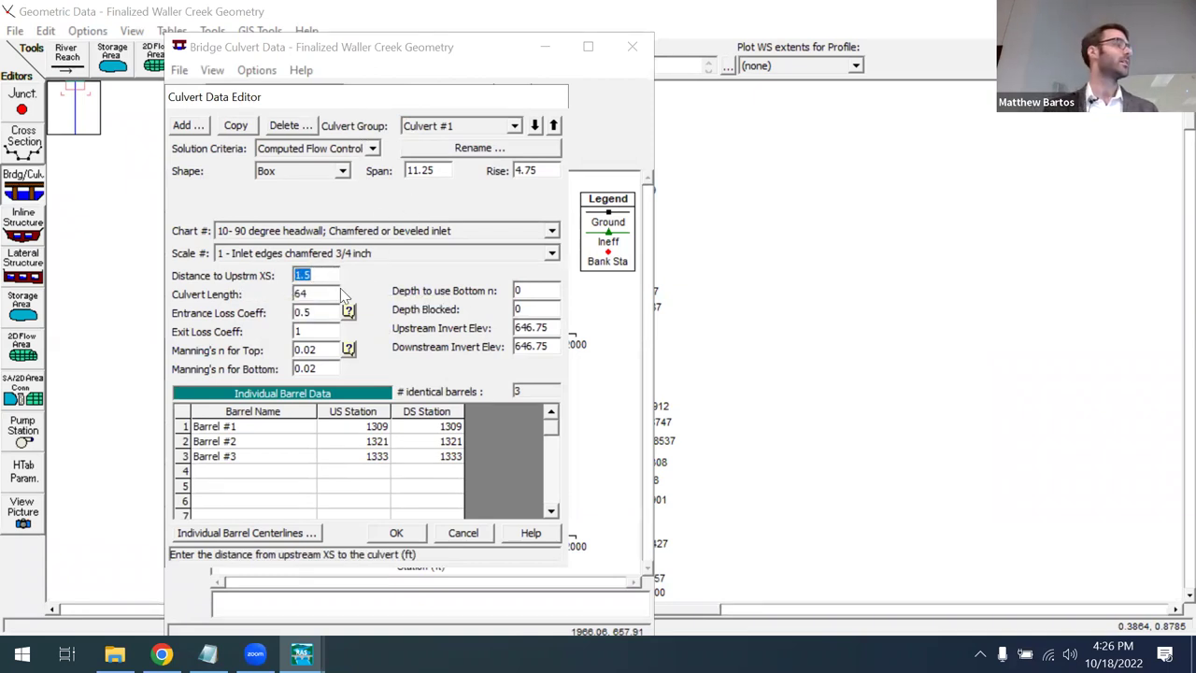
left_click(316, 294)
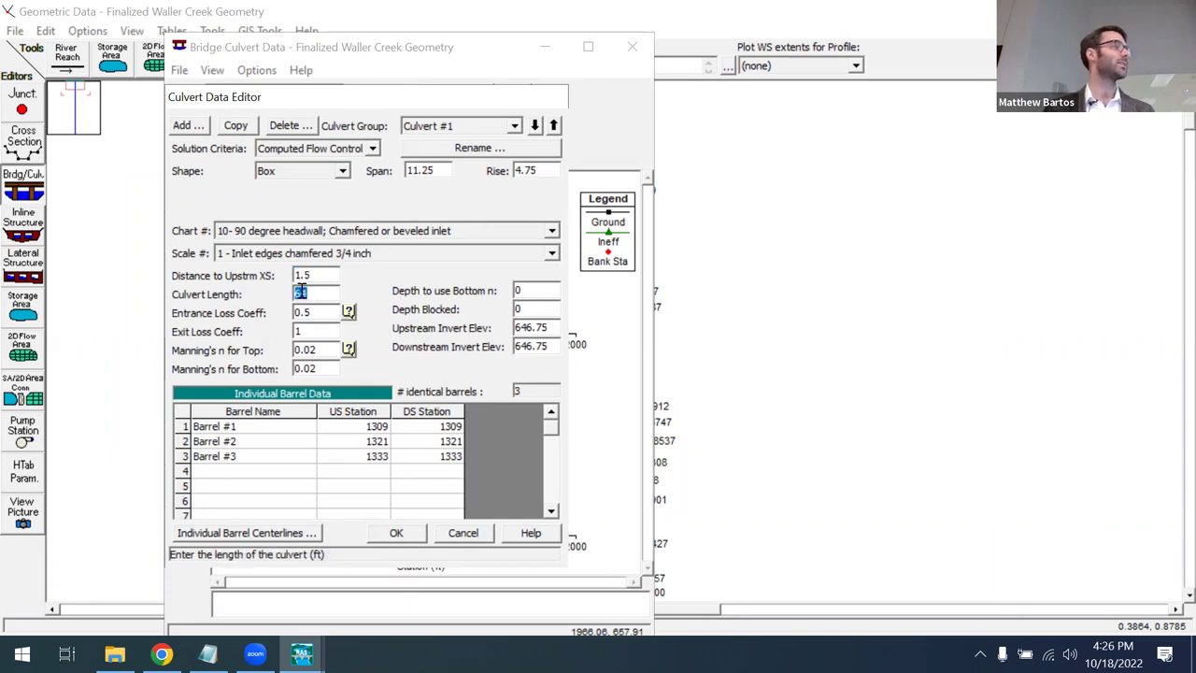
left_click(317, 272)
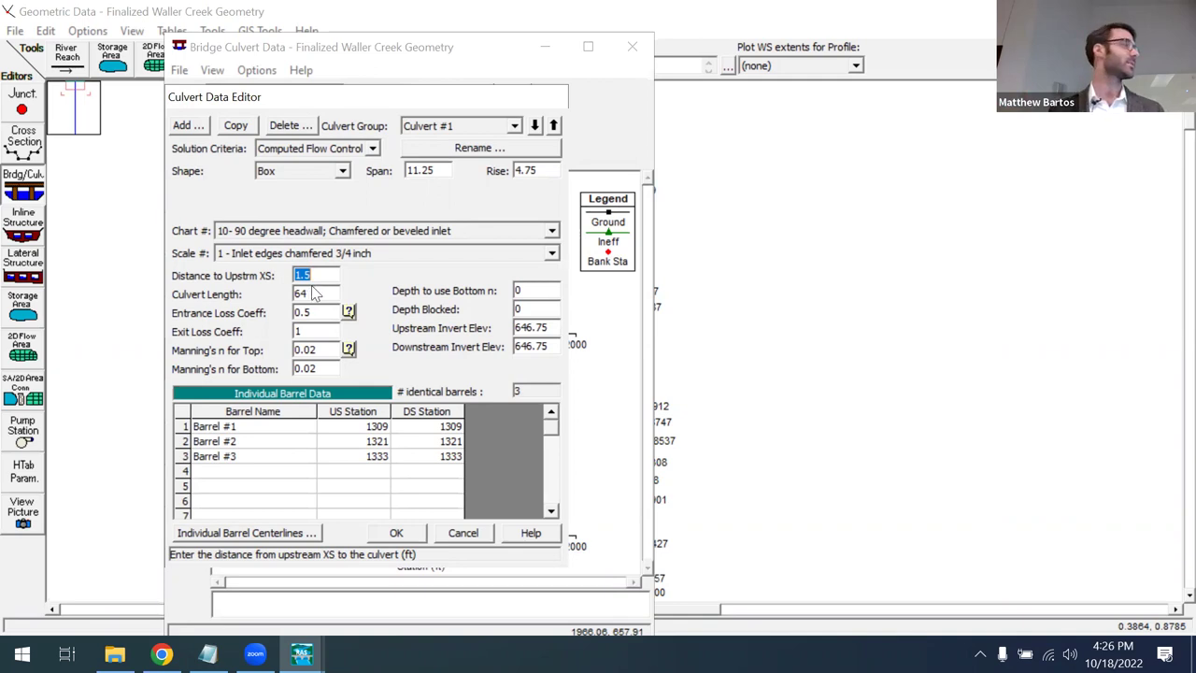
left_click(325, 294)
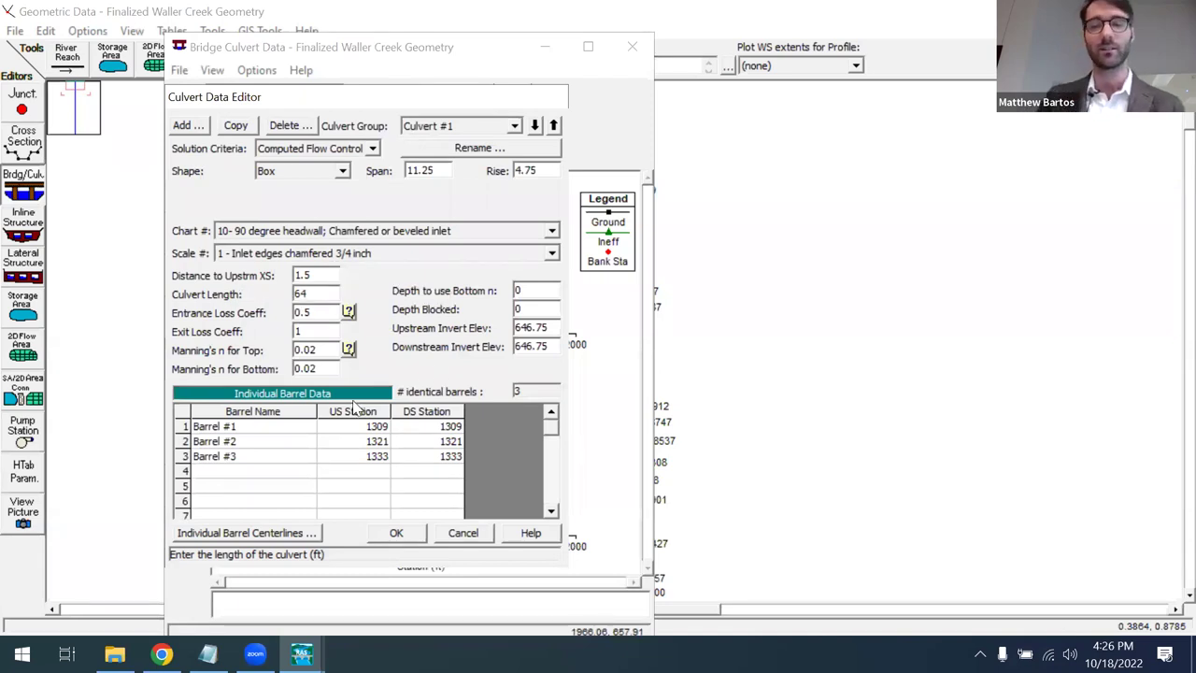
type("2.5")
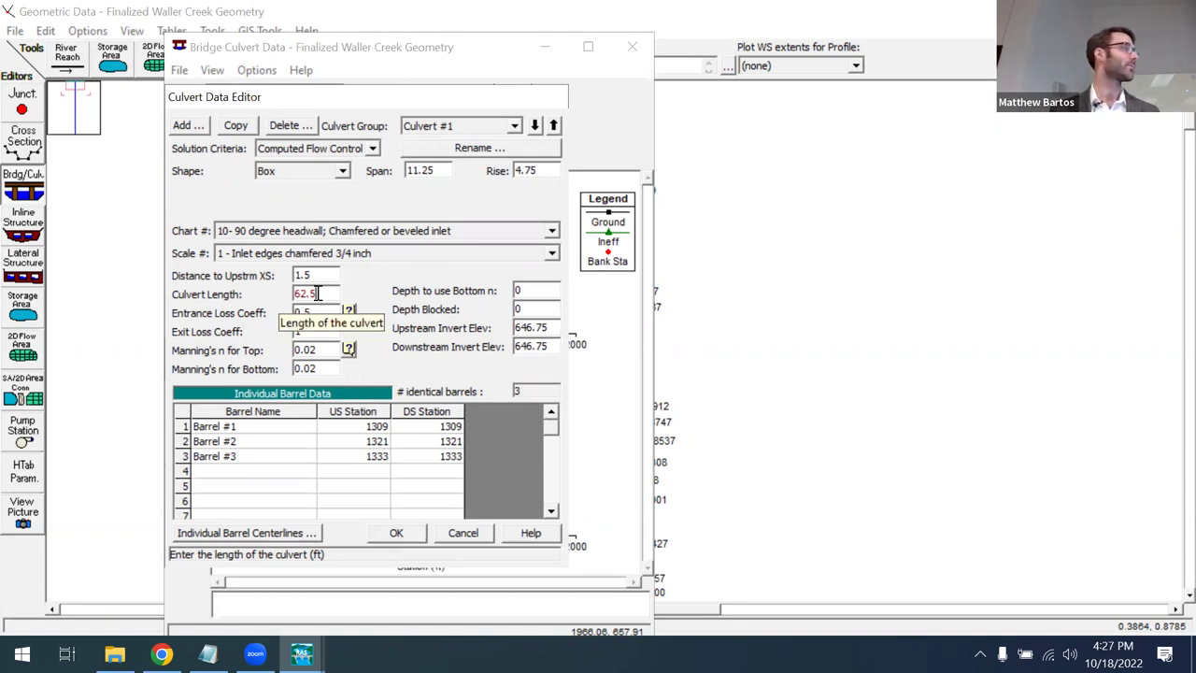
left_click(409, 537)
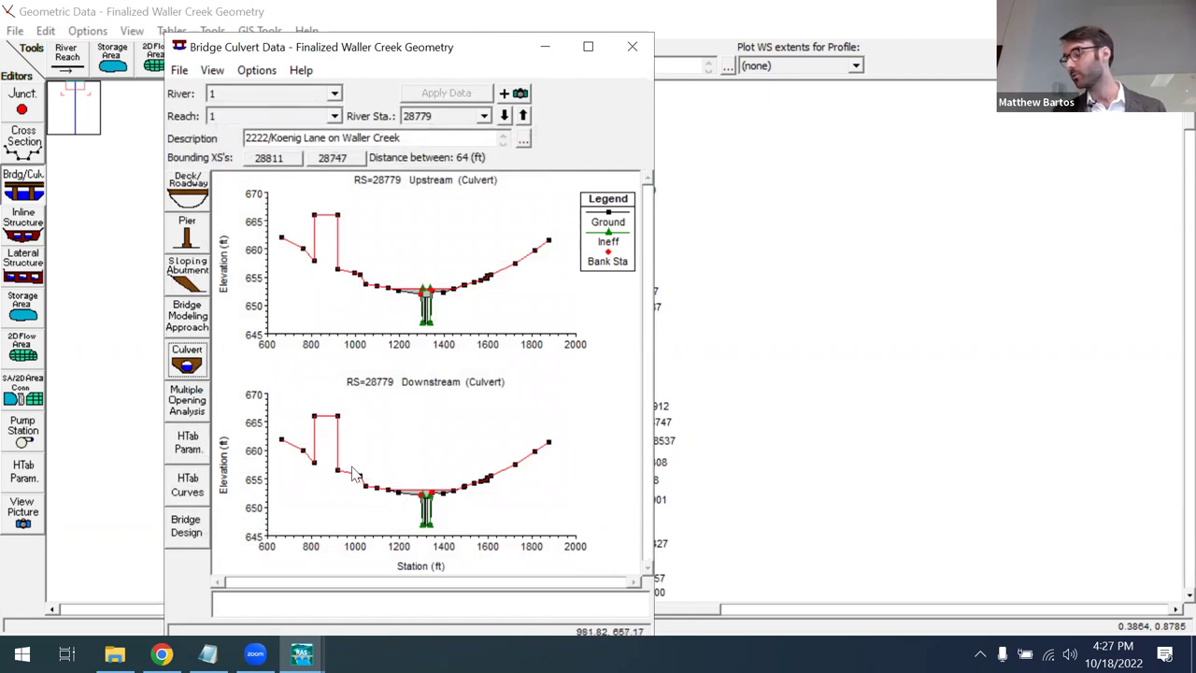
Switch to river station 23698 and open its 46th Street culvert data.
left_click(485, 116)
left_click(485, 155)
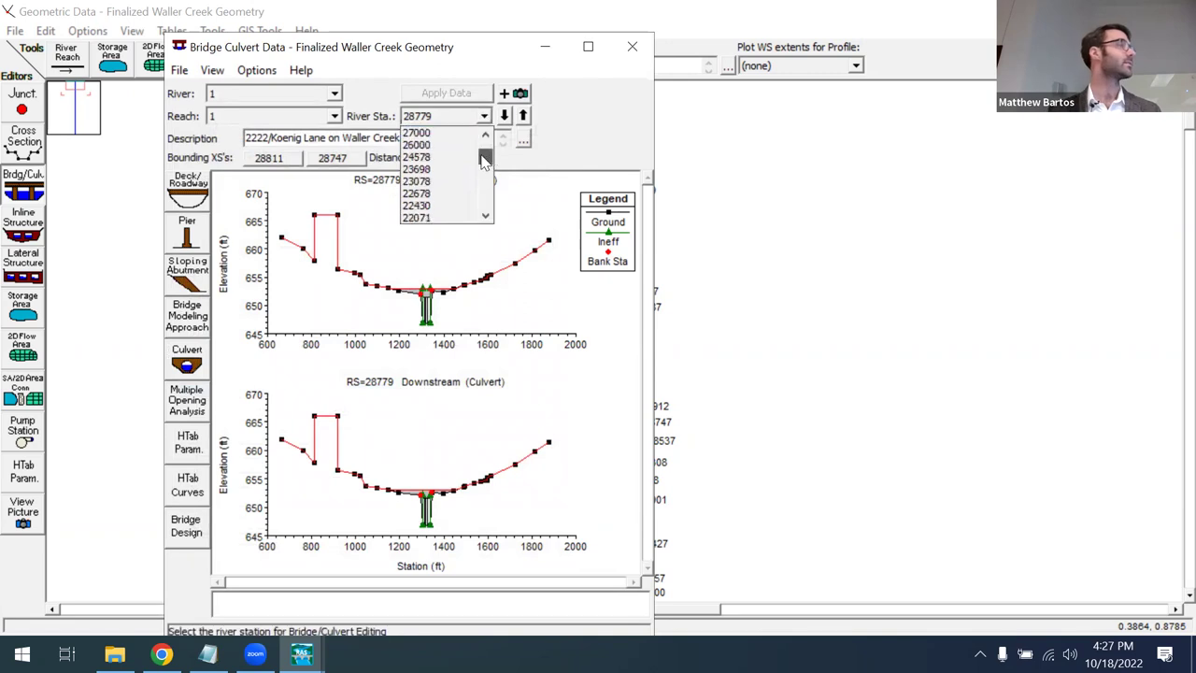
left_click(432, 168)
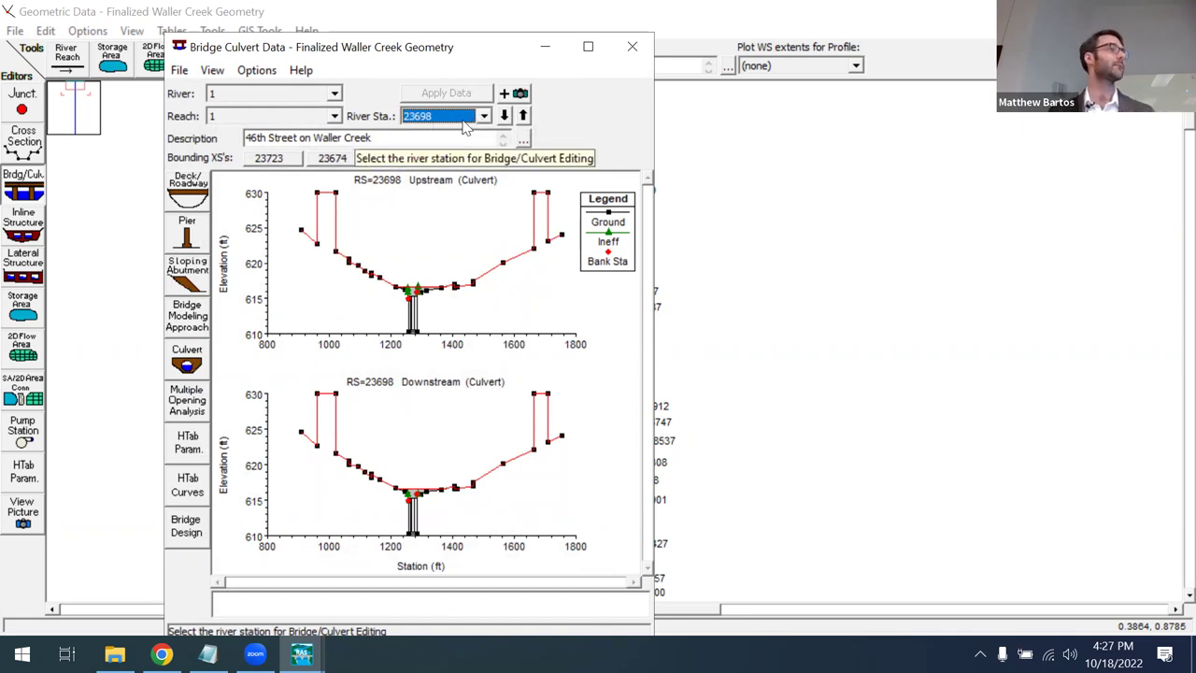
left_click(187, 364)
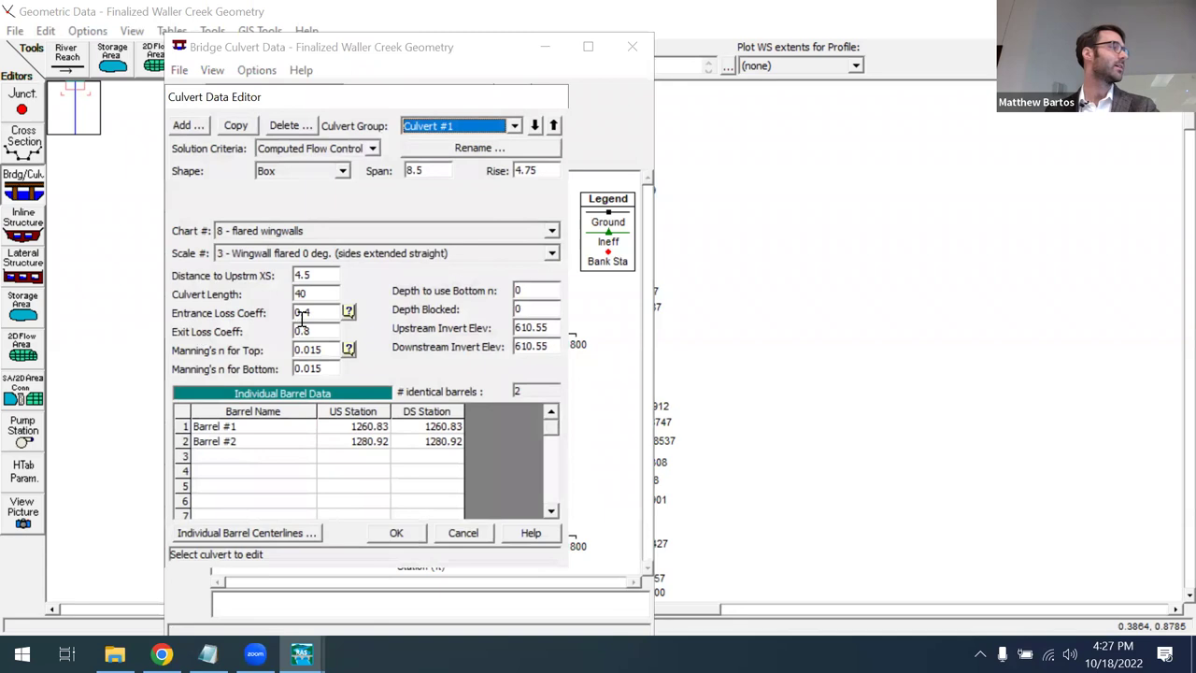
left_click(464, 530)
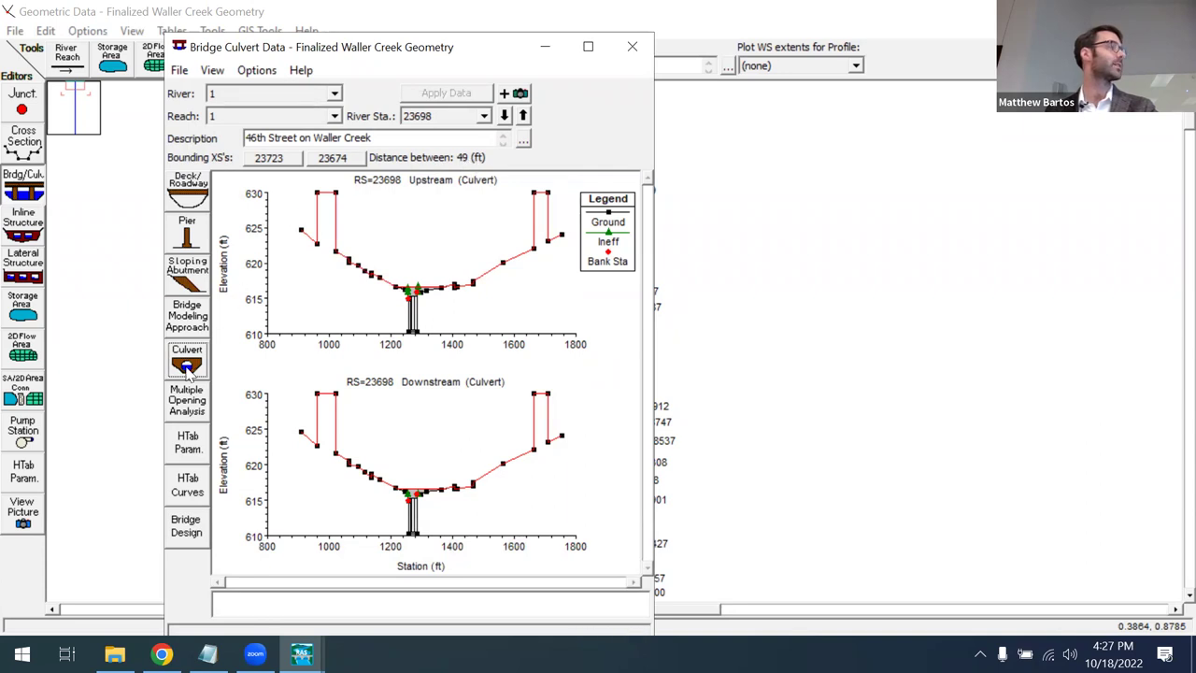
left_click(187, 365)
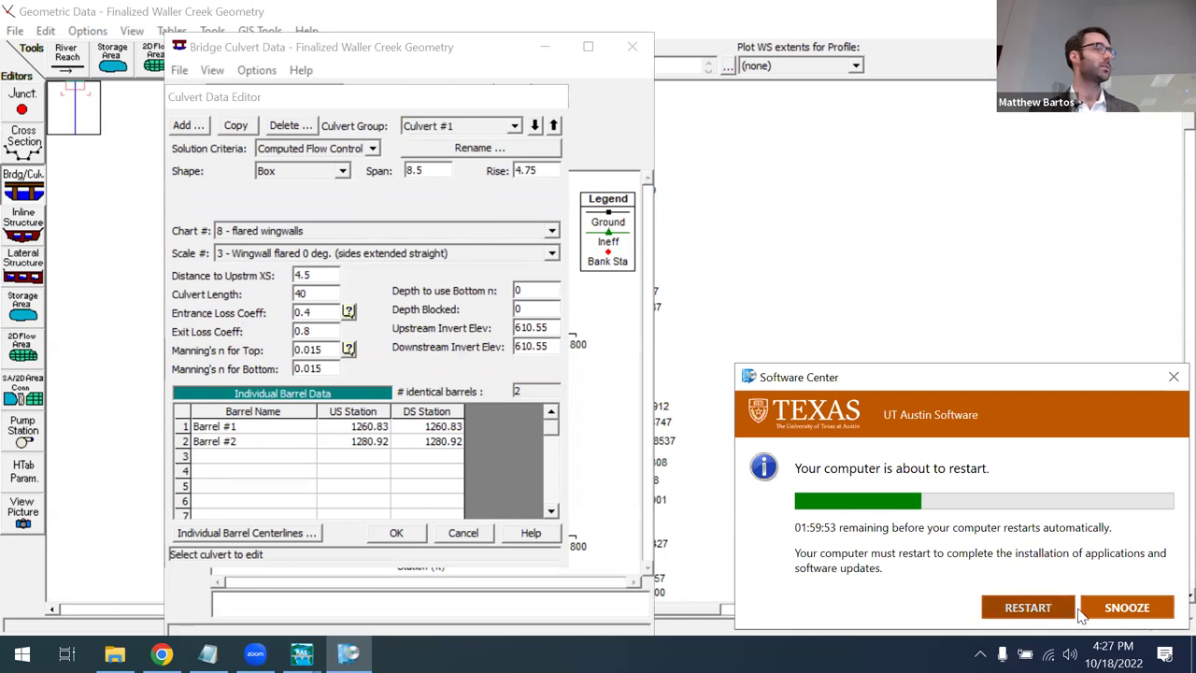
Postpone the system restart prompt and select Culvert #2 in the culvert group list.
left_click(1119, 609)
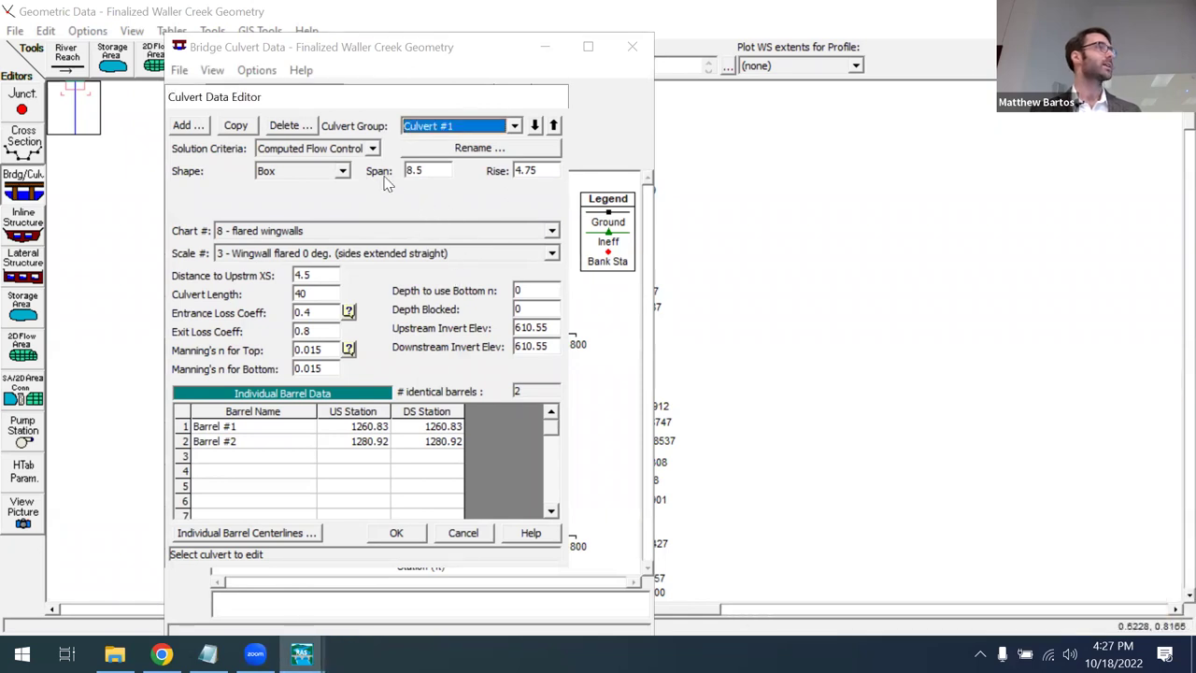
left_click(516, 127)
left_click(516, 127)
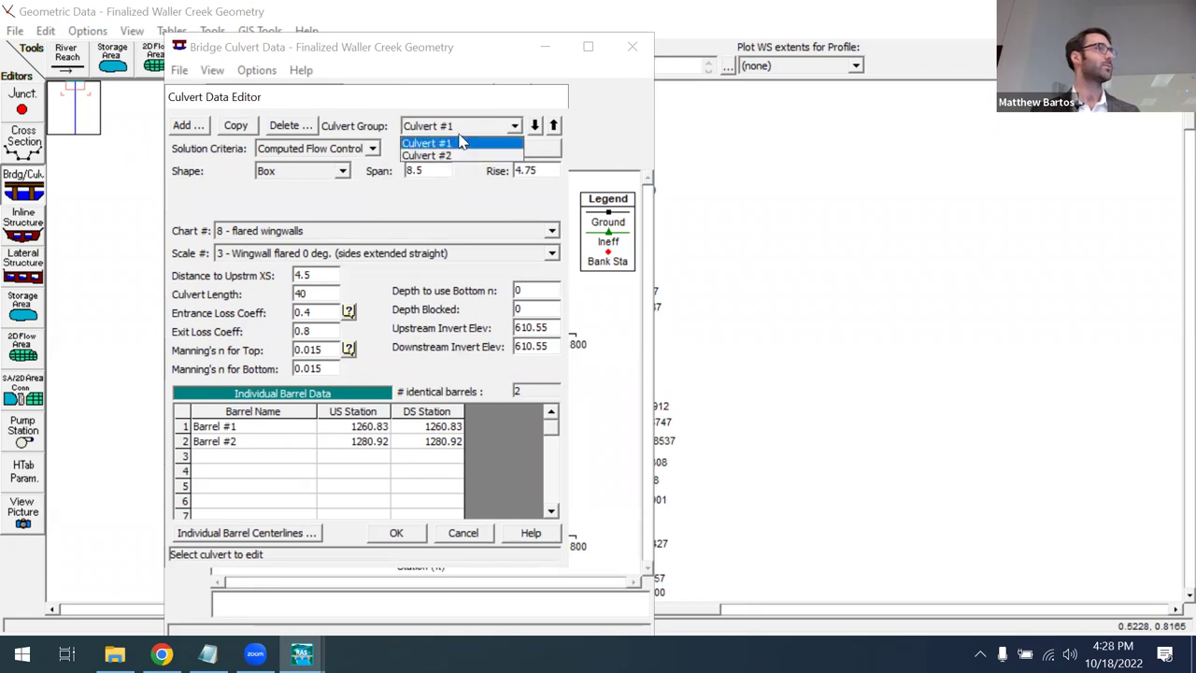
left_click(515, 127)
left_click(515, 127)
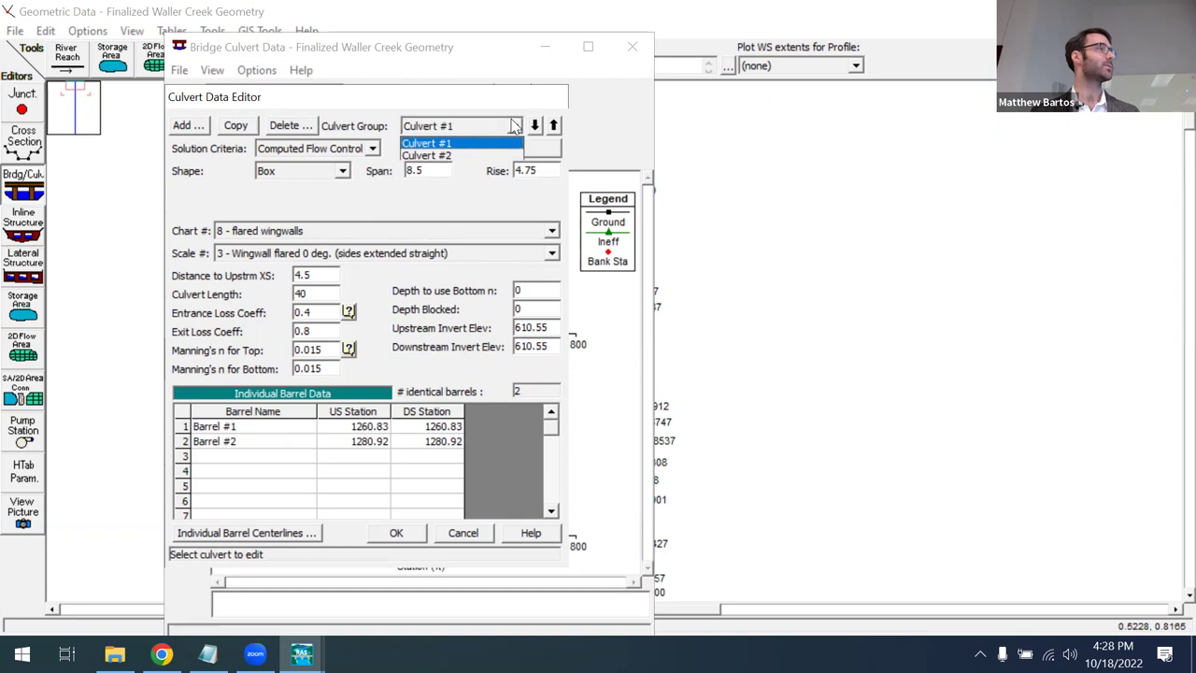
left_click(444, 156)
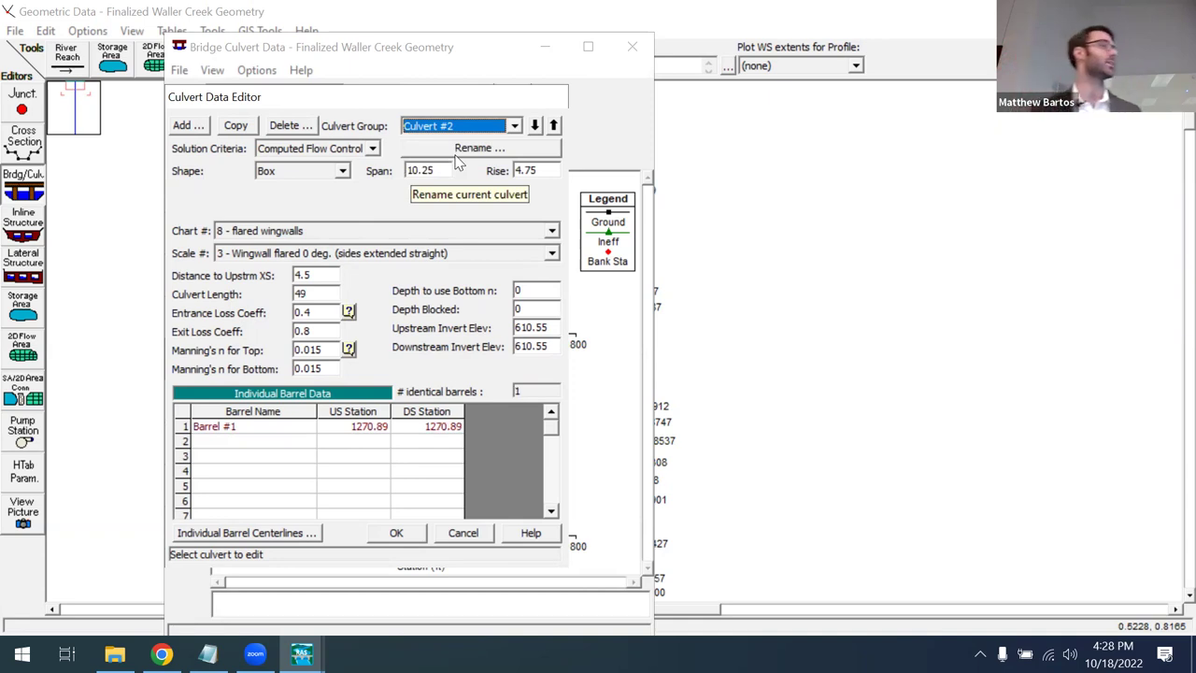
Set Culvert #2's length from 49 to 40 ft, compare with Culvert #1, and keep it.
left_click(319, 294)
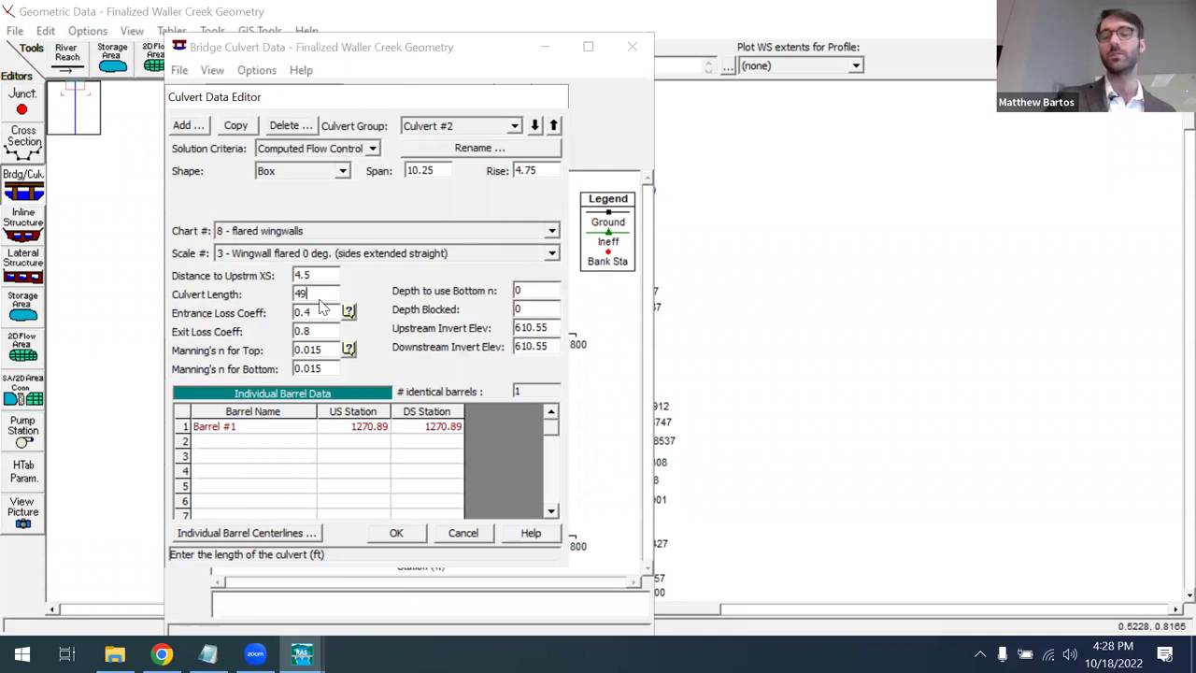
type("0")
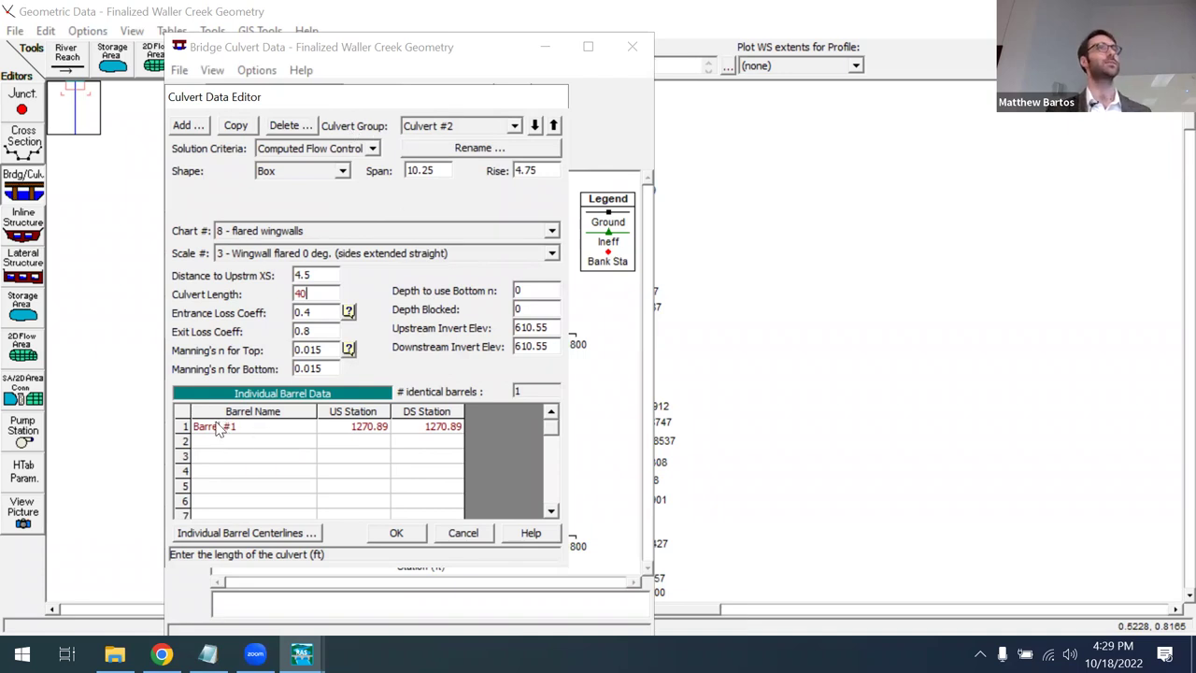
left_click(514, 127)
left_click(485, 143)
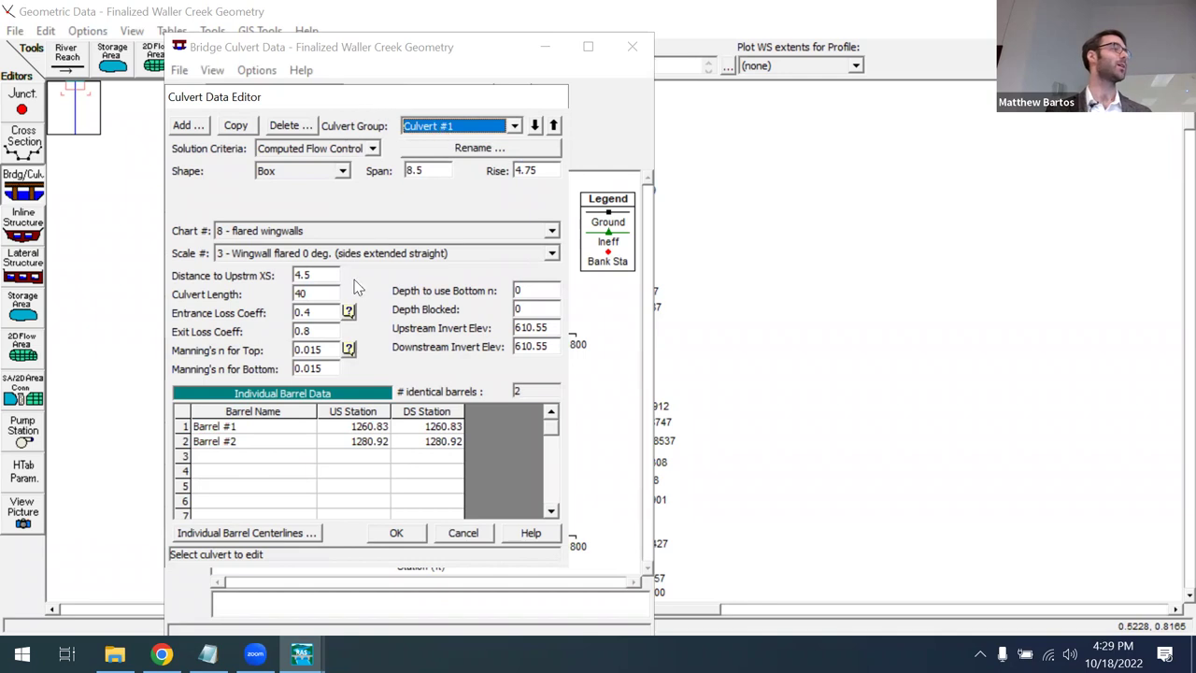
left_click(514, 127)
left_click(486, 156)
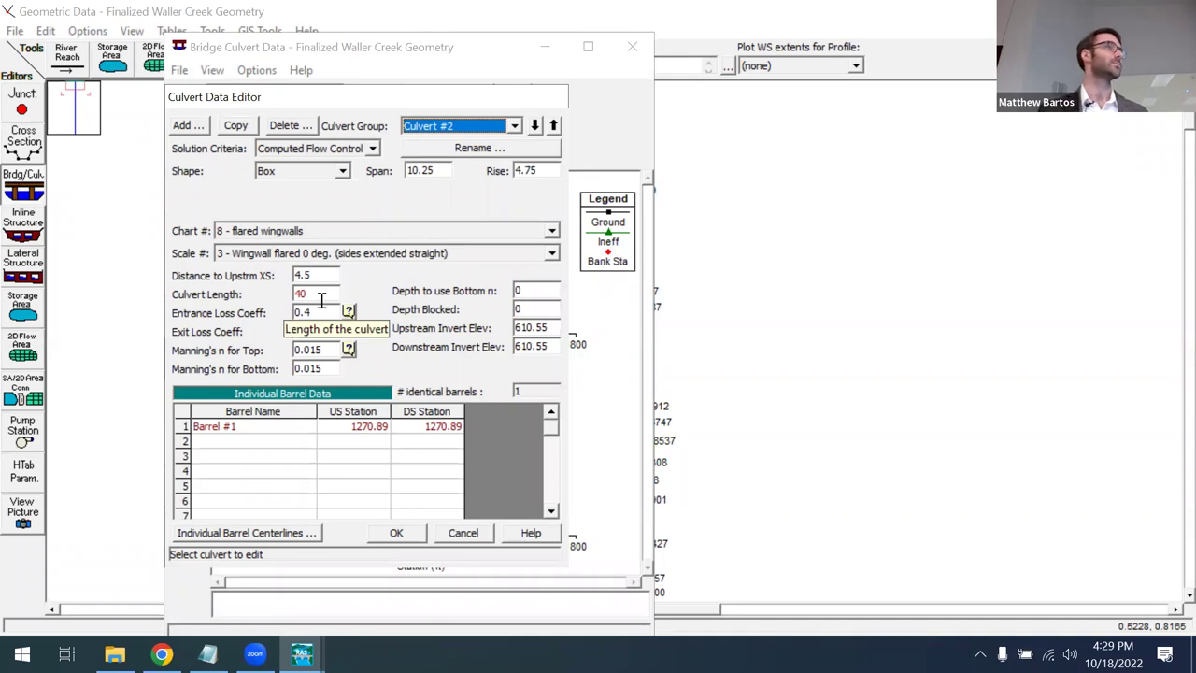
left_click(397, 535)
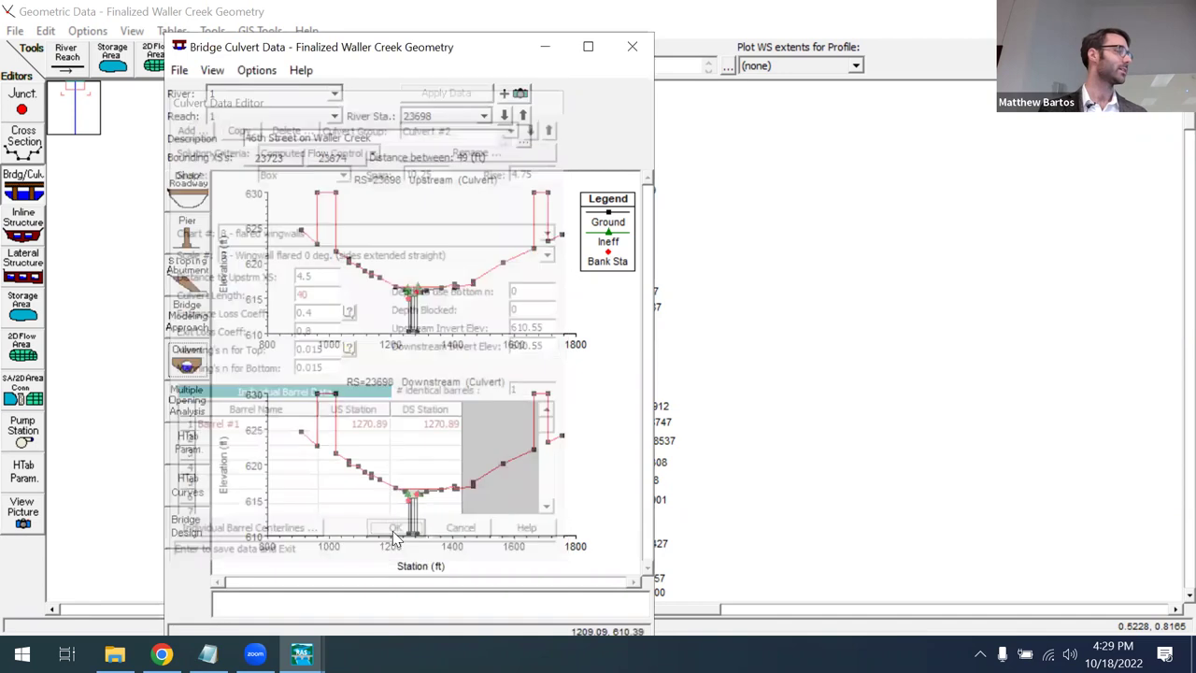
Close Bridge Culvert Data, save the geometry data, and exit the geometry editor.
left_click(180, 72)
left_click(196, 49)
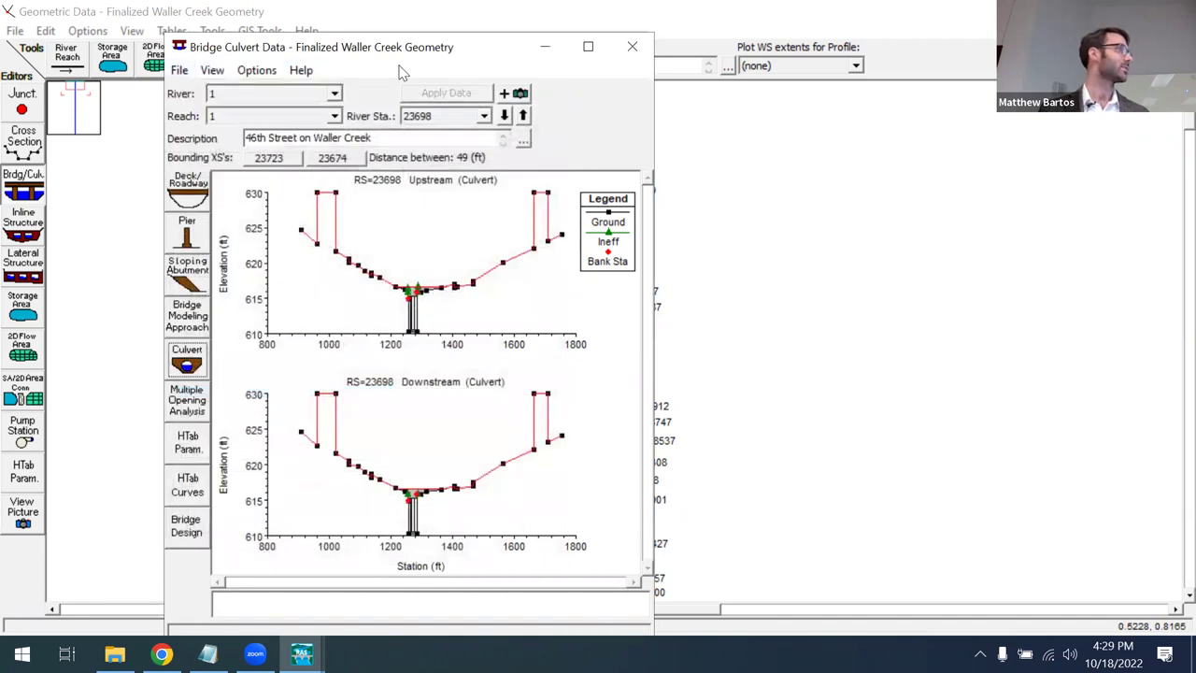
left_click(633, 47)
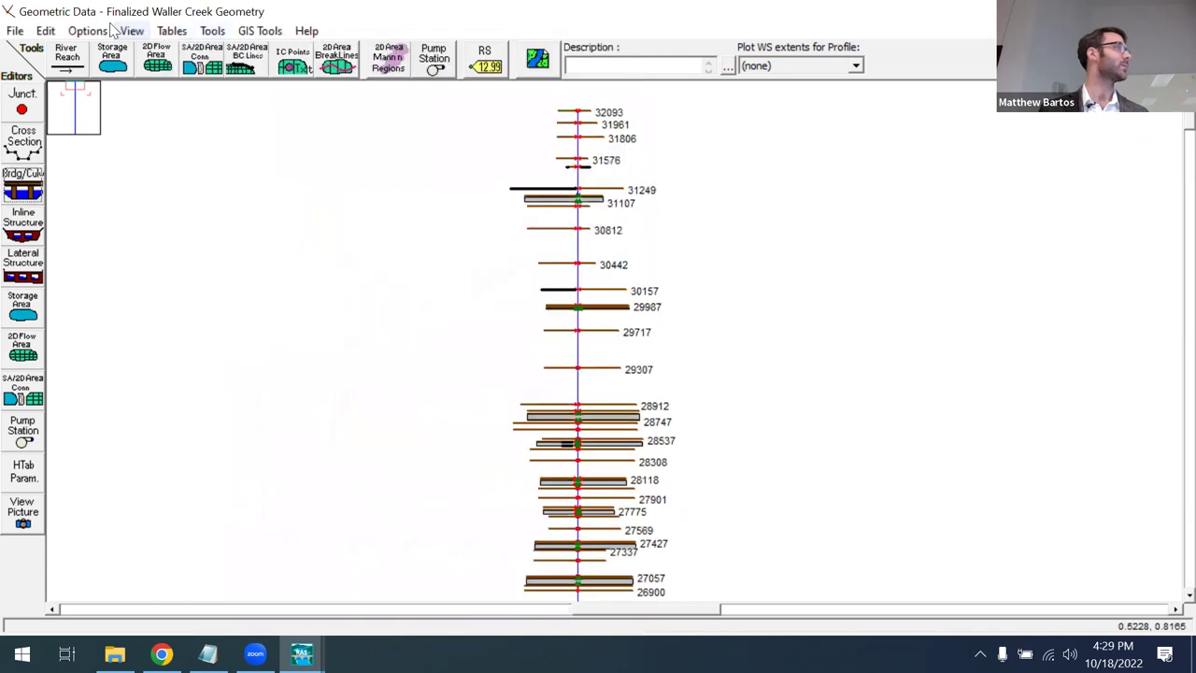
left_click(15, 33)
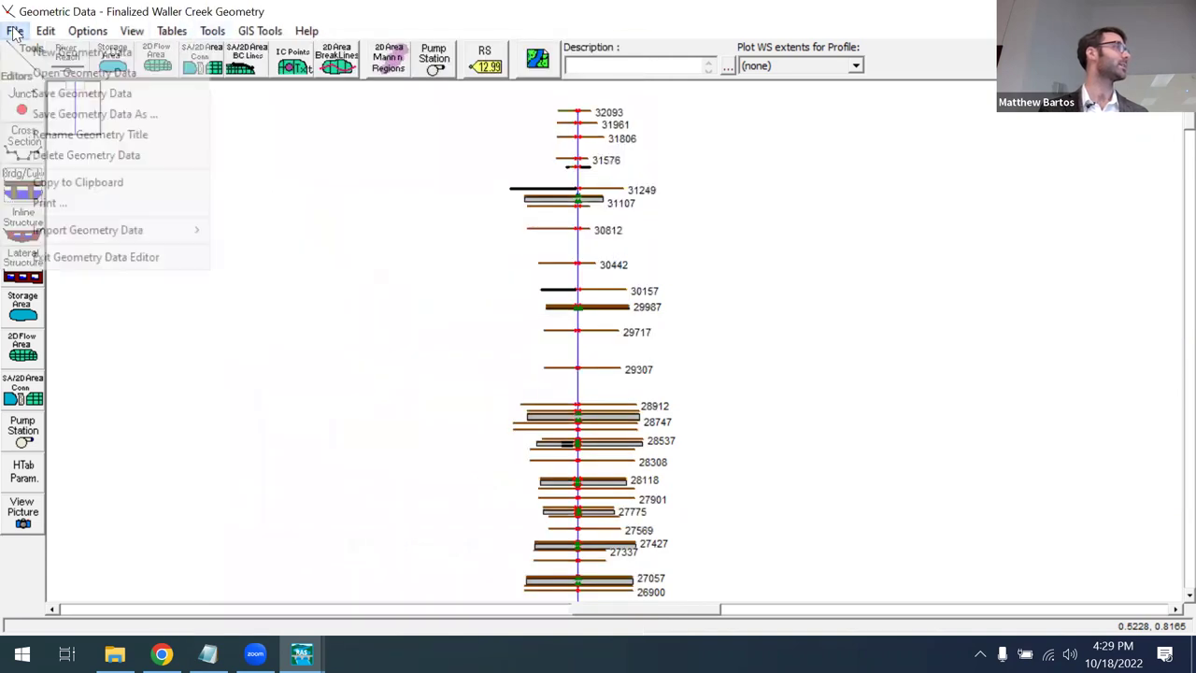
left_click(44, 94)
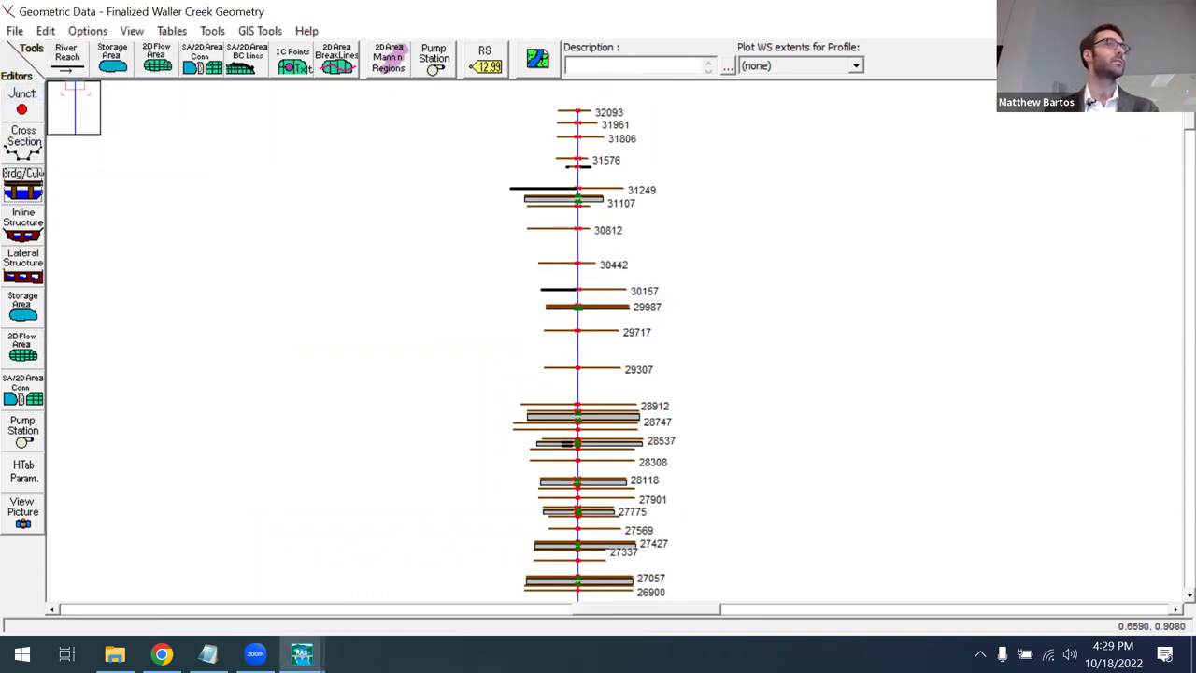
key("alt+F4")
left_click(213, 156)
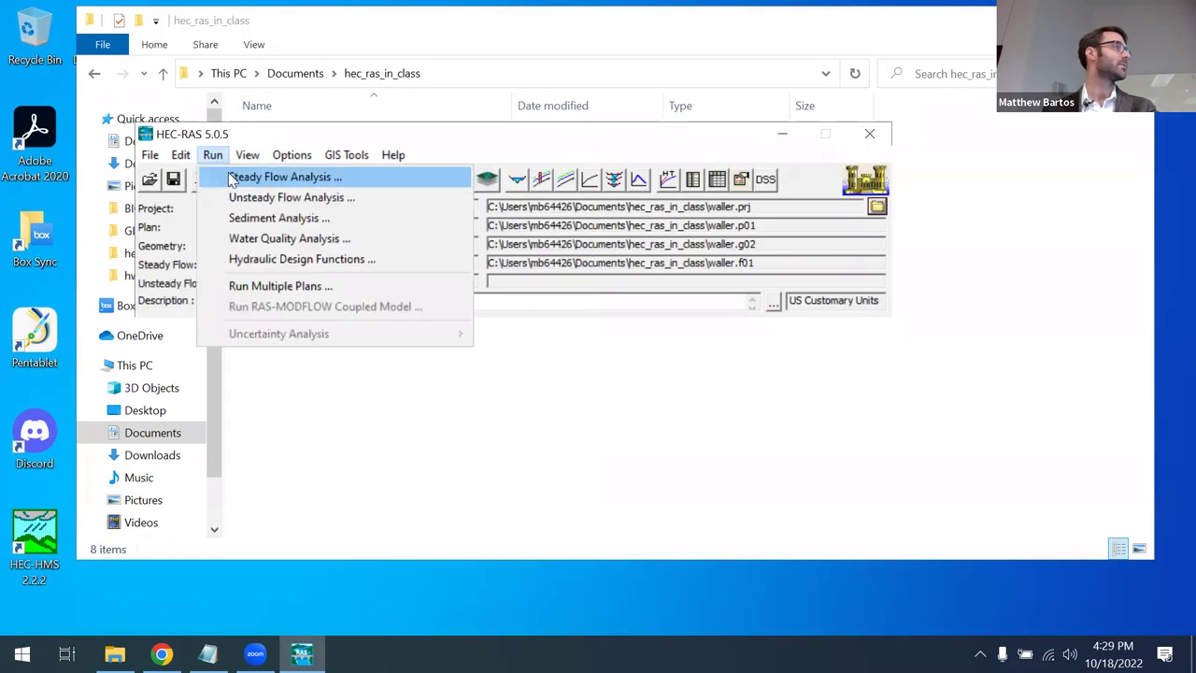
Compute the Plan 01 steady flow profiles and close the computation and Steady Flow Analysis windows.
left_click(383, 182)
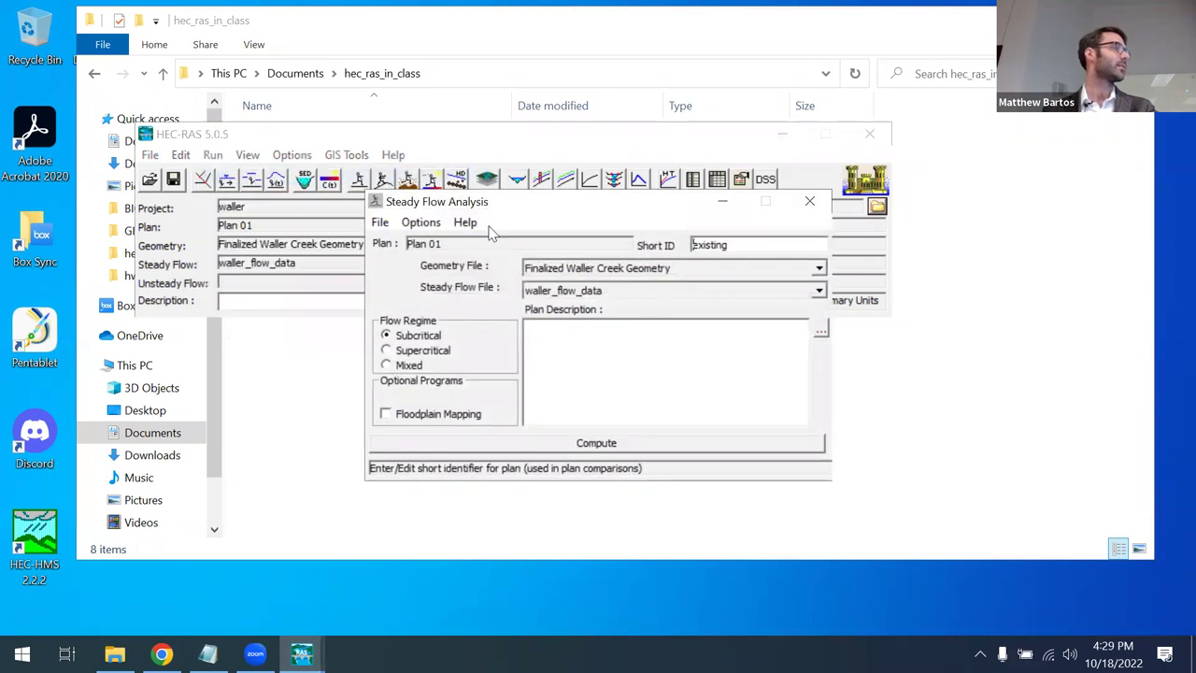
left_click(578, 446)
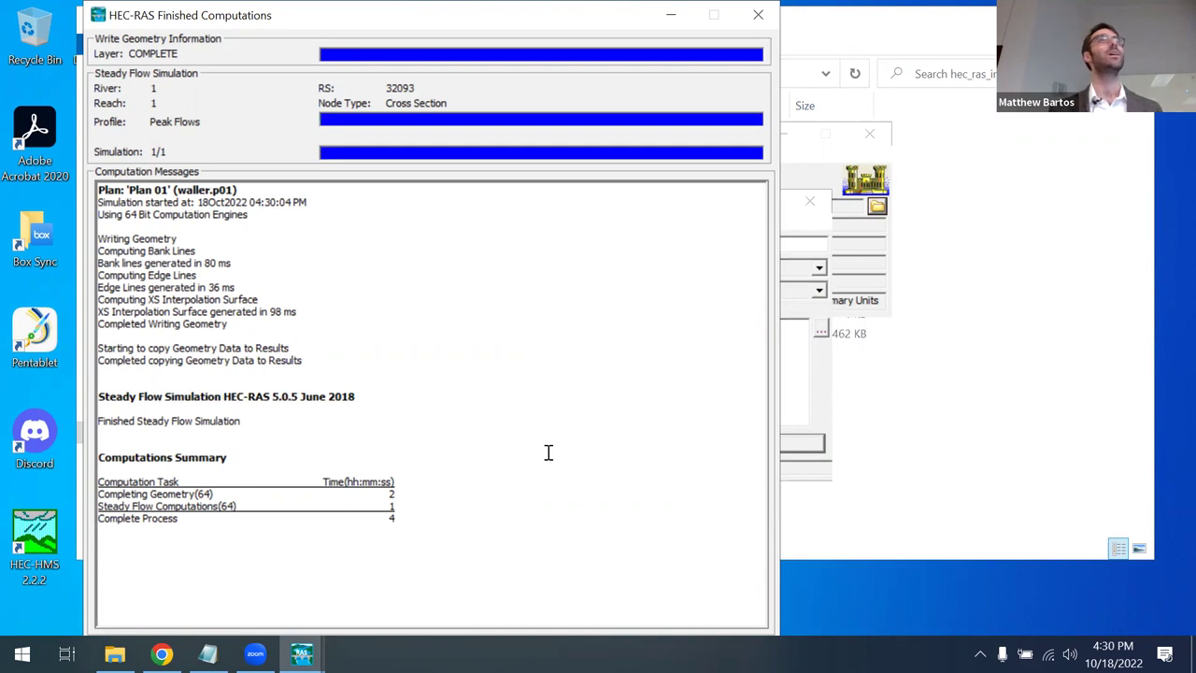
left_click(758, 17)
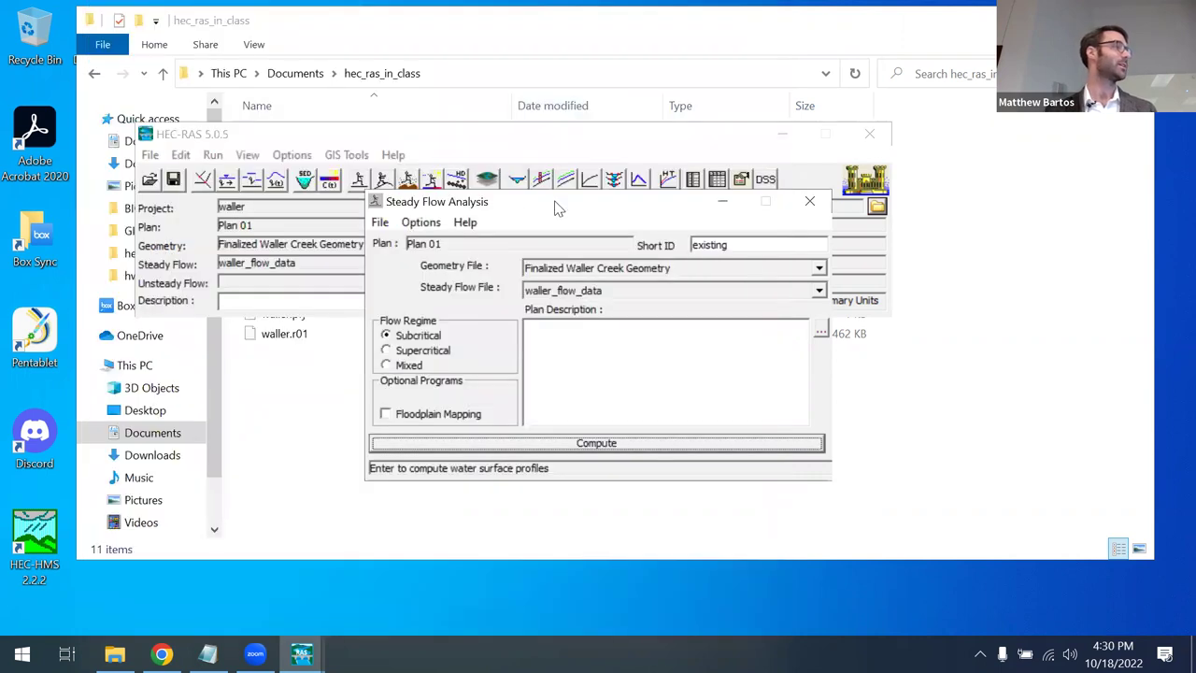
left_click(810, 201)
left_click(248, 155)
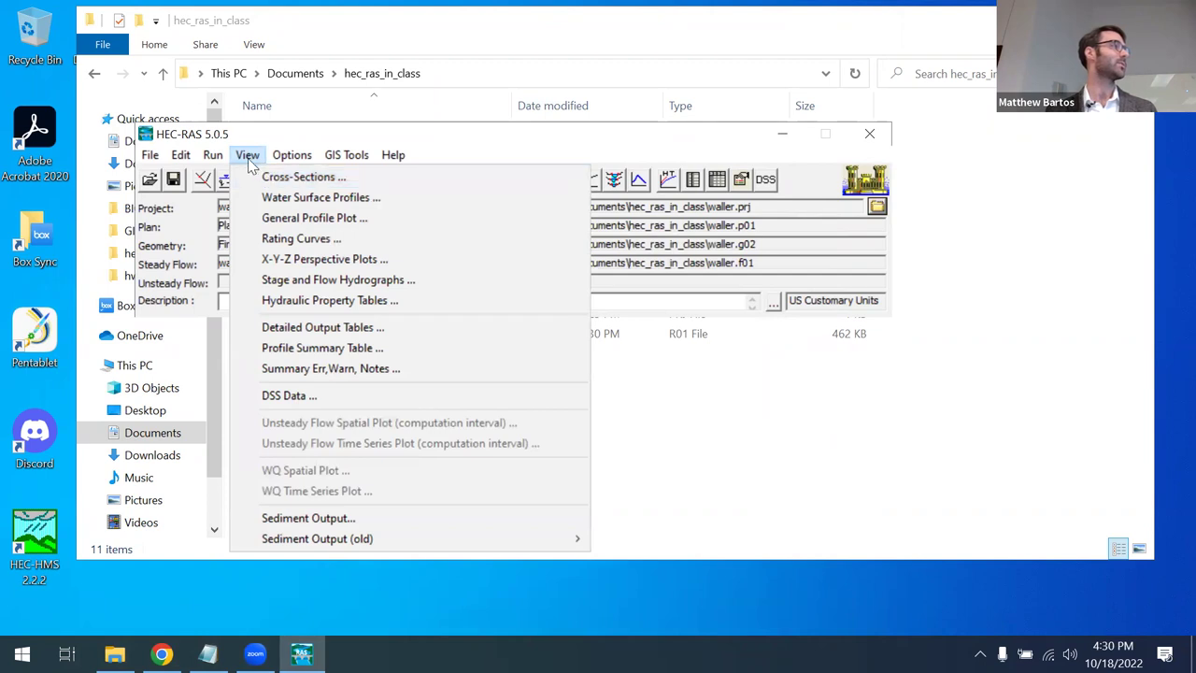
Check the 46th Street culvert cross-section plot, then open the Water Surface Profiles plot.
left_click(272, 183)
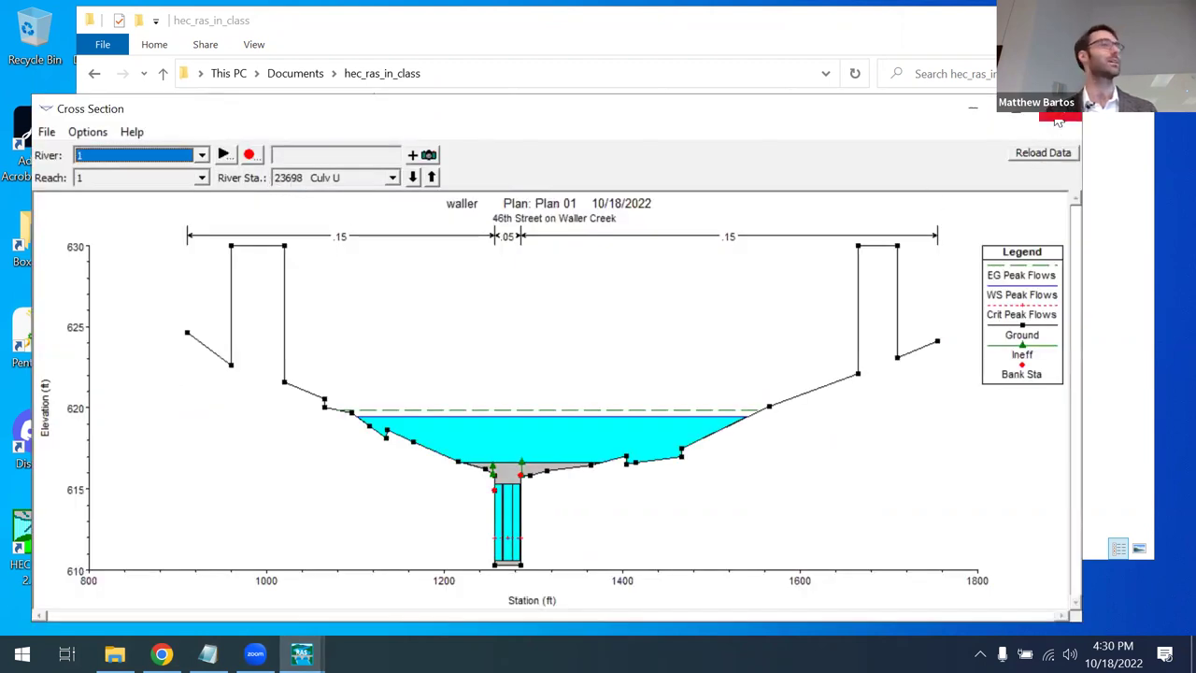
left_click(1059, 121)
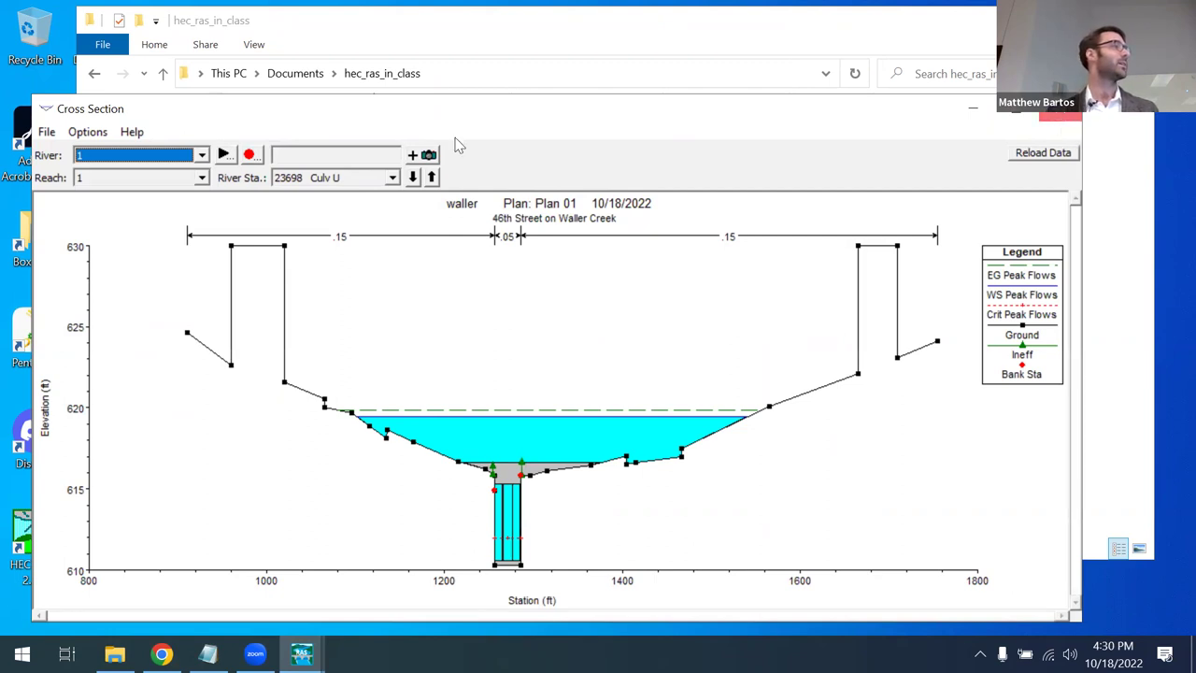
left_click(248, 154)
left_click(279, 202)
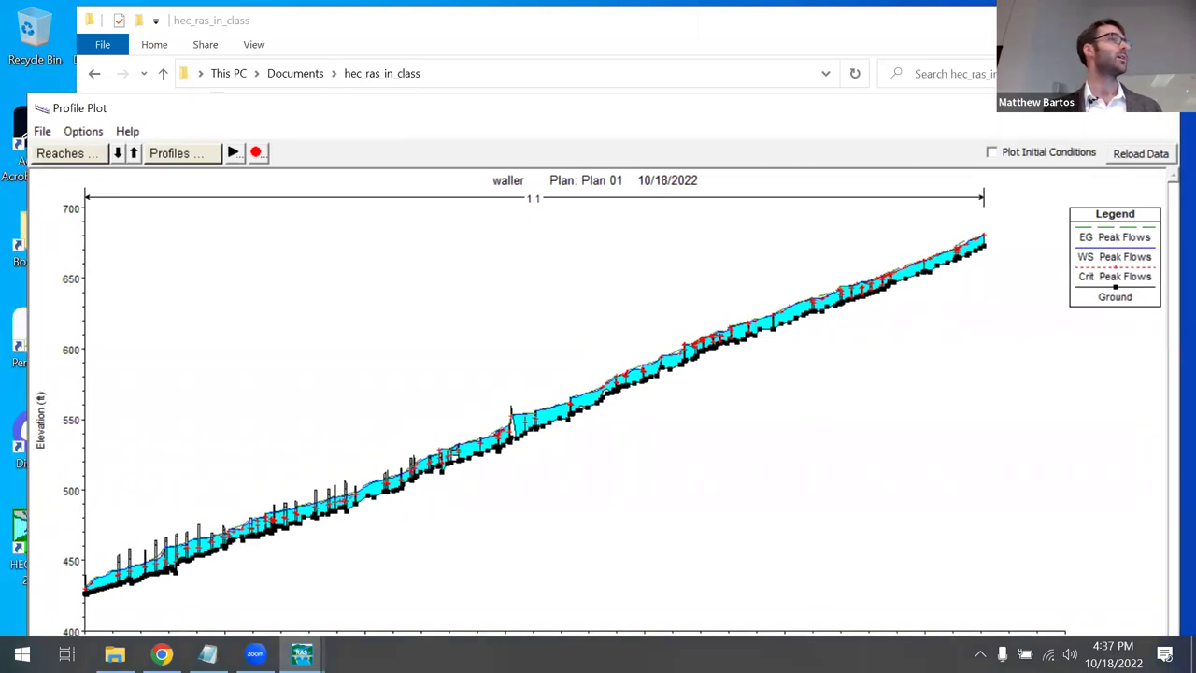
Close the profile plot and show the cross section at station 32093.
left_click(1159, 114)
left_click(247, 155)
left_click(269, 177)
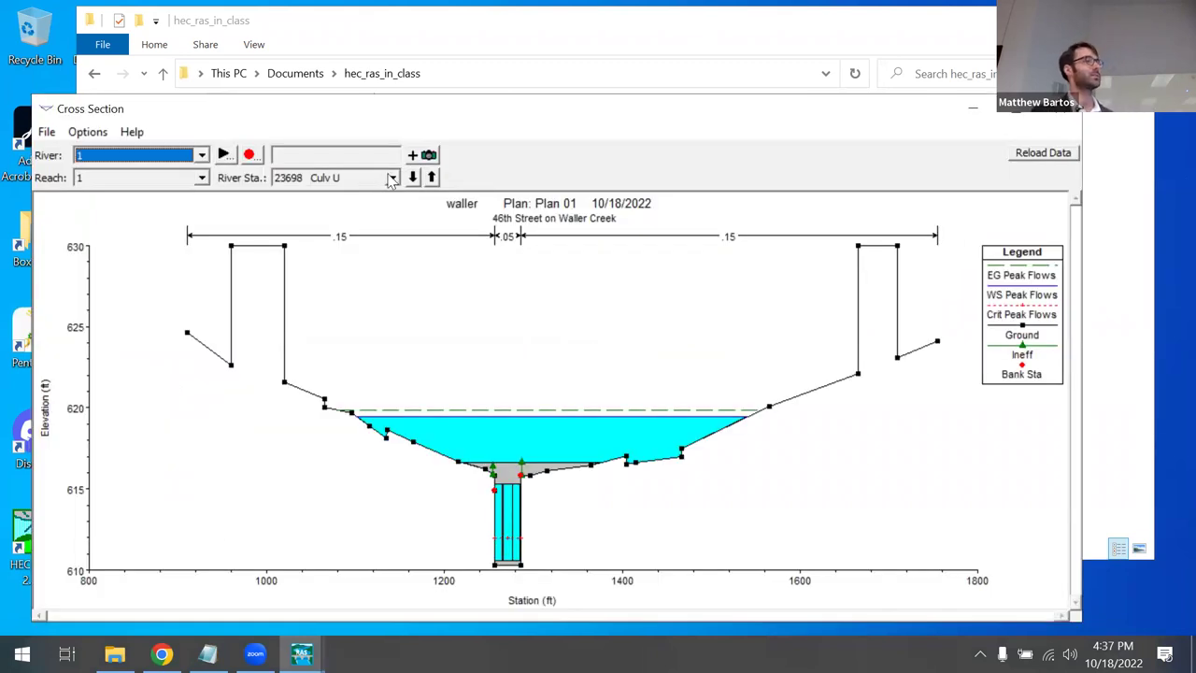
left_click(392, 177)
left_click_drag(394, 224, 392, 206)
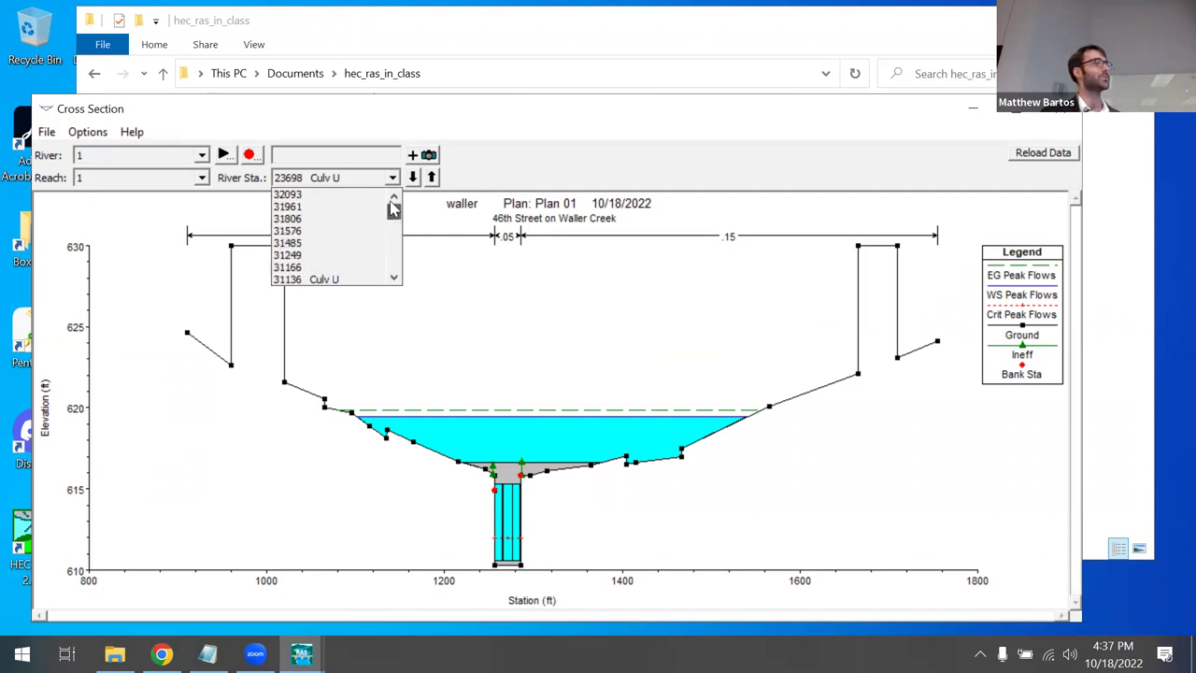
left_click(354, 204)
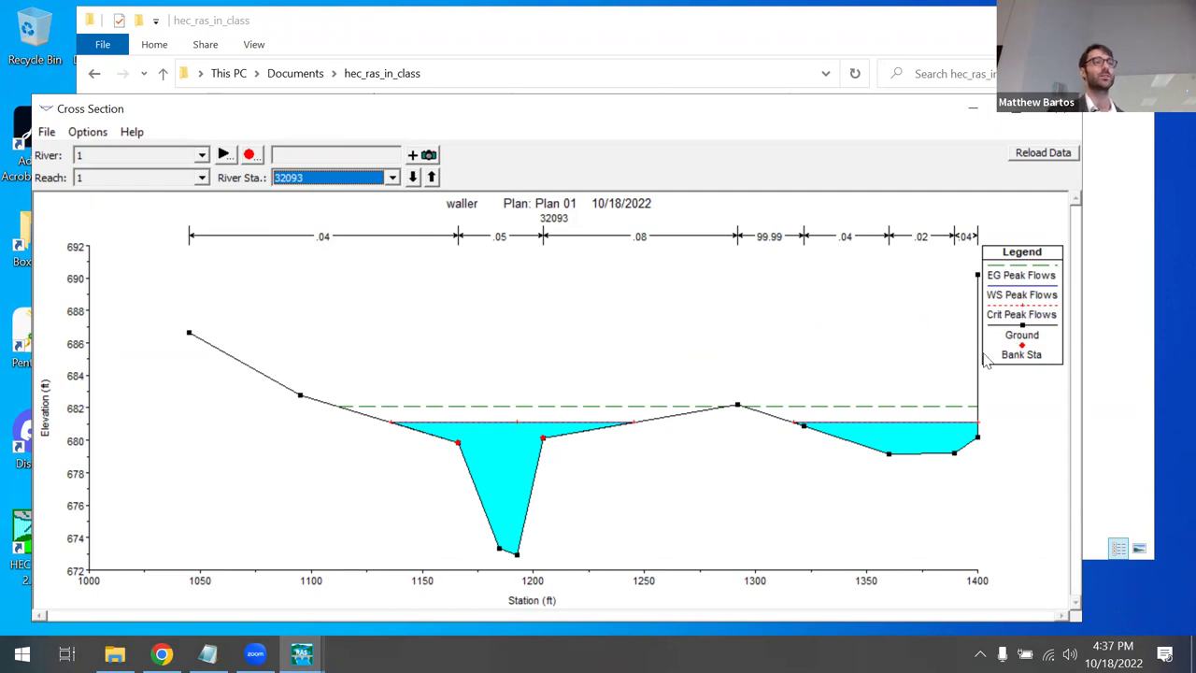
Display the upstream Avenue F culvert cross section, 22430 Culv U.
left_click(393, 179)
left_click_drag(396, 201, 395, 225)
left_click(393, 198)
left_click(394, 198)
left_click(393, 199)
left_click(346, 198)
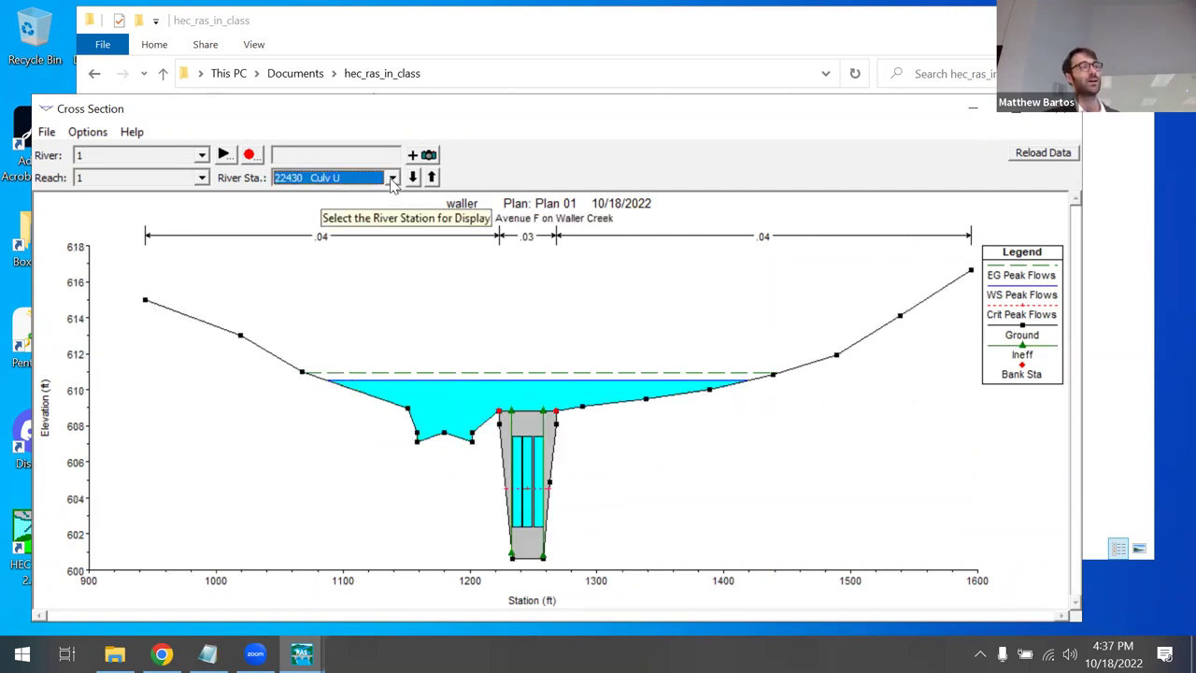
Compare station 22408 with the 22430 Culv D and Culv U culvert faces.
left_click(391, 178)
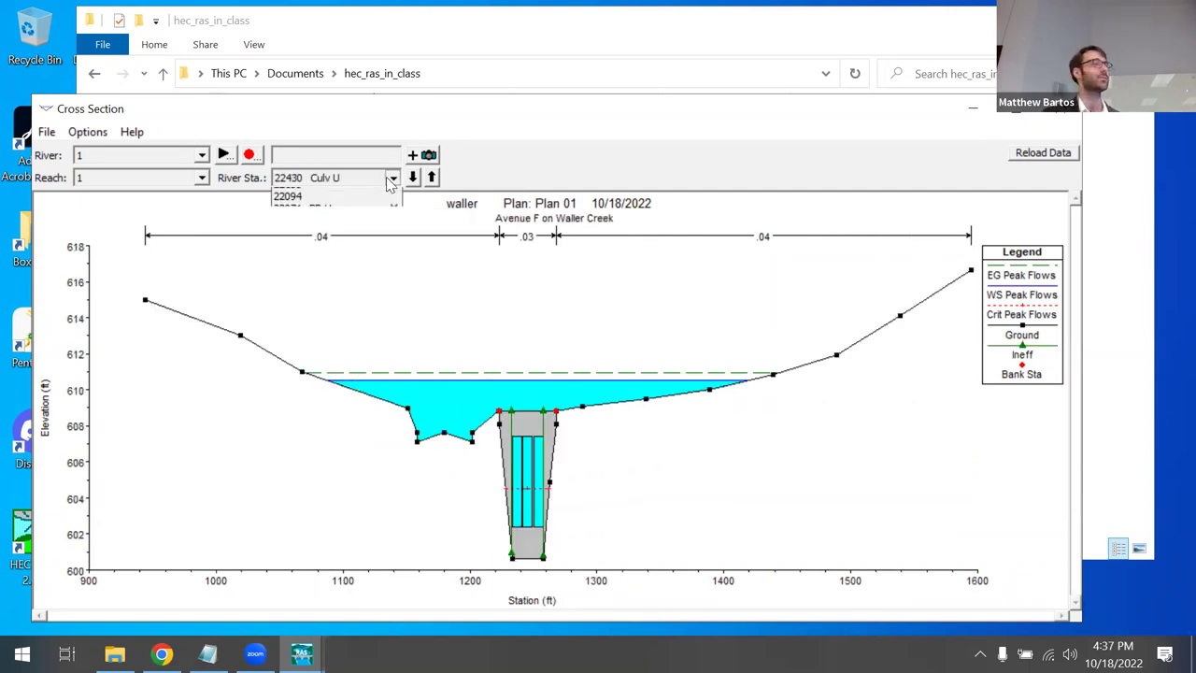
left_click(346, 219)
left_click(392, 178)
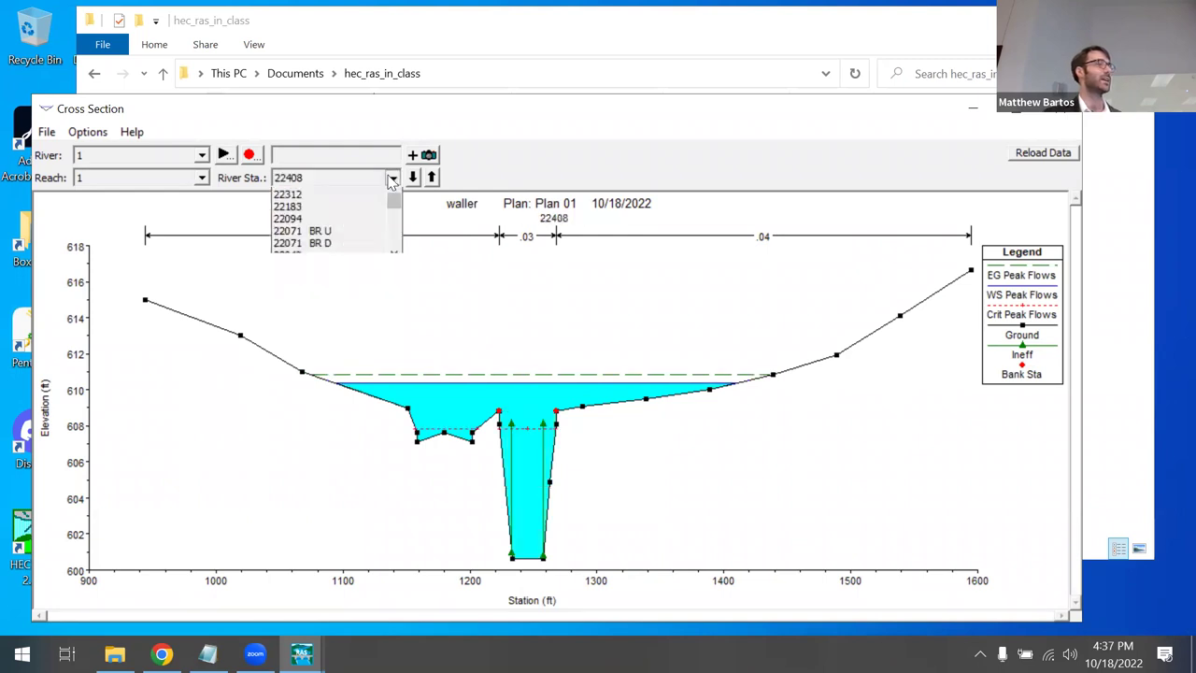
left_click(342, 219)
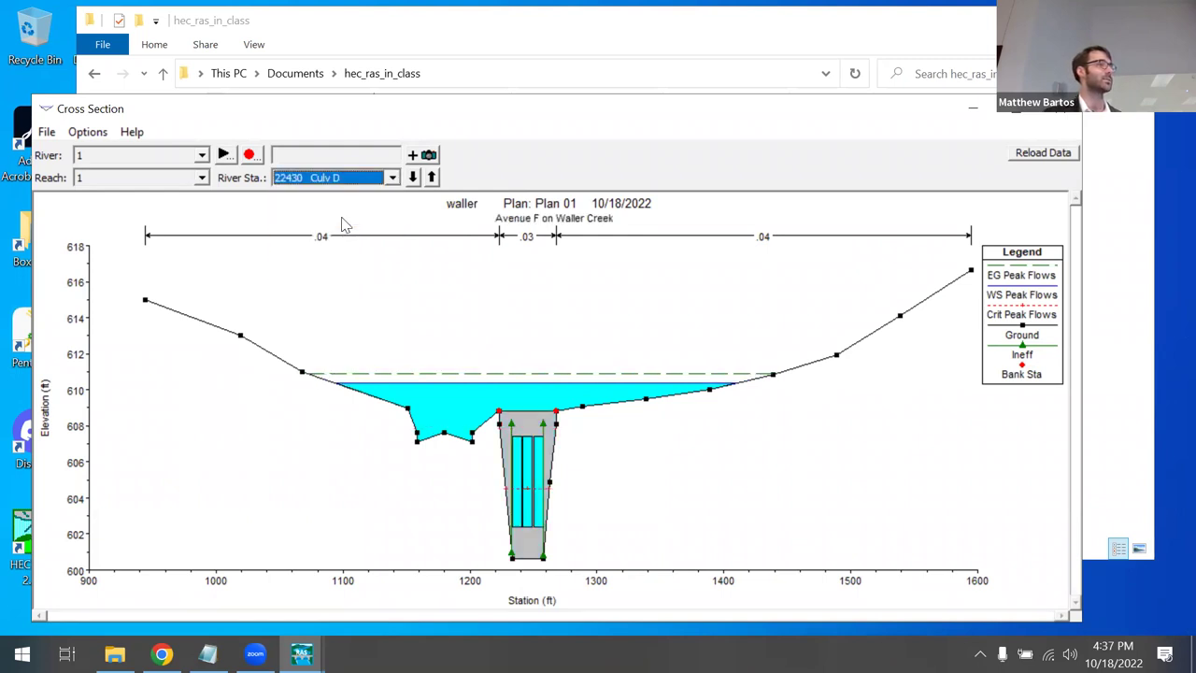
left_click(392, 179)
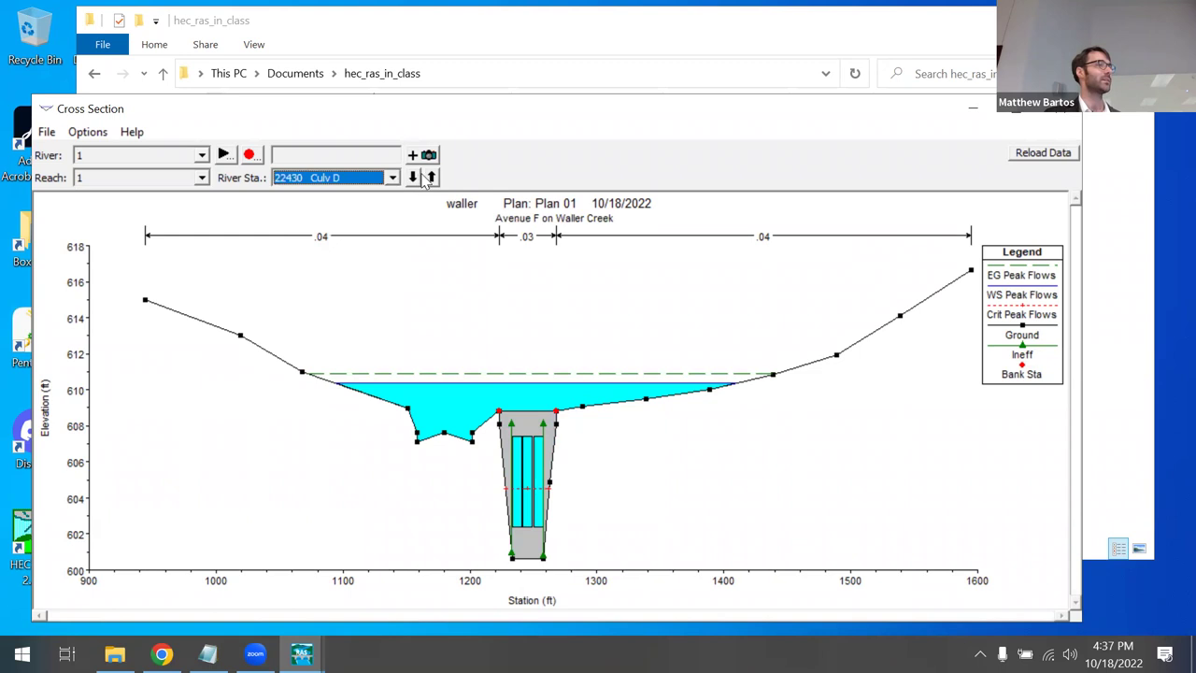
left_click(431, 177)
left_click(412, 178)
left_click(431, 177)
left_click(412, 177)
Review the Avenue G bridge faces, 22071 BR U and 22071 BR D.
left_click(374, 177)
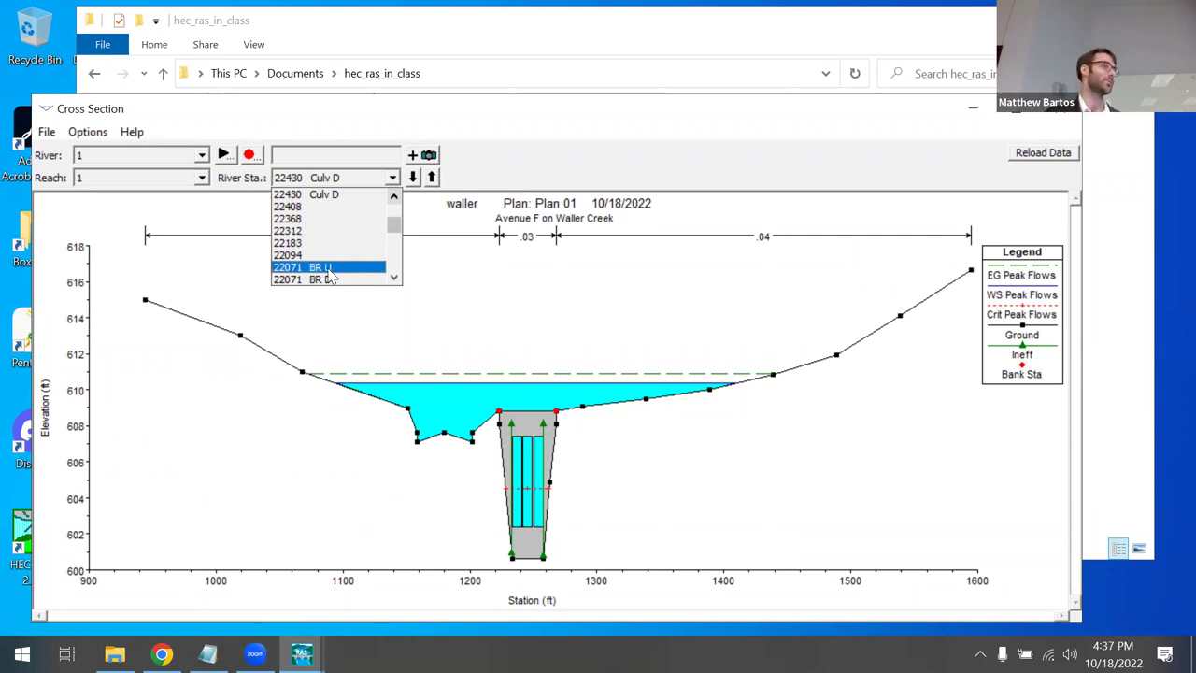
left_click(328, 268)
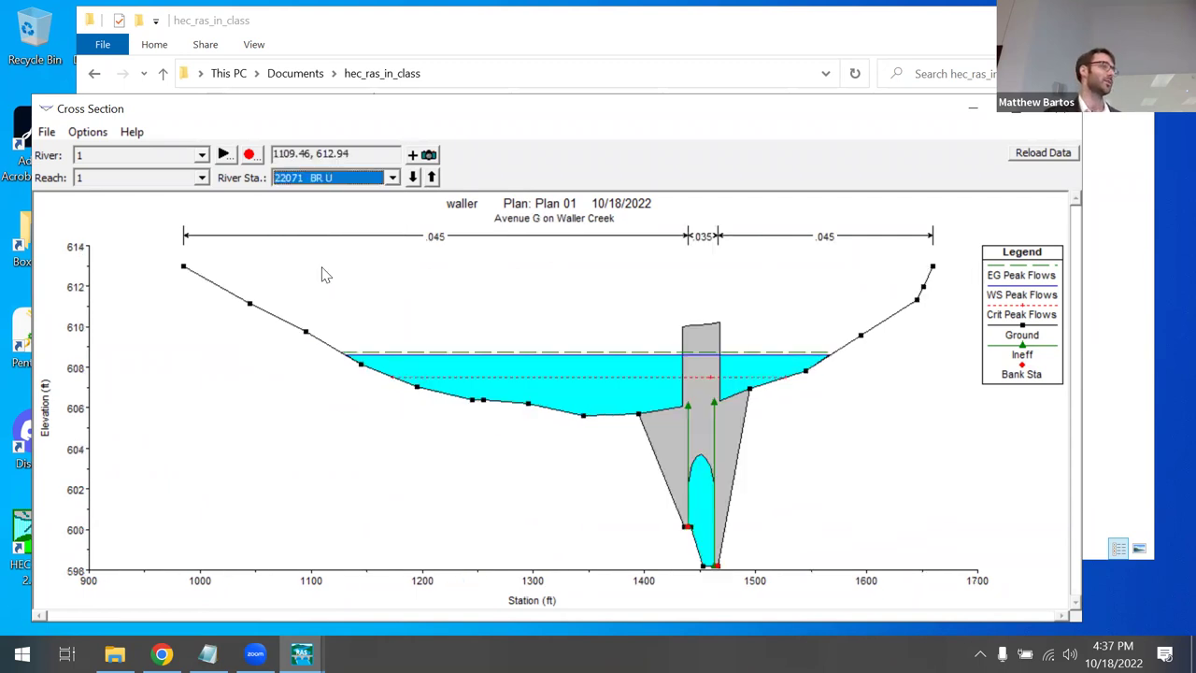
left_click(412, 177)
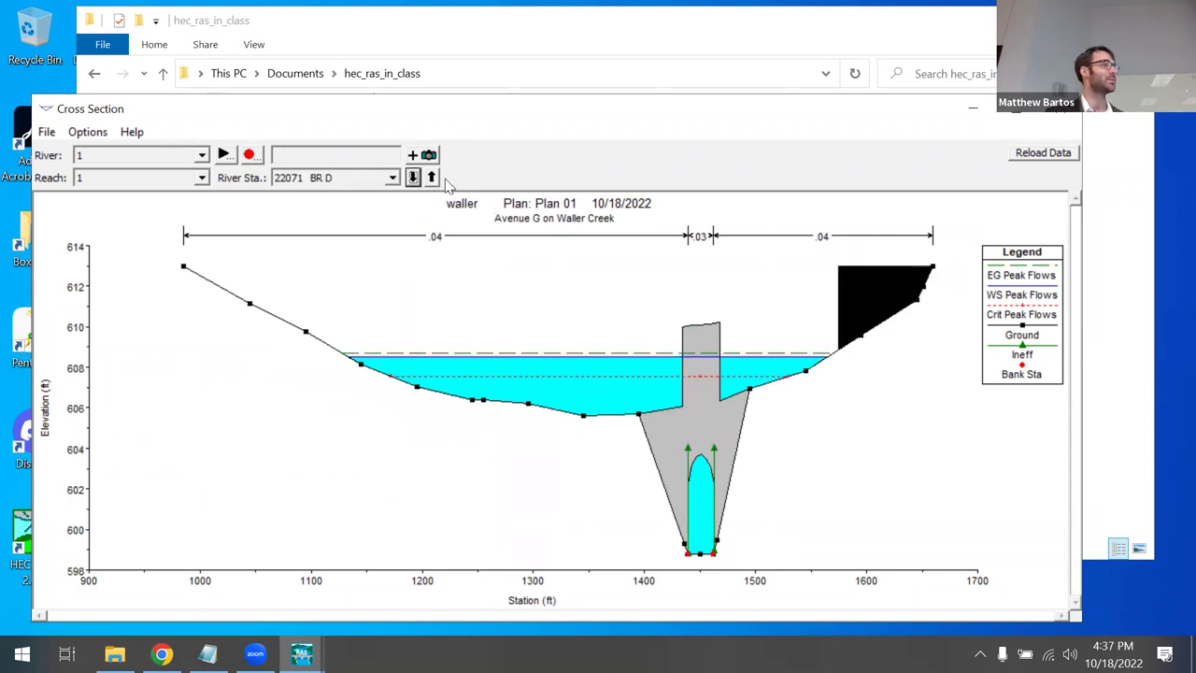
left_click(432, 178)
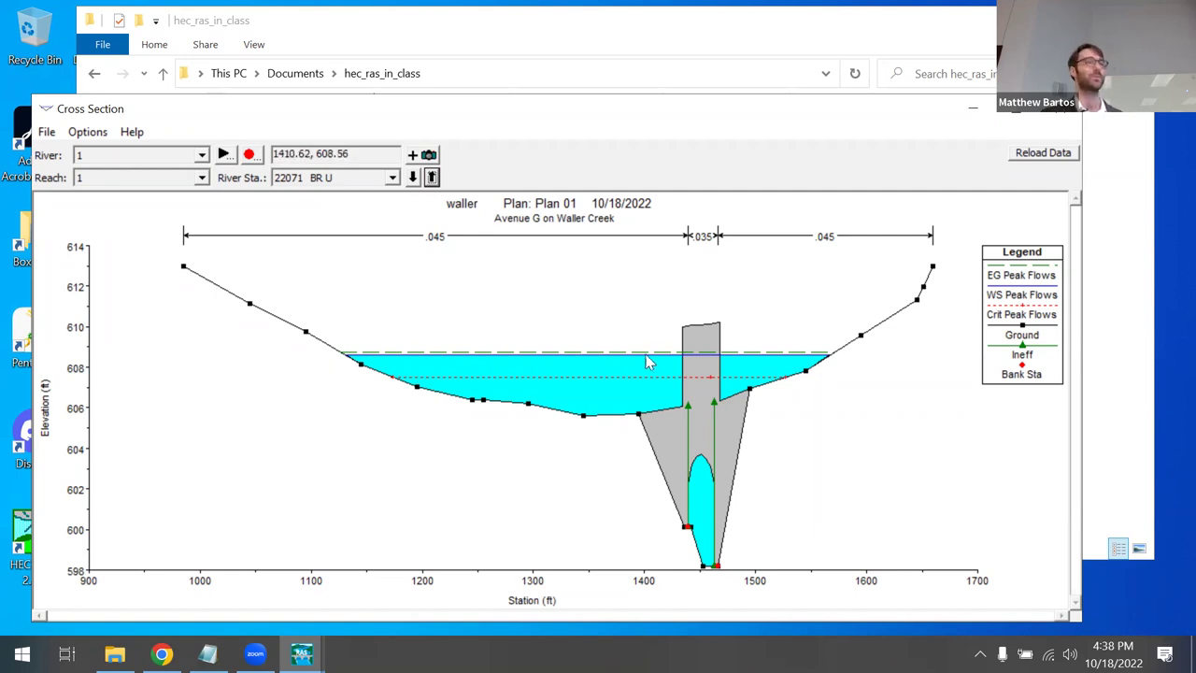
Return to the 22430 Culv U culvert cross section, then close the cross-section plot.
left_click(392, 179)
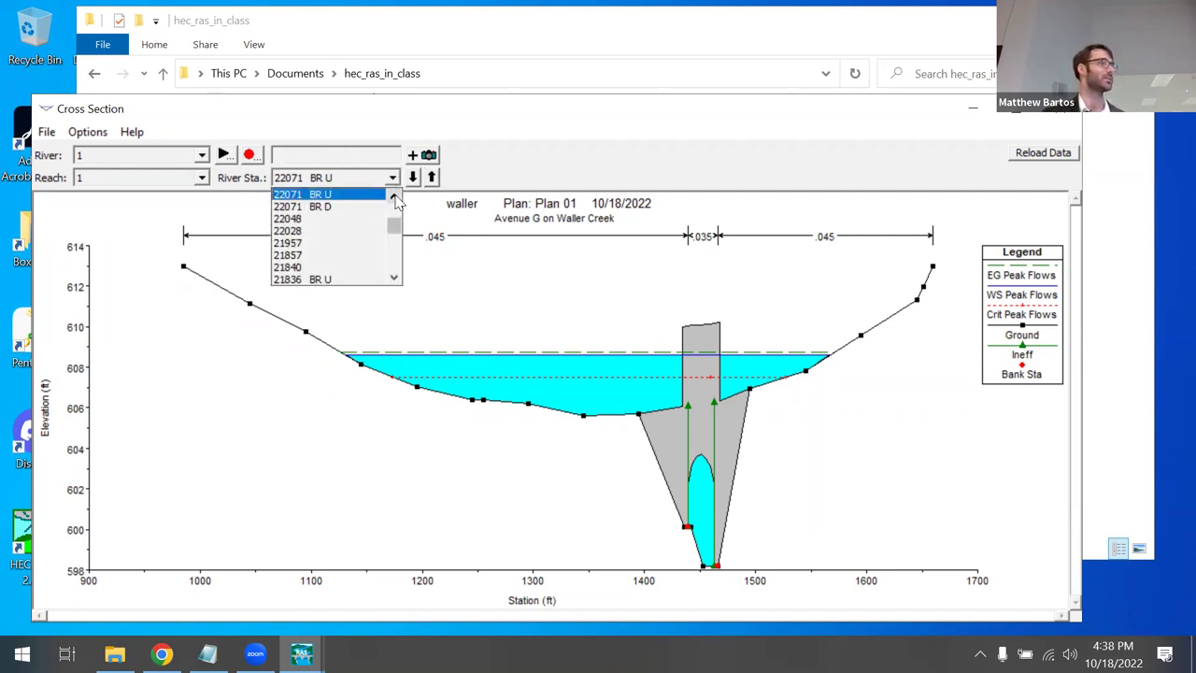
left_click(395, 199)
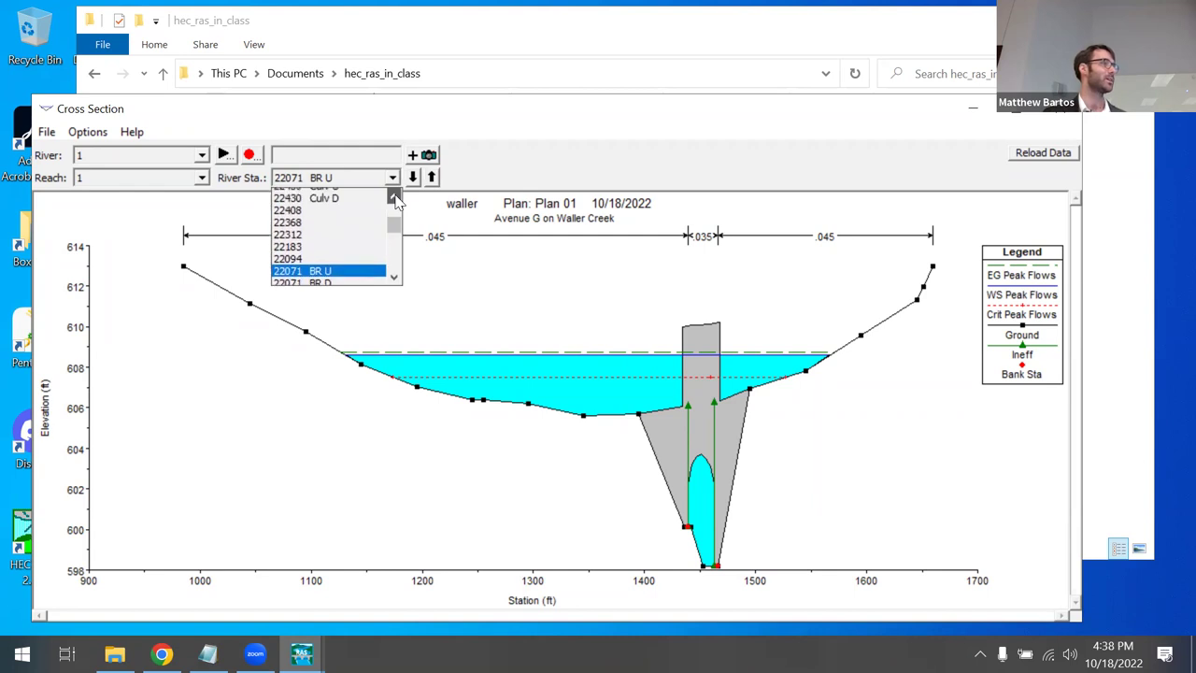
left_click(339, 221)
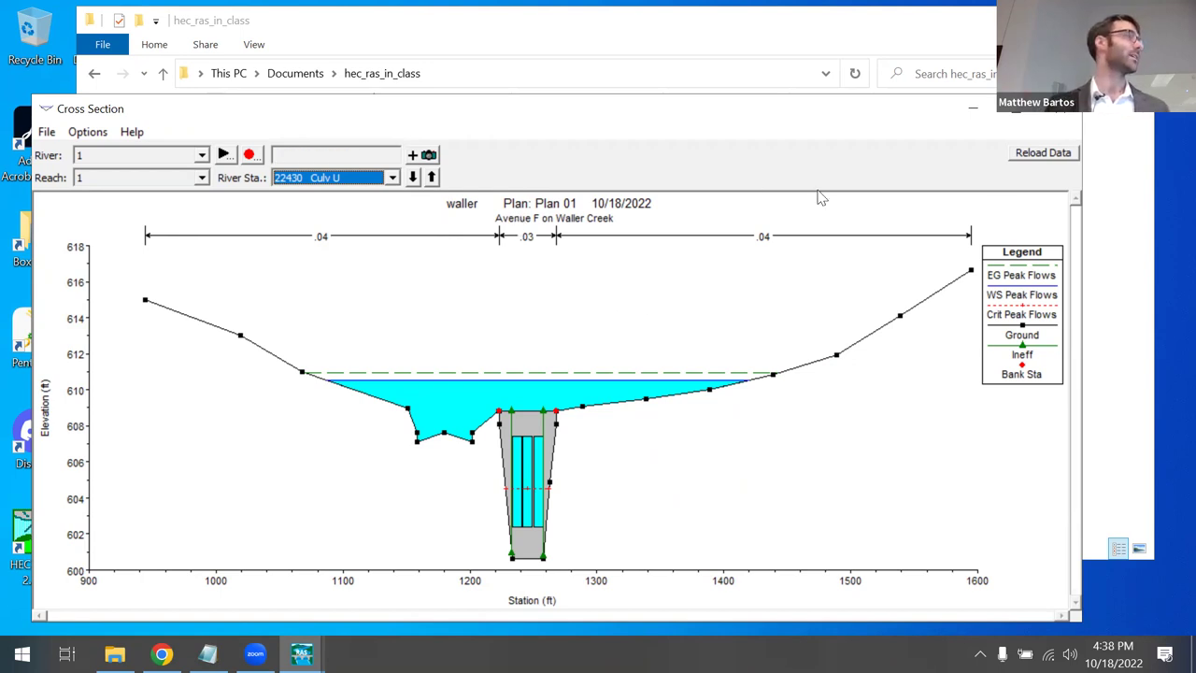
left_click(1070, 119)
left_click(290, 155)
Reopen the profile plot and zoom in twice to roughly 12,300–18,600 ft.
mouse_move(248, 155)
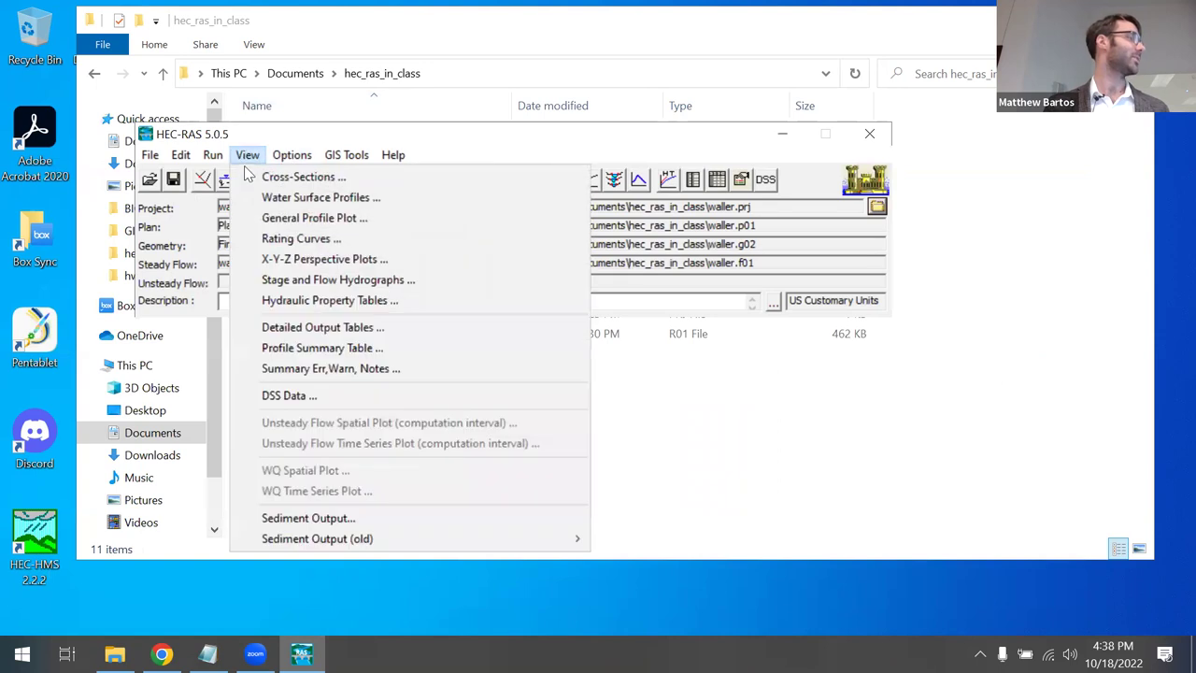
left_click(298, 200)
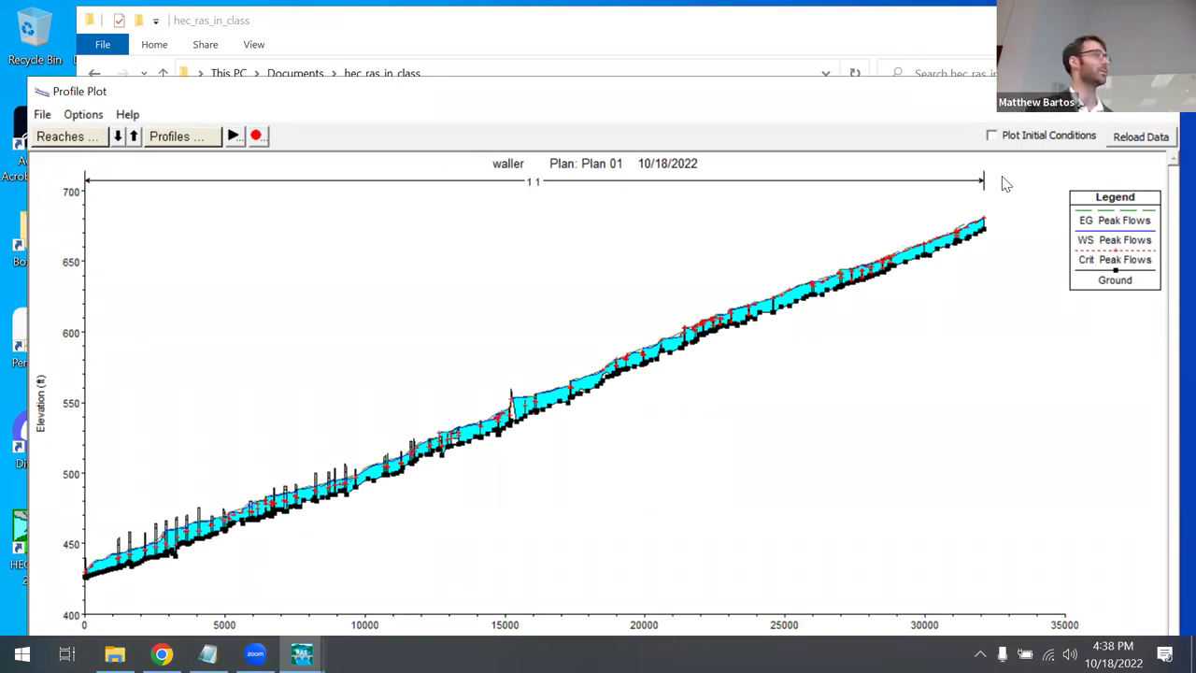
left_click(86, 116)
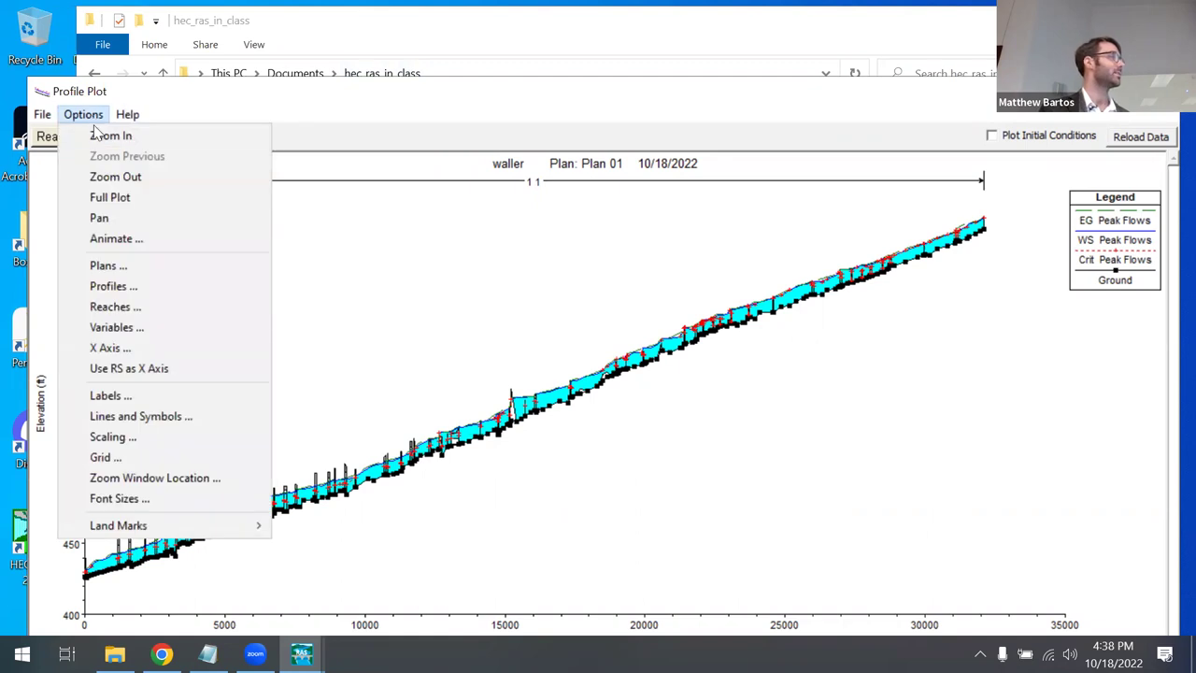
left_click(97, 135)
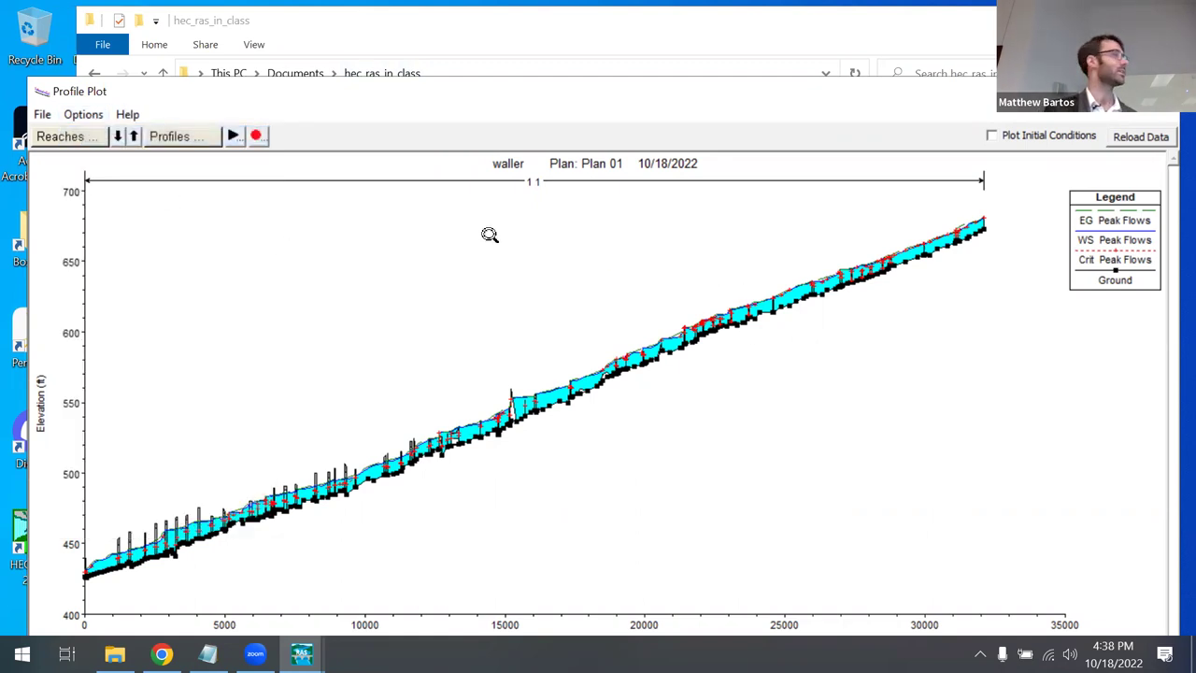
left_click_drag(649, 302, 280, 570)
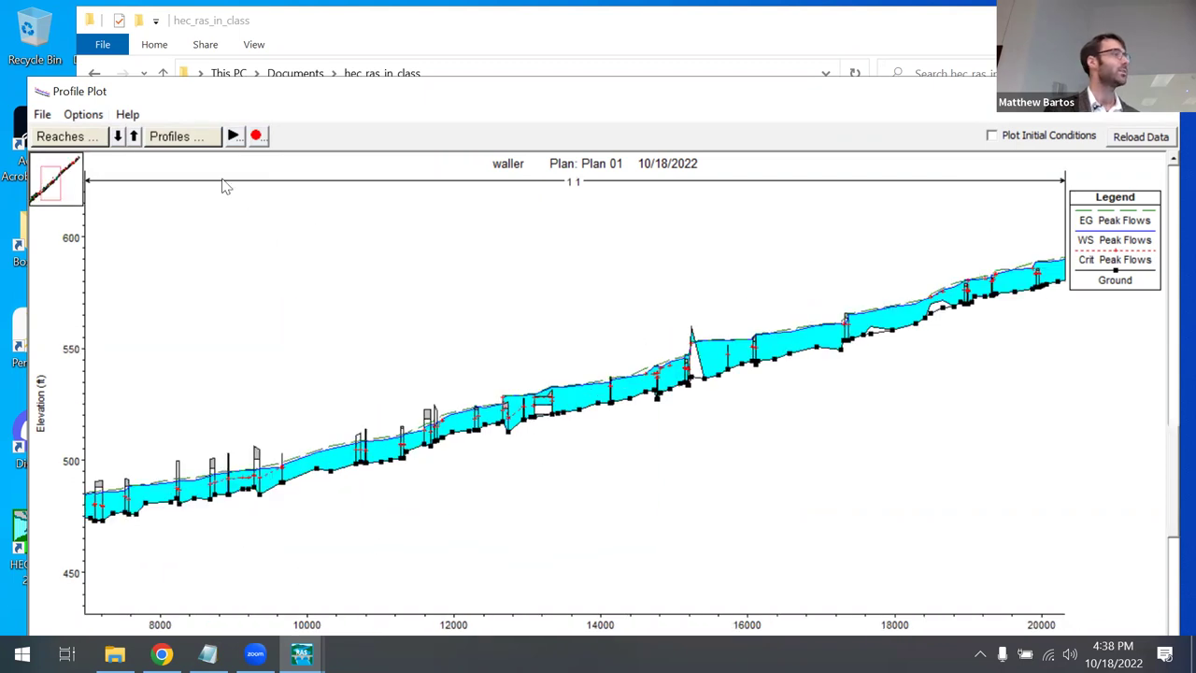
left_click(81, 114)
left_click(100, 135)
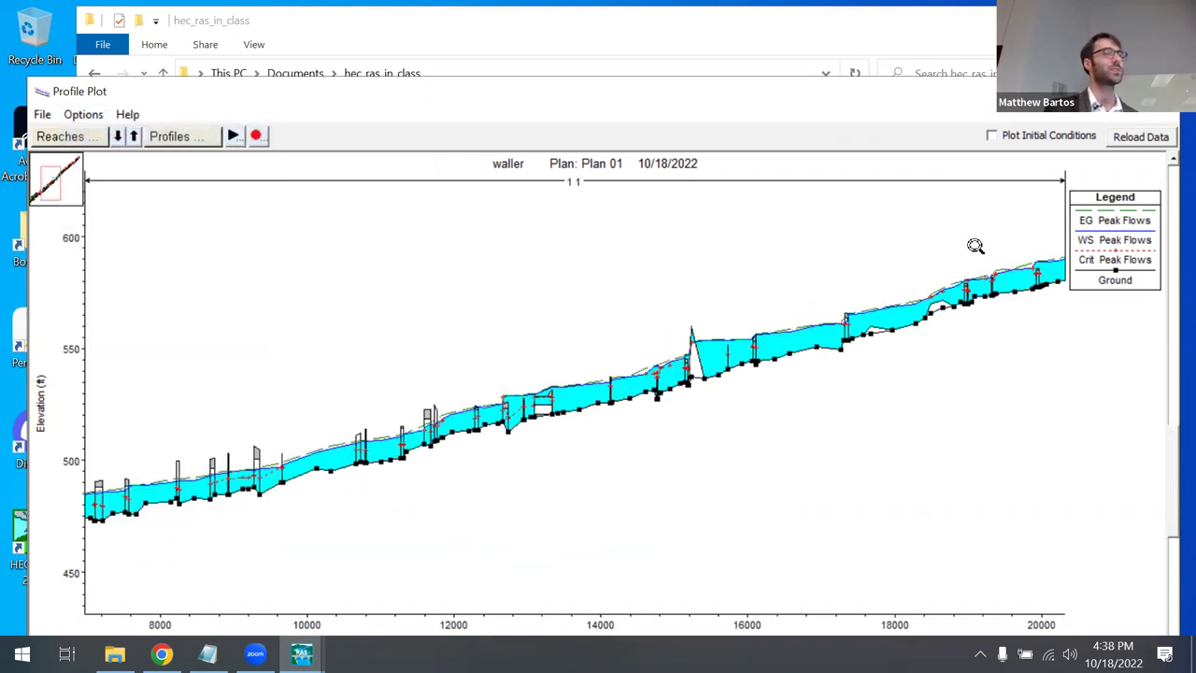
left_click_drag(935, 234, 482, 497)
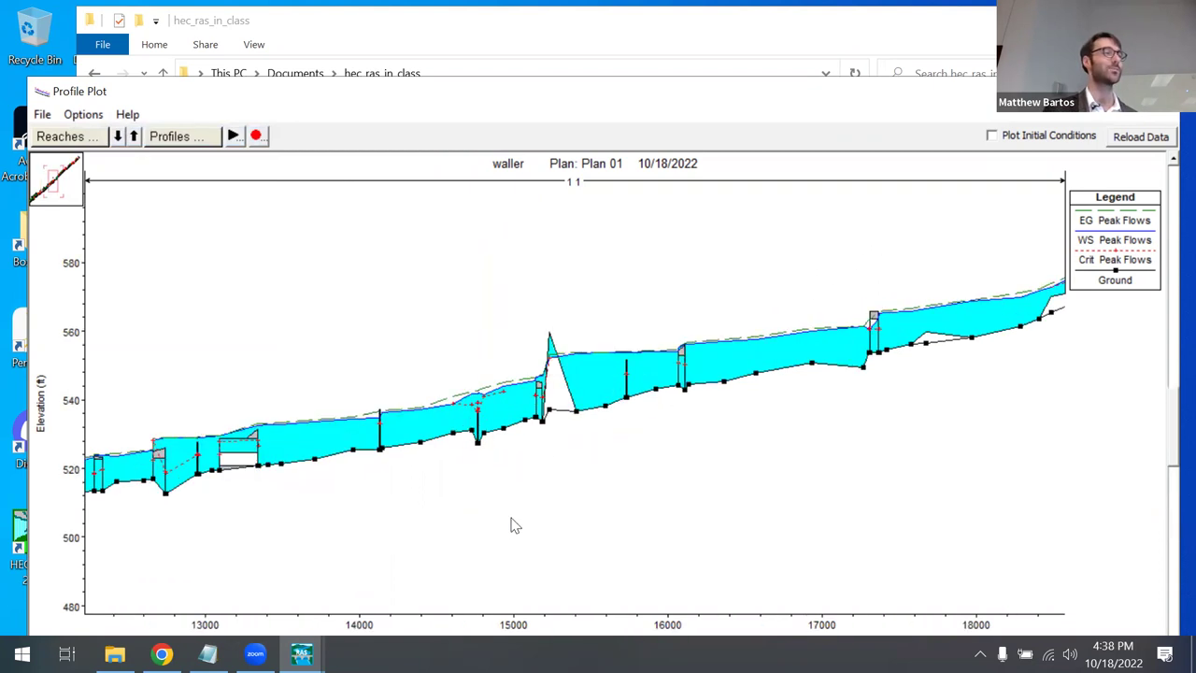